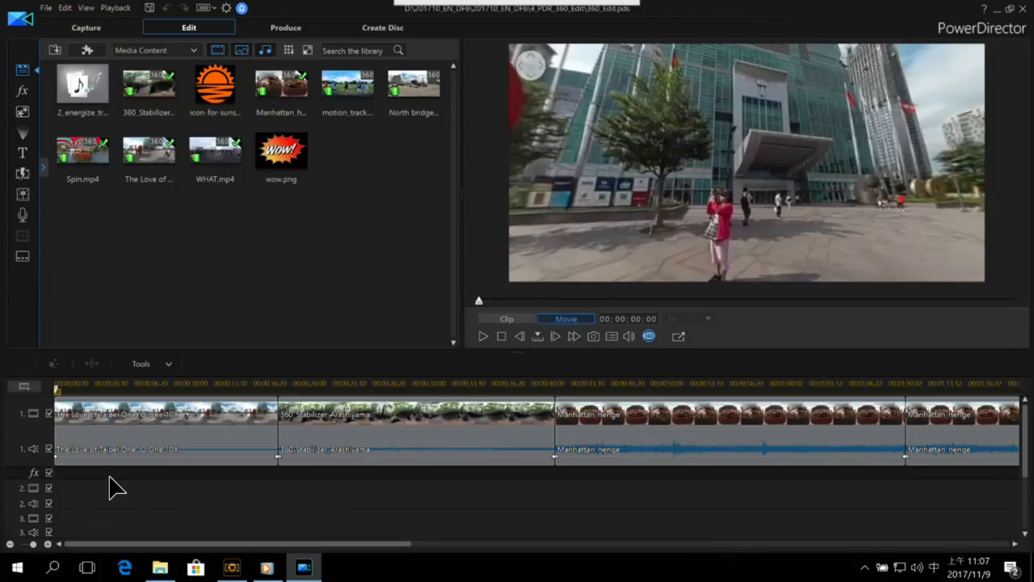
Play the opening Taipei clip and look around its 360° view to examine the surrounding scene.
{"action": "key", "text": "space"}
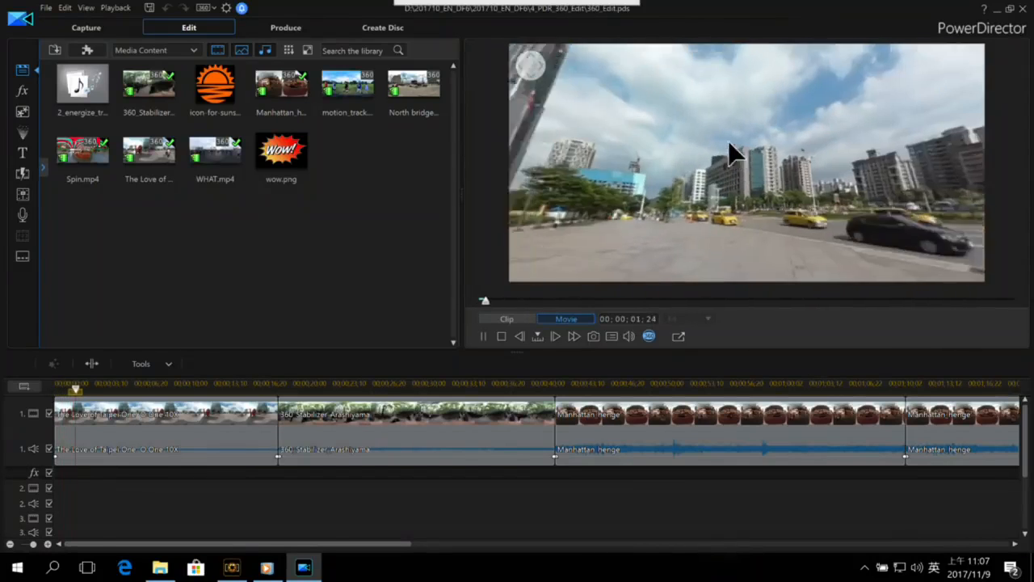
{"action": "key", "text": "space"}
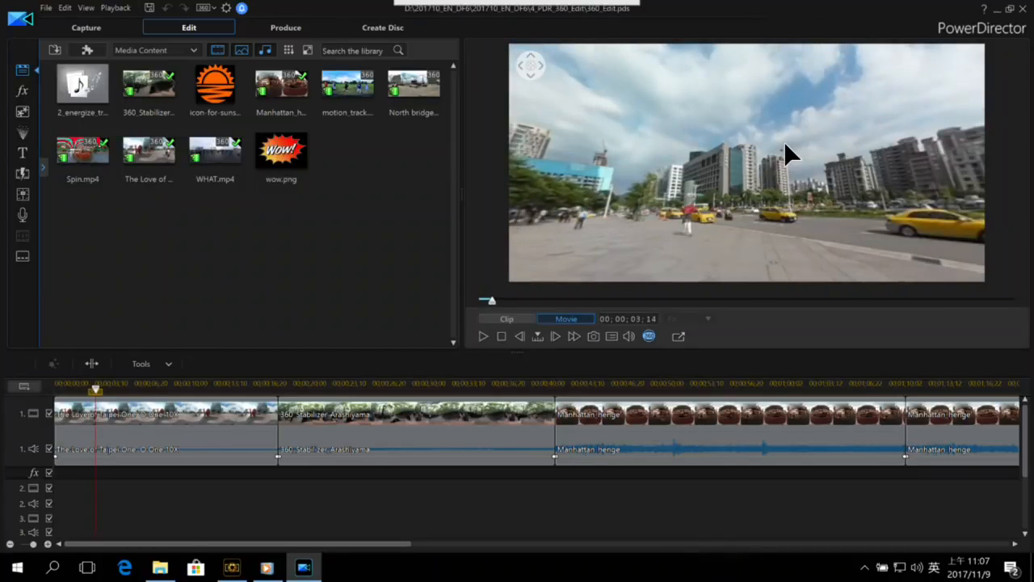
{"action": "mouse_move", "coordinate": [783, 140]}
{"action": "left_mouse_down"}
{"action": "mouse_move", "coordinate": [649, 161]}
{"action": "mouse_move", "coordinate": [802, 156]}
{"action": "mouse_move", "coordinate": [778, 170]}
{"action": "mouse_move", "coordinate": [738, 173]}
{"action": "mouse_move", "coordinate": [767, 162]}
{"action": "mouse_move", "coordinate": [745, 156]}
{"action": "mouse_move", "coordinate": [703, 168]}
{"action": "left_mouse_up"}
{"action": "key", "text": "space"}
{"action": "left_click_drag", "start_coordinate": [766, 171], "coordinate": [710, 178]}
{"action": "key", "text": "space"}
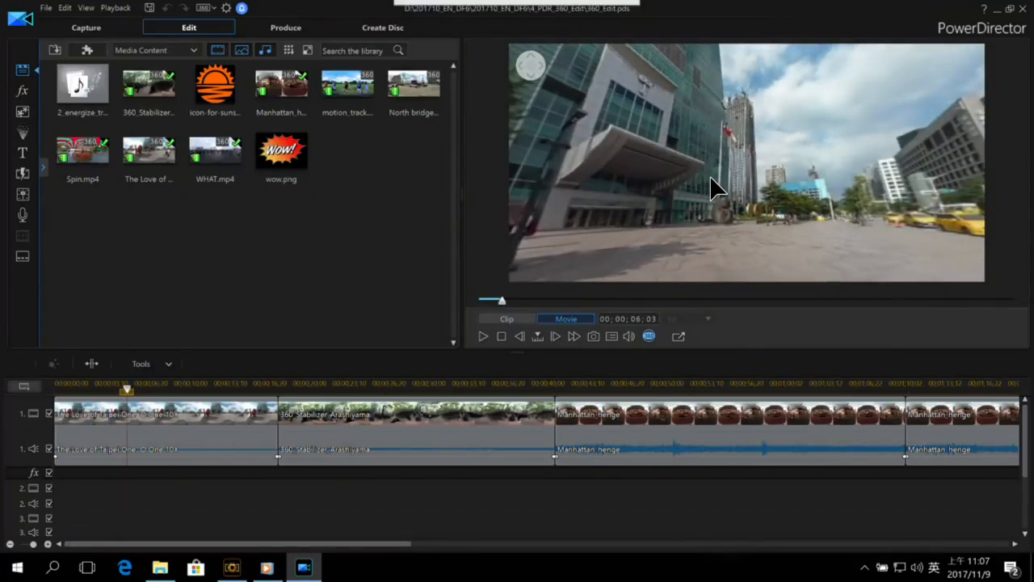
{"action": "mouse_move", "coordinate": [697, 202]}
{"action": "left_mouse_down"}
{"action": "mouse_move", "coordinate": [764, 182]}
{"action": "mouse_move", "coordinate": [714, 181]}
{"action": "mouse_move", "coordinate": [662, 155]}
{"action": "mouse_move", "coordinate": [681, 196]}
{"action": "mouse_move", "coordinate": [762, 180]}
{"action": "mouse_move", "coordinate": [676, 162]}
{"action": "mouse_move", "coordinate": [715, 180]}
{"action": "mouse_move", "coordinate": [623, 185]}
{"action": "left_mouse_up"}
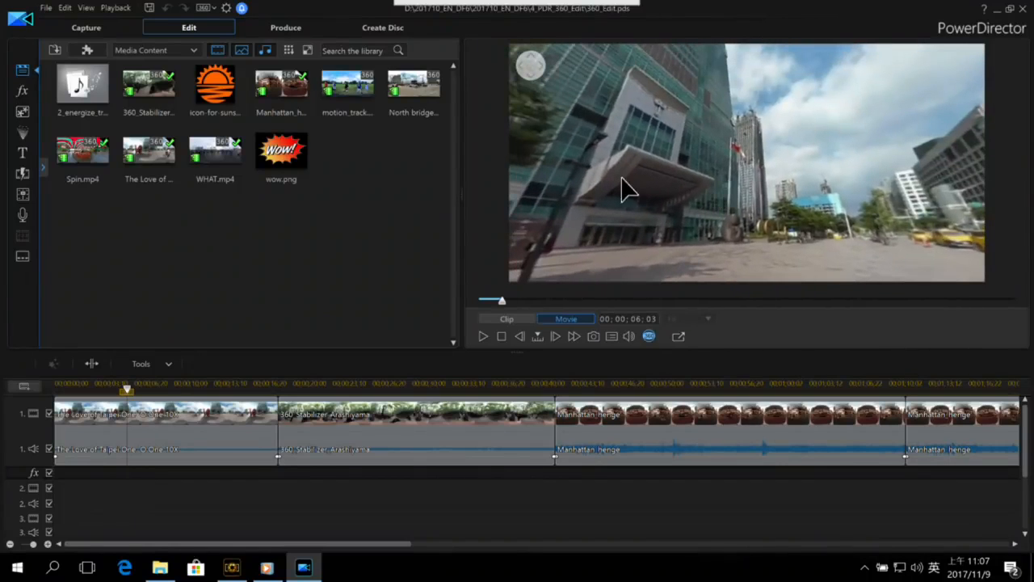
Preview PiP objects such as Extreme Skydive and add Social Media Talk to the start of video track 2.
{"action": "left_click", "coordinate": [24, 117]}
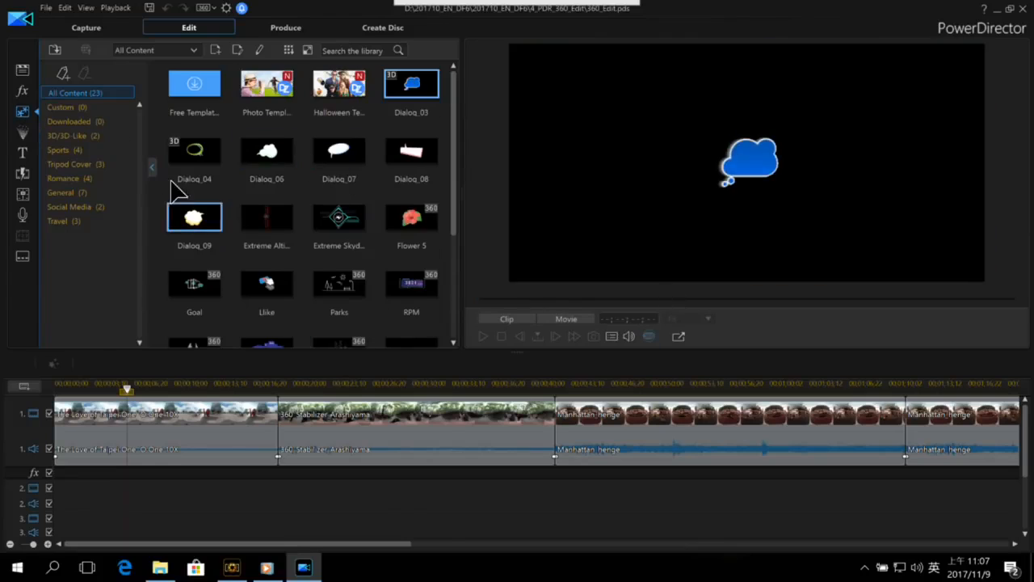
{"action": "scroll", "coordinate": [346, 169], "scroll_direction": "down", "scroll_amount": 3}
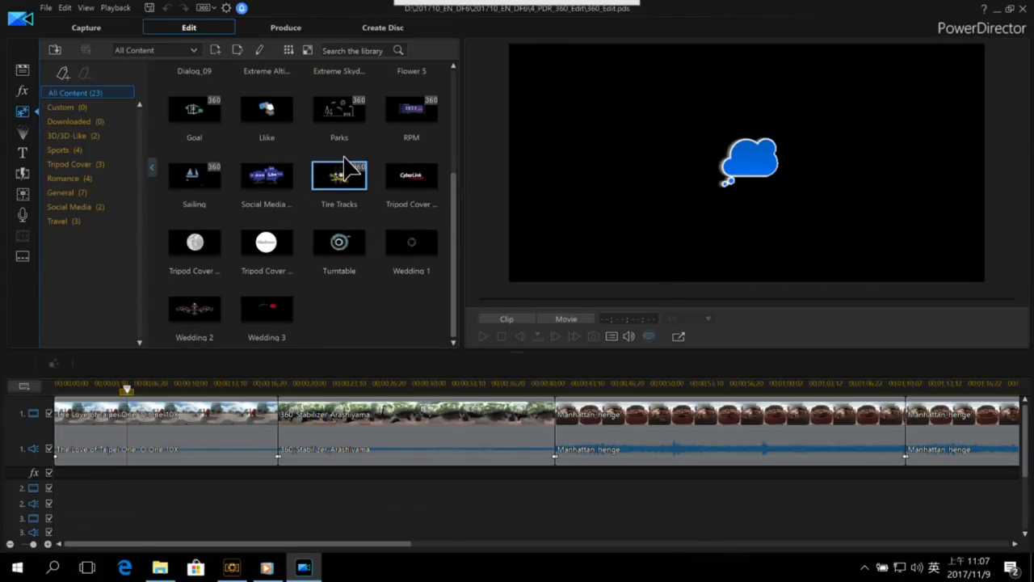
{"action": "left_click", "coordinate": [274, 186]}
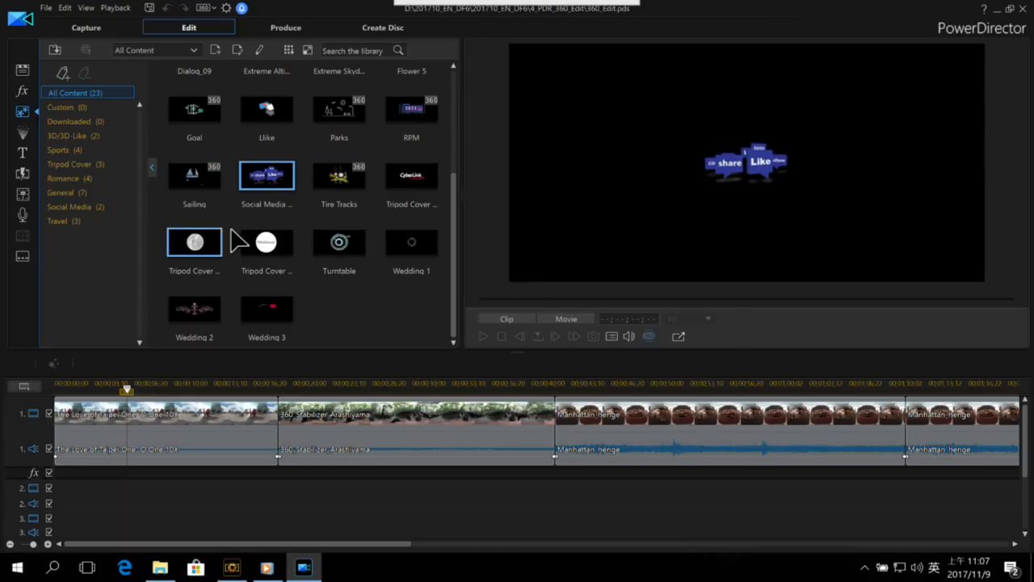
{"action": "left_click", "coordinate": [278, 244]}
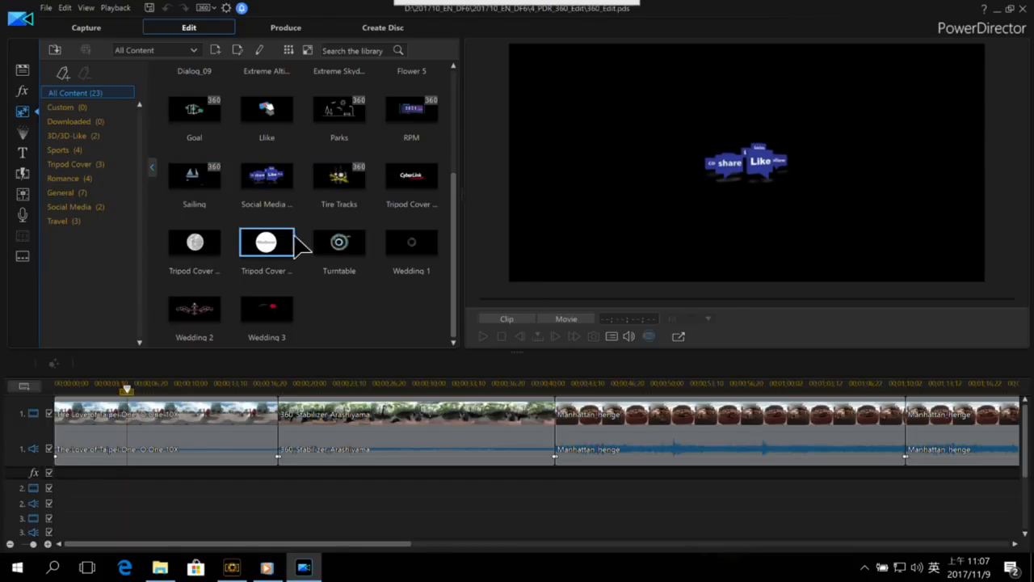
{"action": "scroll", "coordinate": [352, 243], "scroll_direction": "up", "scroll_amount": 3}
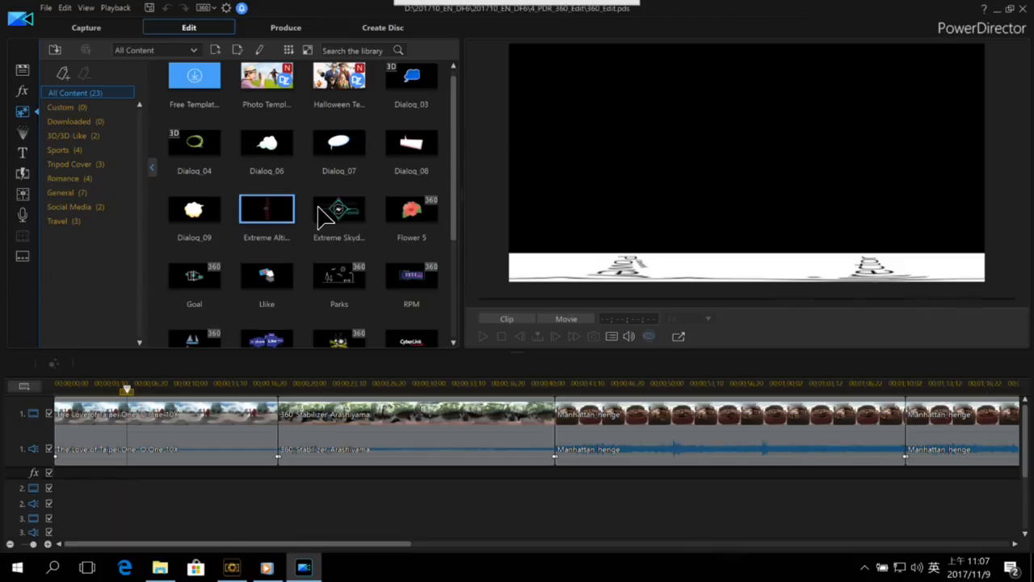
{"action": "left_click", "coordinate": [331, 214]}
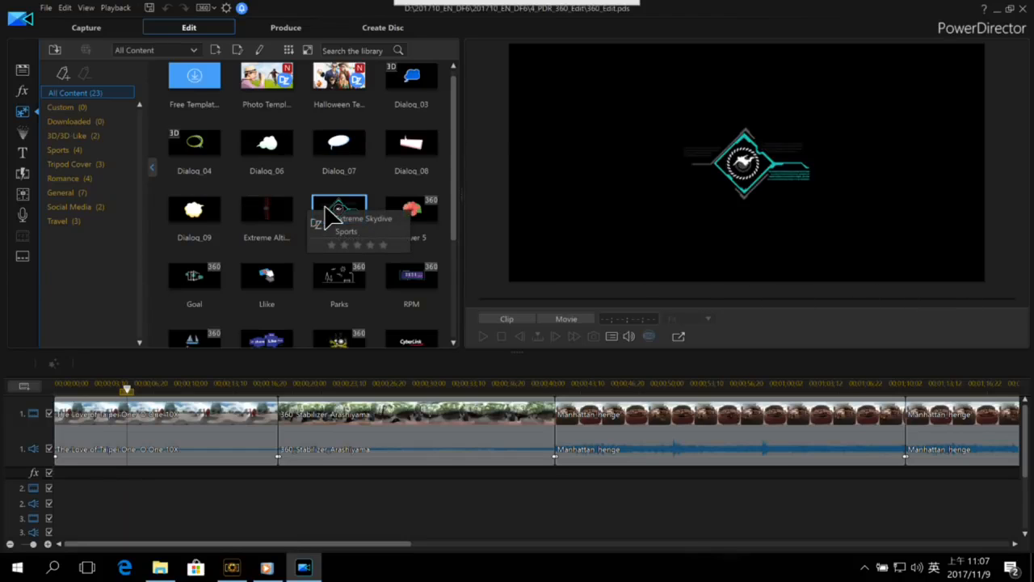
{"action": "left_click", "coordinate": [261, 337]}
{"action": "scroll", "coordinate": [279, 323], "scroll_direction": "down", "scroll_amount": 3}
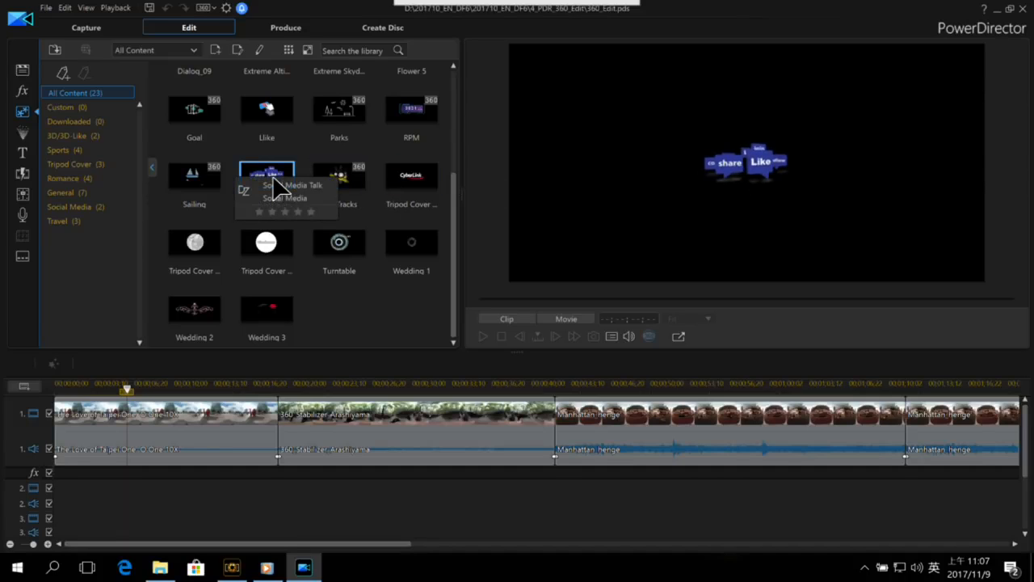
{"action": "left_click_drag", "start_coordinate": [274, 185], "coordinate": [58, 501]}
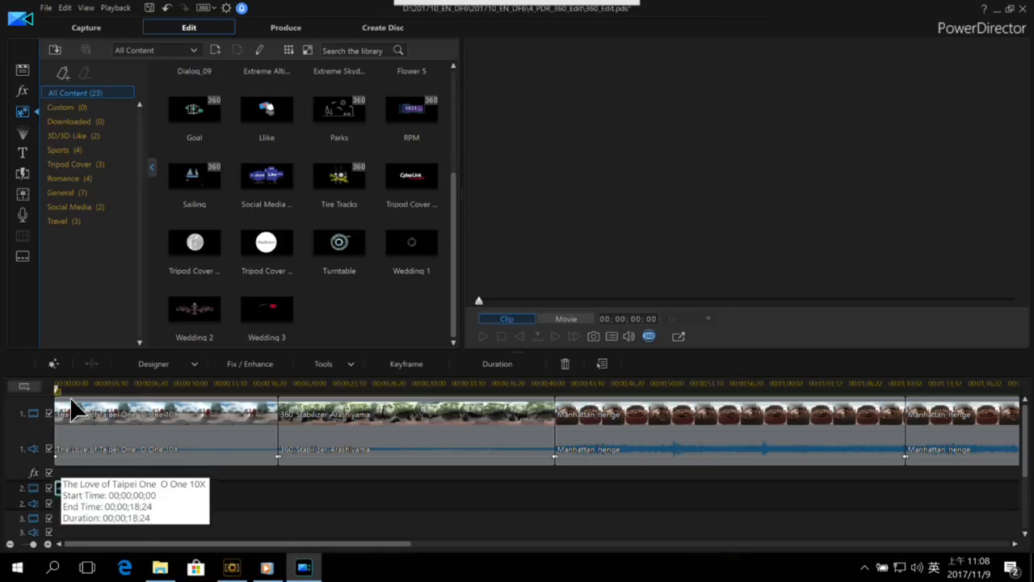
Edit the Social Media Talk object in PiP Designer and place it beside the woman in red before the building.
{"action": "left_click_drag", "start_coordinate": [616, 155], "coordinate": [696, 135]}
{"action": "left_click_drag", "start_coordinate": [627, 177], "coordinate": [691, 176]}
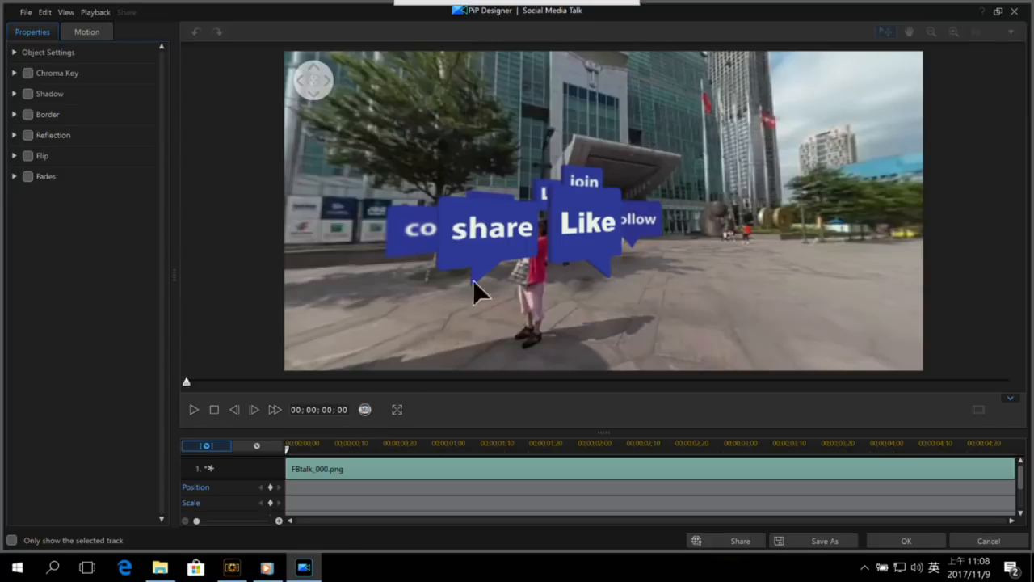
{"action": "left_click_drag", "start_coordinate": [549, 243], "coordinate": [564, 209]}
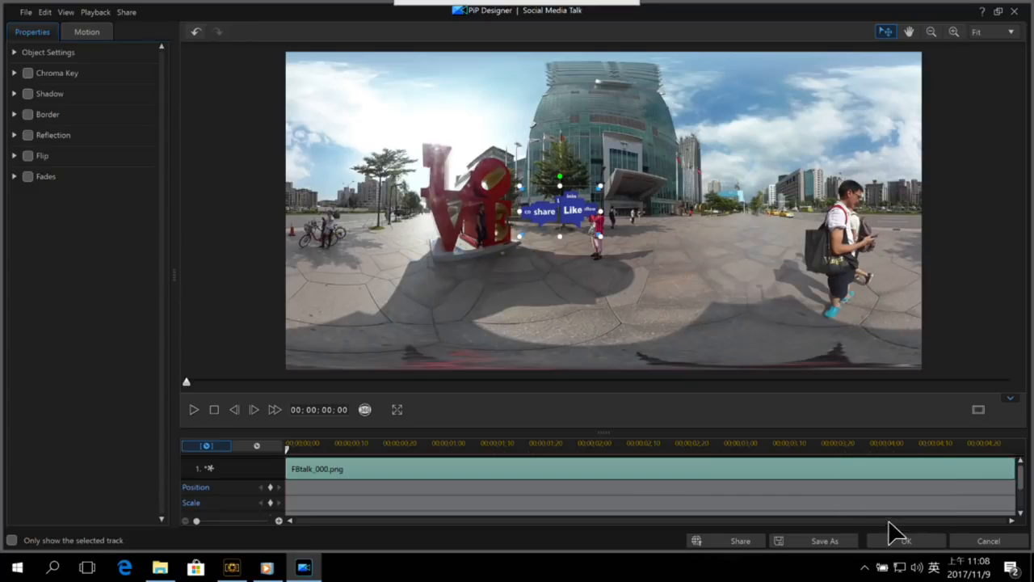
Preview the Social Media Talk object flat and in 360° view, replay it from the start, and accept its placement.
{"action": "left_click", "coordinate": [195, 411]}
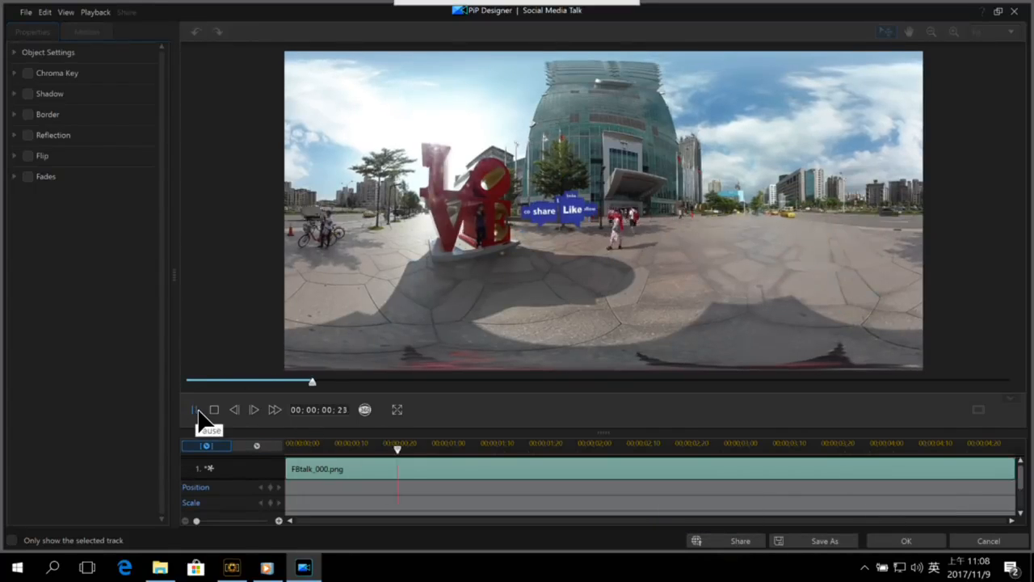
{"action": "left_click", "coordinate": [196, 411]}
{"action": "left_click", "coordinate": [365, 409]}
{"action": "left_click_drag", "start_coordinate": [601, 238], "coordinate": [700, 212]}
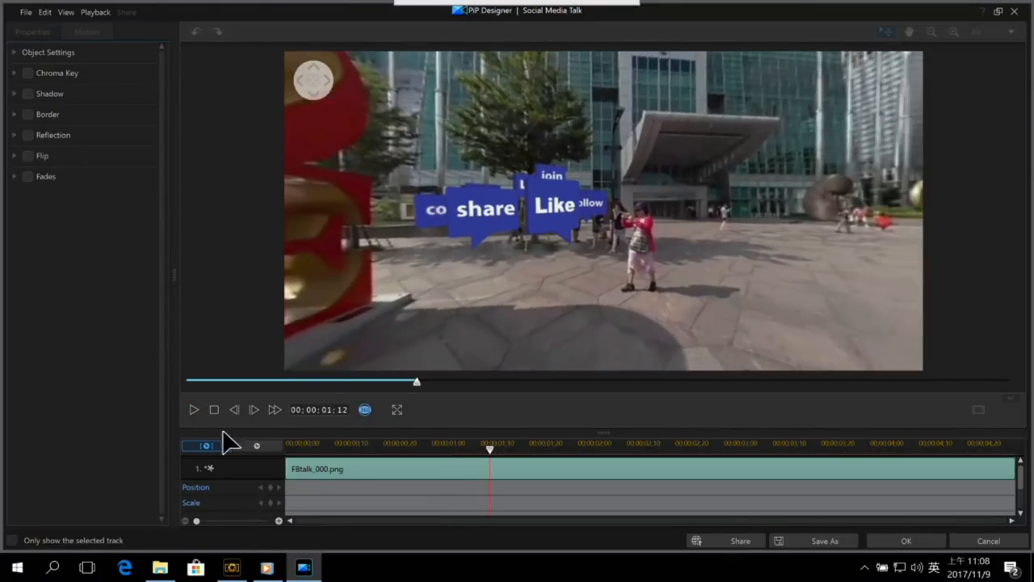
{"action": "left_click", "coordinate": [292, 446]}
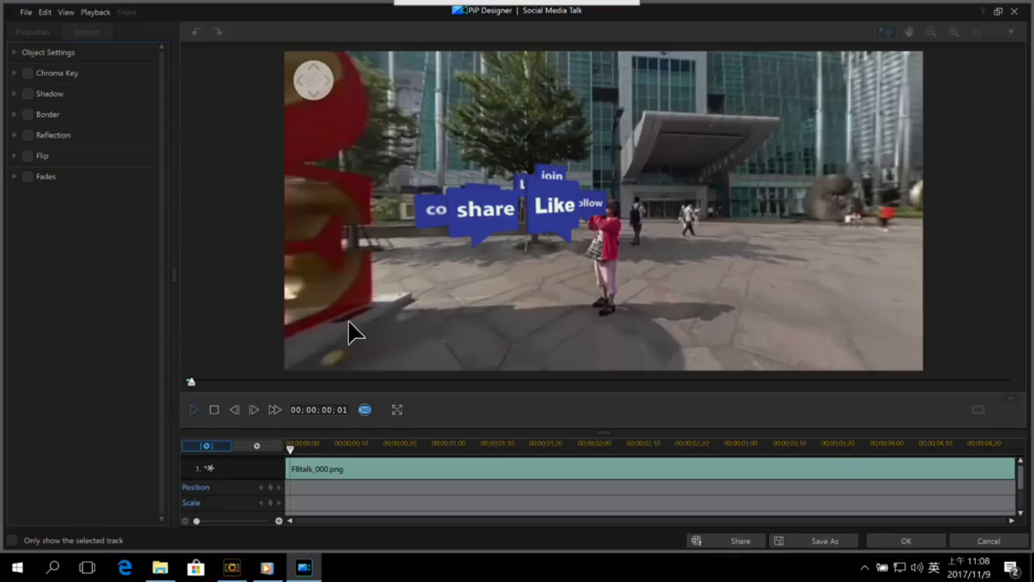
{"action": "key", "text": "space"}
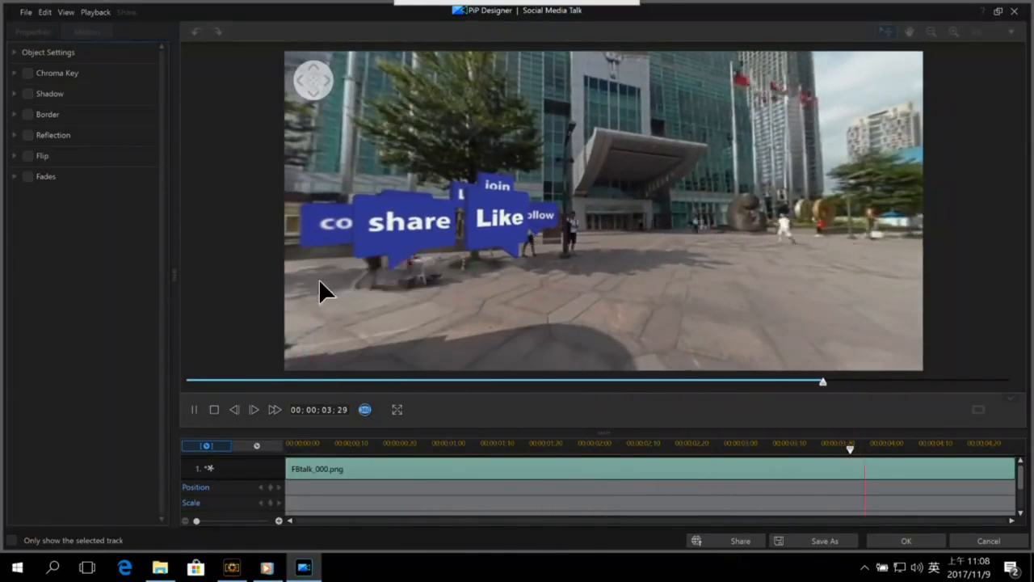
{"action": "left_click", "coordinate": [904, 535]}
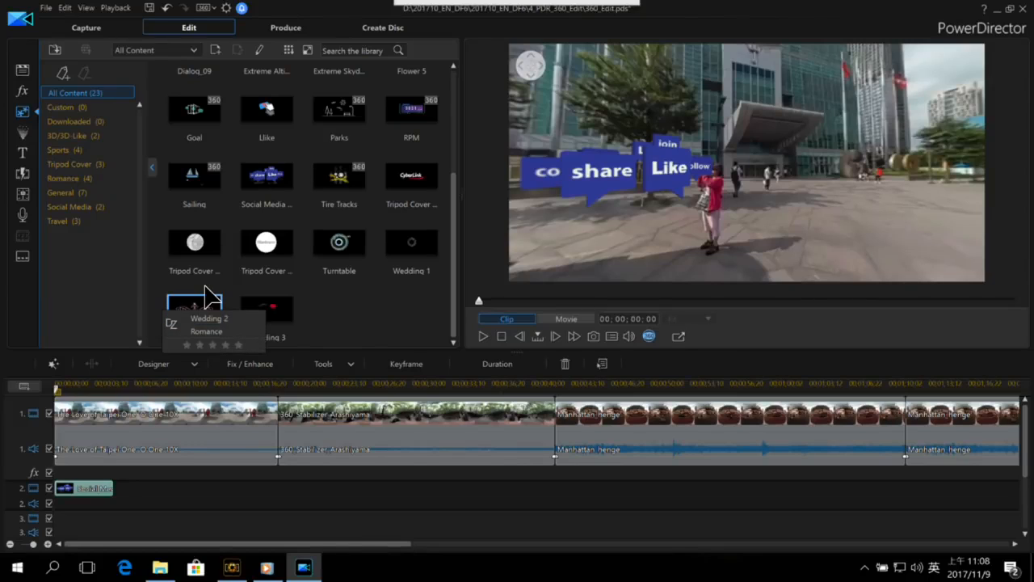
Add the custom Taipei 101 title to the start of video track 3.
{"action": "left_click", "coordinate": [23, 153]}
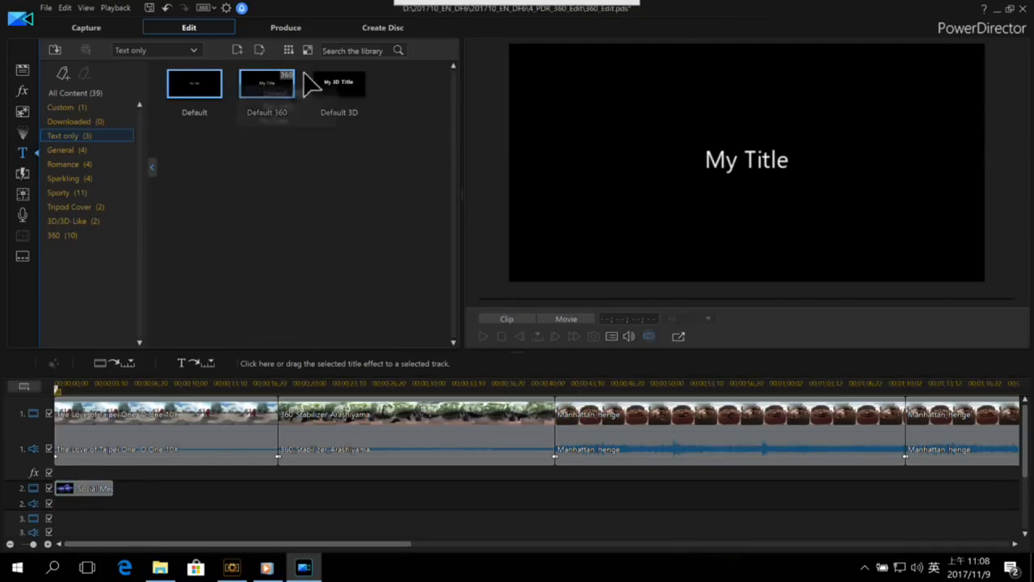
{"action": "left_click", "coordinate": [79, 121]}
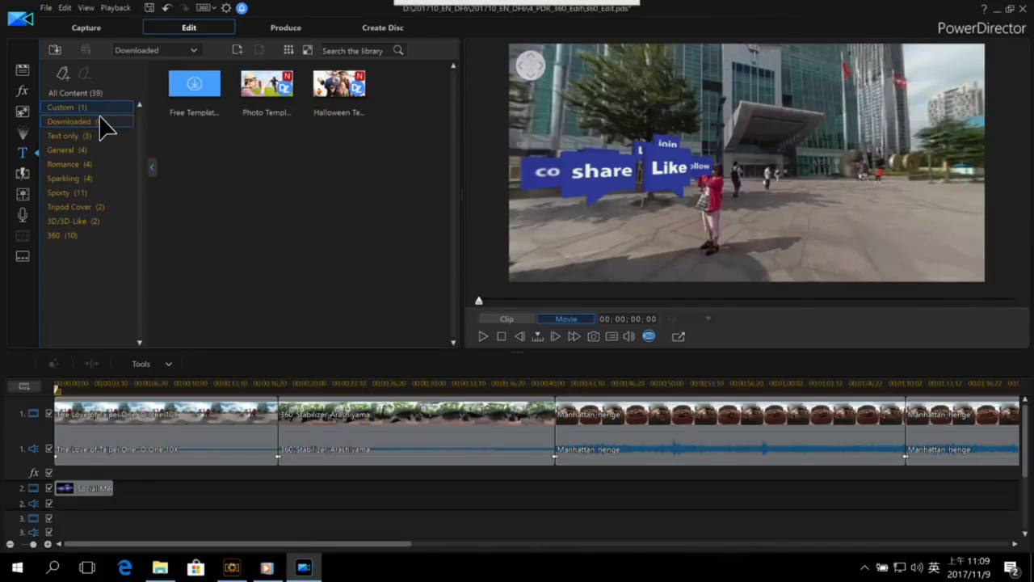
{"action": "left_click", "coordinate": [85, 109]}
{"action": "left_click_drag", "start_coordinate": [186, 85], "coordinate": [50, 539]}
{"action": "left_click_drag", "start_coordinate": [810, 114], "coordinate": [772, 130]}
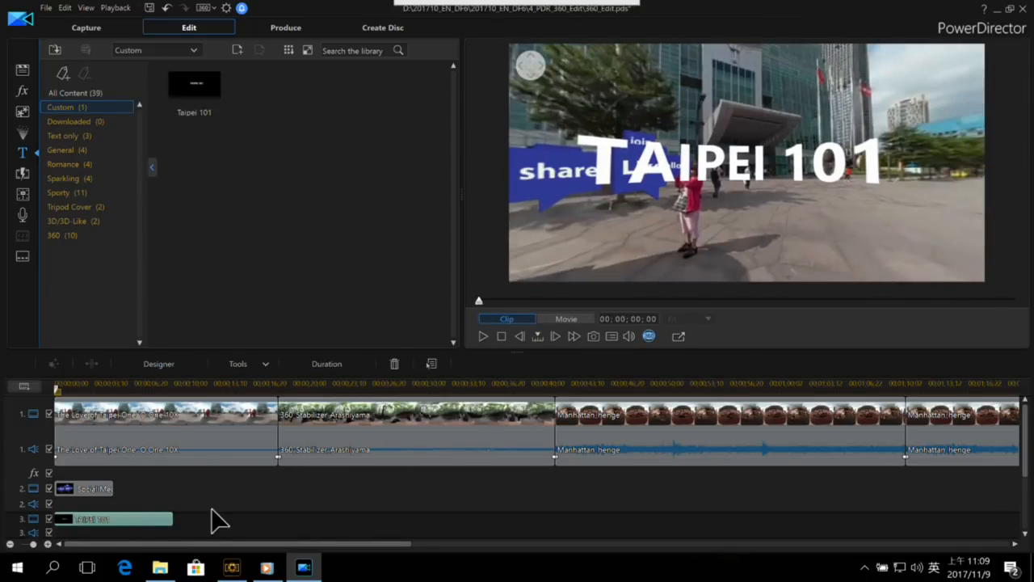
Try moving the regular TAIPEI 101 title down onto the pavement, check it in 360° view, and discard the changes.
{"action": "double_click", "coordinate": [138, 521]}
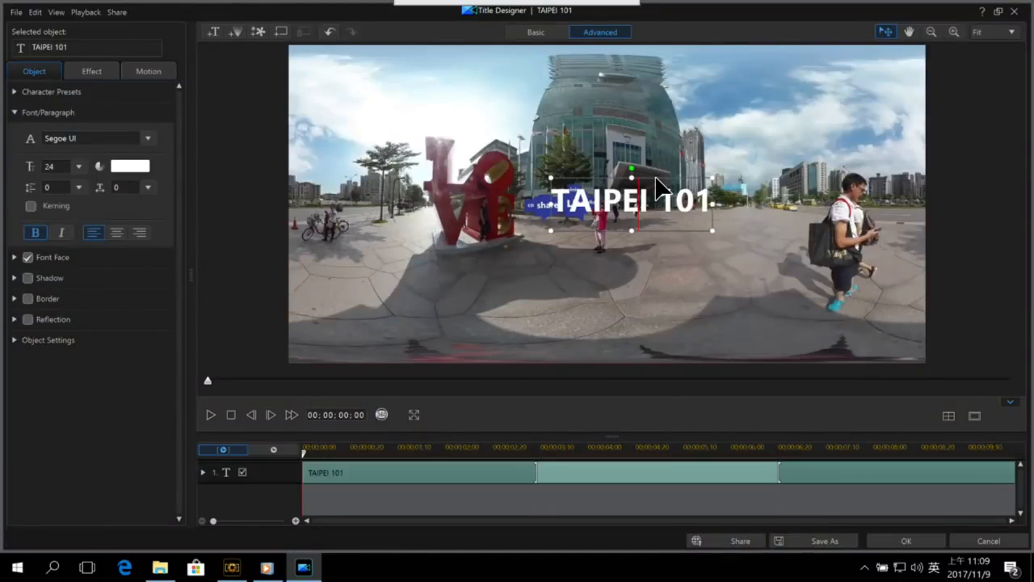
{"action": "left_click", "coordinate": [662, 172]}
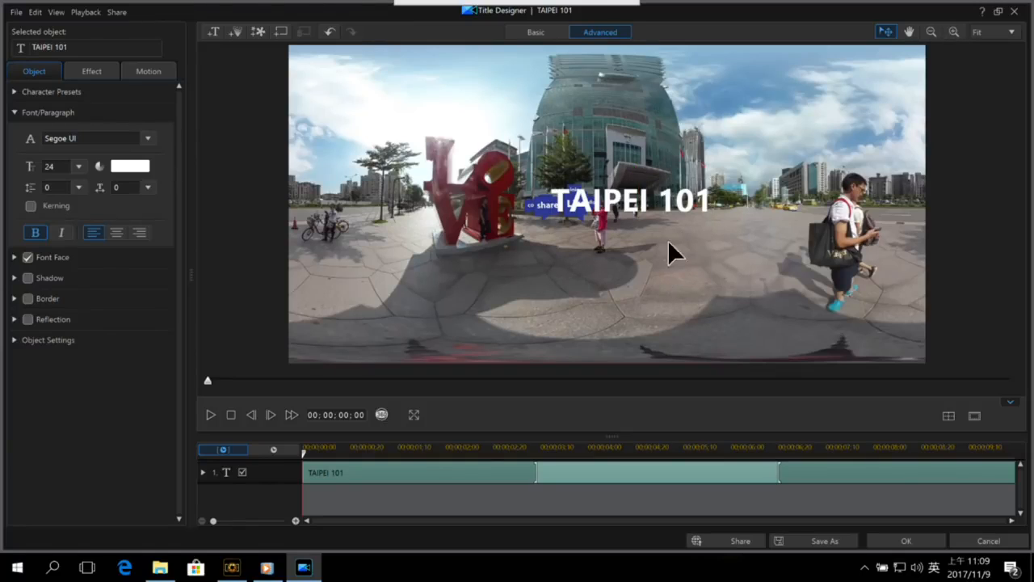
{"action": "left_click_drag", "start_coordinate": [667, 186], "coordinate": [693, 282]}
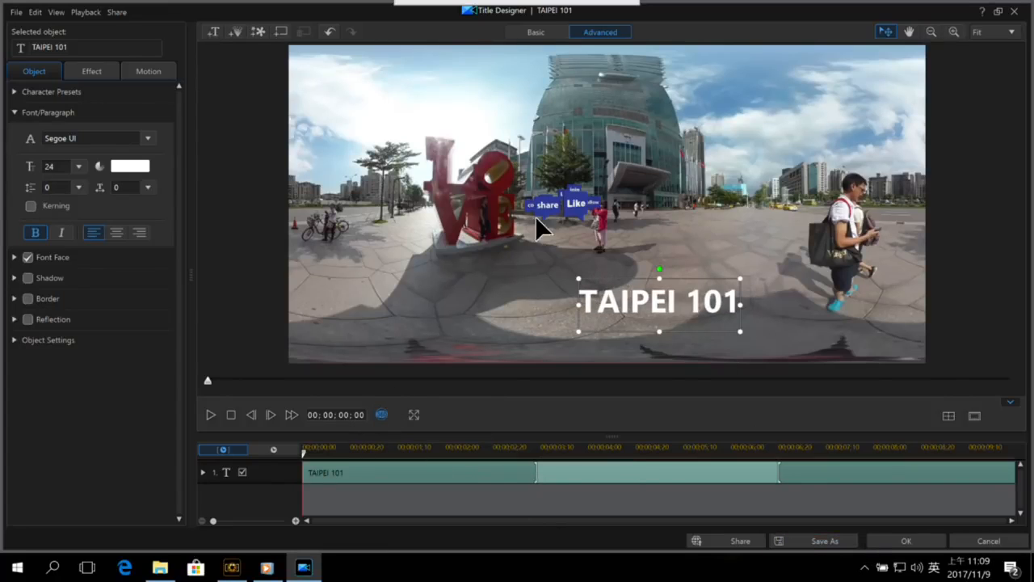
{"action": "left_click_drag", "start_coordinate": [568, 248], "coordinate": [641, 222]}
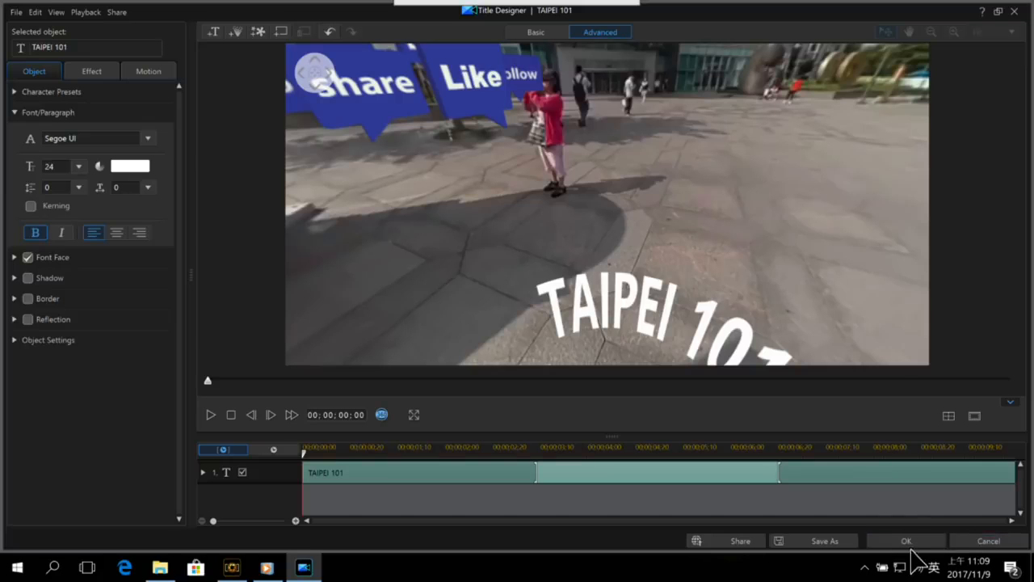
{"action": "left_click", "coordinate": [989, 542]}
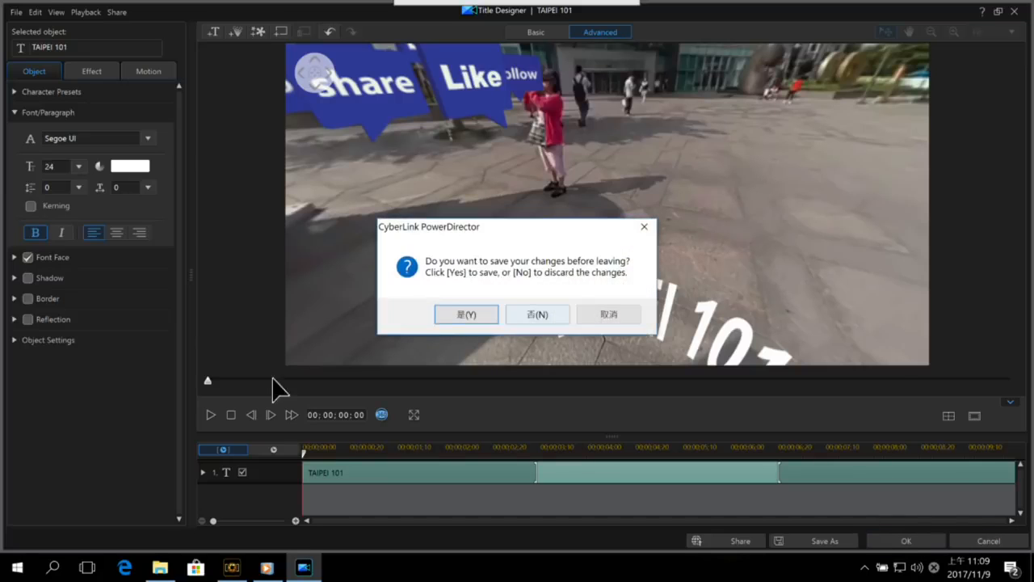
{"action": "left_click", "coordinate": [534, 316]}
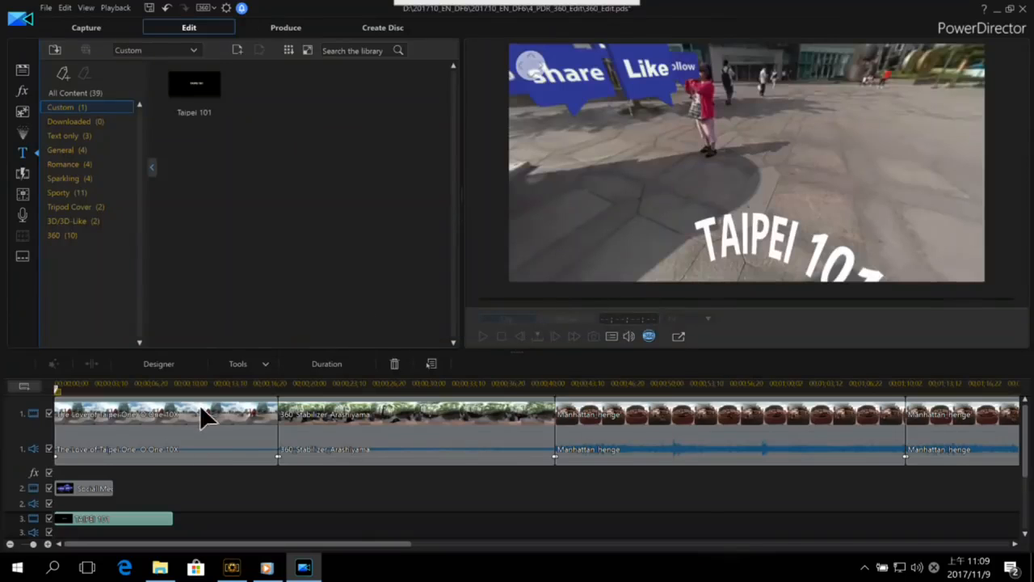
Convert the TAIPEI 101 title on track 3 to a 360° title.
{"action": "right_click", "coordinate": [94, 525]}
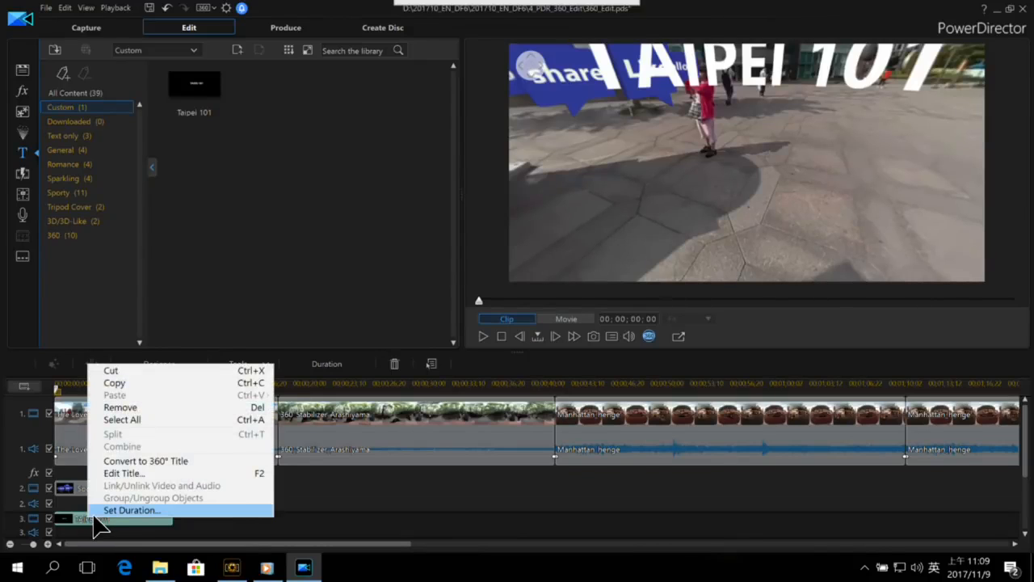
{"action": "left_click", "coordinate": [212, 461]}
{"action": "left_click_drag", "start_coordinate": [783, 187], "coordinate": [780, 132]}
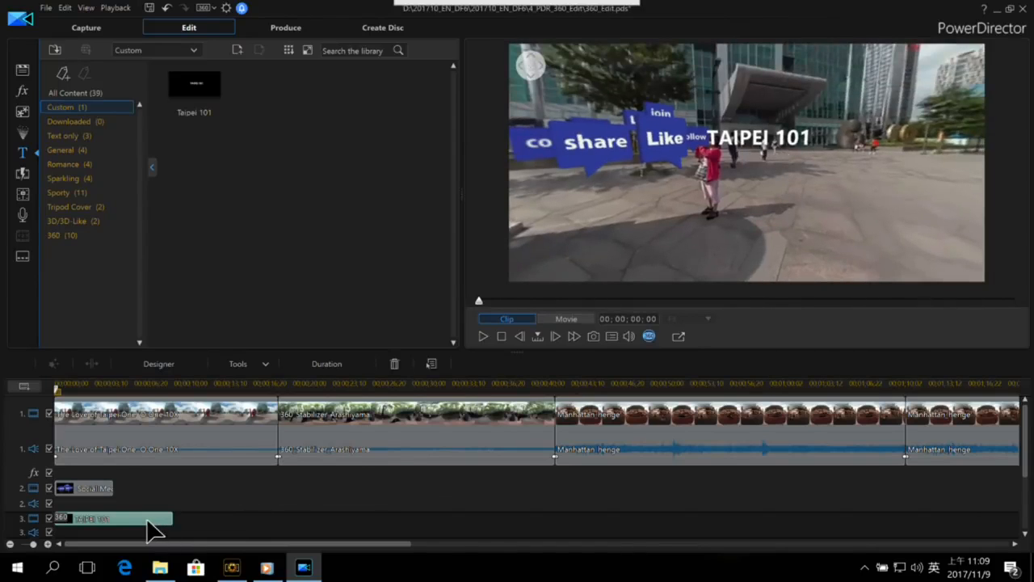
Move the 360° TAIPEI 101 title over the skyline beyond the plaza and enlarge it in Title Designer.
{"action": "double_click", "coordinate": [158, 527]}
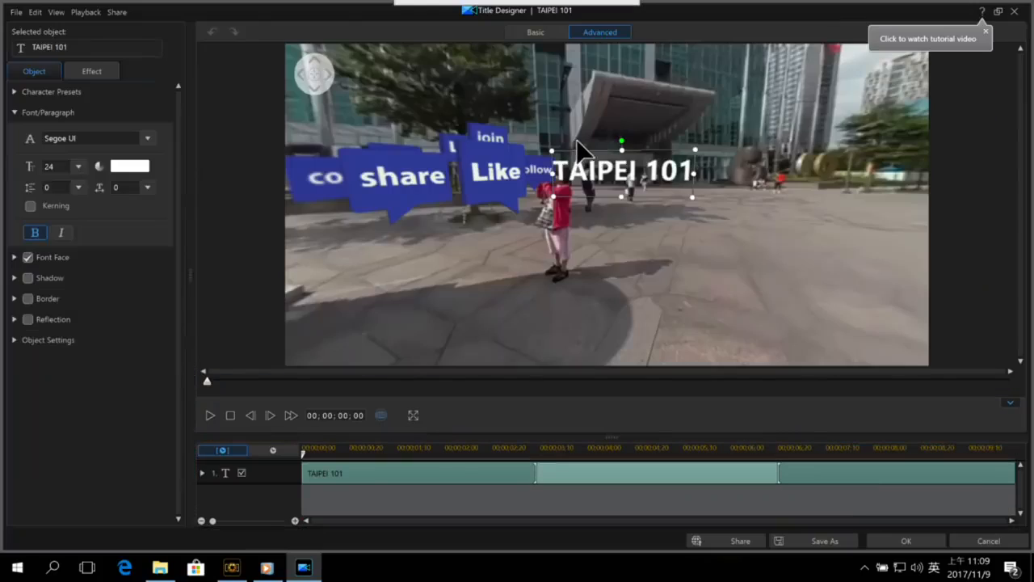
{"action": "left_click_drag", "start_coordinate": [780, 152], "coordinate": [826, 143]}
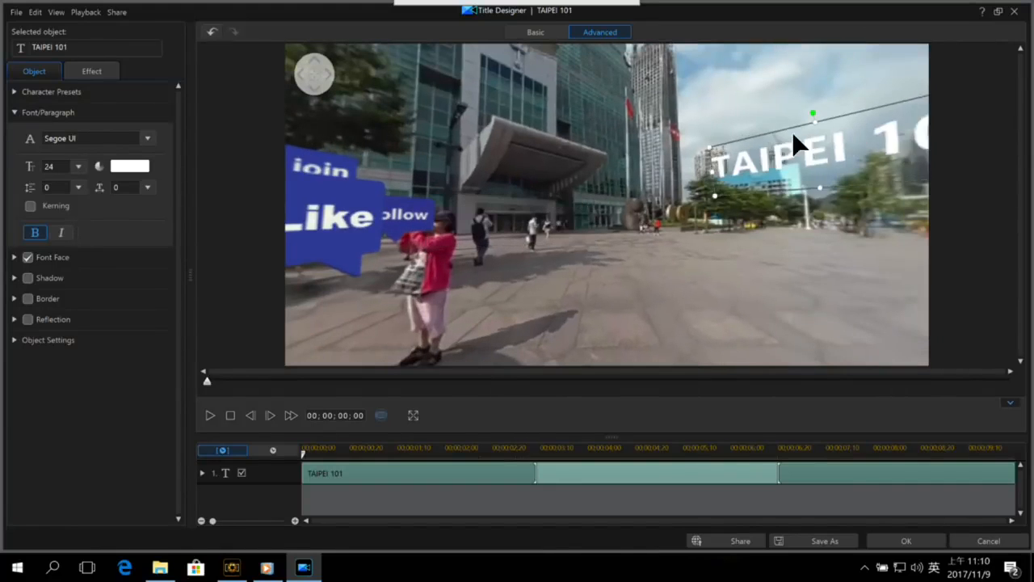
{"action": "left_click_drag", "start_coordinate": [784, 300], "coordinate": [561, 197]}
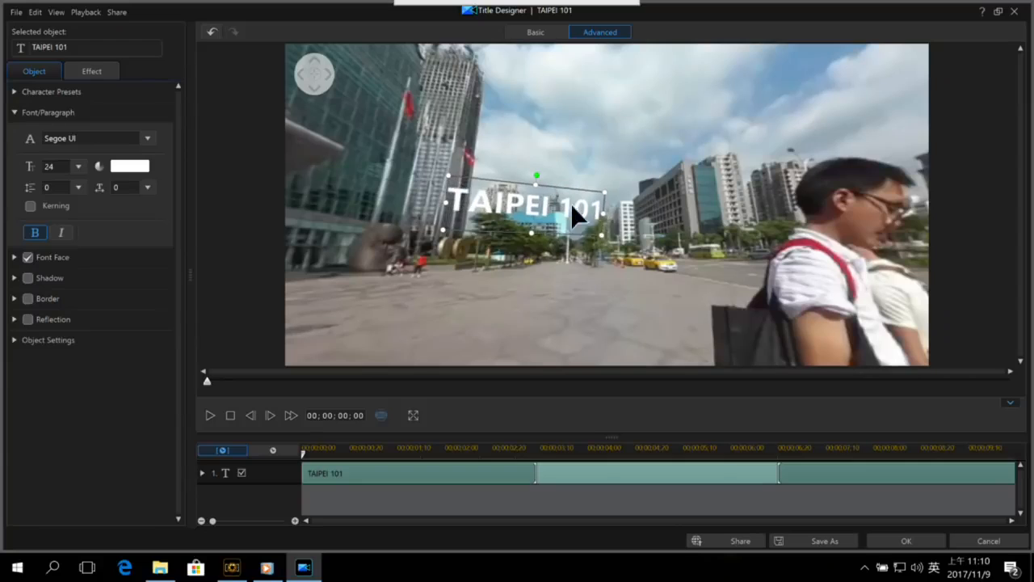
{"action": "left_click_drag", "start_coordinate": [604, 231], "coordinate": [688, 275]}
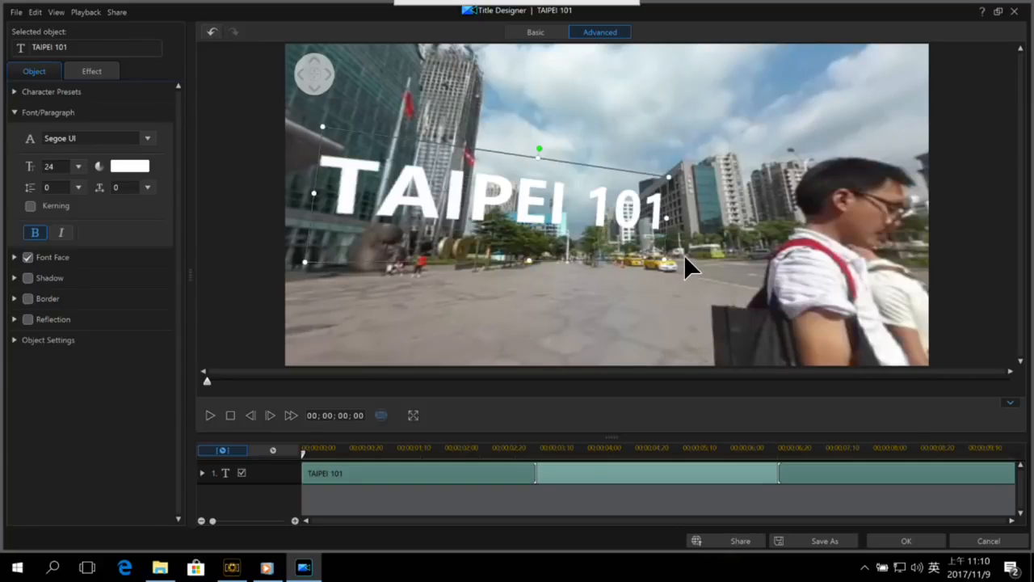
{"action": "left_click_drag", "start_coordinate": [612, 173], "coordinate": [682, 158]}
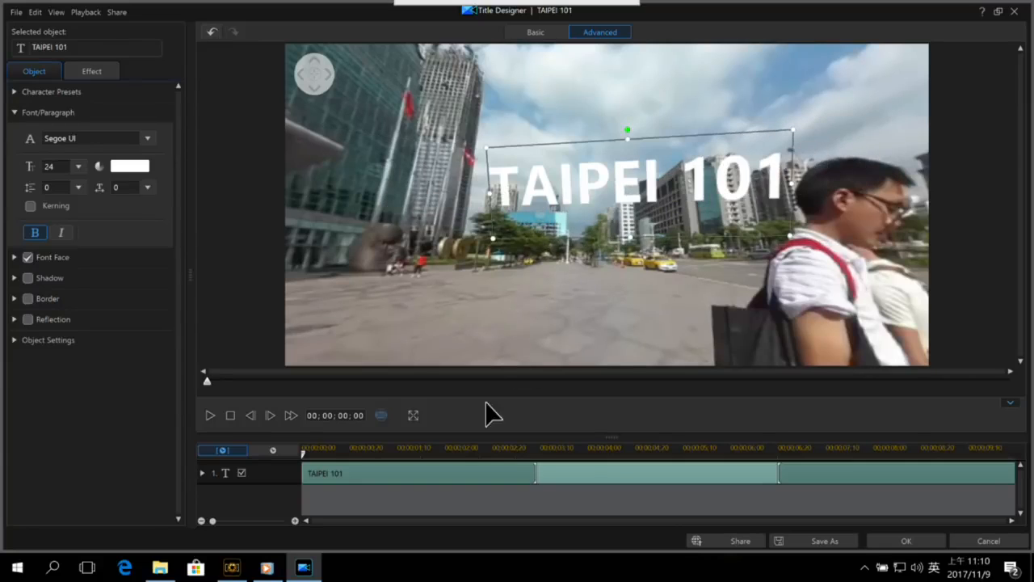
Reposition the 360° TAIPEI 101 title, trying it on the pavement before standing it upright above the plaza beside the building entrance.
{"action": "left_click_drag", "start_coordinate": [543, 291], "coordinate": [727, 64]}
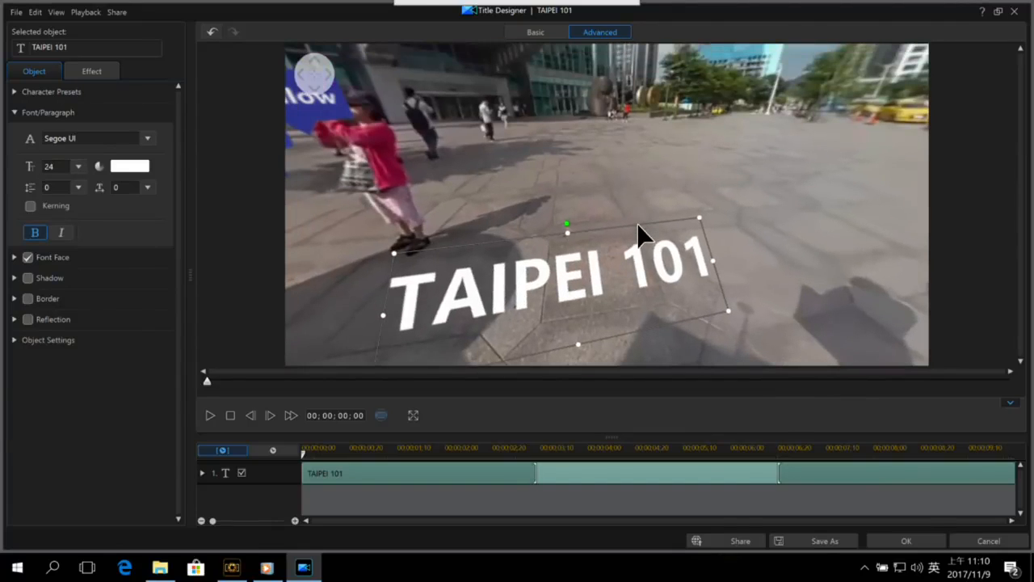
{"action": "left_click_drag", "start_coordinate": [620, 218], "coordinate": [592, 295]}
{"action": "left_click_drag", "start_coordinate": [664, 157], "coordinate": [664, 108]}
{"action": "left_click_drag", "start_coordinate": [623, 282], "coordinate": [631, 266]}
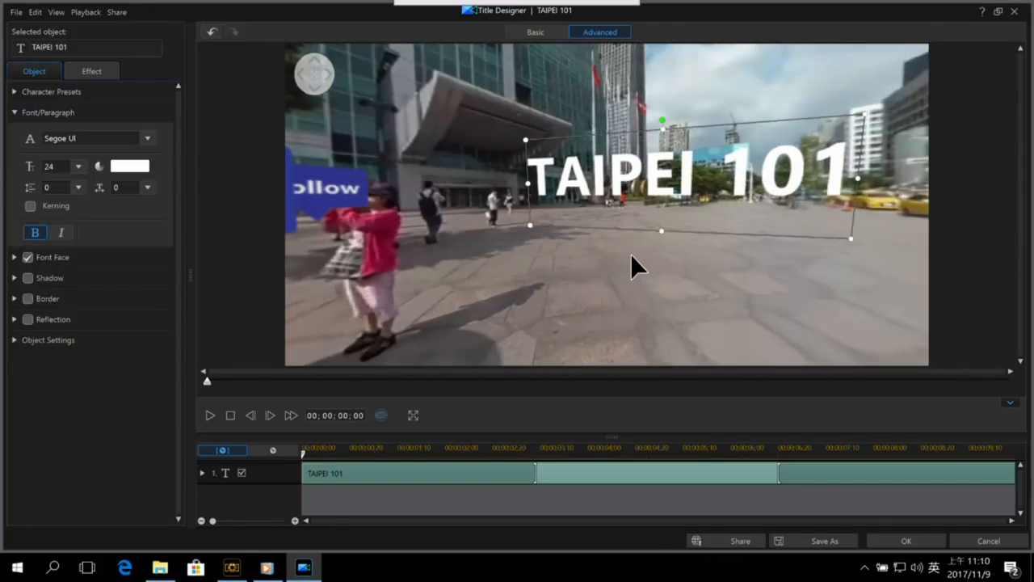
Enable Shadow and Reflection on the TAIPEI 101 title, check its look in the scene, and apply the Title Designer changes.
{"action": "left_click", "coordinate": [28, 277]}
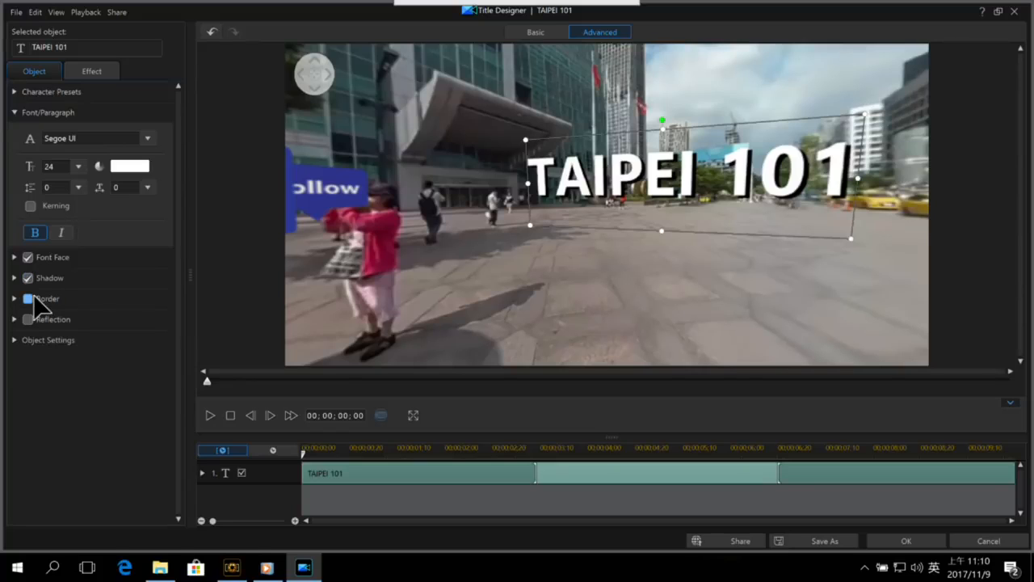
{"action": "left_click", "coordinate": [30, 319]}
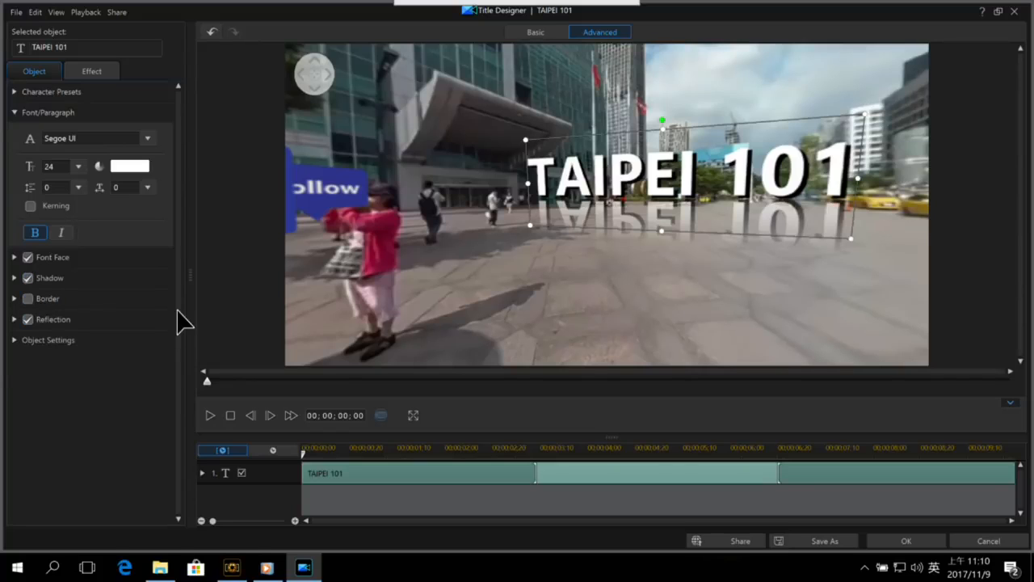
{"action": "left_click_drag", "start_coordinate": [724, 199], "coordinate": [726, 281]}
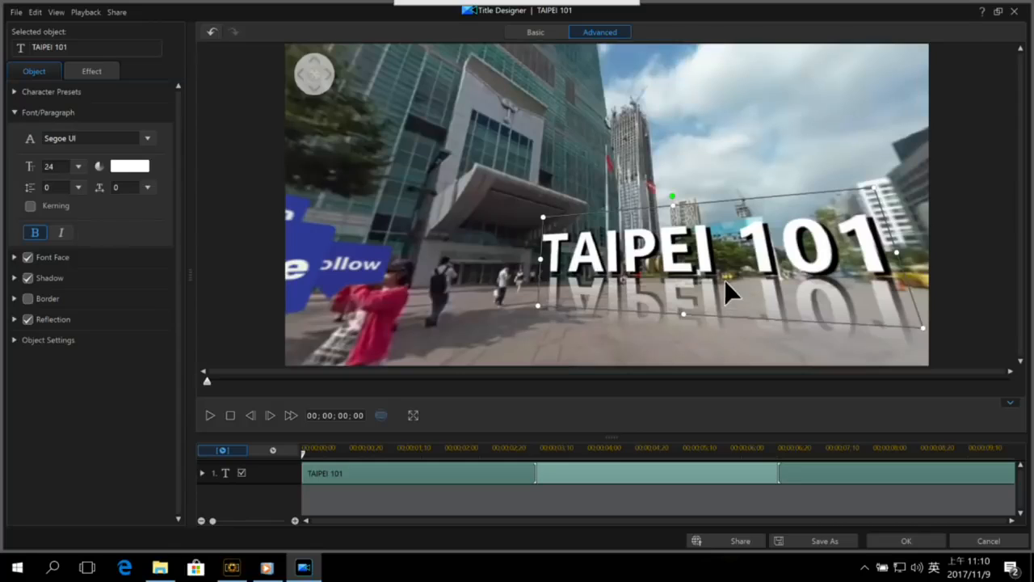
{"action": "left_click_drag", "start_coordinate": [664, 112], "coordinate": [676, 138]}
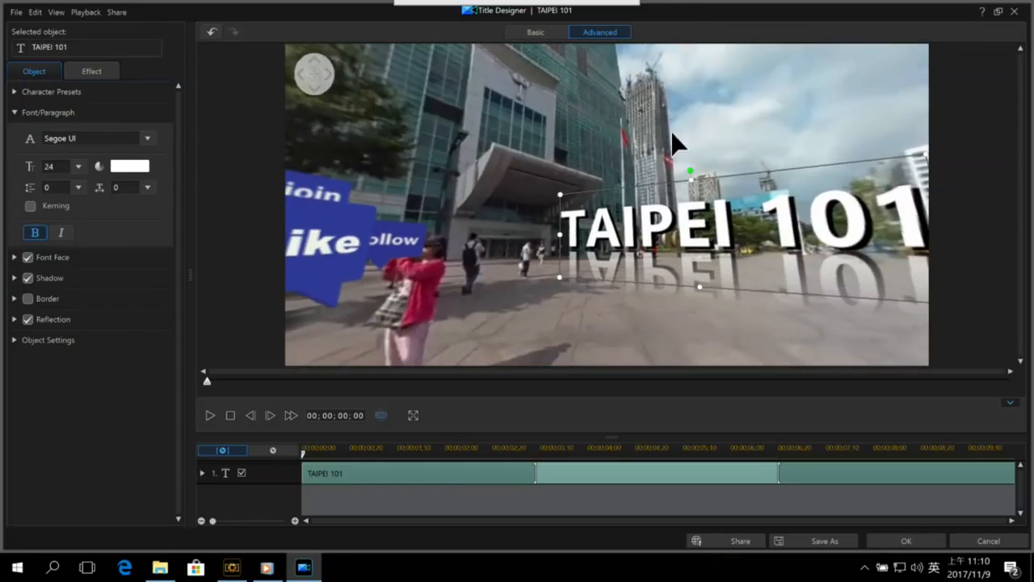
{"action": "left_click", "coordinate": [916, 544]}
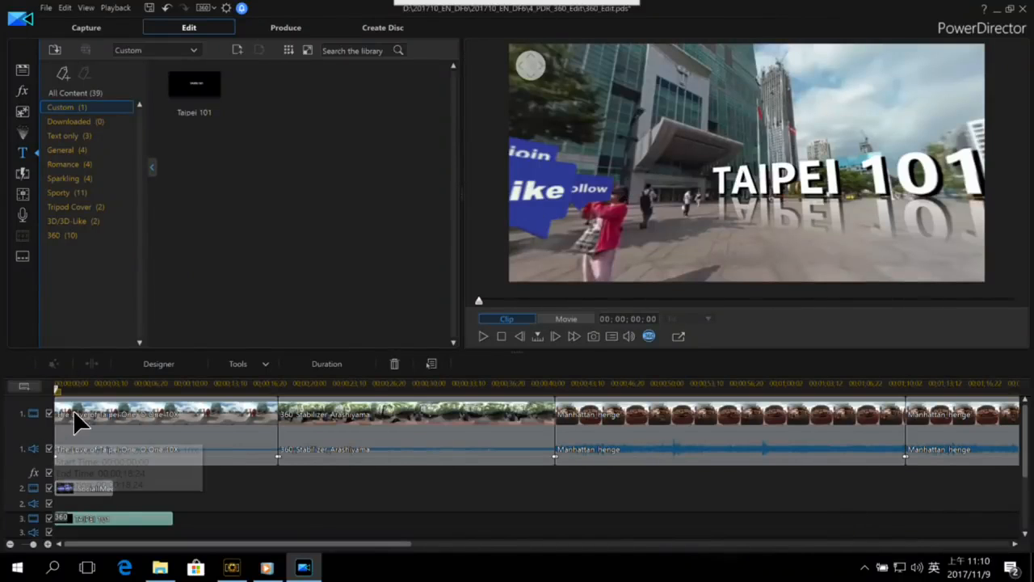
Examine the tower, the social media object and the TAIPEI 101 title around the 360° scene, including in full-screen preview.
{"action": "left_click_drag", "start_coordinate": [709, 100], "coordinate": [726, 95]}
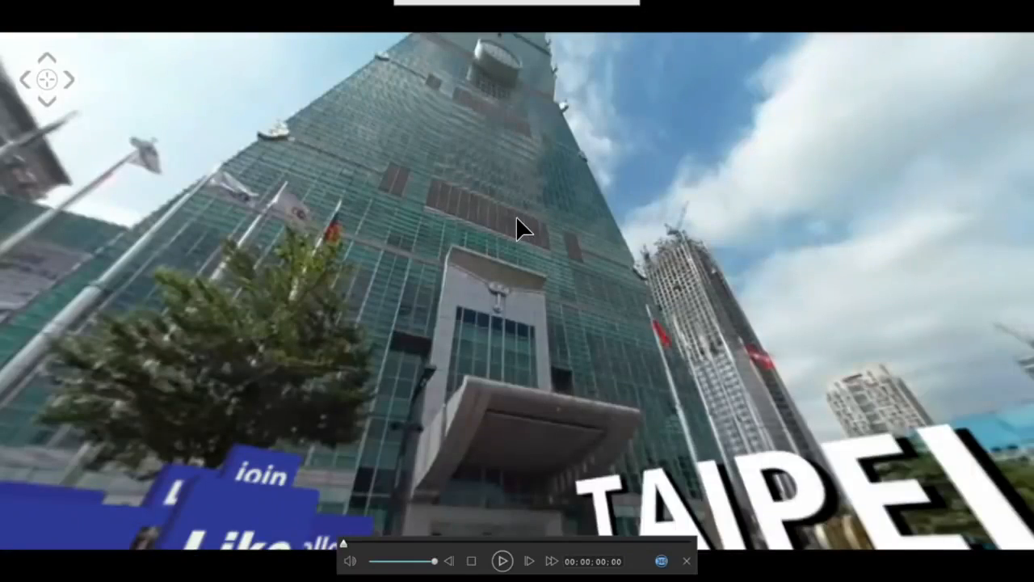
{"action": "left_click_drag", "start_coordinate": [516, 217], "coordinate": [683, 218]}
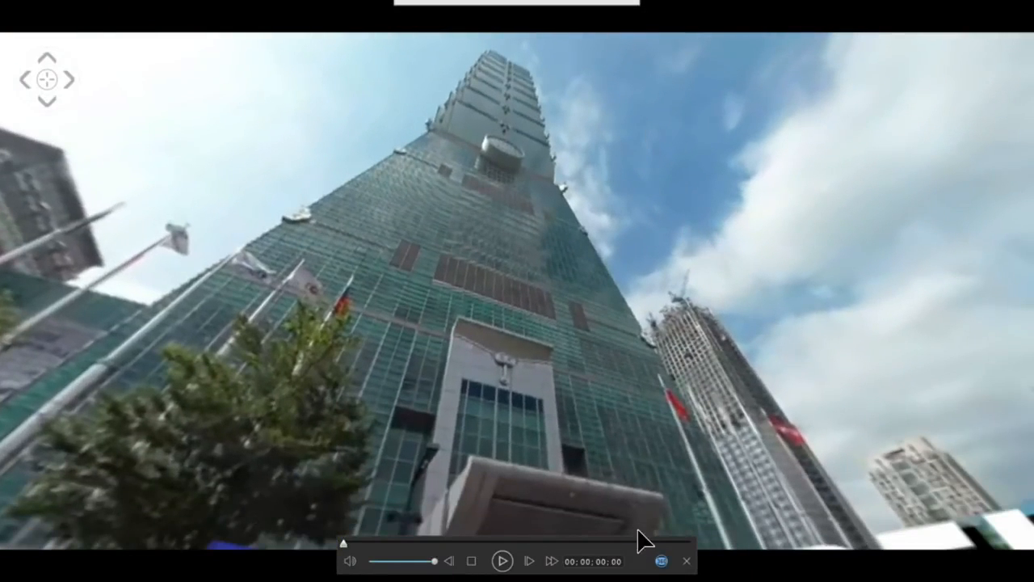
{"action": "left_click_drag", "start_coordinate": [702, 238], "coordinate": [616, 430]}
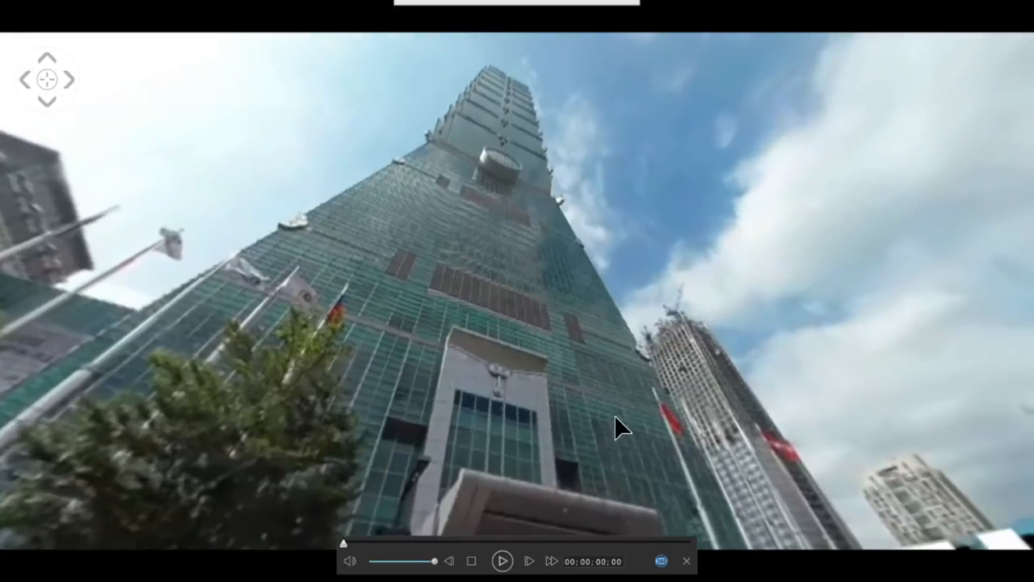
{"action": "left_click", "coordinate": [687, 560]}
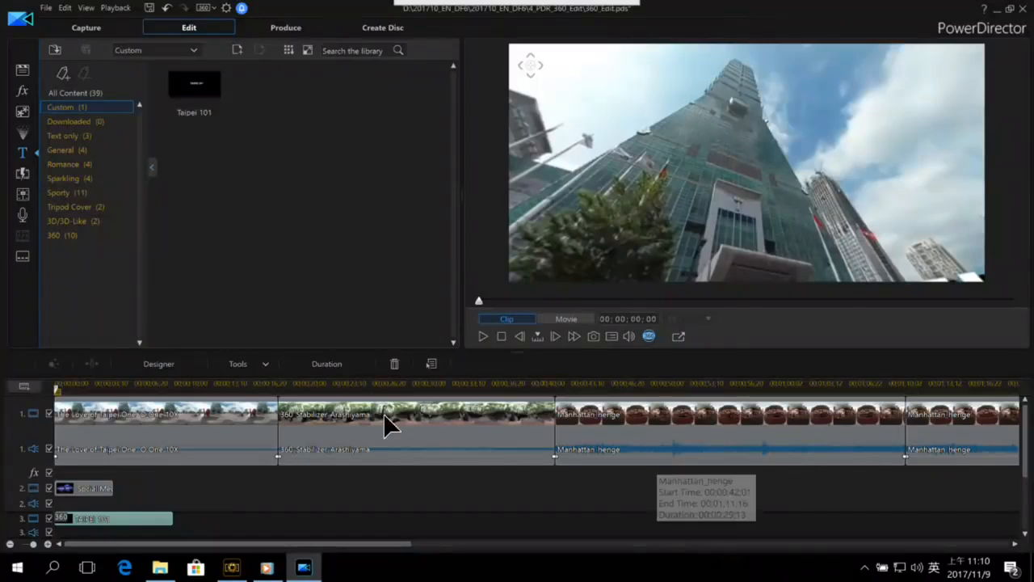
{"action": "left_click_drag", "start_coordinate": [715, 145], "coordinate": [743, 150]}
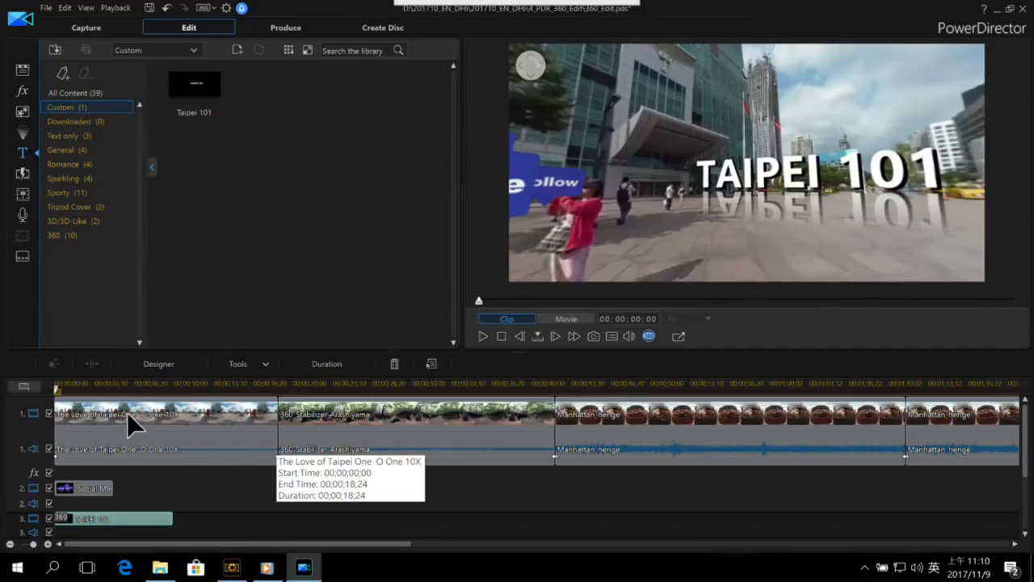
Enable Edge Enhancement for the Love of Taipei clip at about 4 seconds and check the tower in the 360° preview.
{"action": "left_click", "coordinate": [104, 385]}
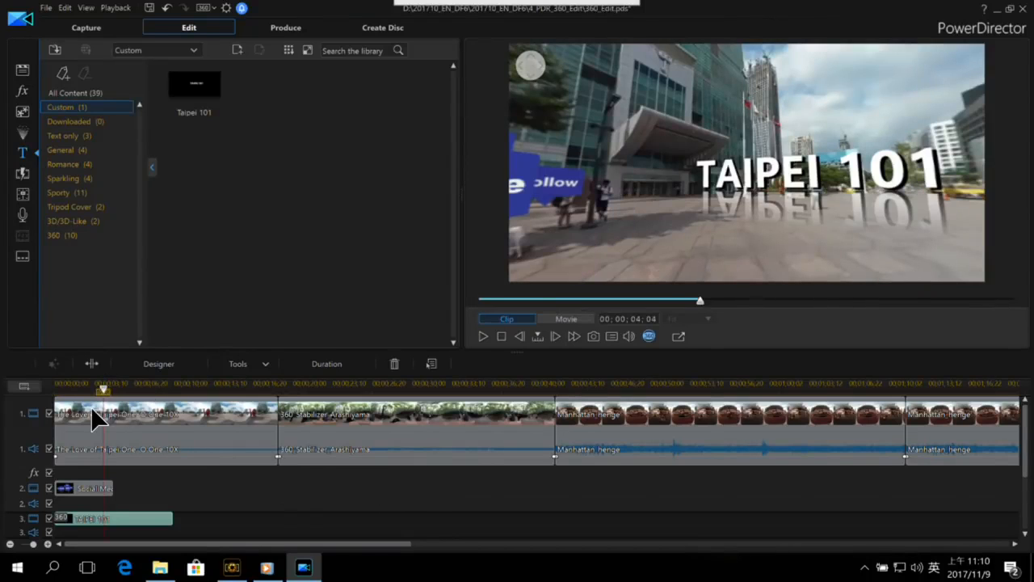
{"action": "left_click", "coordinate": [91, 410]}
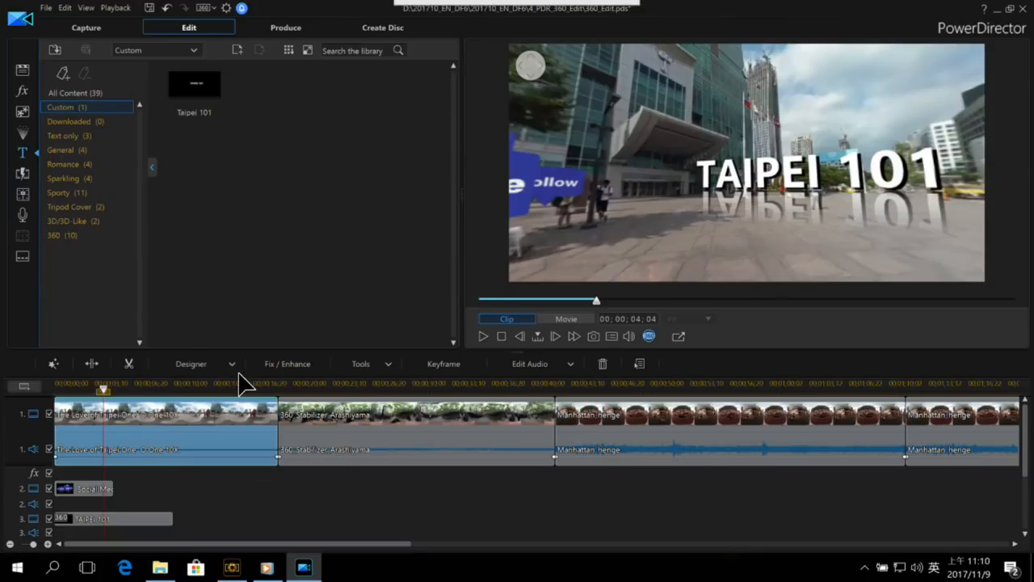
{"action": "left_click", "coordinate": [321, 367]}
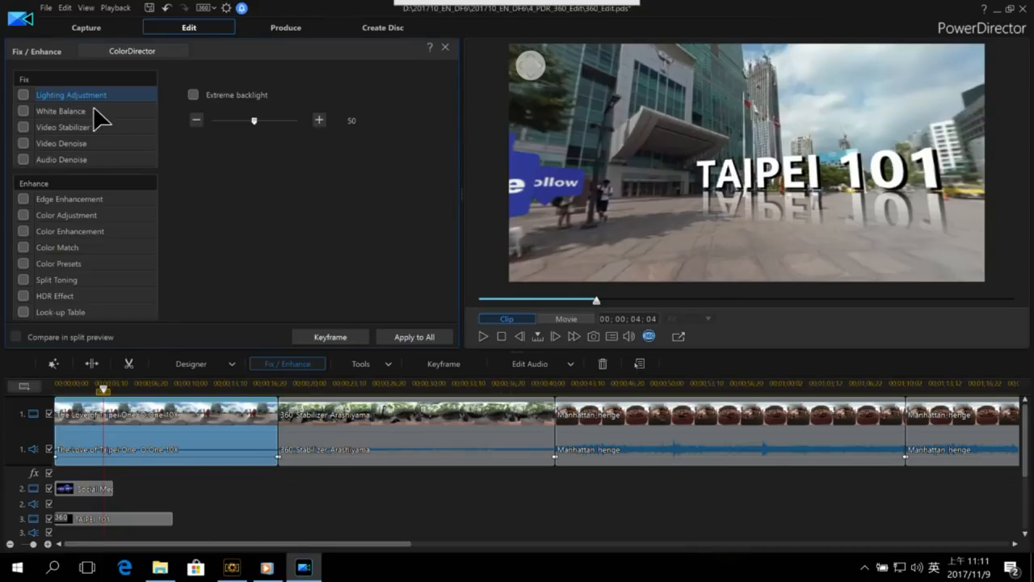
{"action": "left_click", "coordinate": [25, 198]}
{"action": "left_click_drag", "start_coordinate": [810, 102], "coordinate": [836, 139]}
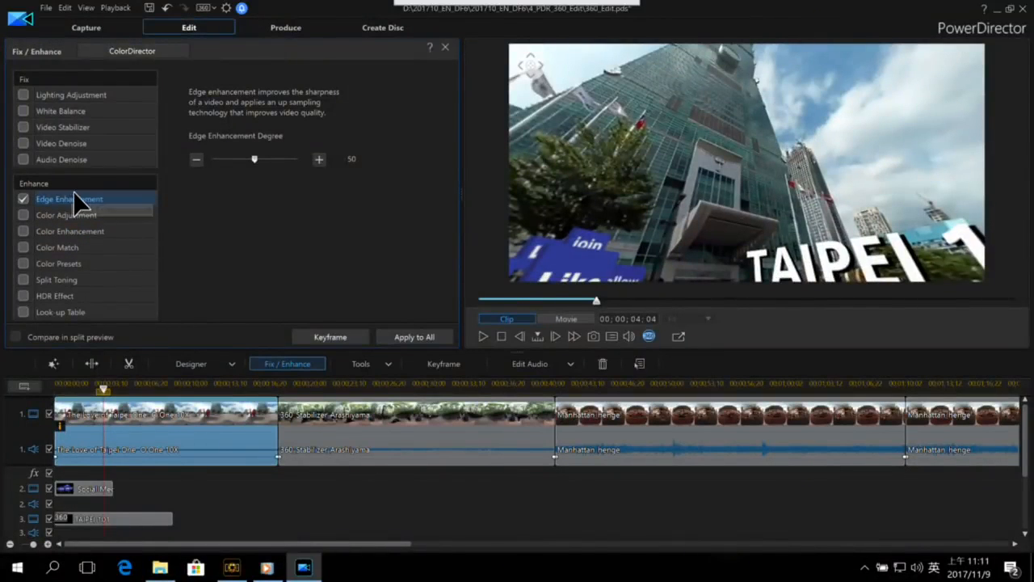
Enable Color Enhancement on the Love of Taipei clip with a degree of 81.
{"action": "left_click", "coordinate": [25, 223]}
{"action": "left_click_drag", "start_coordinate": [710, 121], "coordinate": [685, 151]}
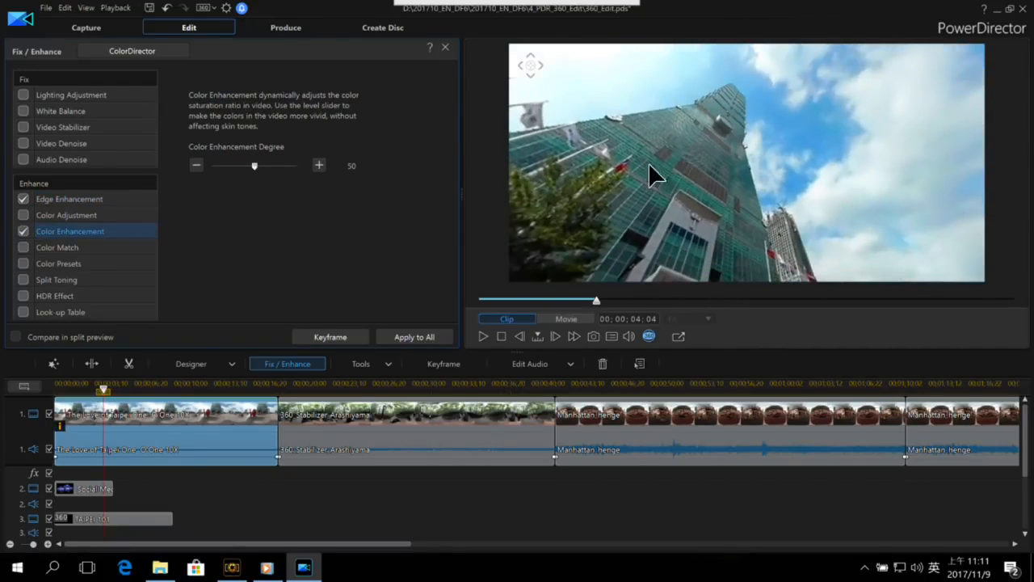
{"action": "left_click_drag", "start_coordinate": [257, 167], "coordinate": [277, 166]}
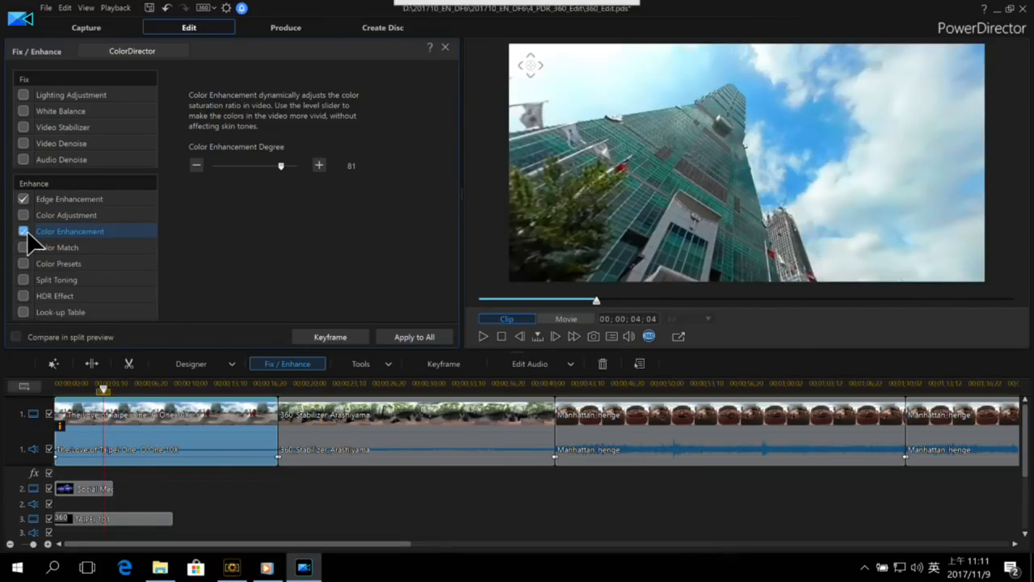
{"action": "left_click_drag", "start_coordinate": [921, 138], "coordinate": [786, 158]}
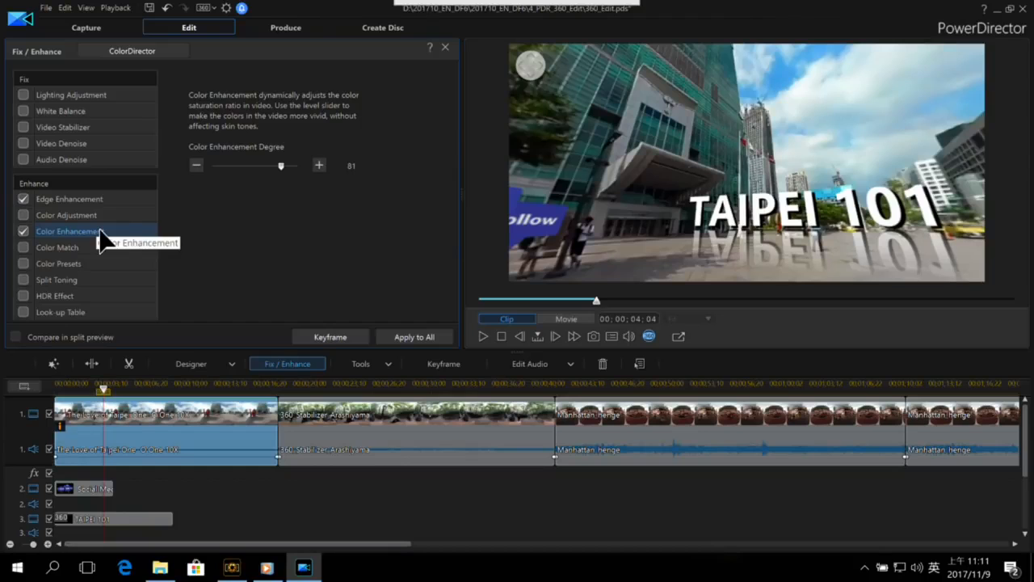
Fit all the clips in the timeline and review the social media object beside the title in the enhanced Taipei clip.
{"action": "left_click", "coordinate": [221, 481]}
{"action": "left_click", "coordinate": [76, 387]}
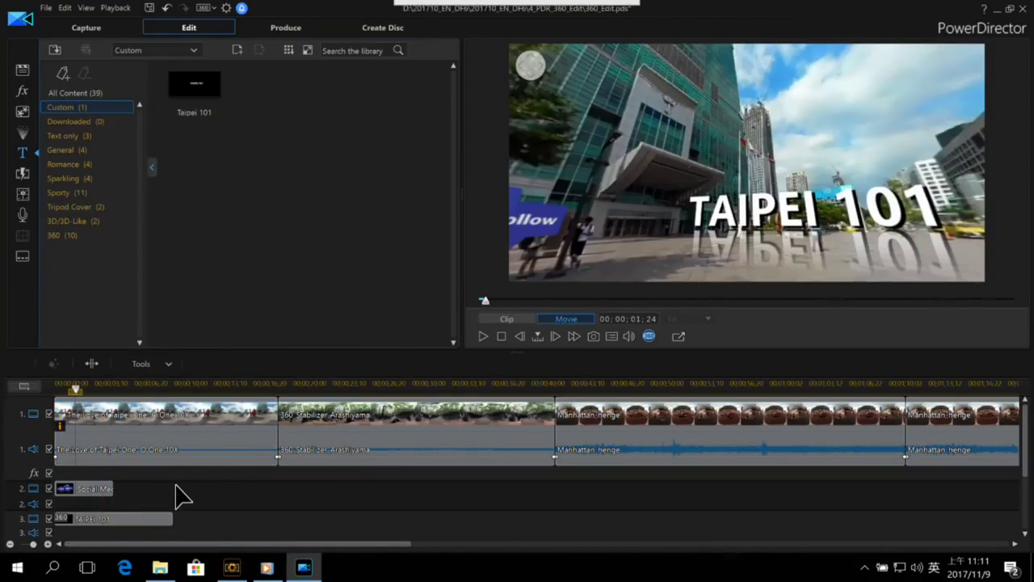
{"action": "scroll", "coordinate": [177, 485], "scroll_direction": "down", "scroll_amount": 3}
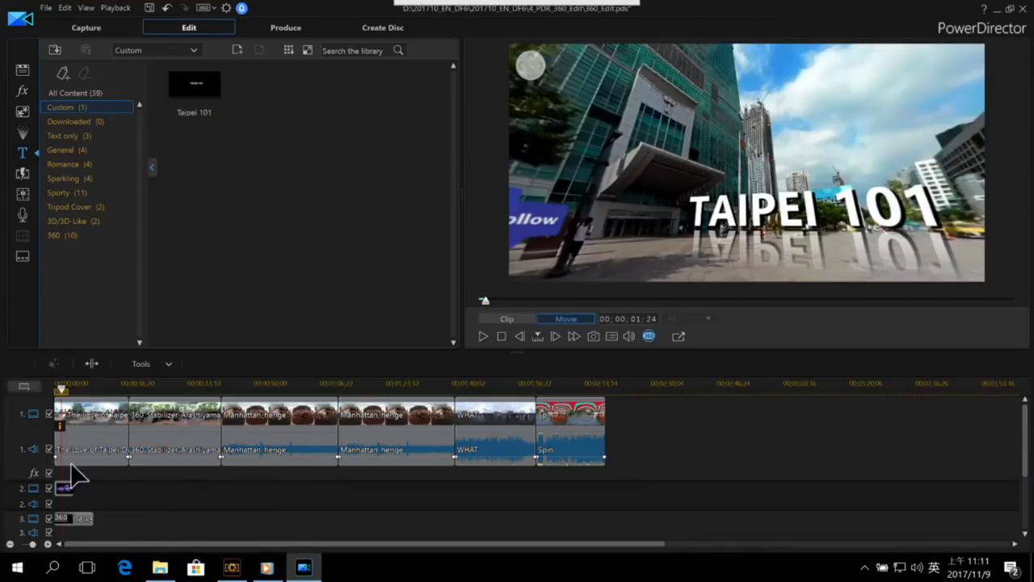
{"action": "left_click", "coordinate": [86, 413]}
{"action": "left_click", "coordinate": [65, 489]}
{"action": "left_click_drag", "start_coordinate": [598, 222], "coordinate": [620, 208]}
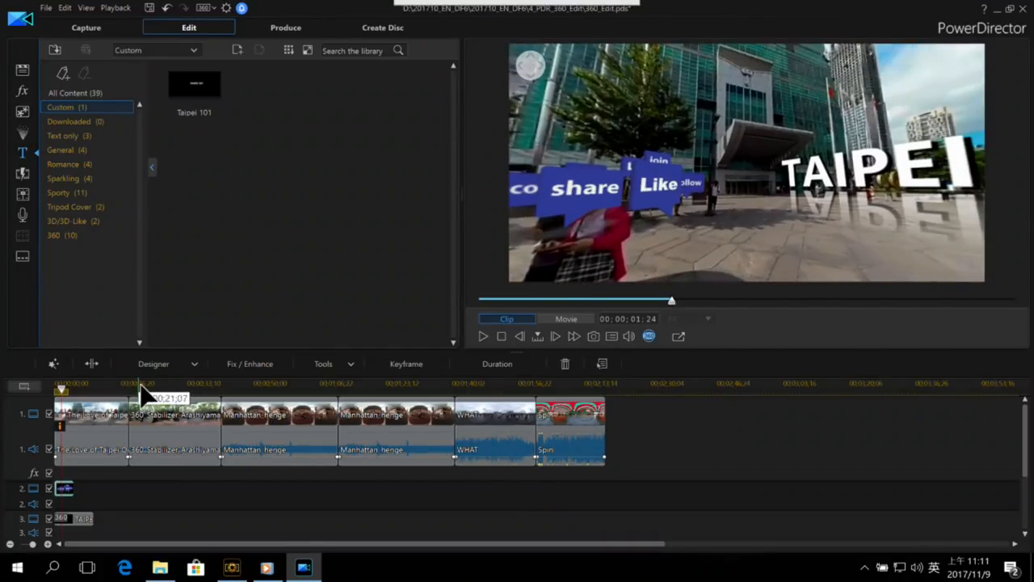
Examine the 360_Stabilizer_Arashiyama clip for camera shake by looking around the 360° scene and playing it in Movie mode.
{"action": "left_click", "coordinate": [145, 411]}
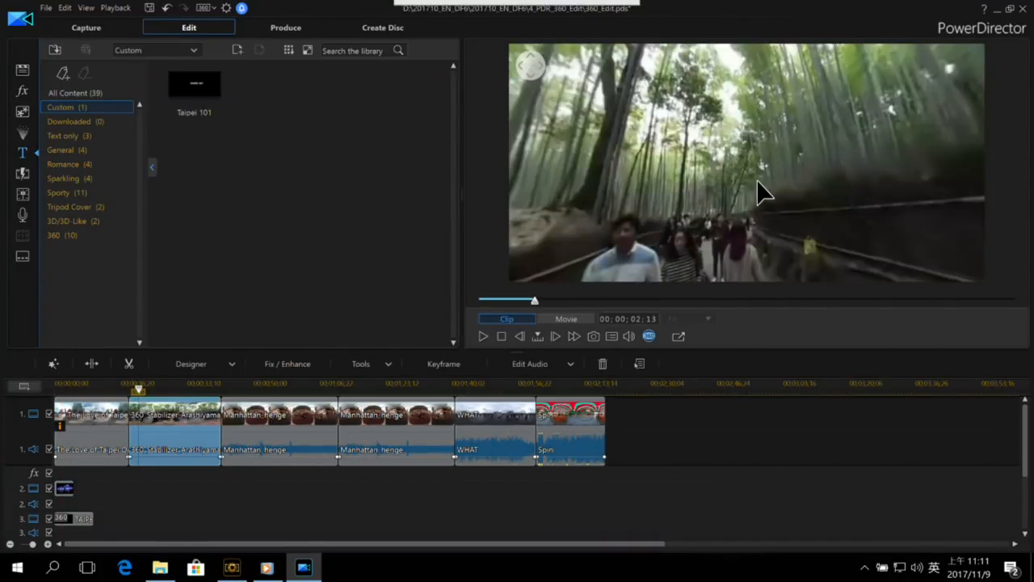
{"action": "left_click_drag", "start_coordinate": [731, 186], "coordinate": [782, 184]}
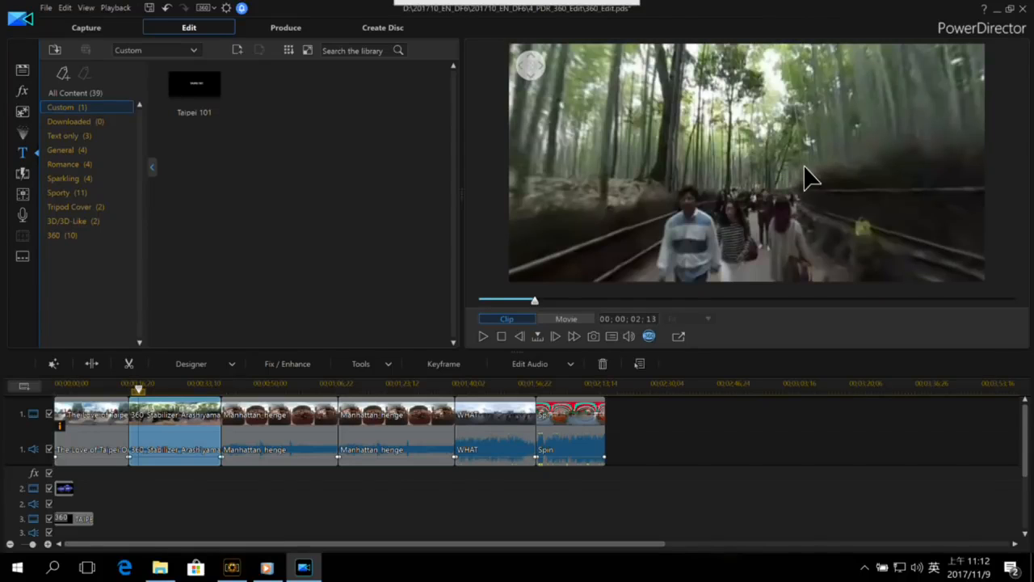
{"action": "left_click_drag", "start_coordinate": [749, 190], "coordinate": [742, 182]}
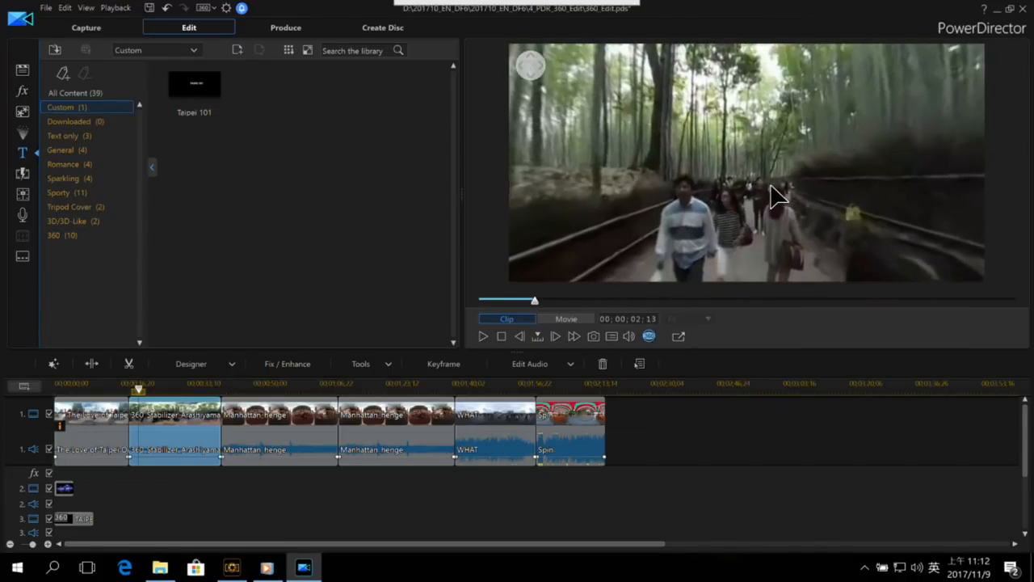
{"action": "left_click", "coordinate": [133, 391]}
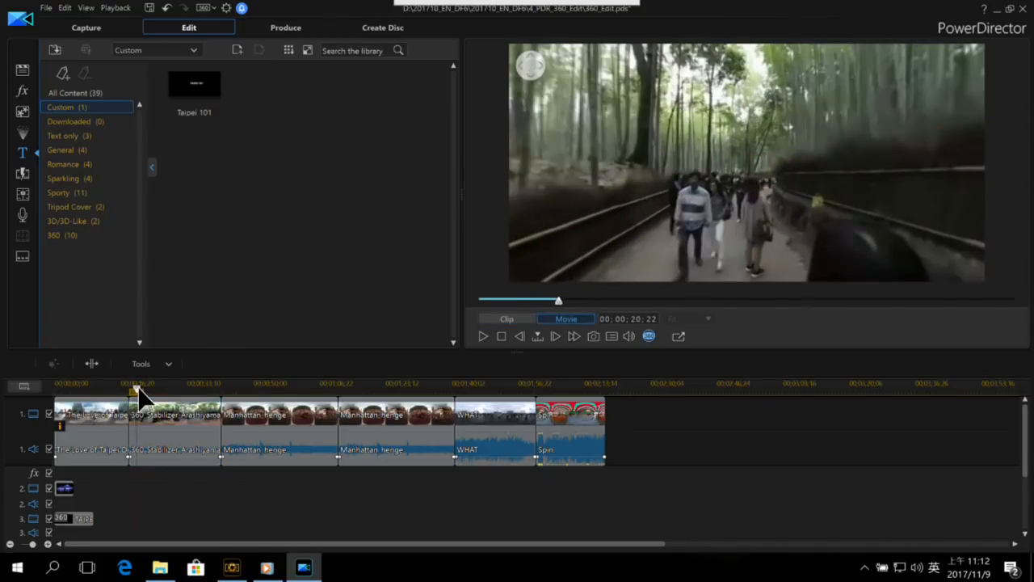
{"action": "left_click", "coordinate": [162, 408]}
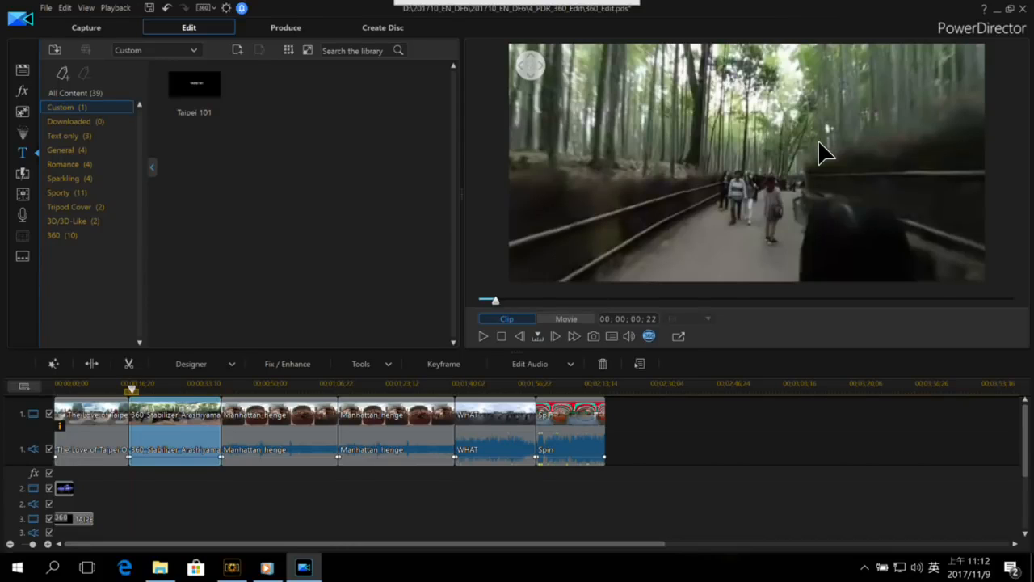
{"action": "left_click_drag", "start_coordinate": [824, 152], "coordinate": [805, 154]}
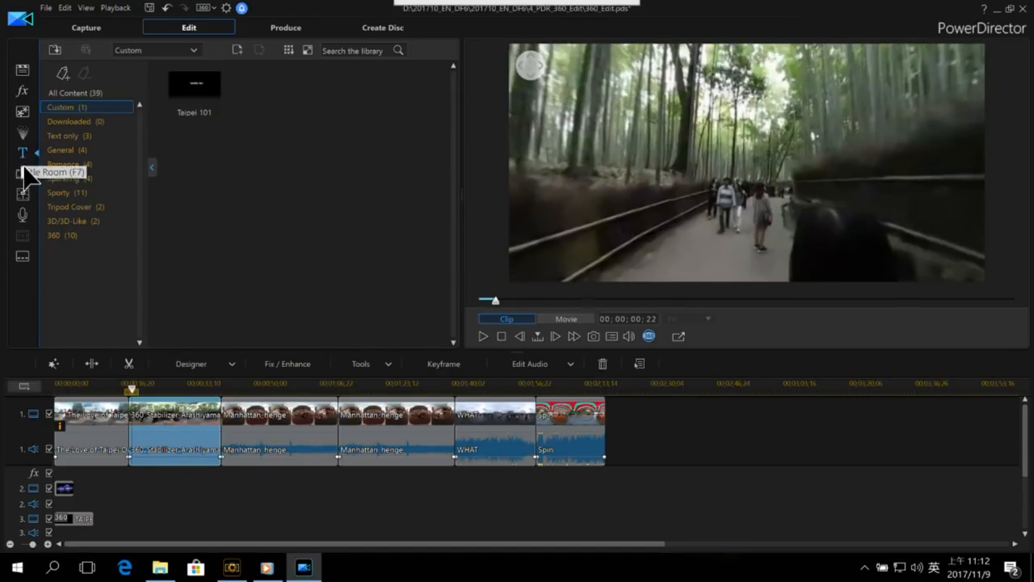
{"action": "left_click_drag", "start_coordinate": [709, 234], "coordinate": [800, 174]}
{"action": "left_click", "coordinate": [565, 318]}
{"action": "left_click", "coordinate": [484, 336]}
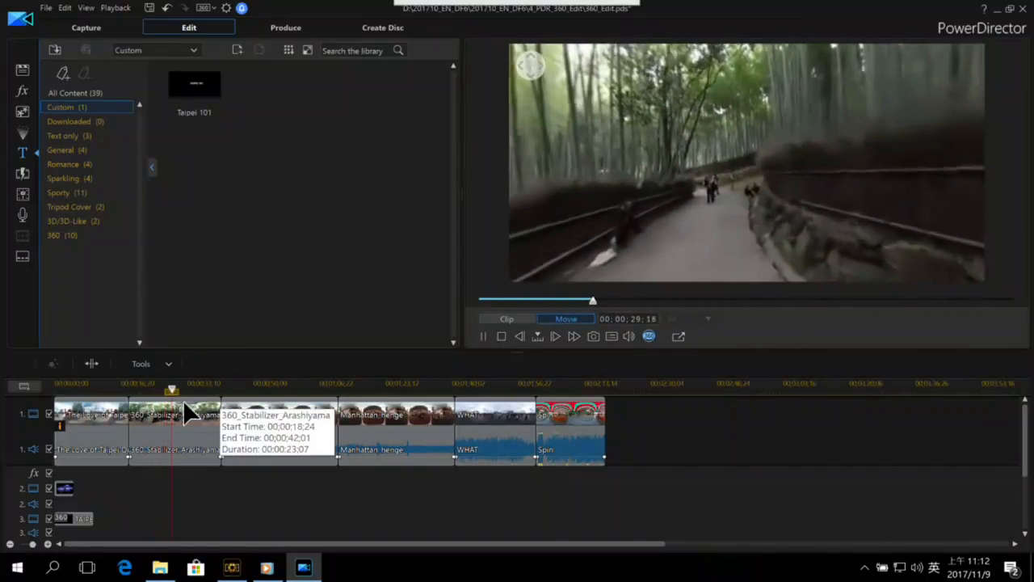
Enable Video Stabilizer on the 360_Stabilizer_Arashiyama clip, raise its strength above 30, and play the result full screen.
{"action": "left_click", "coordinate": [134, 387]}
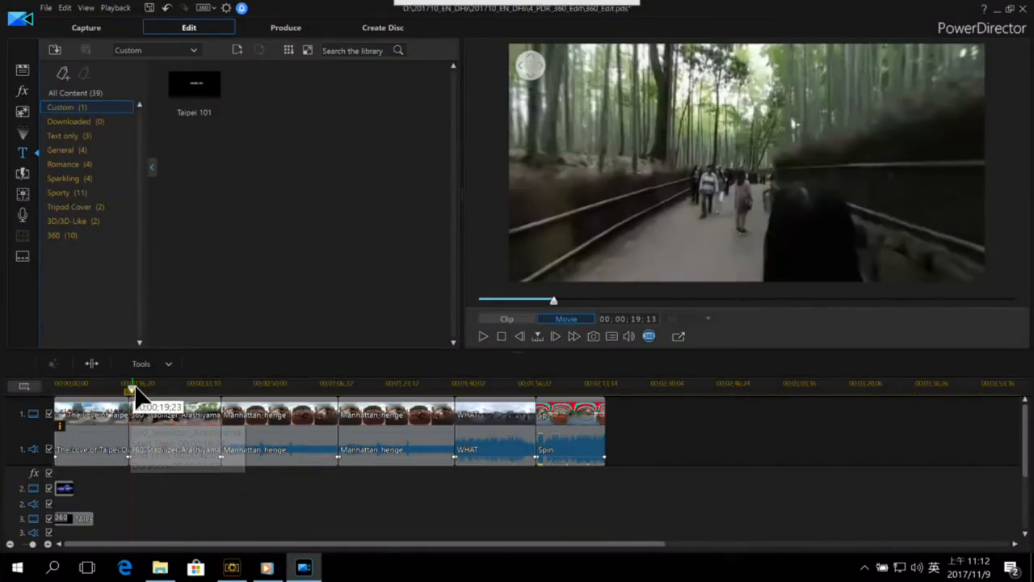
{"action": "left_click", "coordinate": [155, 401]}
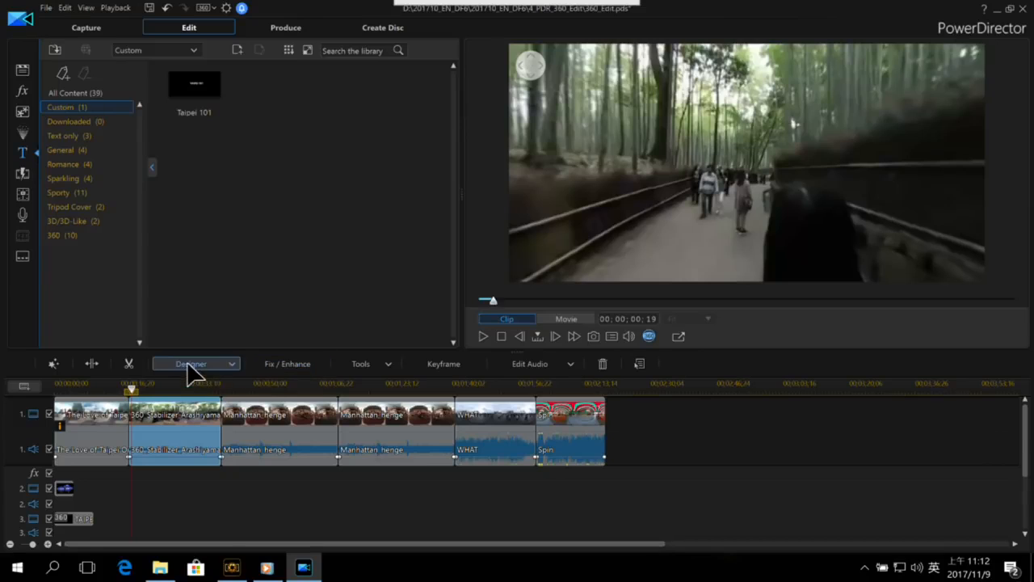
{"action": "left_click", "coordinate": [289, 364]}
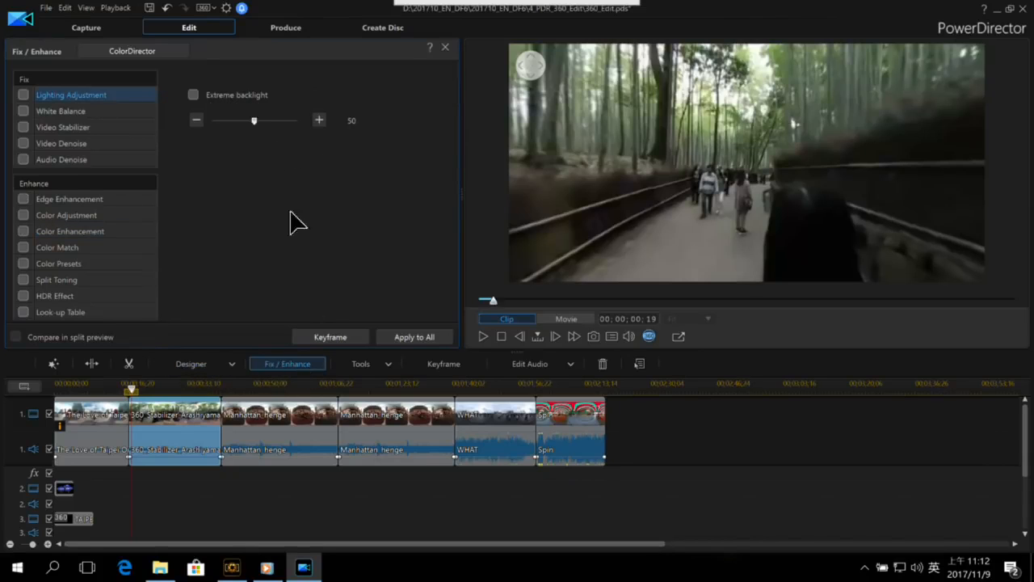
{"action": "left_click", "coordinate": [23, 126]}
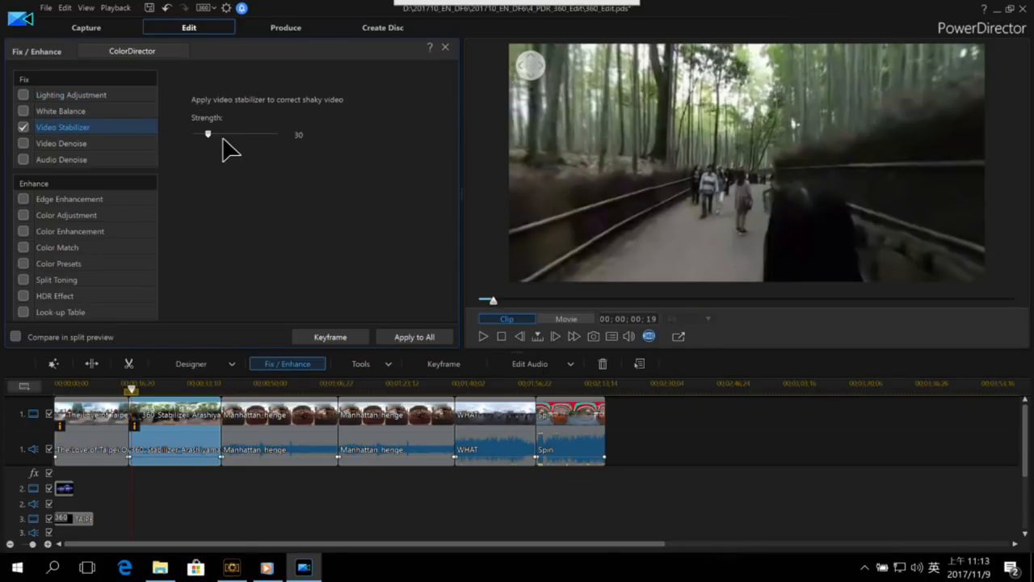
{"action": "left_click_drag", "start_coordinate": [209, 135], "coordinate": [247, 135]}
{"action": "double_click", "coordinate": [569, 234]}
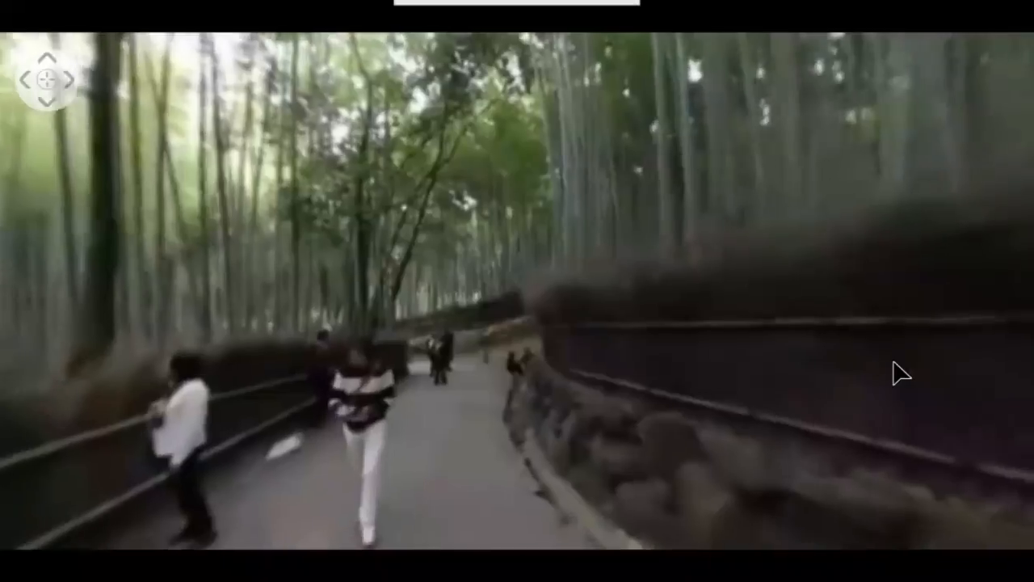
{"action": "mouse_move", "coordinate": [894, 363]}
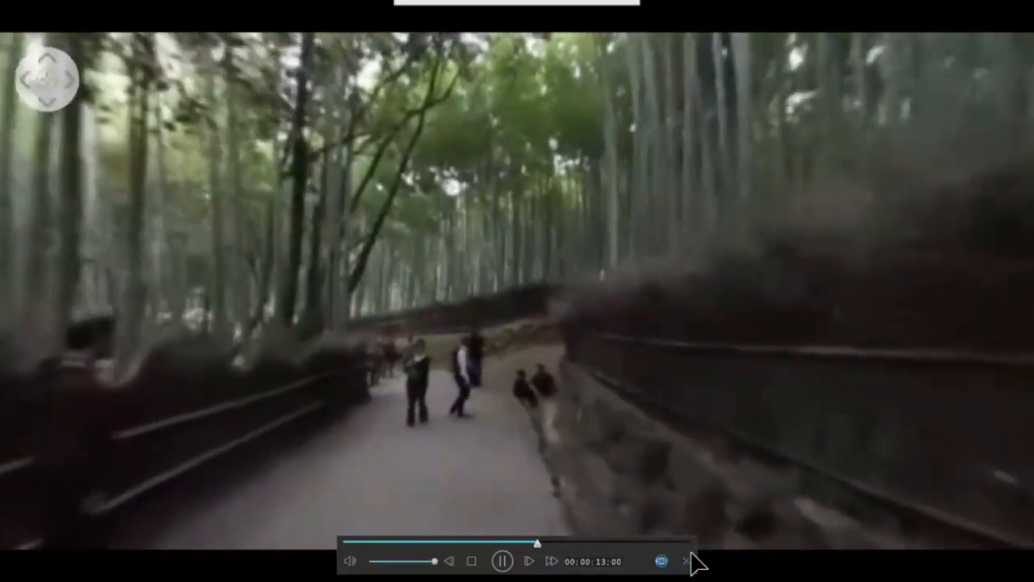
Exit full-screen playback, turn on the split-preview comparison for the stabilized Arashiyama clip, and enlarge the preview area.
{"action": "left_click", "coordinate": [688, 556]}
{"action": "left_click", "coordinate": [16, 336]}
{"action": "left_click", "coordinate": [627, 314]}
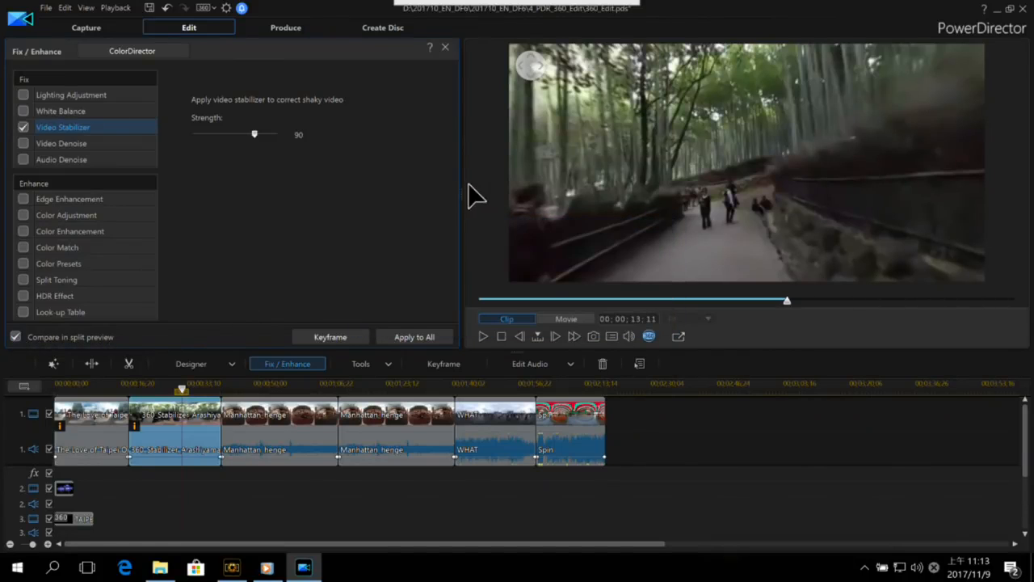
{"action": "left_click_drag", "start_coordinate": [459, 202], "coordinate": [336, 208]}
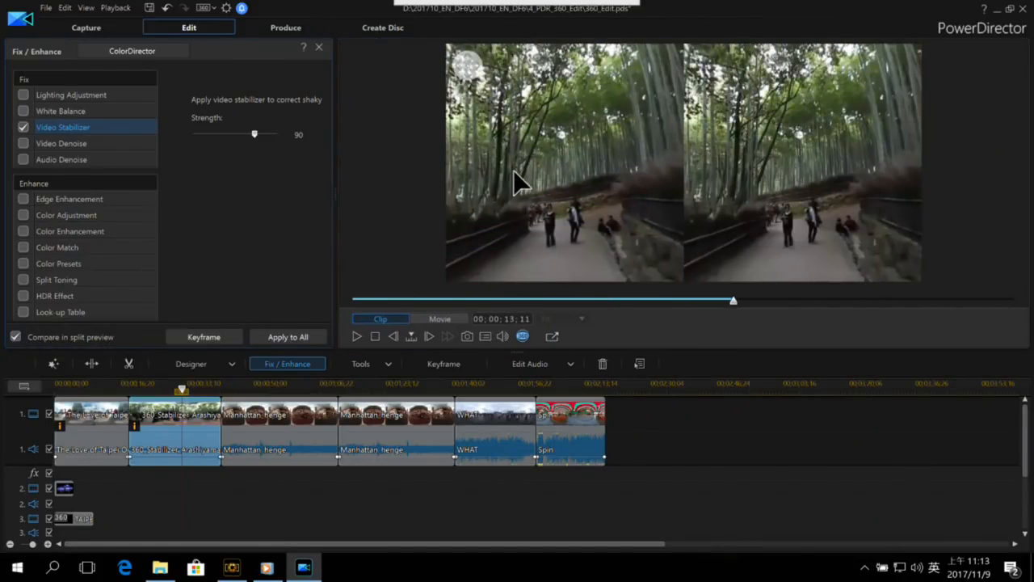
Play the Arashiyama clip from near its start in split preview, pausing to compare the original and stabilized footage.
{"action": "left_click", "coordinate": [134, 390]}
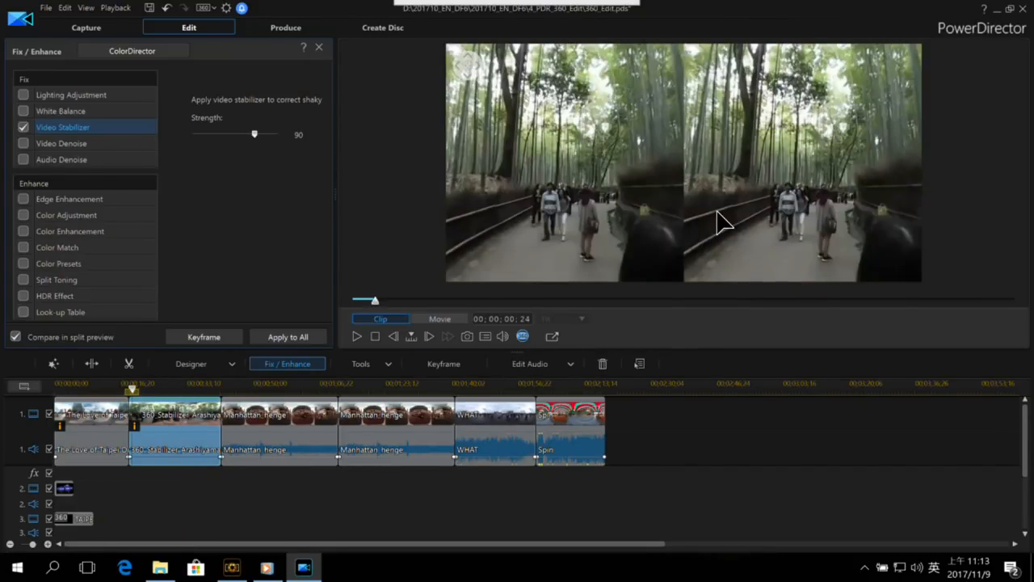
{"action": "key", "text": "space"}
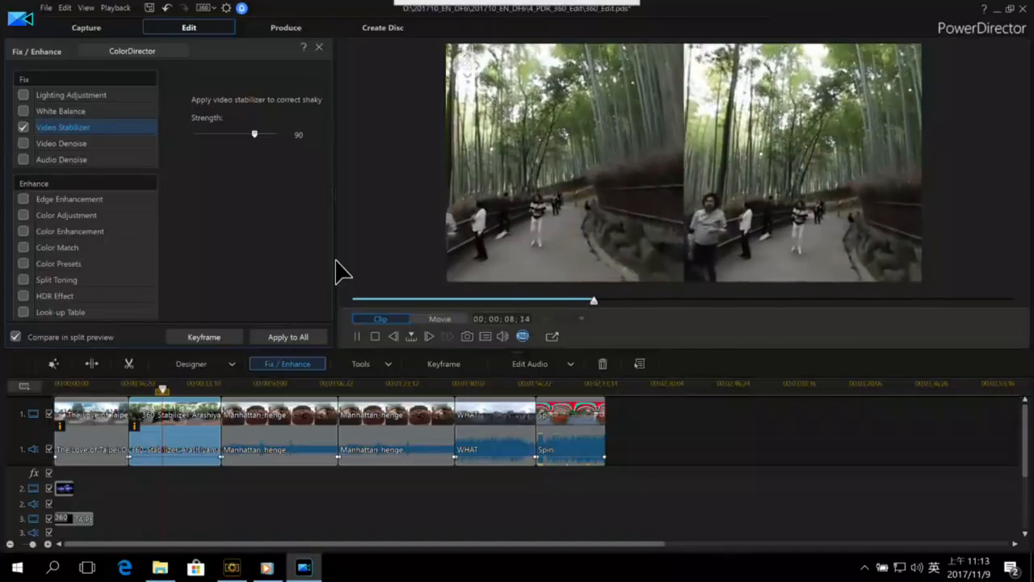
{"action": "key", "text": "space"}
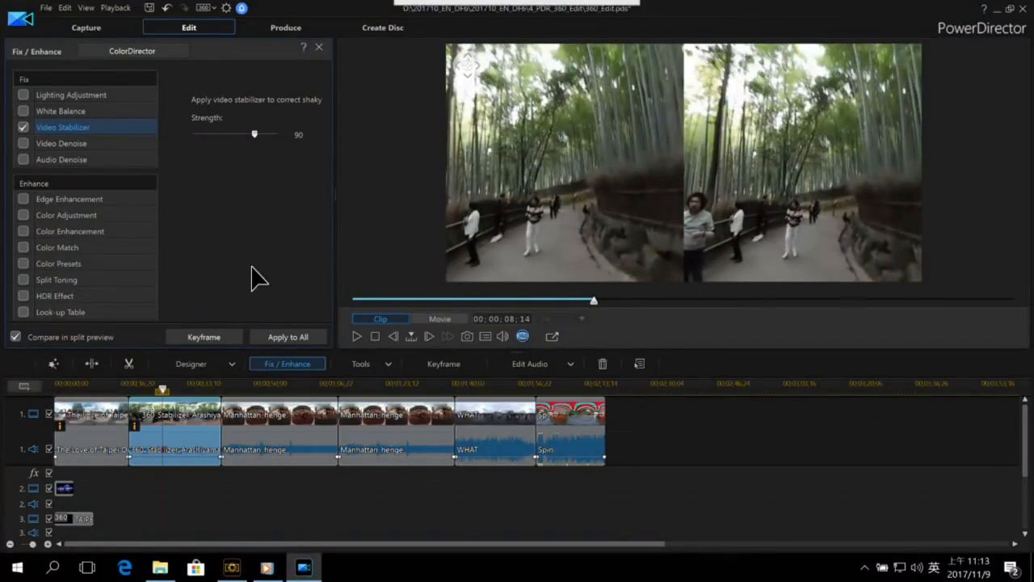
{"action": "key", "text": "space"}
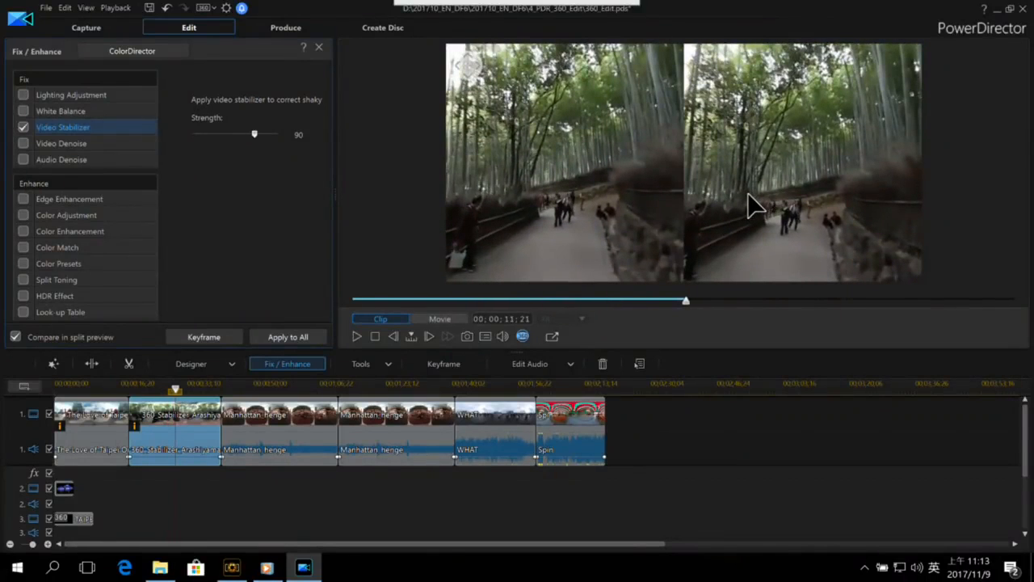
{"action": "key", "text": "space"}
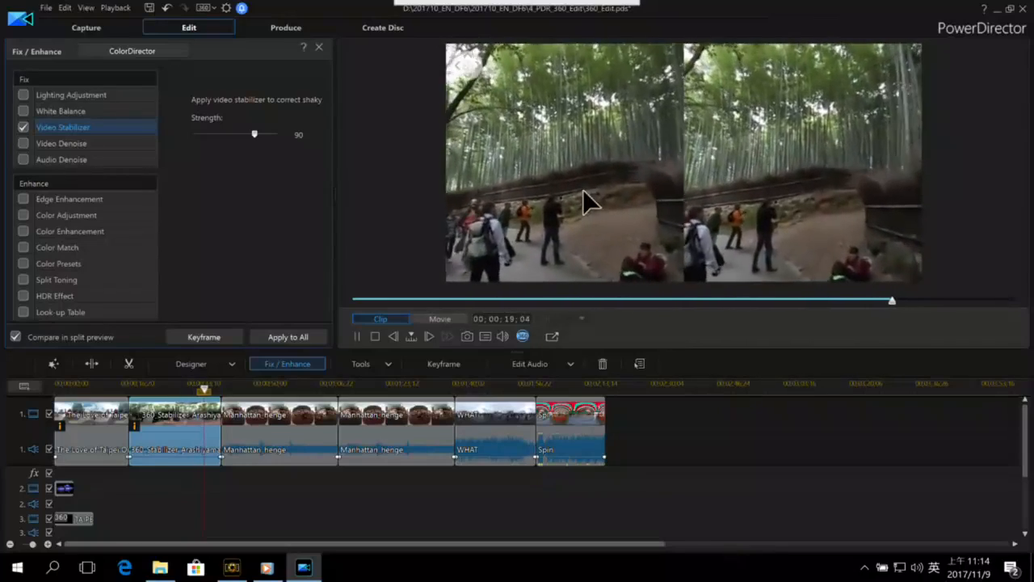
{"action": "key", "text": "space"}
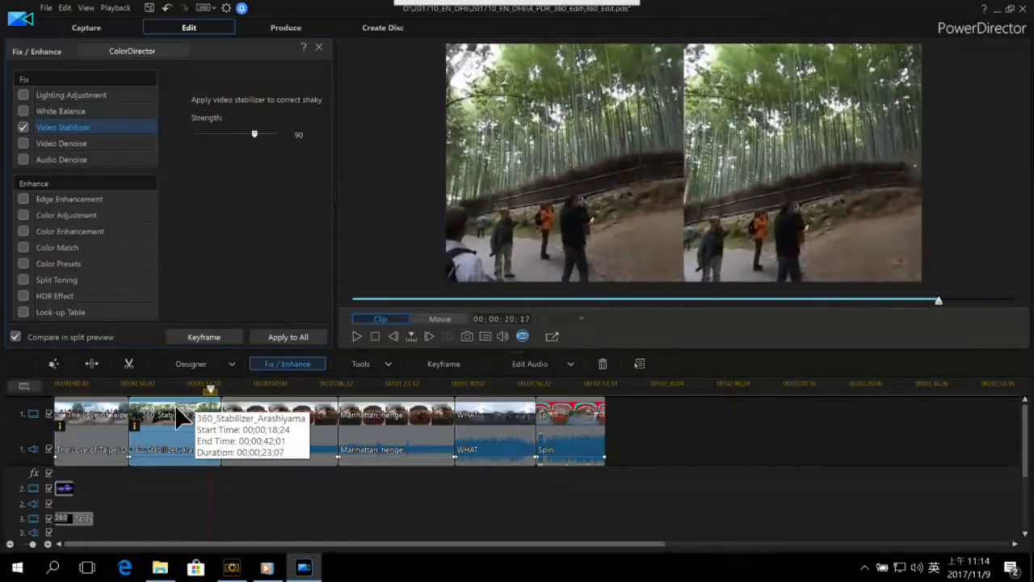
Reselect the 360_Stabilizer_Arashiyama clip and reopen its Fix / Enhance settings to review Video Stabilizer.
{"action": "left_click", "coordinate": [191, 531]}
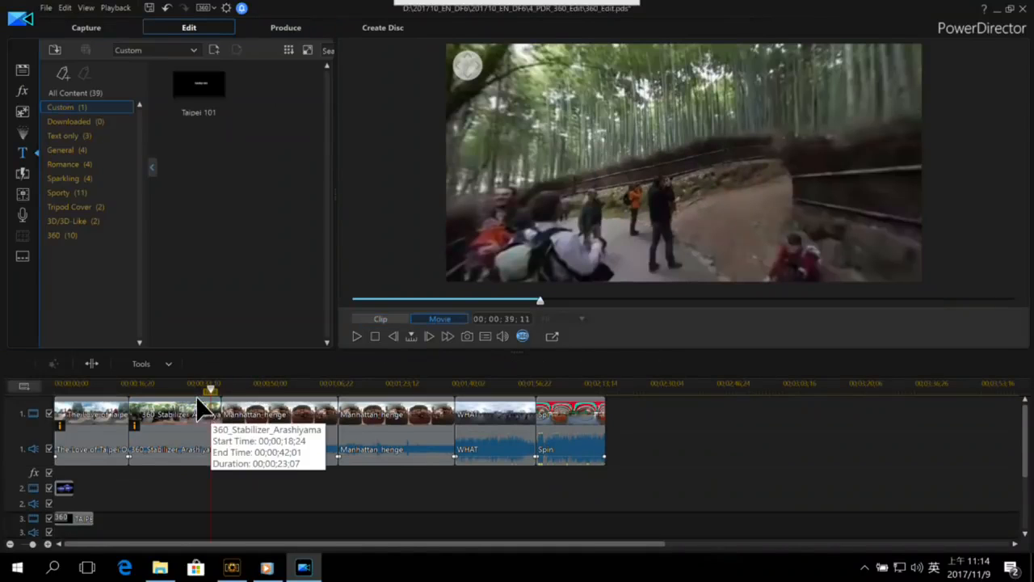
{"action": "left_click", "coordinate": [176, 416]}
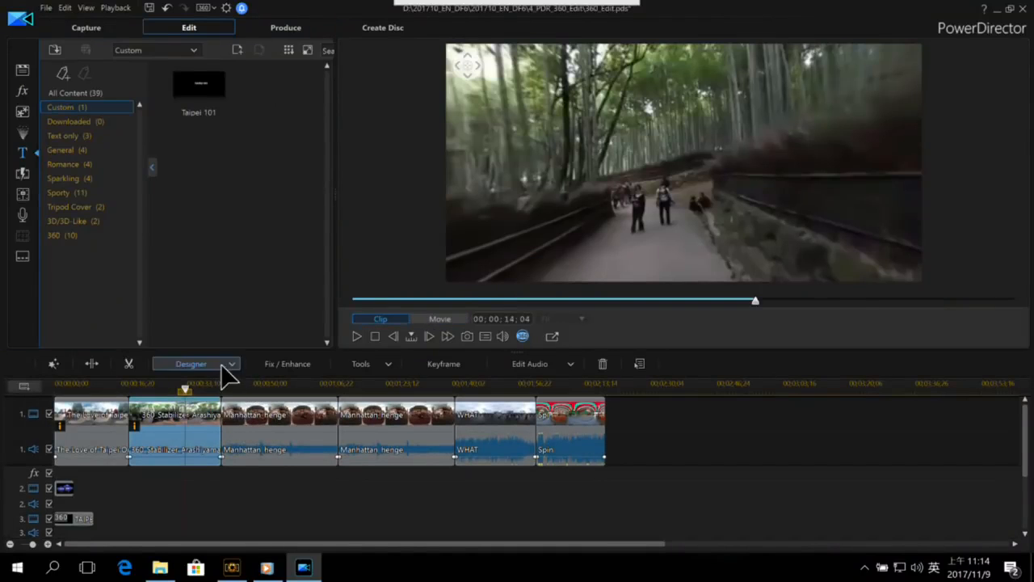
{"action": "left_click", "coordinate": [289, 365]}
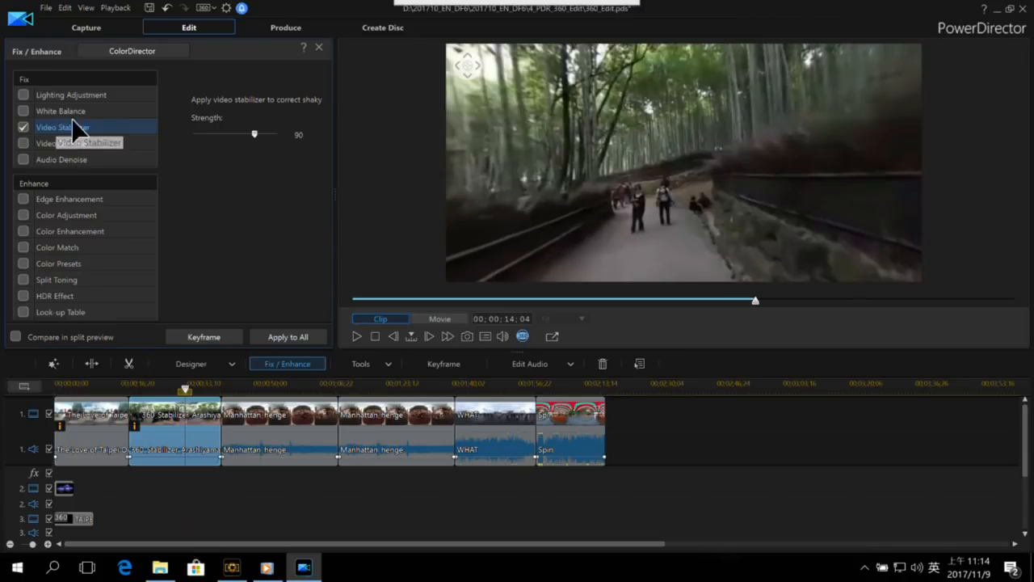
Select the first Manhattan_henge clip and look around its 360° street scene to examine the sky and sunset lighting.
{"action": "left_click", "coordinate": [241, 390]}
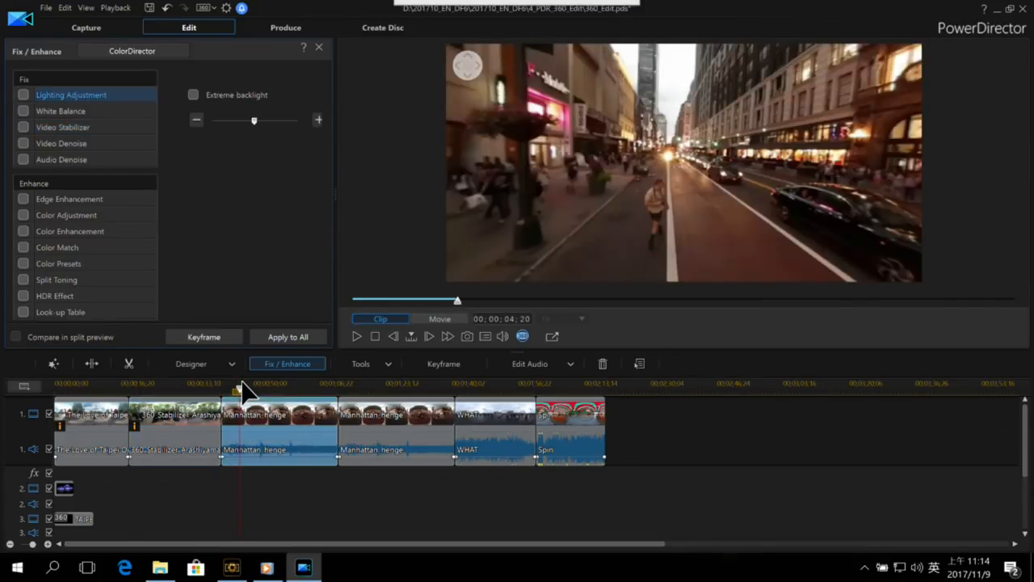
{"action": "left_click_drag", "start_coordinate": [676, 211], "coordinate": [630, 181]}
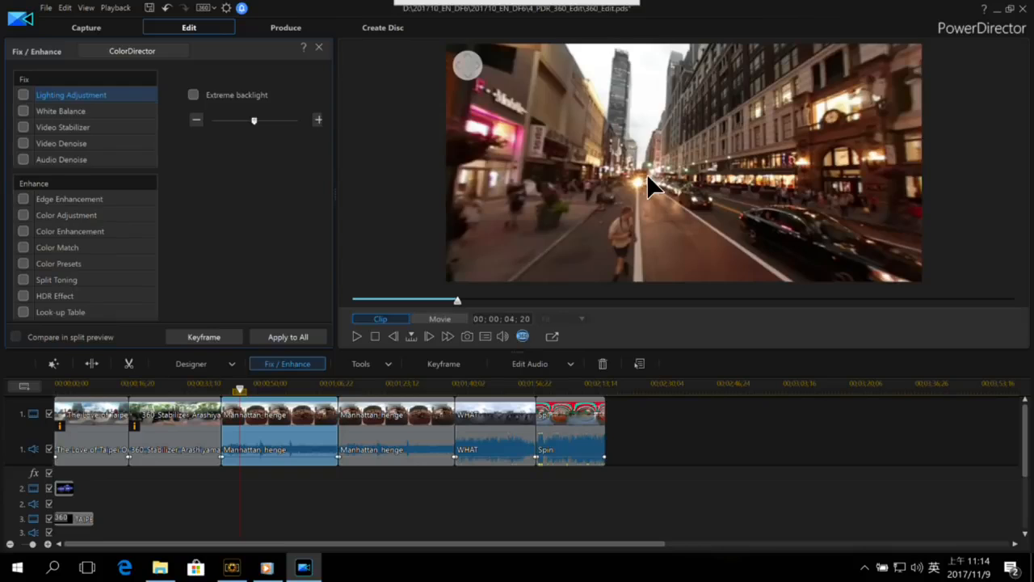
{"action": "left_click_drag", "start_coordinate": [650, 176], "coordinate": [671, 187]}
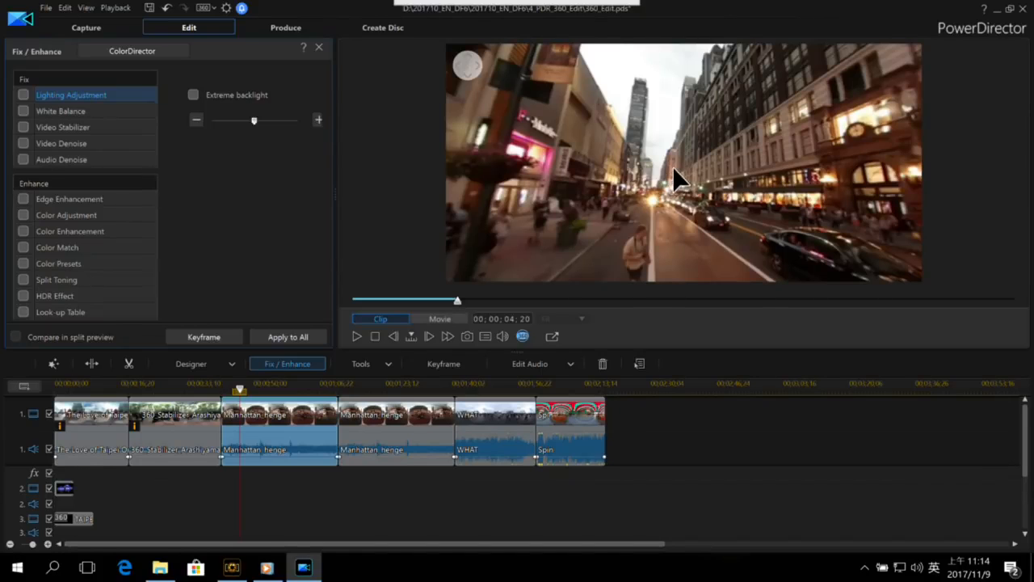
{"action": "mouse_move", "coordinate": [681, 151]}
{"action": "left_mouse_down"}
{"action": "mouse_move", "coordinate": [709, 163]}
{"action": "mouse_move", "coordinate": [691, 163]}
{"action": "left_mouse_up"}
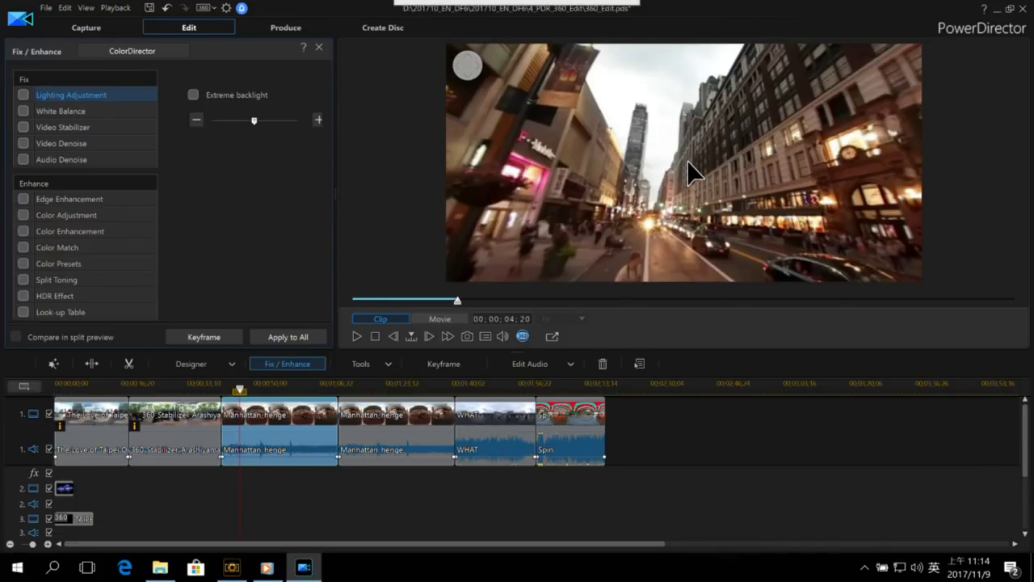
{"action": "left_click_drag", "start_coordinate": [687, 159], "coordinate": [651, 167]}
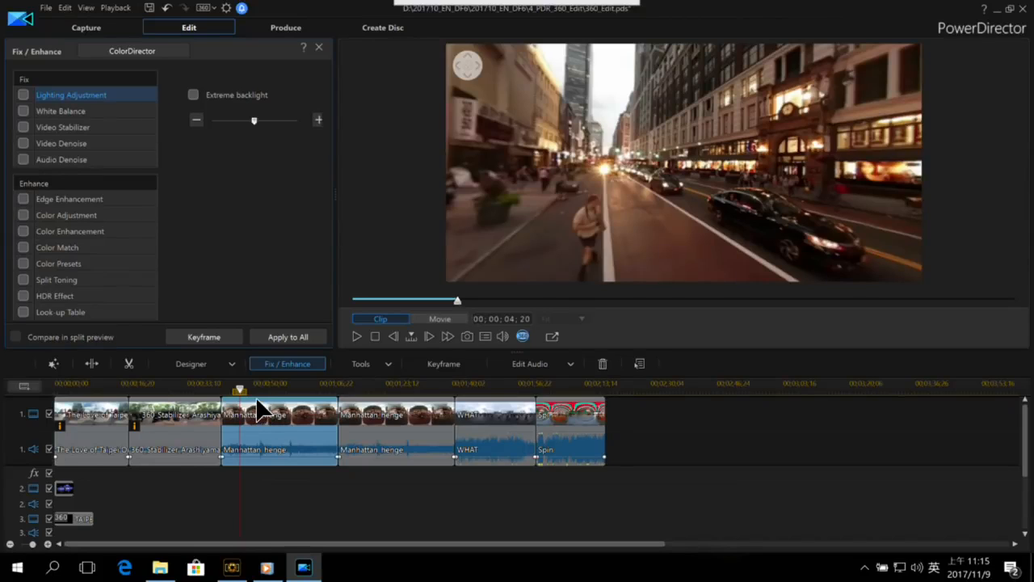
Open the first Manhattan_henge clip in ColorDirector and draw a regional gradient mask from the sky down to the street.
{"action": "left_click_drag", "start_coordinate": [242, 390], "coordinate": [233, 389]}
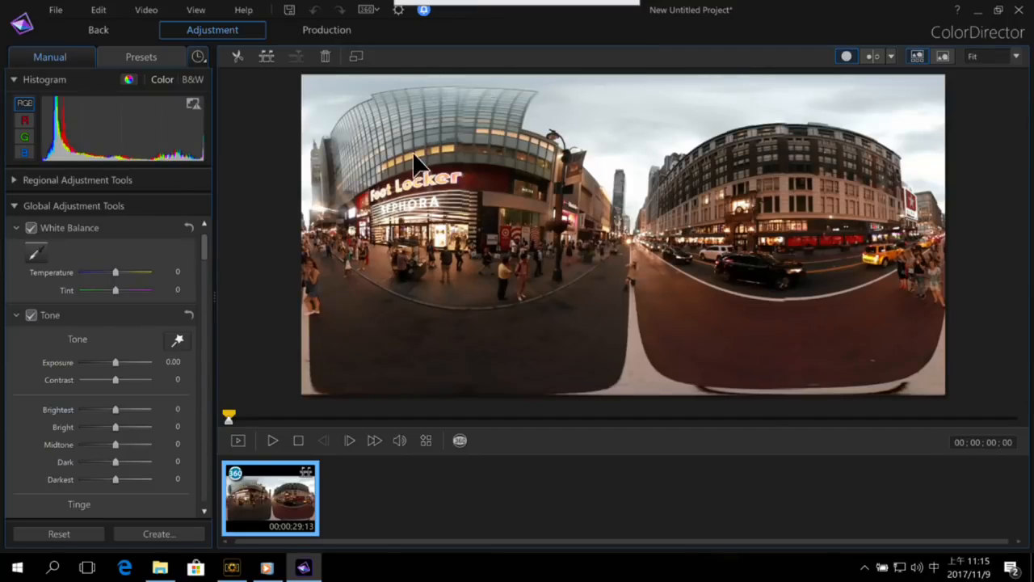
{"action": "left_click", "coordinate": [19, 181]}
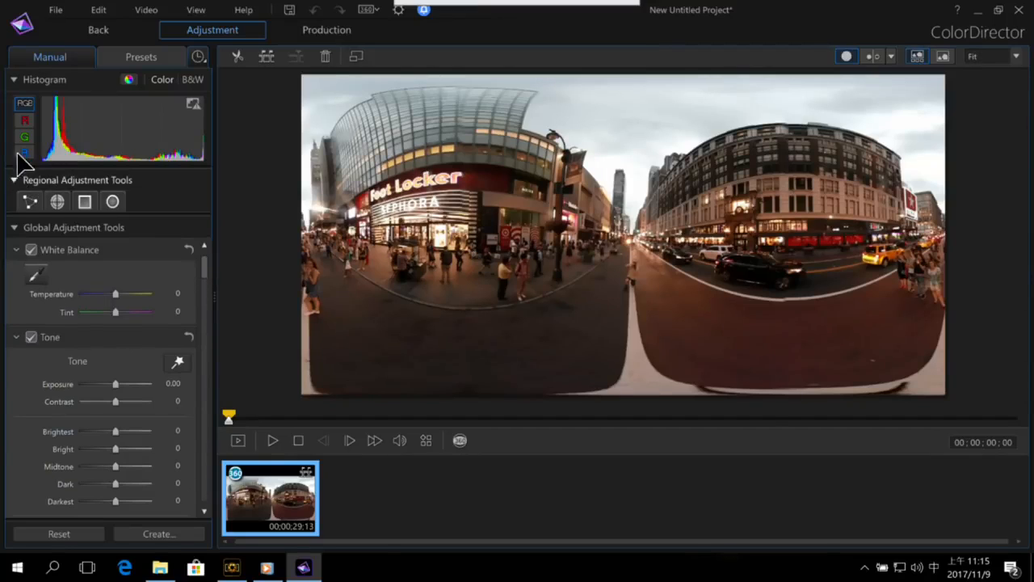
{"action": "left_click", "coordinate": [85, 202]}
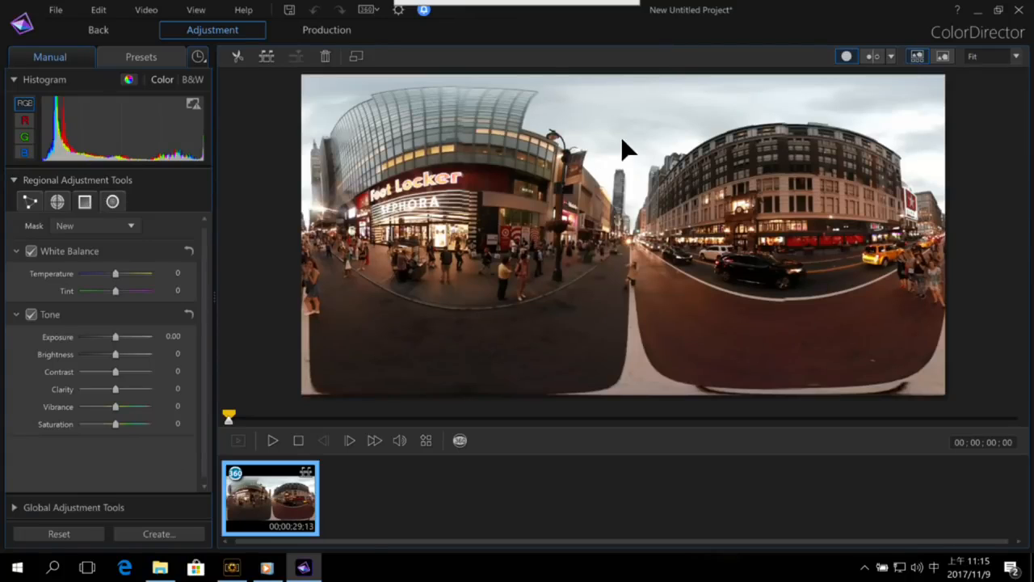
{"action": "mouse_move", "coordinate": [628, 145]}
{"action": "left_mouse_down"}
{"action": "mouse_move", "coordinate": [638, 166]}
{"action": "mouse_move", "coordinate": [631, 279]}
{"action": "left_mouse_up"}
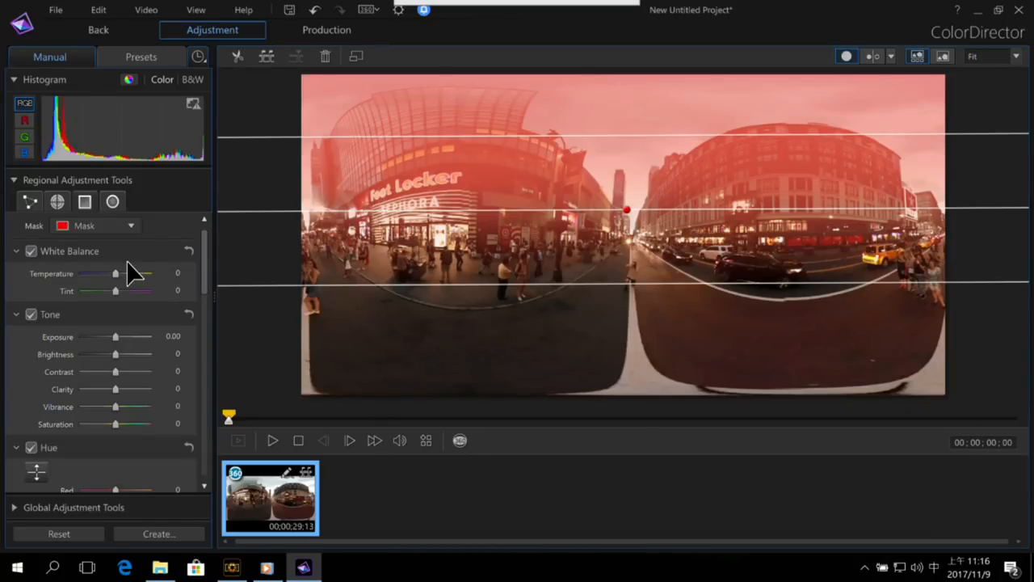
Set the masked sky's white balance to temperature 50 and tint 36, and its exposure to -0.40.
{"action": "left_click_drag", "start_coordinate": [115, 273], "coordinate": [129, 290]}
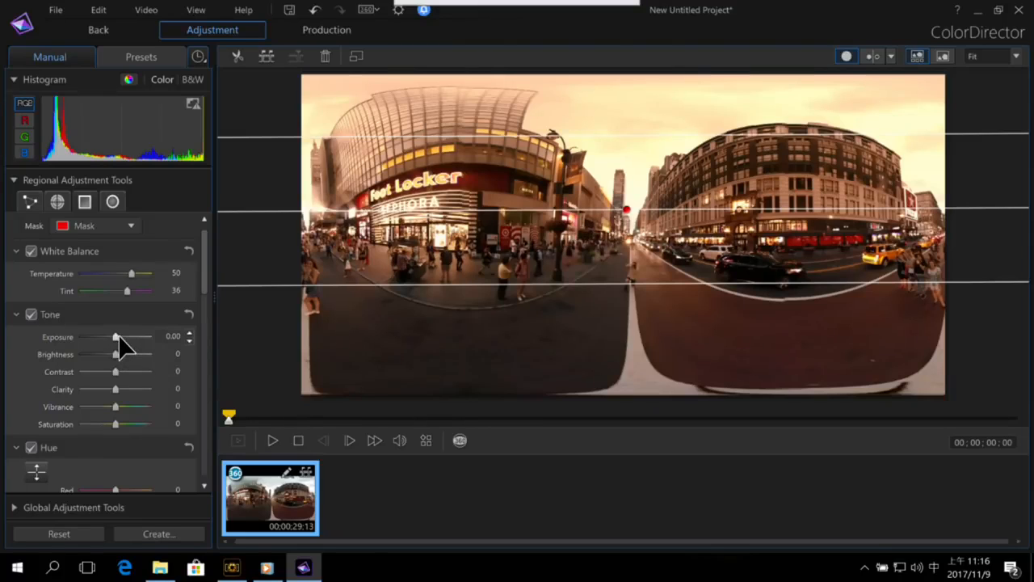
{"action": "left_click_drag", "start_coordinate": [118, 336], "coordinate": [114, 336]}
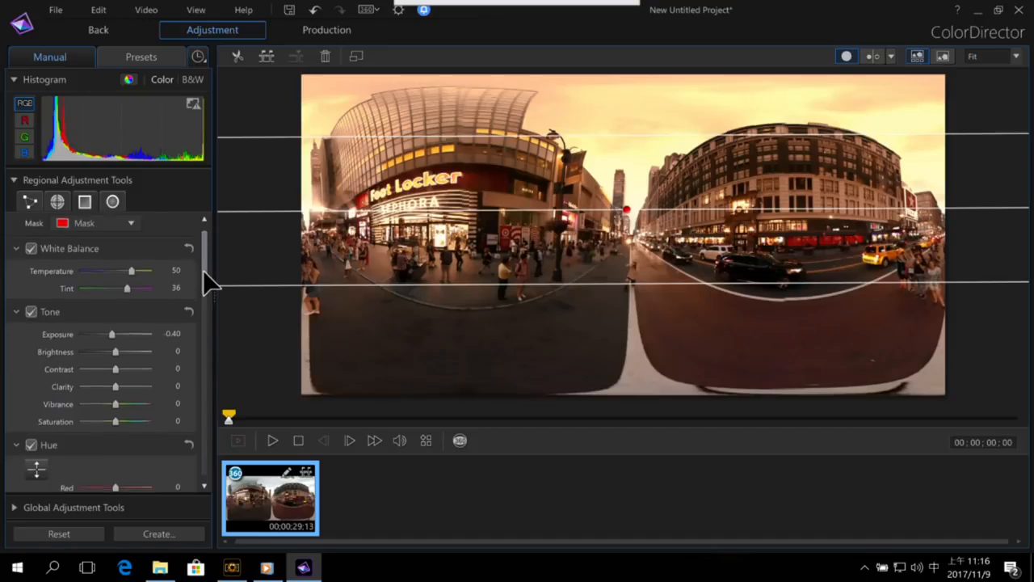
{"action": "left_click", "coordinate": [15, 180]}
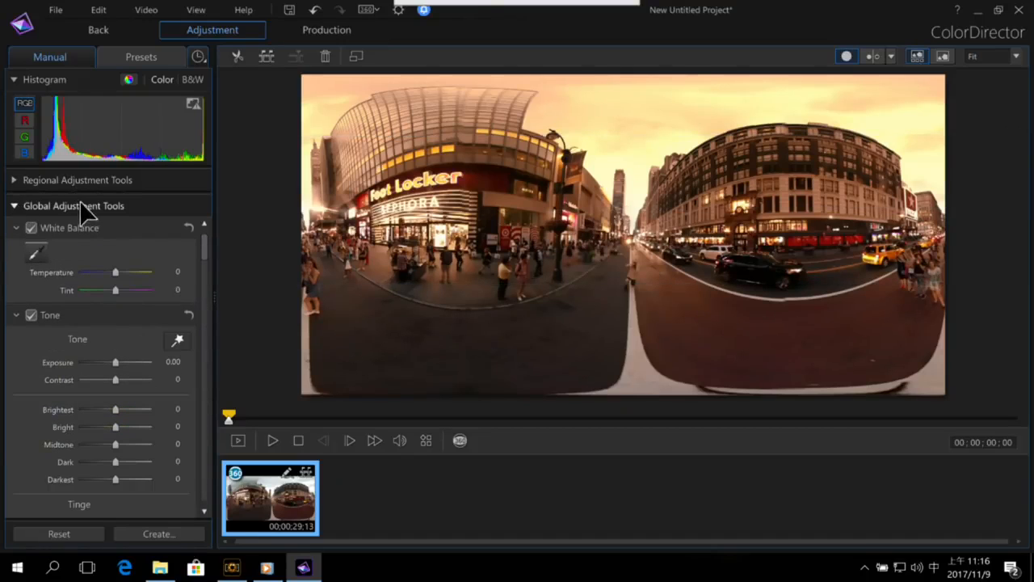
Set the global HDR Effect's glow strength to 33, raise its edge strength, and return to PowerDirector to view the graded clip.
{"action": "left_click", "coordinate": [30, 227]}
{"action": "left_click_drag", "start_coordinate": [206, 252], "coordinate": [205, 283]}
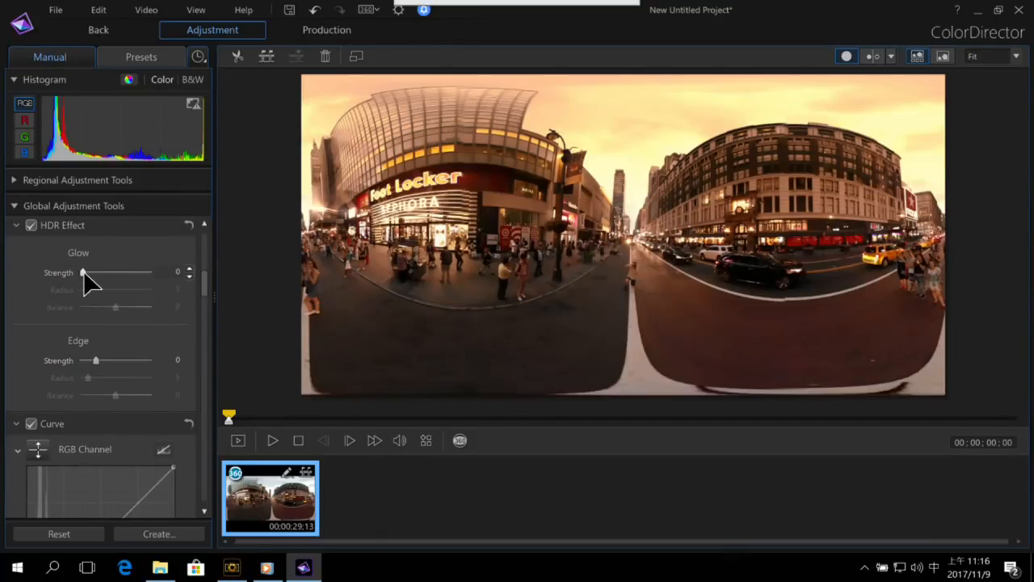
{"action": "left_click_drag", "start_coordinate": [85, 271], "coordinate": [107, 269]}
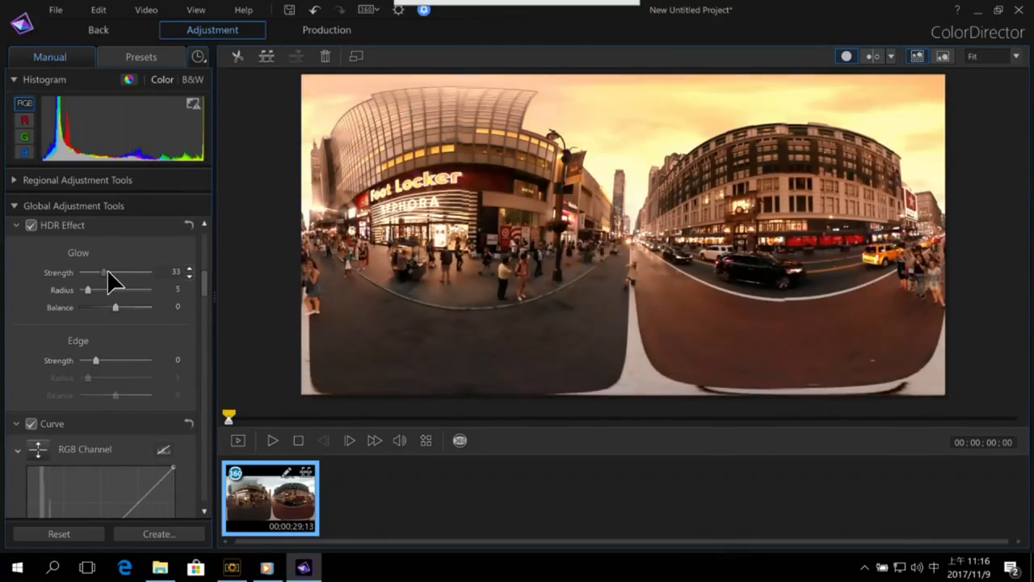
{"action": "left_click_drag", "start_coordinate": [95, 360], "coordinate": [110, 360]}
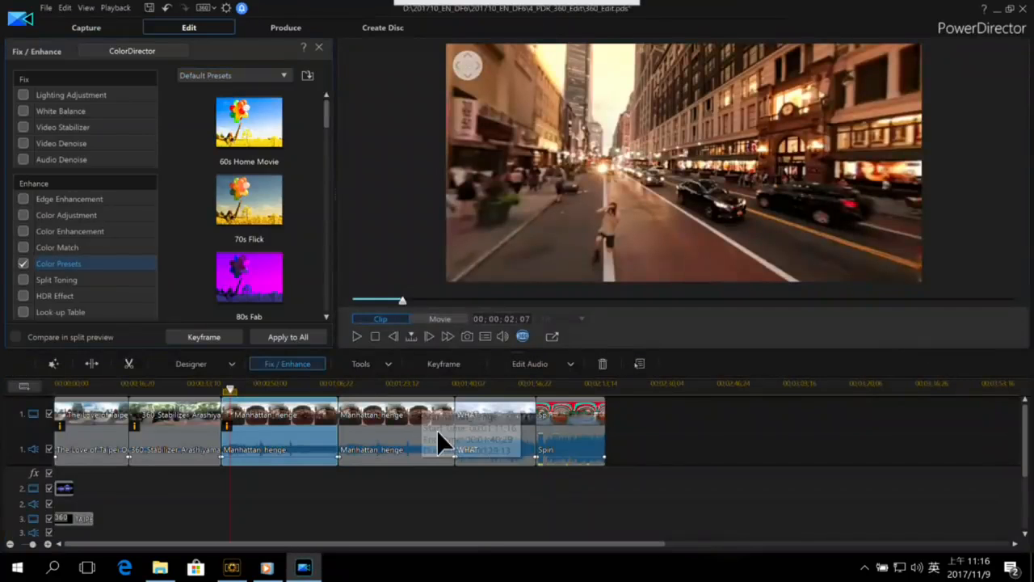
{"action": "left_click_drag", "start_coordinate": [664, 154], "coordinate": [706, 156]}
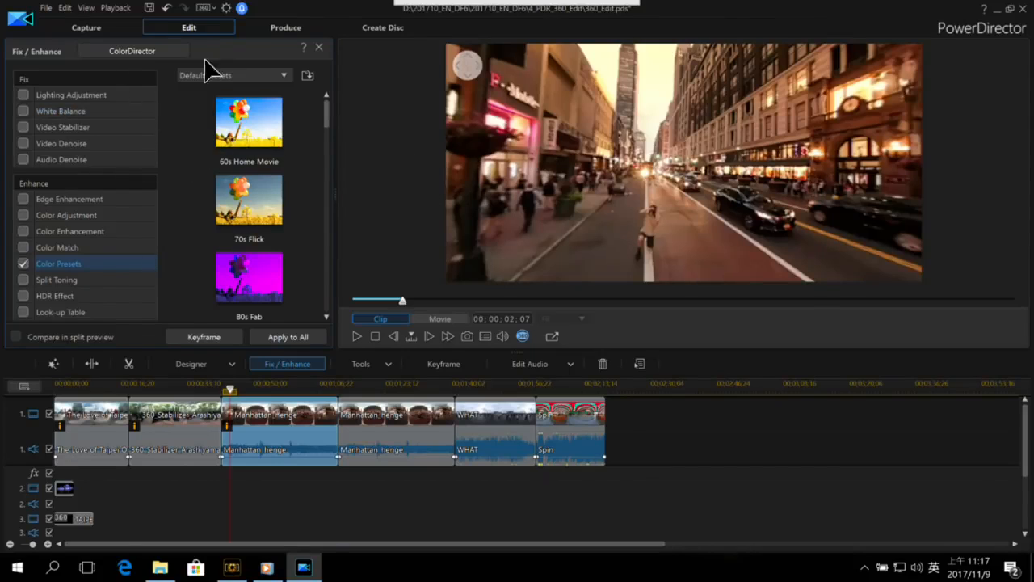
Search the video effects library for "lens" and apply the Lens Flare effect to the first Manhattan_henge clip.
{"action": "left_click", "coordinate": [319, 47]}
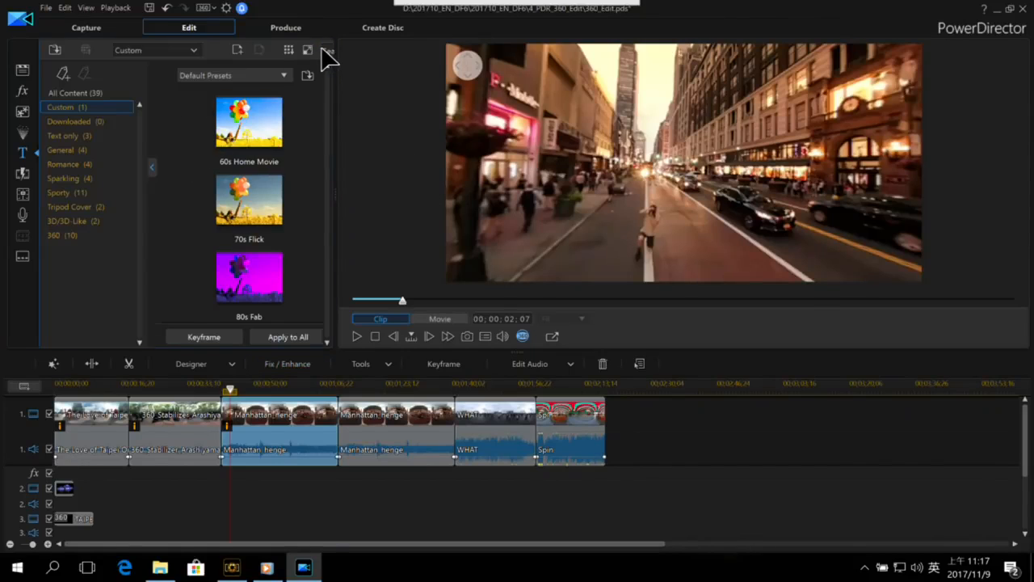
{"action": "left_click", "coordinate": [24, 91]}
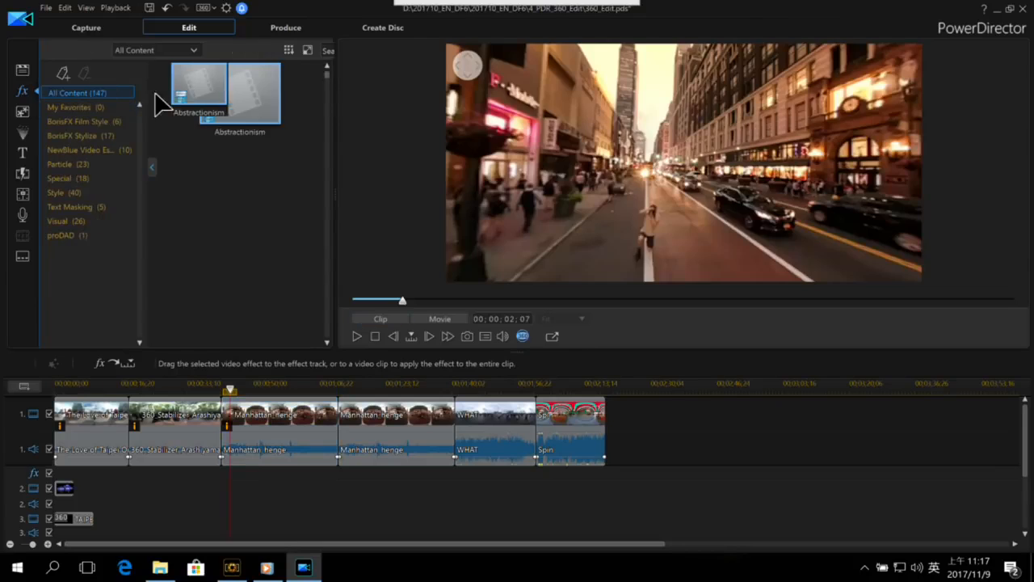
{"action": "left_click", "coordinate": [202, 95]}
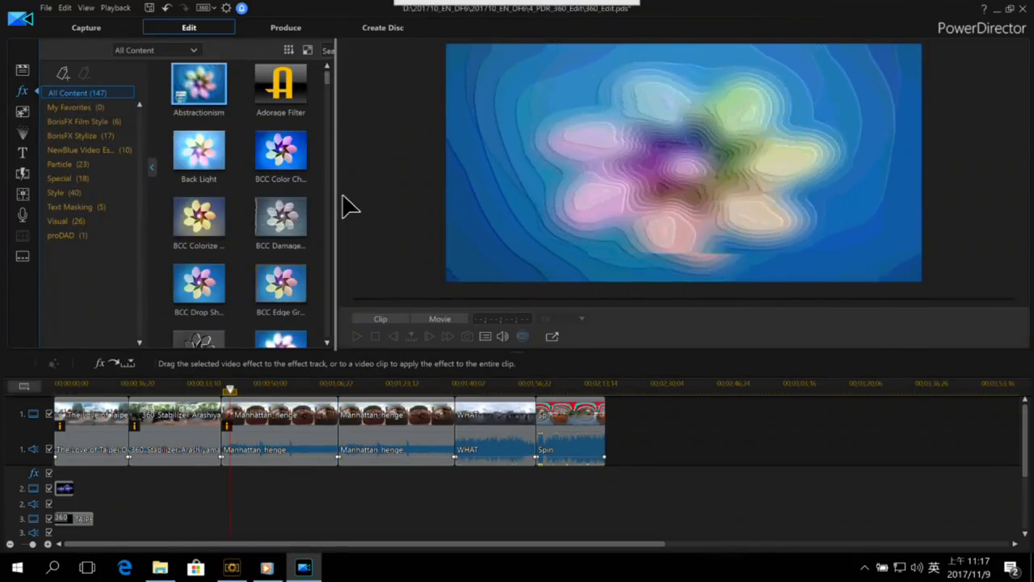
{"action": "left_click_drag", "start_coordinate": [342, 203], "coordinate": [399, 201]}
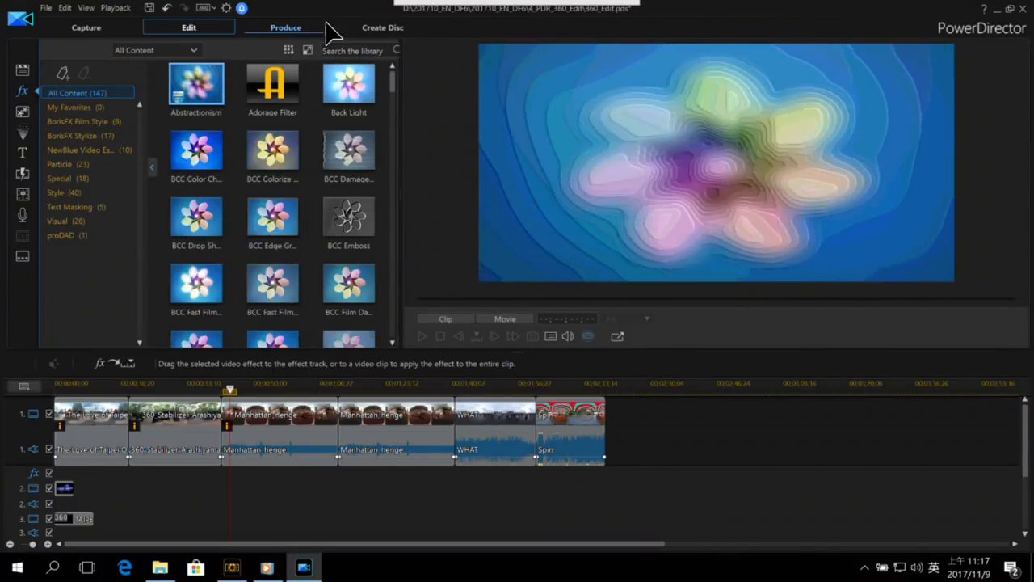
{"action": "left_click", "coordinate": [344, 47]}
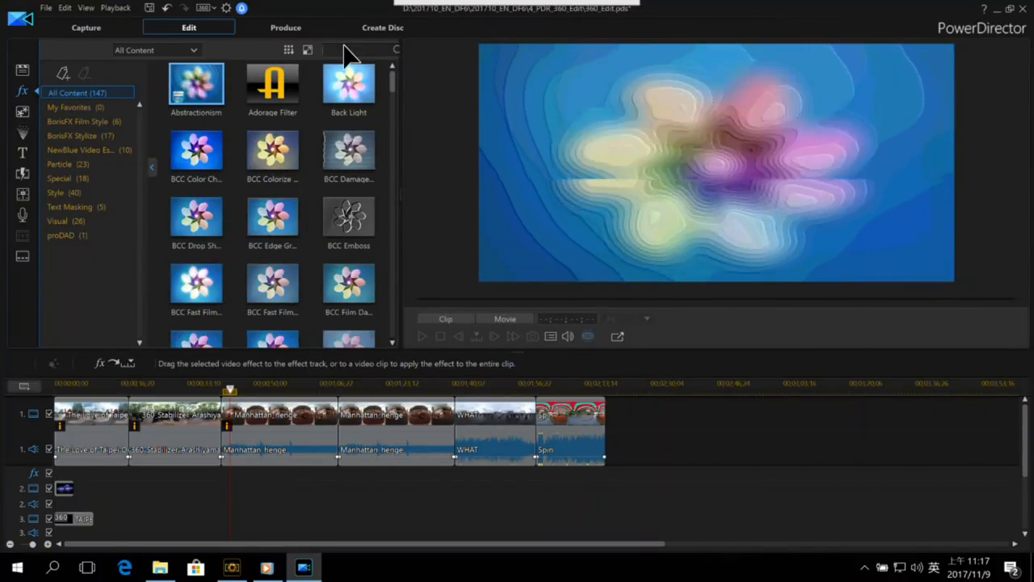
{"action": "type", "text": "lens"}
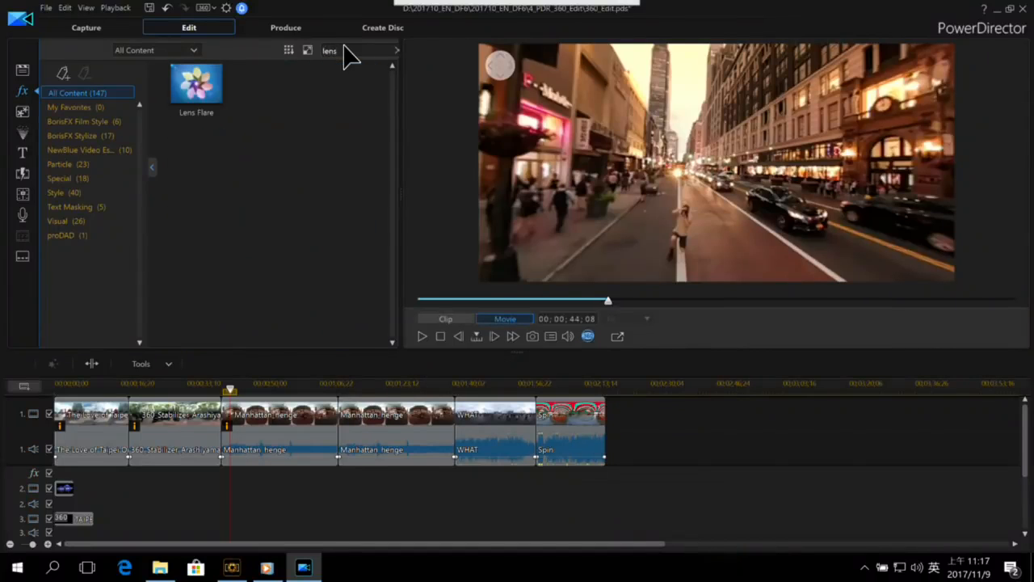
{"action": "left_click", "coordinate": [206, 91]}
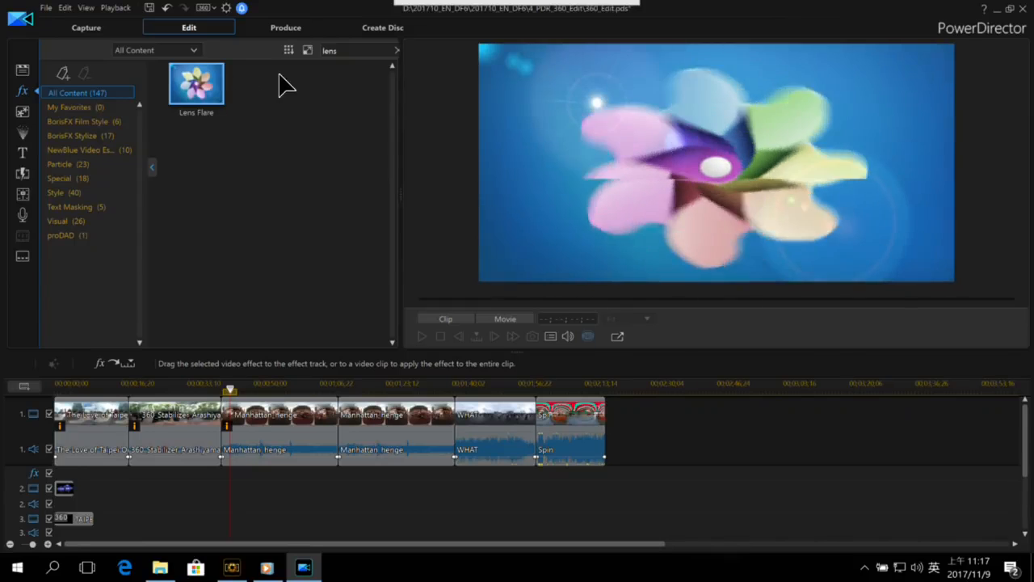
{"action": "left_click_drag", "start_coordinate": [203, 105], "coordinate": [260, 412]}
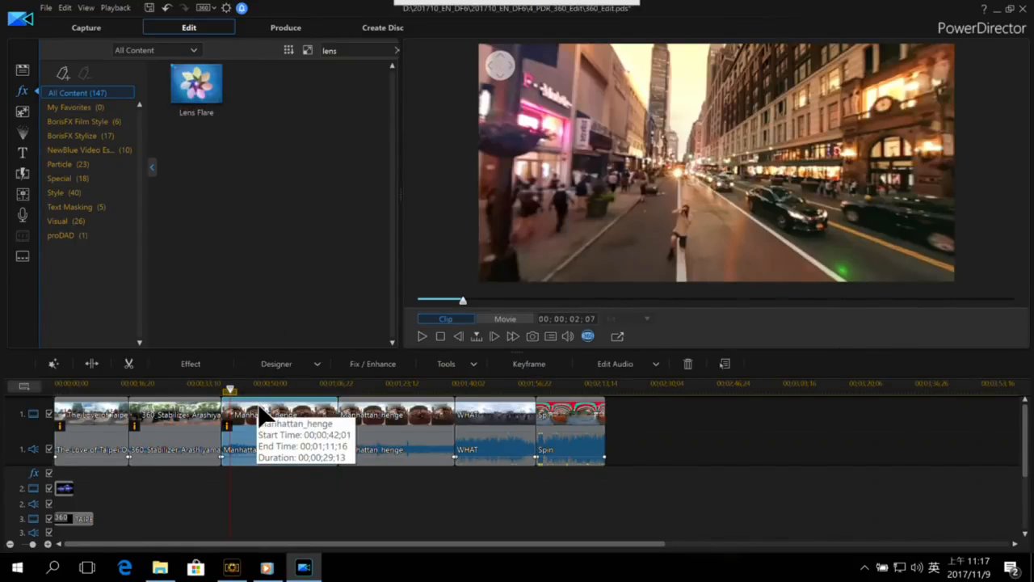
Look around the 360° preview of the first Manhattan_henge clip to examine where the Lens Flare sits.
{"action": "left_click_drag", "start_coordinate": [611, 95], "coordinate": [705, 204]}
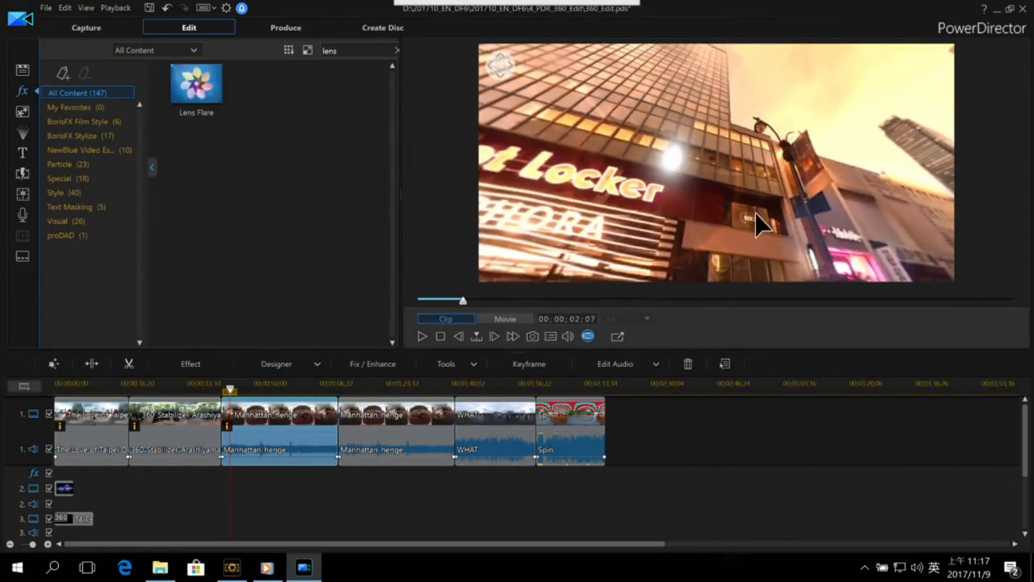
{"action": "left_click_drag", "start_coordinate": [758, 220], "coordinate": [791, 207]}
{"action": "left_click_drag", "start_coordinate": [615, 101], "coordinate": [698, 181]}
{"action": "left_click_drag", "start_coordinate": [634, 149], "coordinate": [722, 131]}
{"action": "left_click_drag", "start_coordinate": [836, 242], "coordinate": [808, 212]}
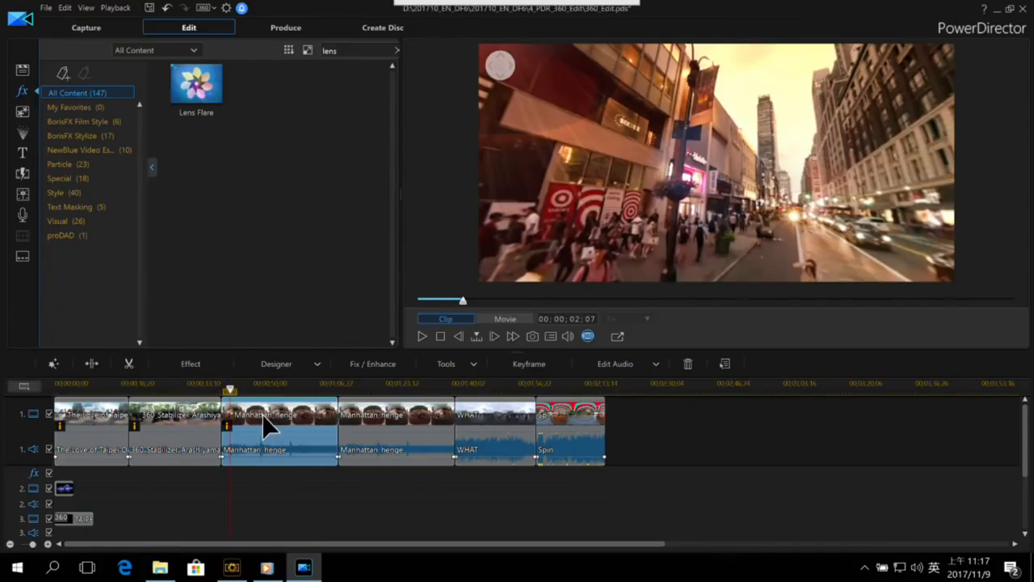
Open the Lens Flare effect's settings, try Type 2, and set the lens flare type to Type 3.
{"action": "left_click", "coordinate": [223, 371]}
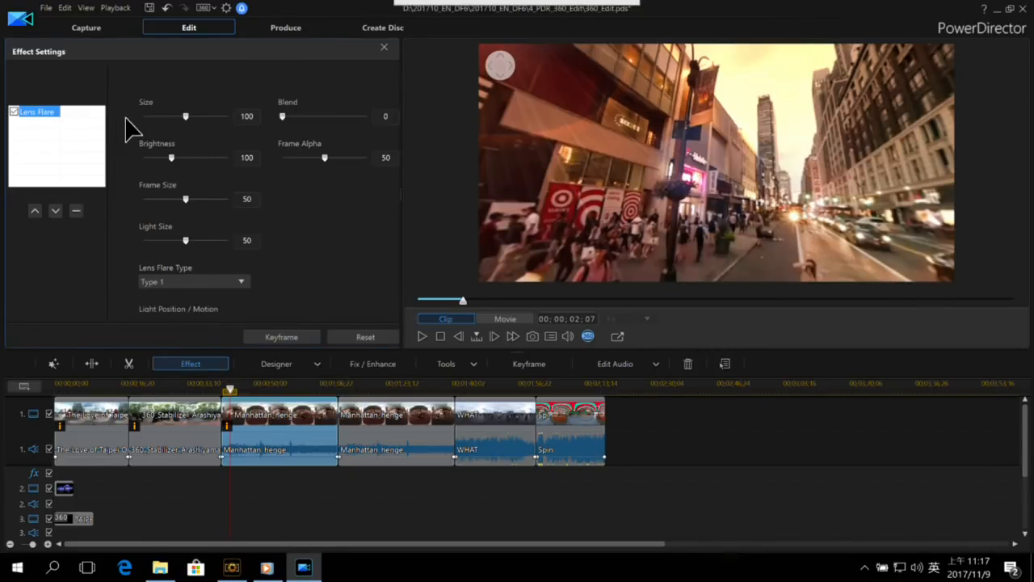
{"action": "left_click", "coordinate": [227, 288]}
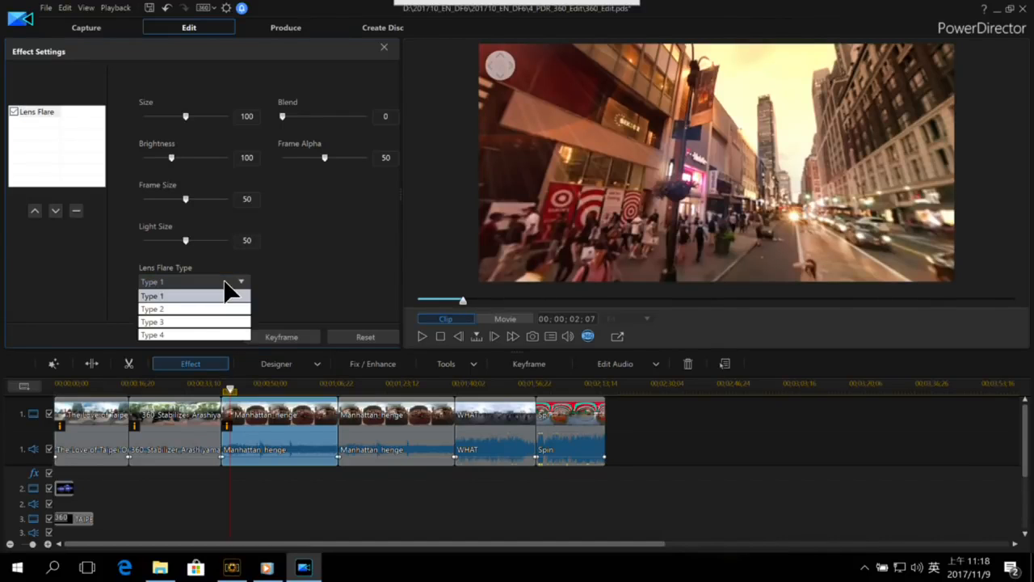
{"action": "left_click", "coordinate": [220, 312]}
{"action": "left_click_drag", "start_coordinate": [512, 167], "coordinate": [704, 142]}
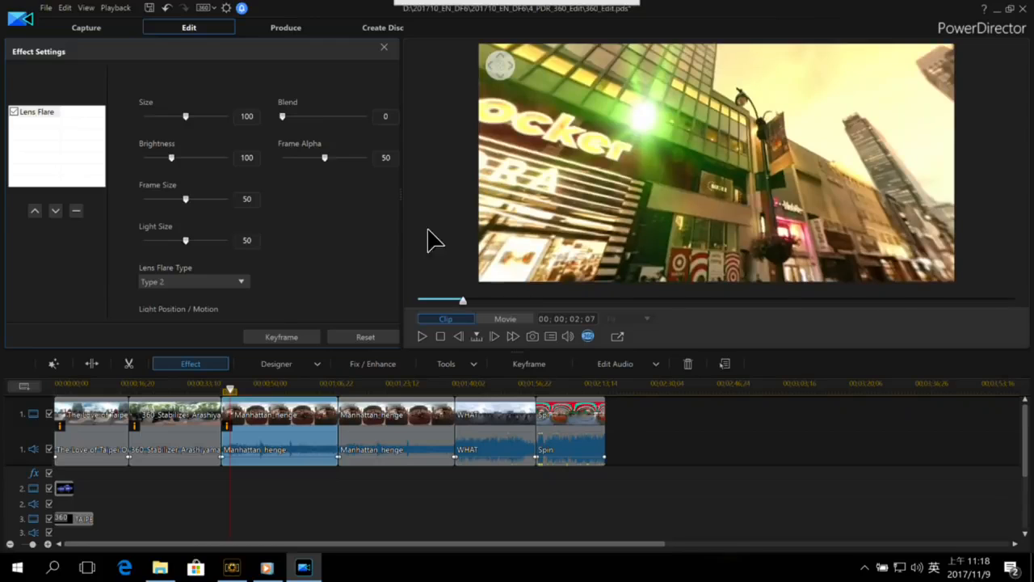
{"action": "left_click", "coordinate": [233, 283]}
{"action": "left_click", "coordinate": [192, 322]}
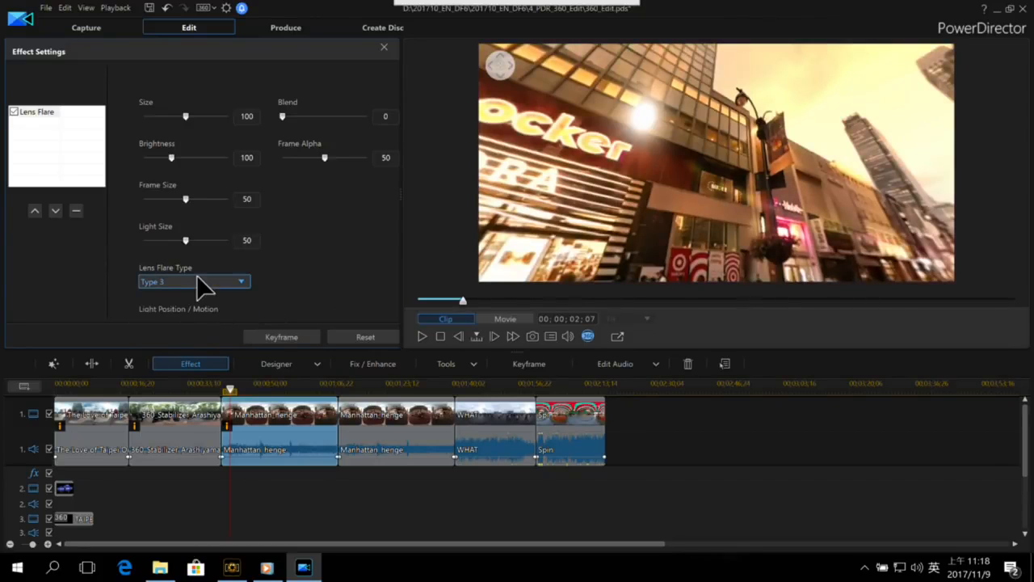
{"action": "left_click_drag", "start_coordinate": [716, 173], "coordinate": [575, 70]}
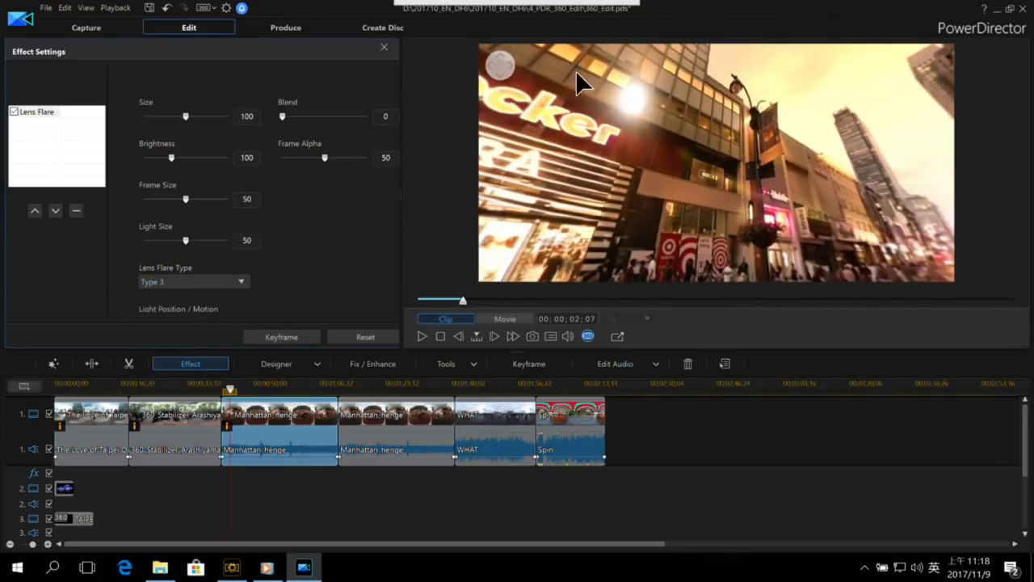
{"action": "left_click_drag", "start_coordinate": [629, 109], "coordinate": [778, 201]}
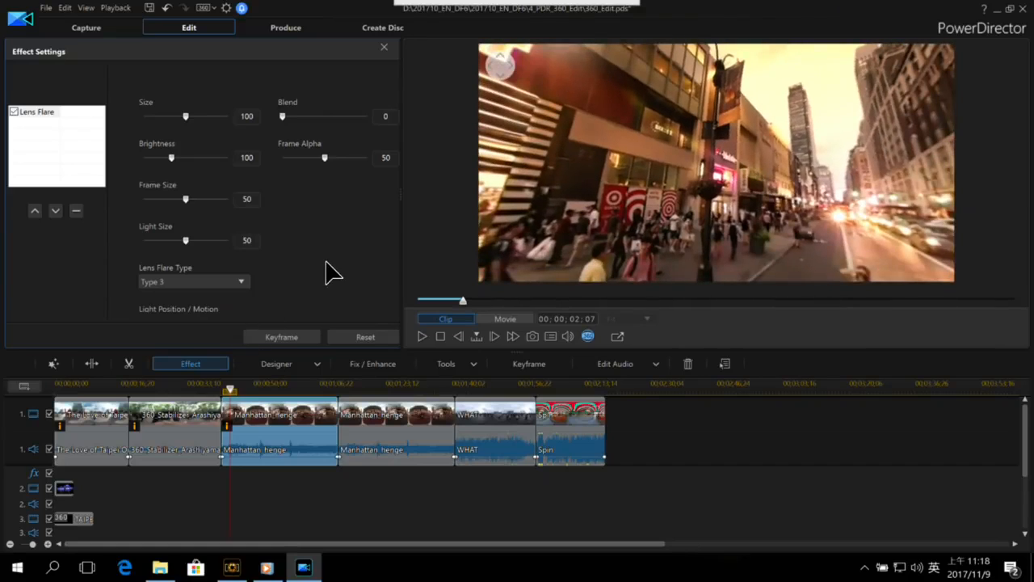
Move the Lens Flare's light position onto the sun at the far end of the street.
{"action": "left_click_drag", "start_coordinate": [401, 201], "coordinate": [438, 203]}
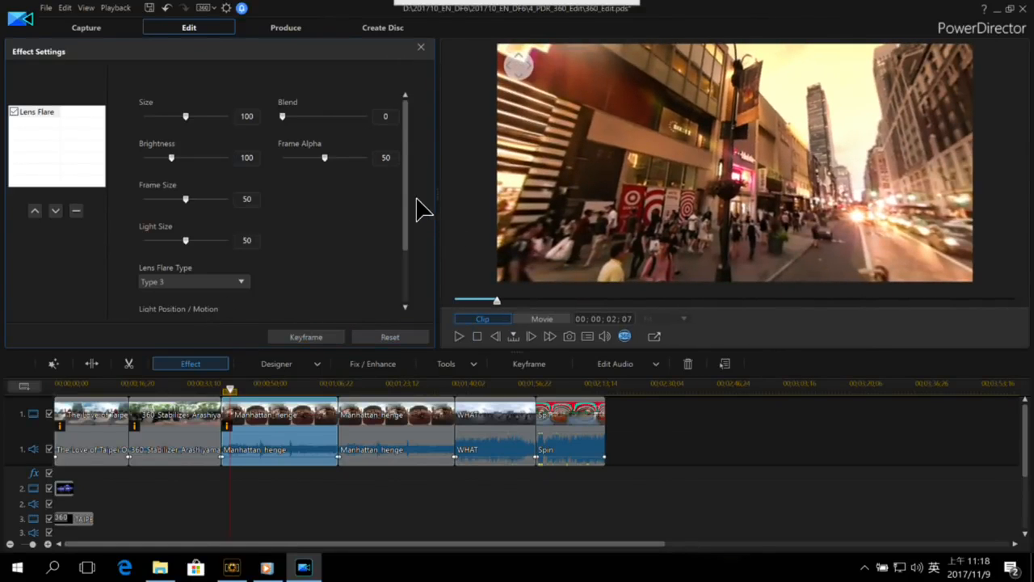
{"action": "scroll", "coordinate": [396, 210], "scroll_direction": "down", "scroll_amount": 3}
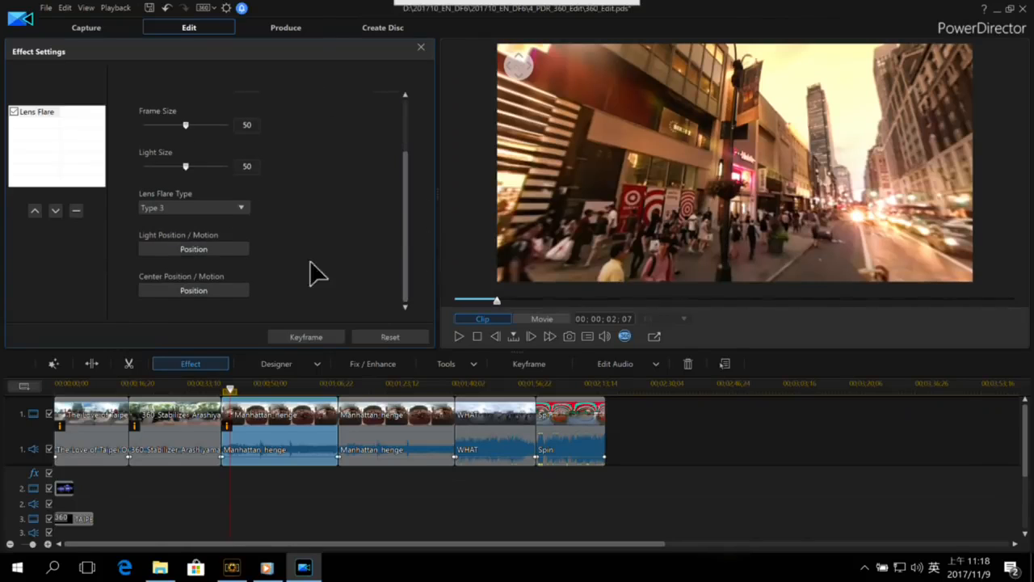
{"action": "left_click", "coordinate": [194, 250]}
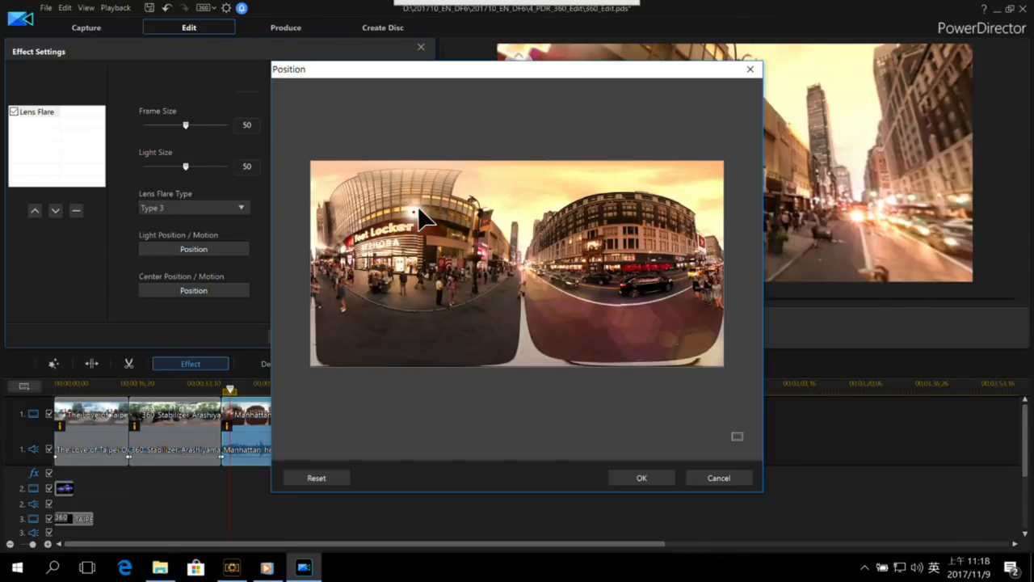
{"action": "left_click_drag", "start_coordinate": [418, 214], "coordinate": [523, 257]}
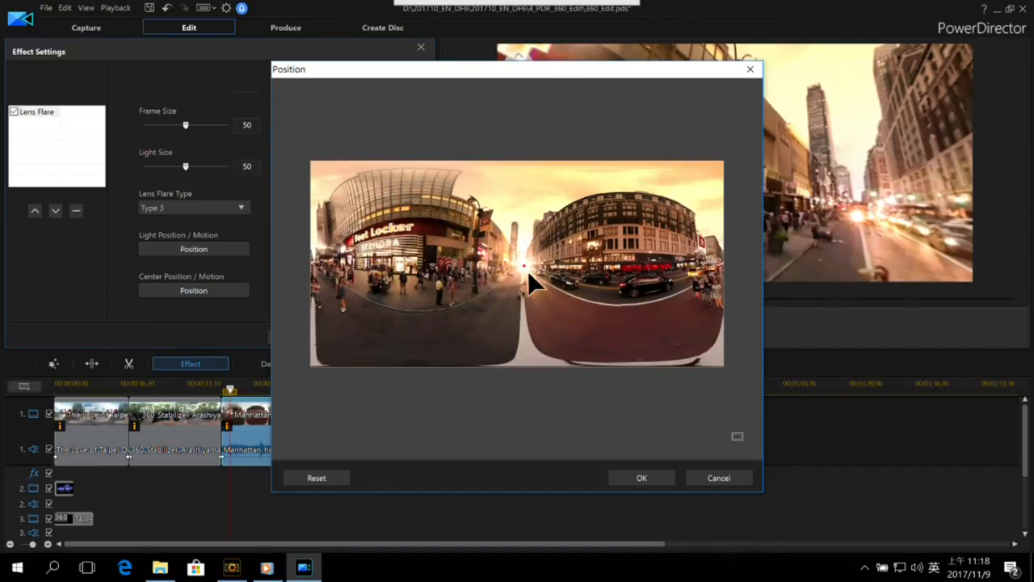
{"action": "left_click", "coordinate": [650, 480]}
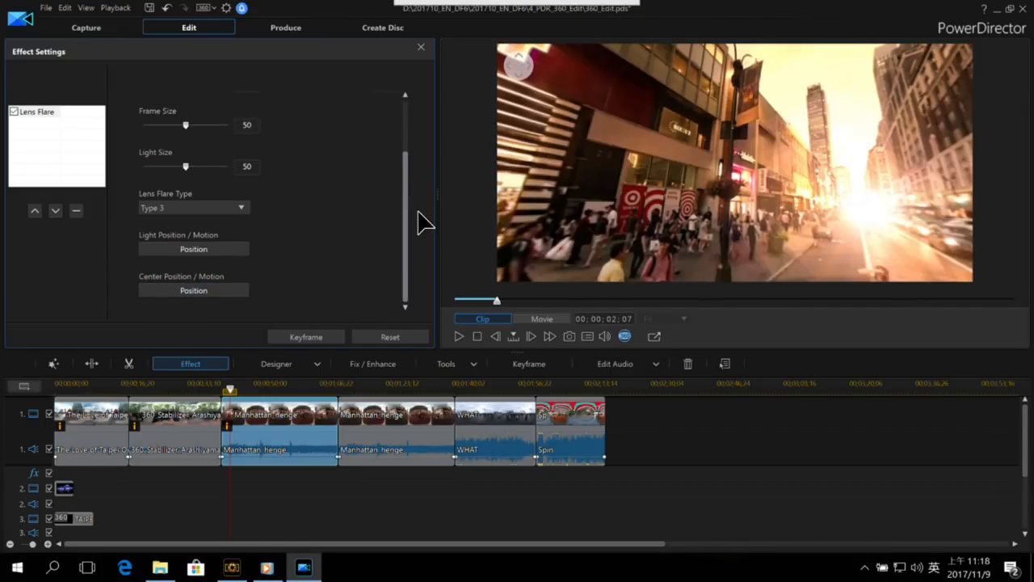
Move the Lens Flare's center position onto the sidewalk near the lamppost, below and to the left of the sun.
{"action": "left_click", "coordinate": [225, 290]}
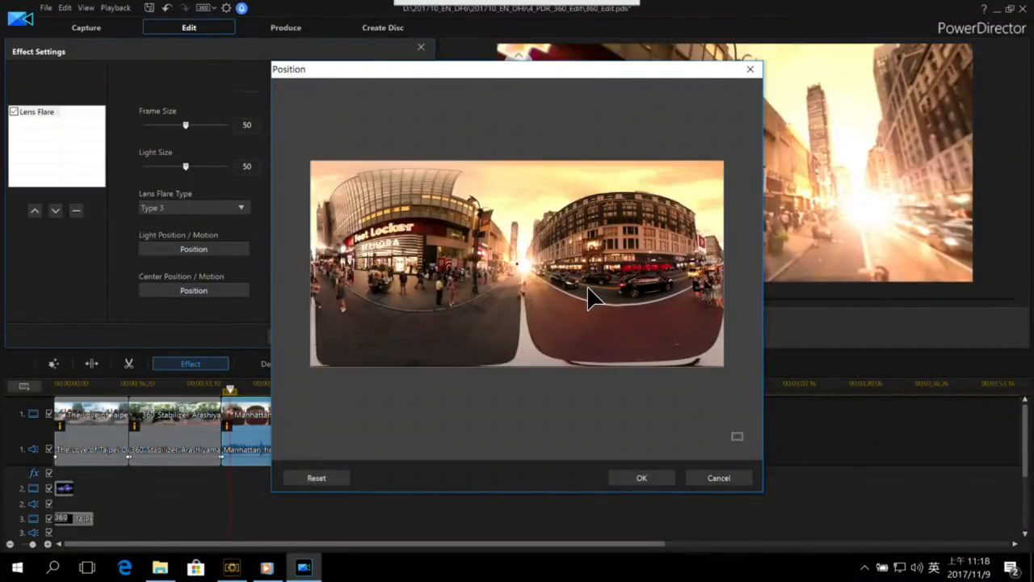
{"action": "left_click_drag", "start_coordinate": [519, 260], "coordinate": [480, 290]}
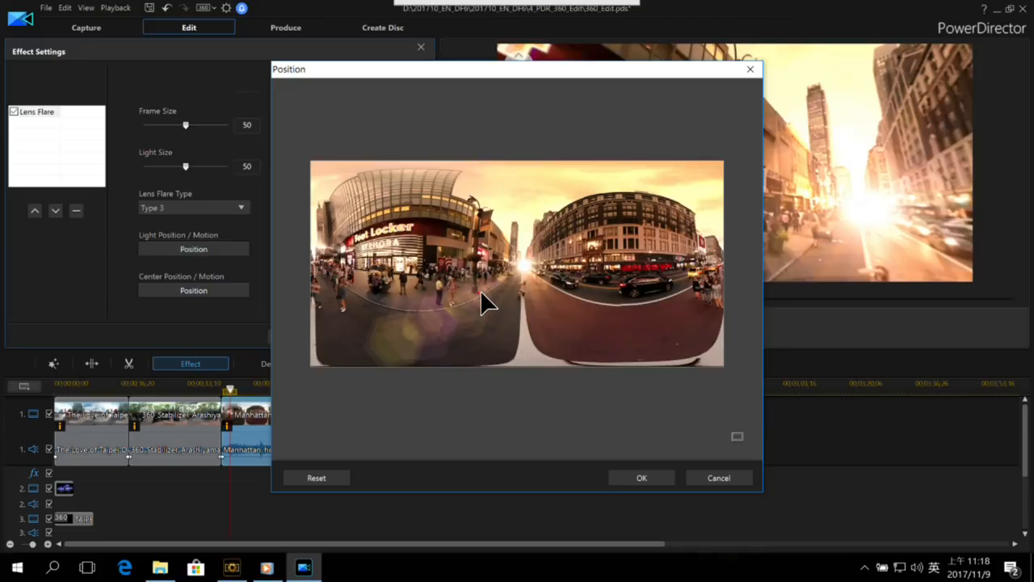
{"action": "left_click", "coordinate": [641, 478]}
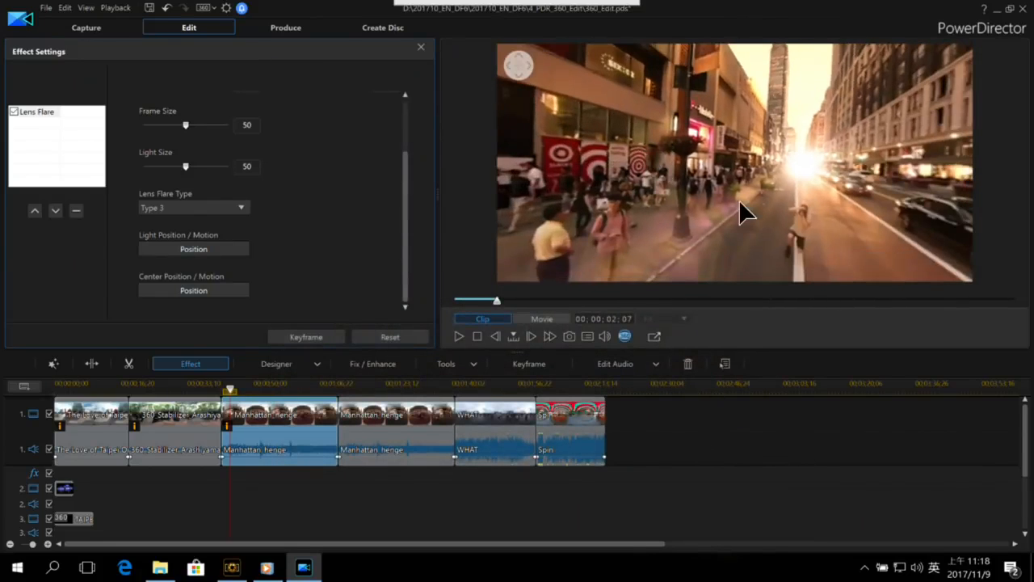
Play the first Manhattan_henge clip and look around the 360° view to check the repositioned Lens Flare.
{"action": "left_click", "coordinate": [232, 393]}
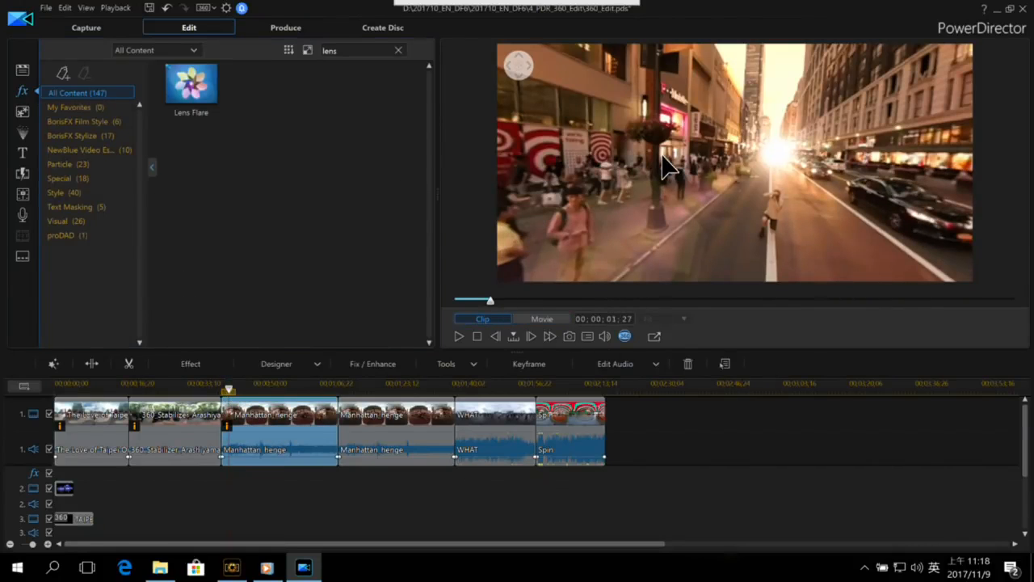
{"action": "key", "text": "space"}
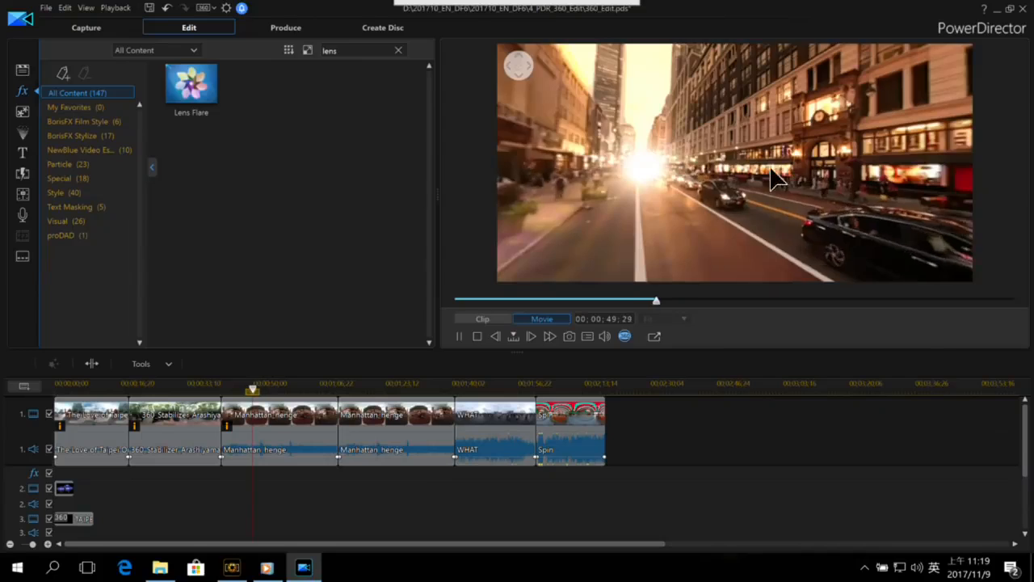
{"action": "left_click_drag", "start_coordinate": [660, 164], "coordinate": [779, 158]}
{"action": "key", "text": "space"}
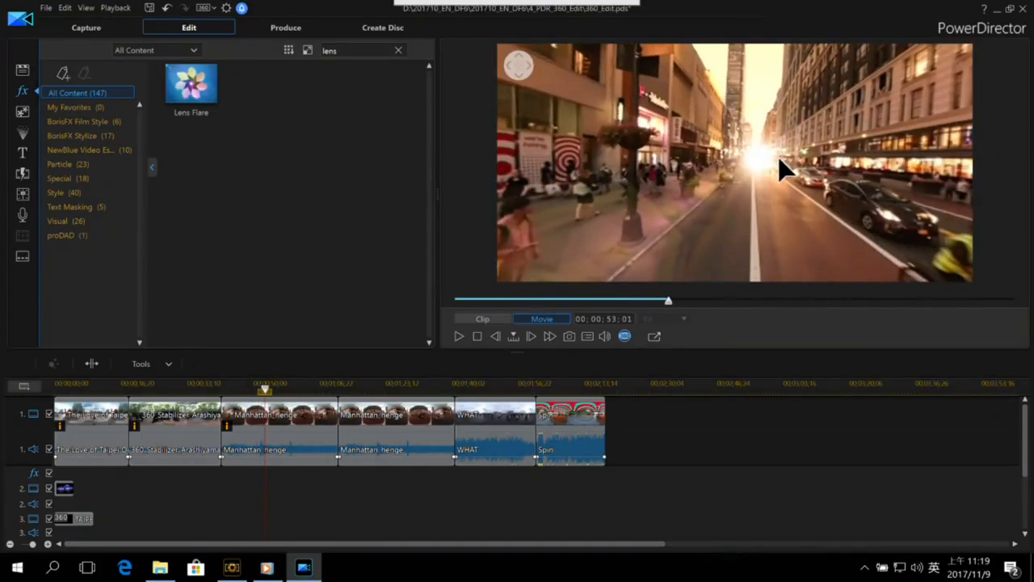
{"action": "left_click_drag", "start_coordinate": [779, 156], "coordinate": [709, 142]}
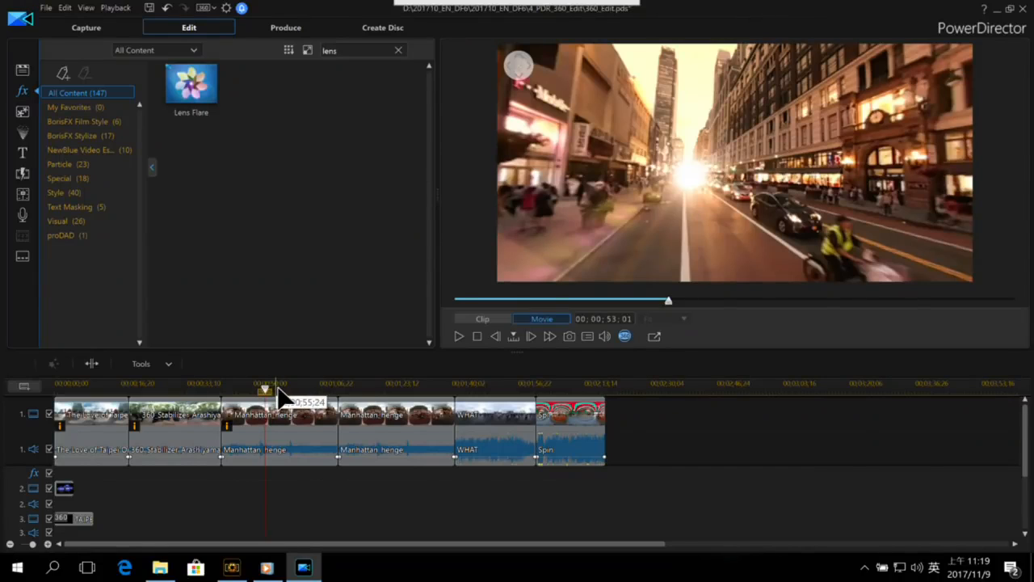
View the Fix / Enhance options for the first Manhattan_henge clip and compare its look with the second Manhattan_henge clip.
{"action": "left_click", "coordinate": [246, 421]}
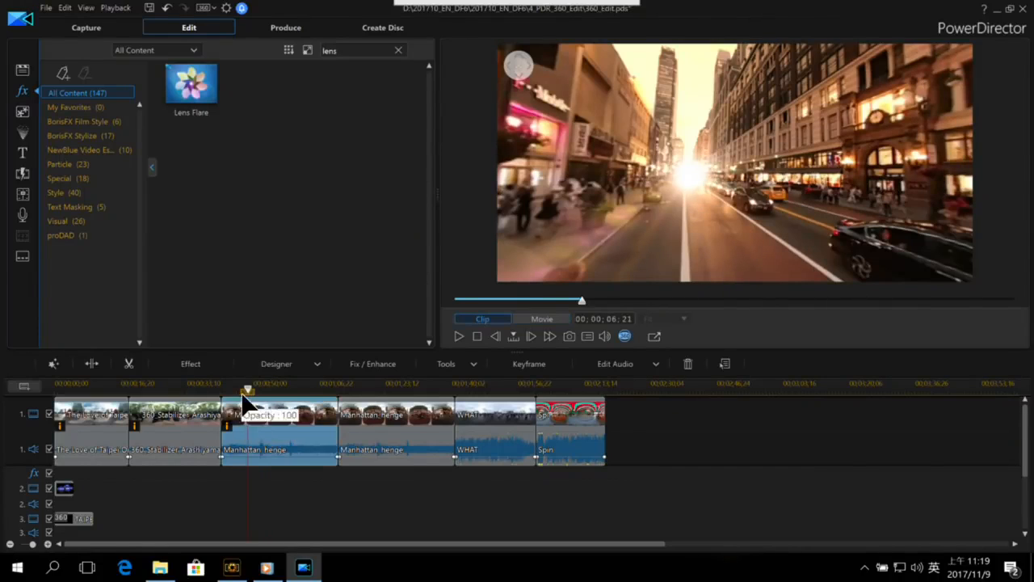
{"action": "left_click", "coordinate": [368, 365]}
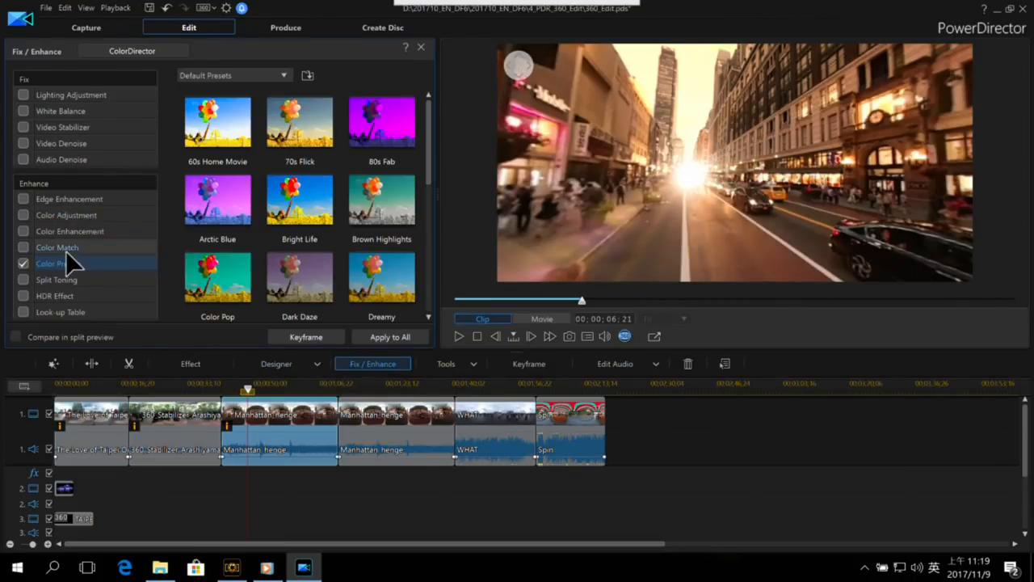
{"action": "left_click", "coordinate": [280, 386]}
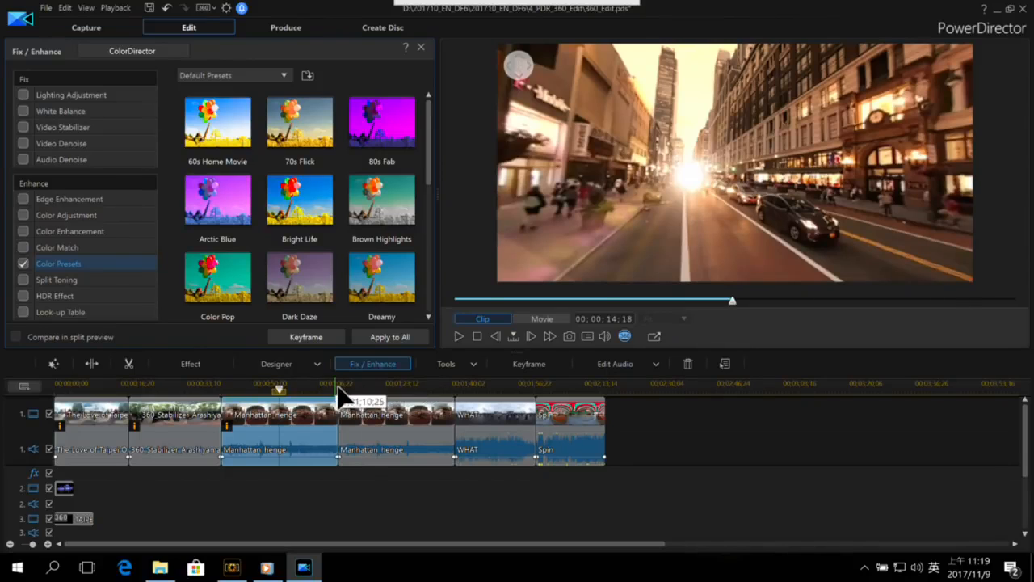
{"action": "left_click", "coordinate": [368, 391]}
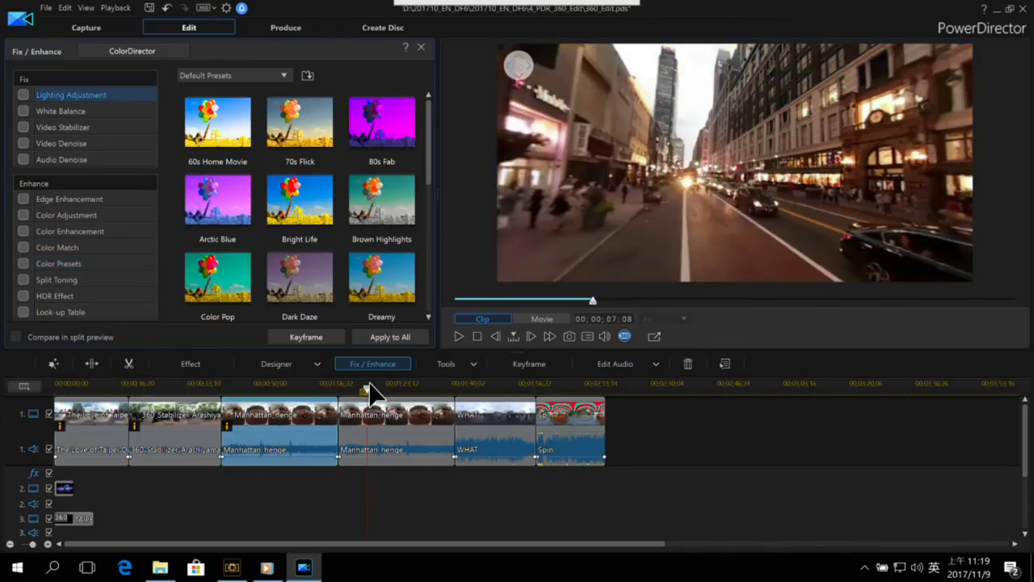
Play the Spin clip from near its start and view how the "AHHHH!" title follows the moving person.
{"action": "left_click", "coordinate": [541, 387]}
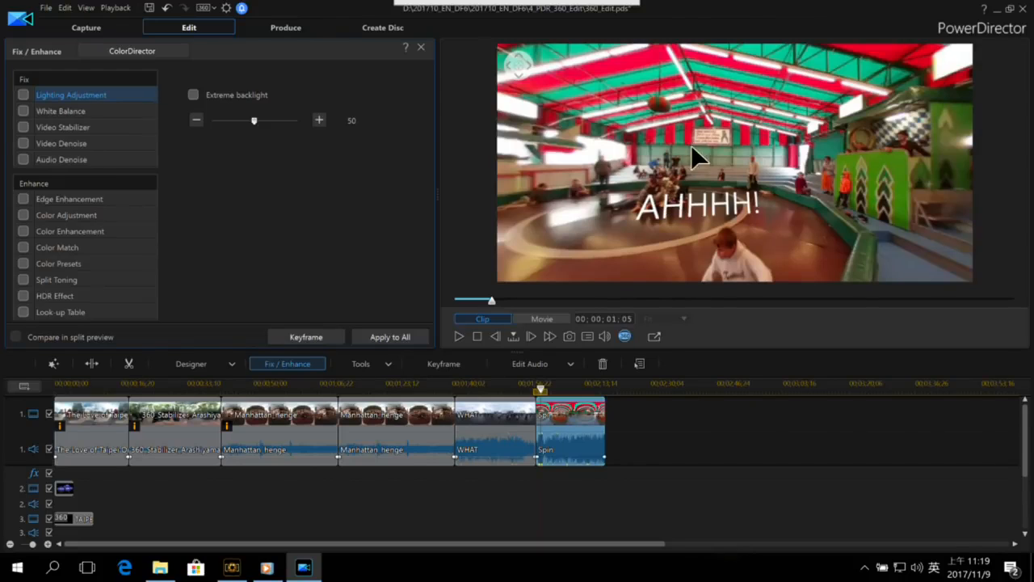
{"action": "left_click", "coordinate": [543, 392]}
{"action": "left_click", "coordinate": [546, 408]}
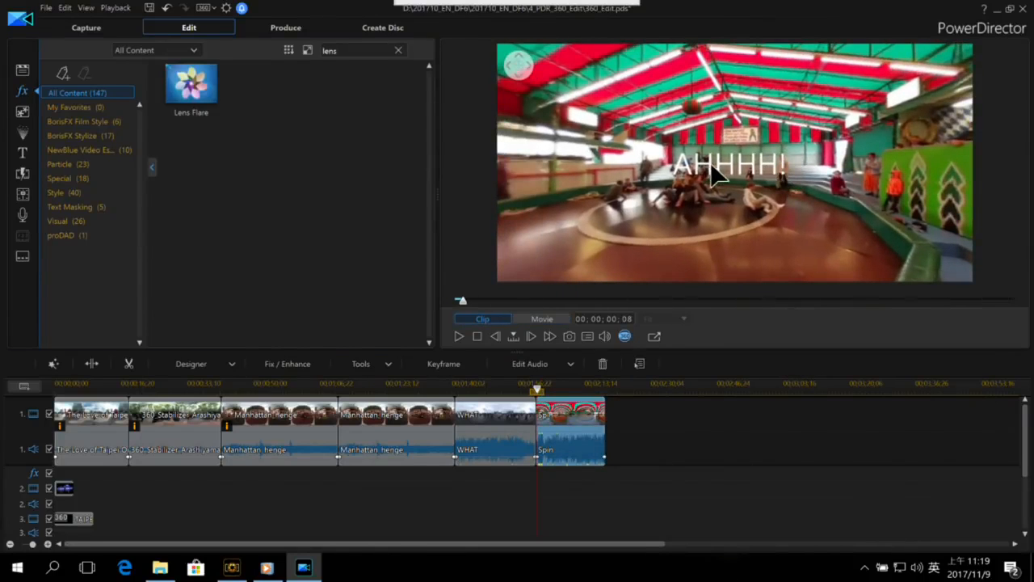
{"action": "key", "text": "space"}
{"action": "left_click_drag", "start_coordinate": [804, 200], "coordinate": [804, 175]}
{"action": "key", "text": "space"}
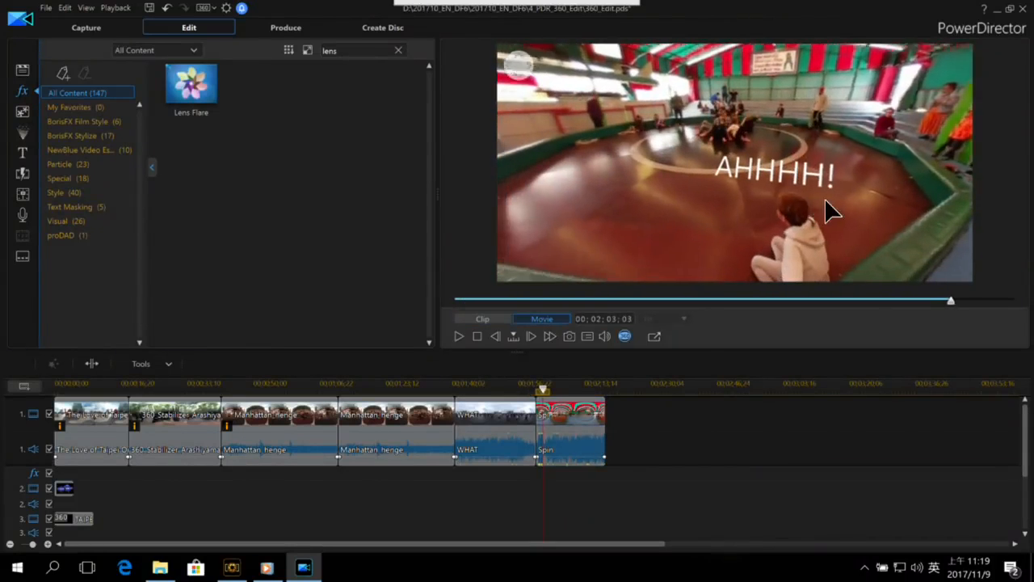
Open the Spin clip in Motion Tracker, fit the selection box around the seated person at the first frame, and start tracking.
{"action": "left_click", "coordinate": [577, 400]}
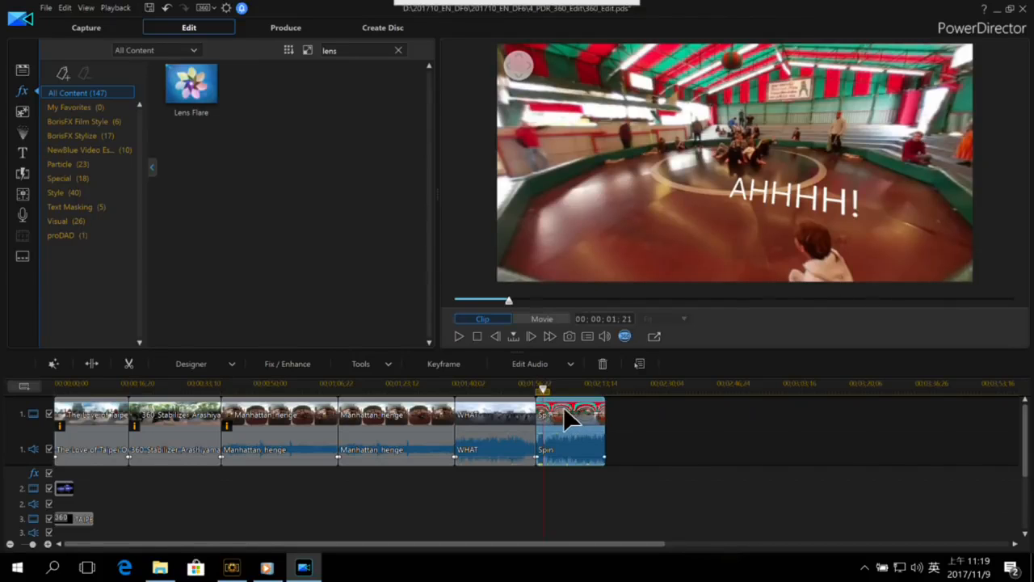
{"action": "left_click", "coordinate": [391, 364]}
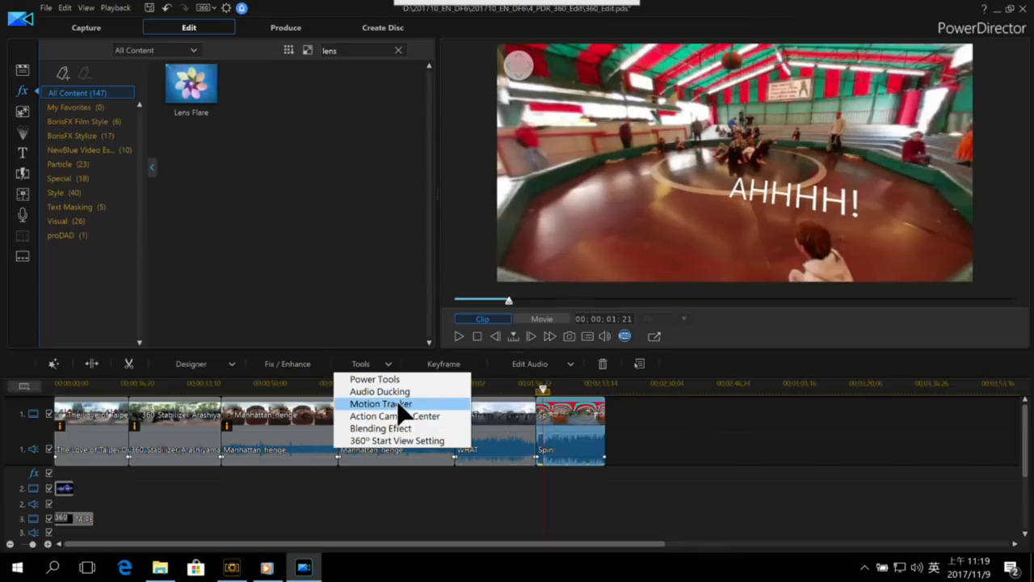
{"action": "left_click", "coordinate": [397, 404]}
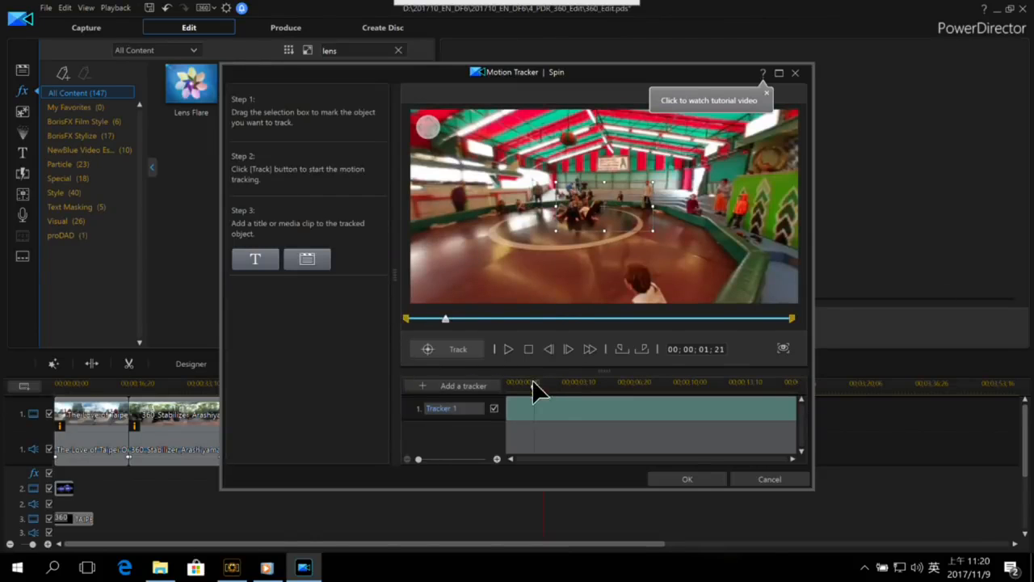
{"action": "left_click_drag", "start_coordinate": [535, 386], "coordinate": [508, 389]}
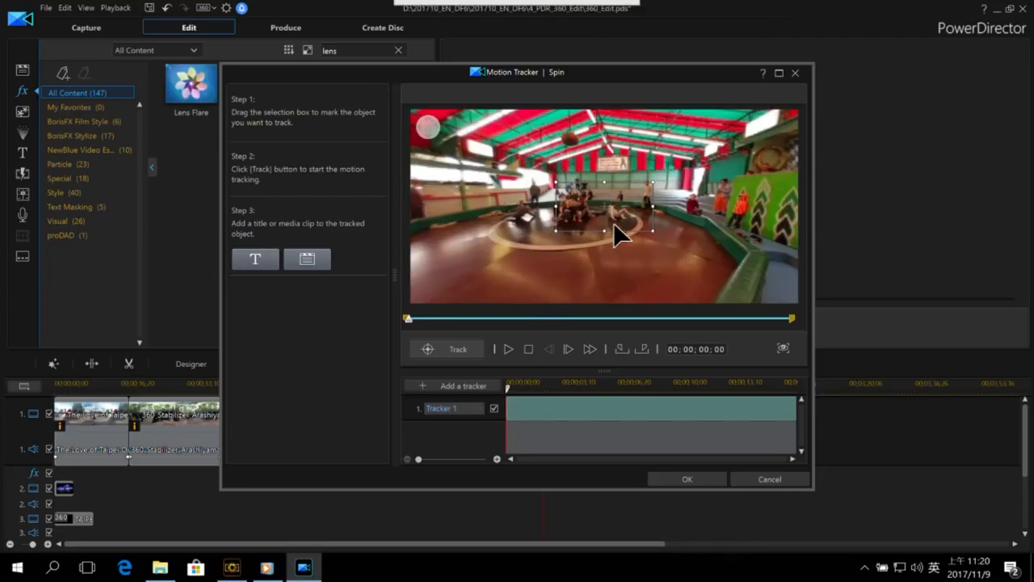
{"action": "left_click_drag", "start_coordinate": [635, 215], "coordinate": [636, 216]}
{"action": "left_click_drag", "start_coordinate": [569, 207], "coordinate": [622, 187]}
{"action": "left_click", "coordinate": [458, 351]}
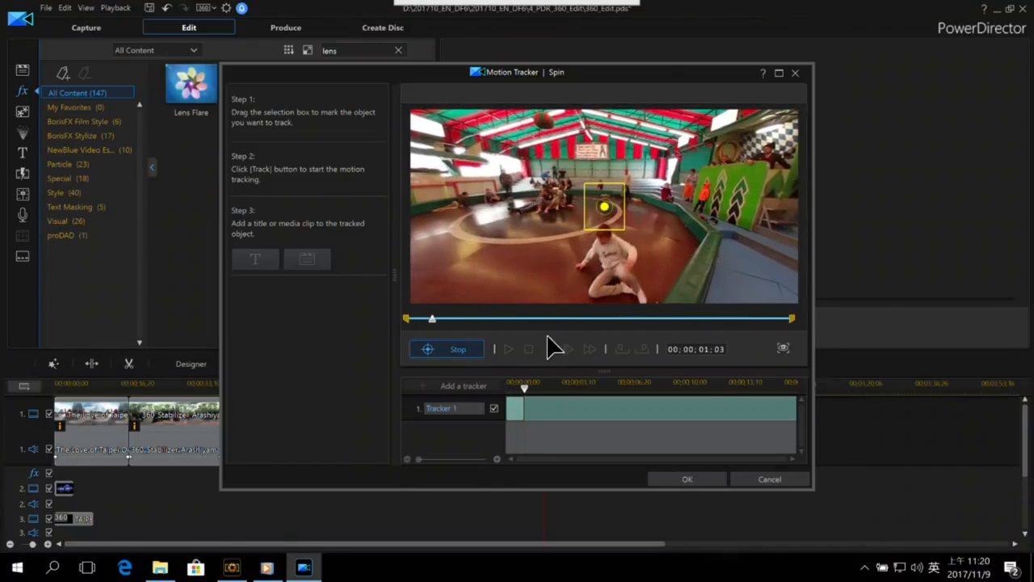
Stop tracking, reposition the selection box on the person at 00;00;00;20, and track again from there.
{"action": "left_click", "coordinate": [447, 350]}
{"action": "left_click_drag", "start_coordinate": [531, 381], "coordinate": [519, 380]}
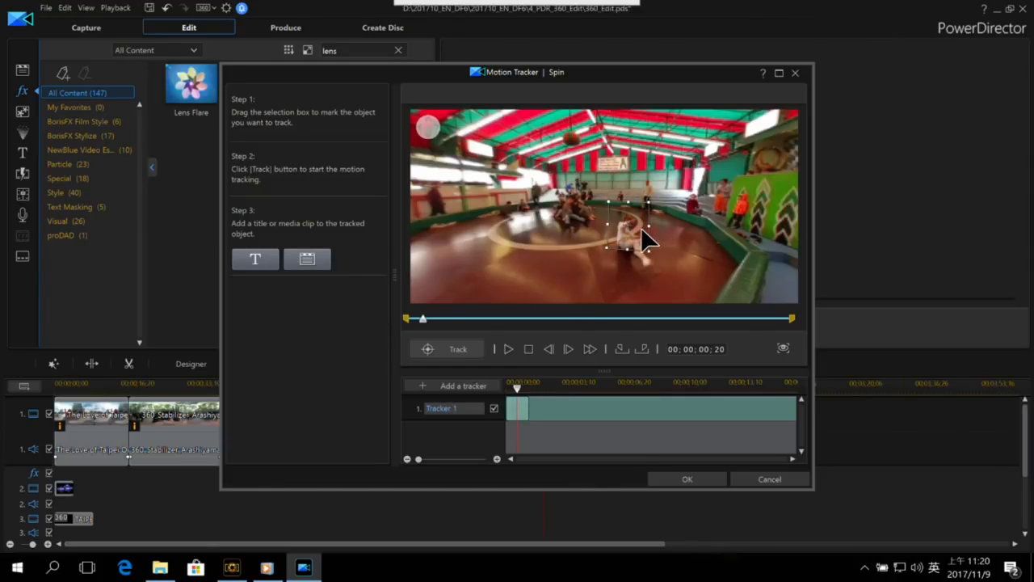
{"action": "left_click_drag", "start_coordinate": [640, 229], "coordinate": [637, 229]}
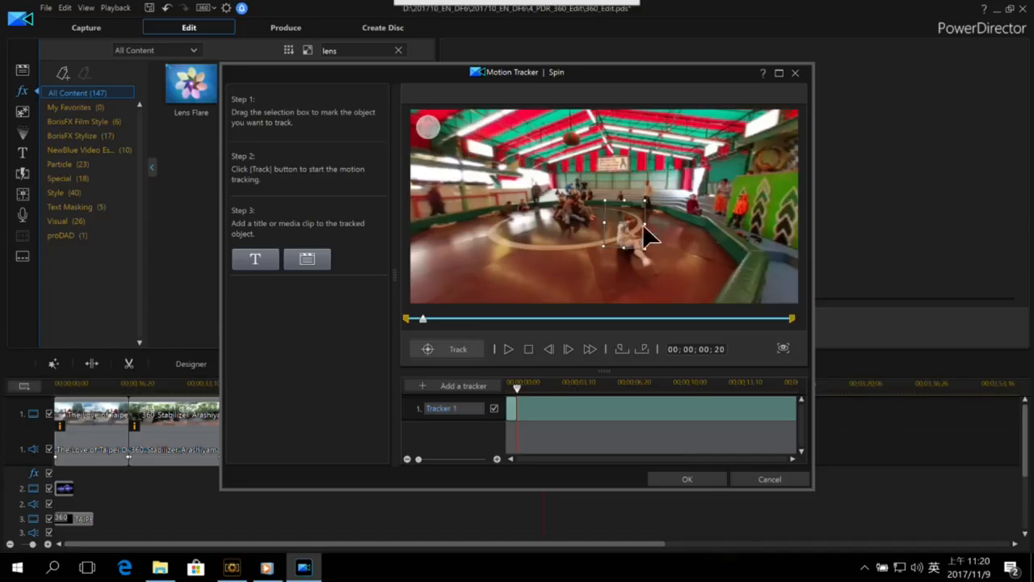
{"action": "left_click", "coordinate": [428, 351]}
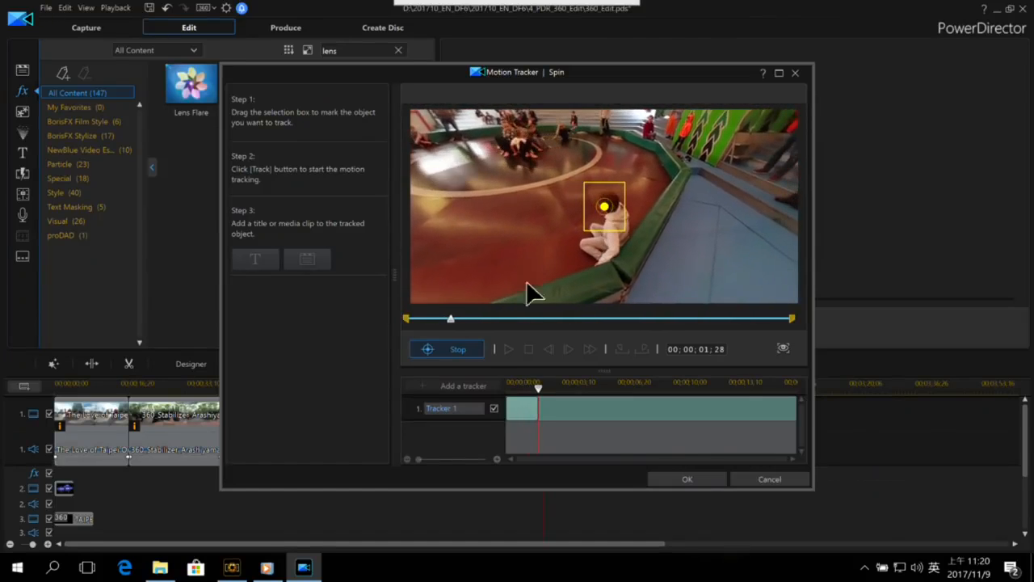
Stop tracking the person and attach the Tire Tracks object from the Video Overlay Room to the tracker.
{"action": "left_click", "coordinate": [472, 349]}
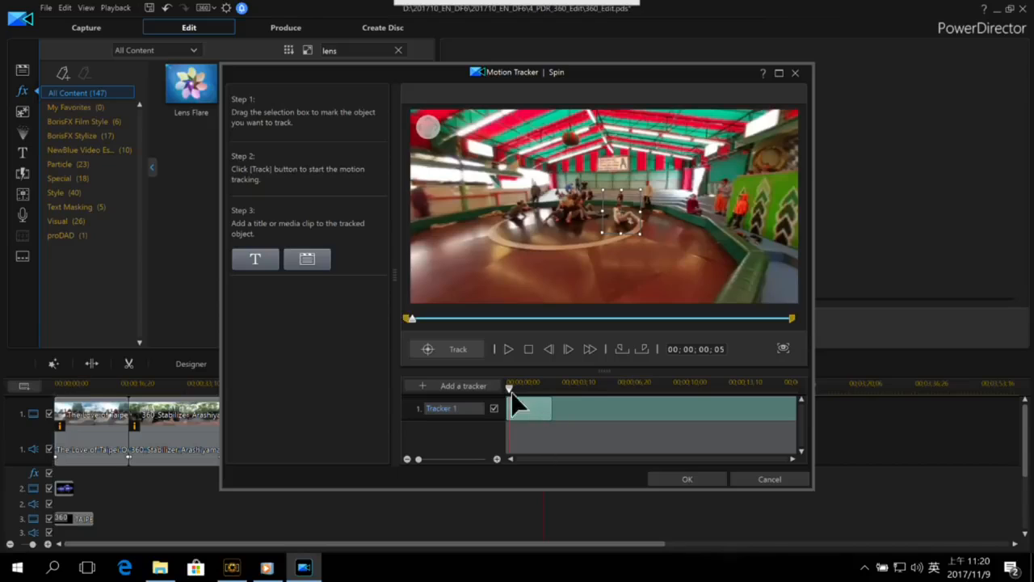
{"action": "left_click", "coordinate": [304, 260]}
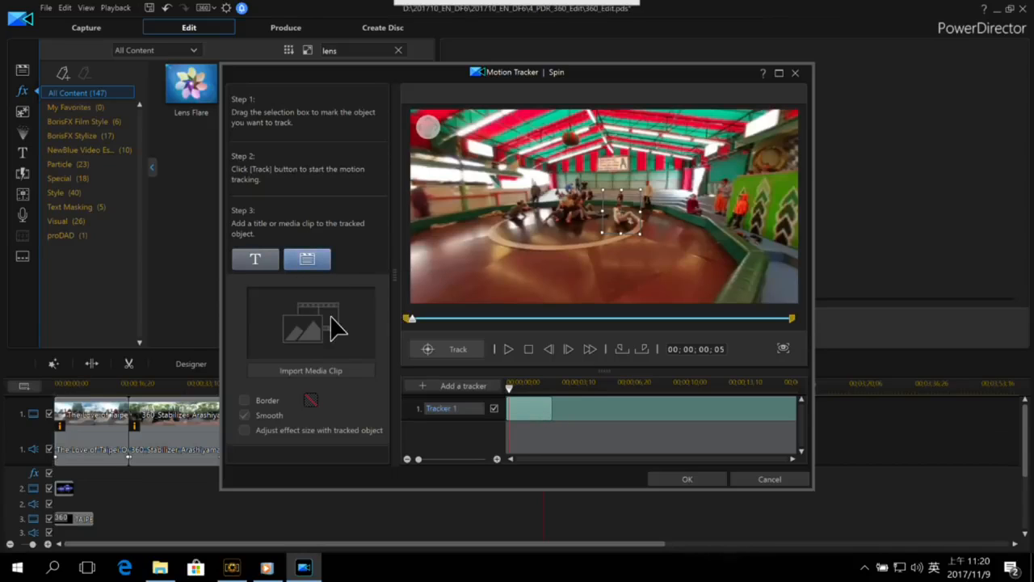
{"action": "left_click", "coordinate": [334, 372]}
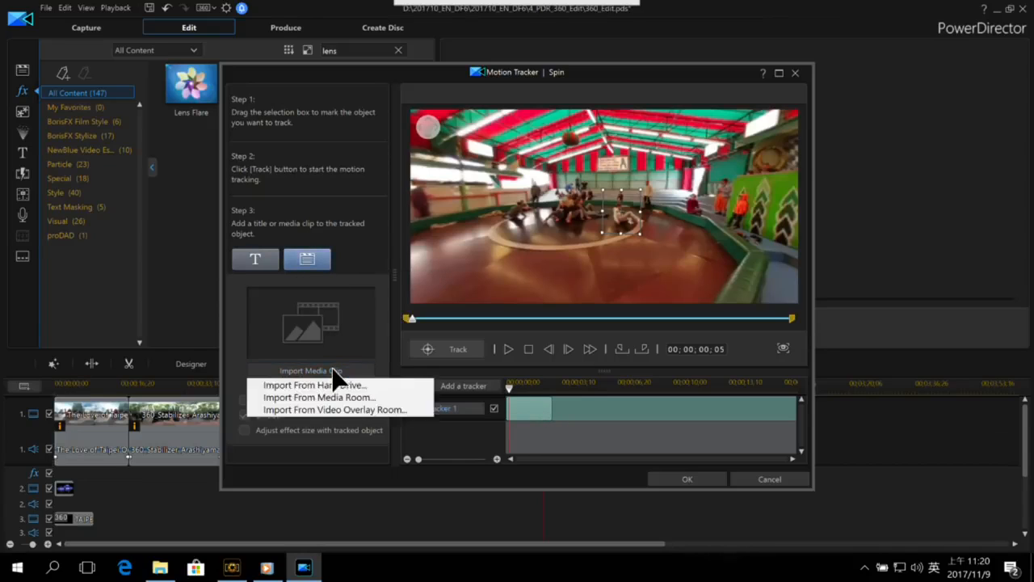
{"action": "left_click", "coordinate": [365, 411]}
{"action": "left_click_drag", "start_coordinate": [686, 214], "coordinate": [684, 324]}
{"action": "left_click", "coordinate": [392, 296]}
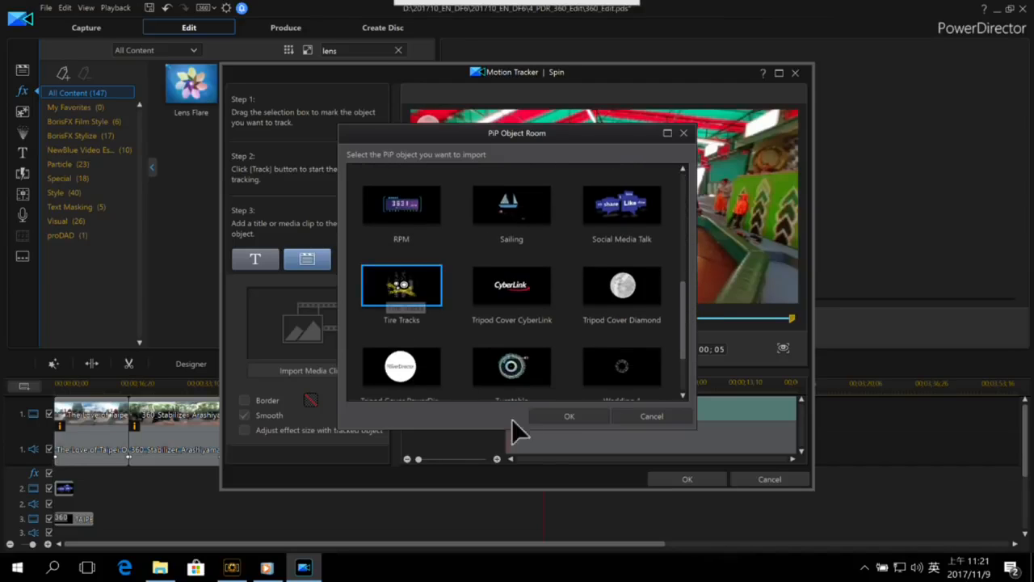
{"action": "left_click", "coordinate": [566, 417]}
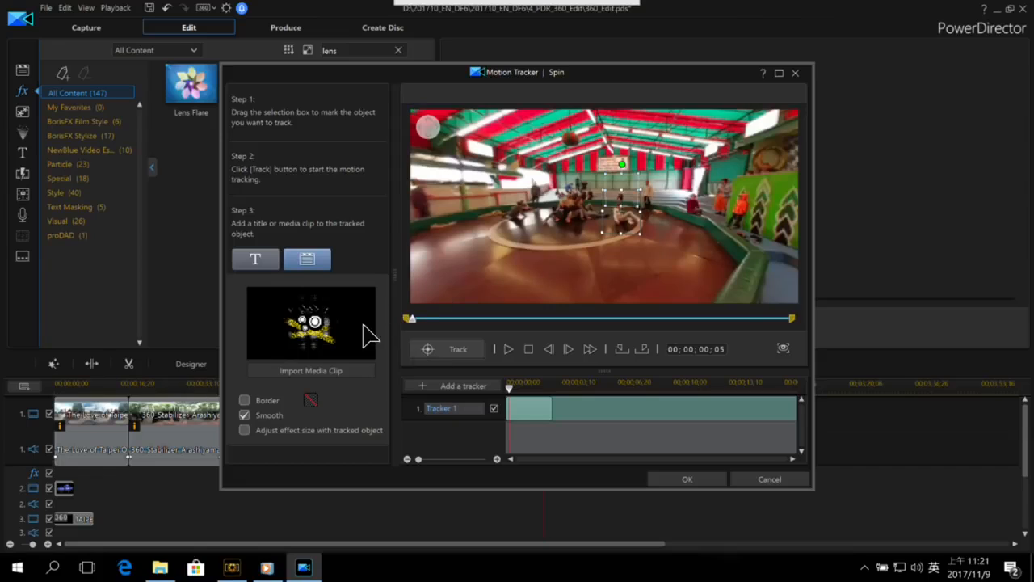
Place the Tire Tracks object beside the tracked person, preview its motion, and apply the tracking to the Spin clip.
{"action": "left_click_drag", "start_coordinate": [636, 171], "coordinate": [602, 202]}
{"action": "left_click", "coordinate": [514, 350]}
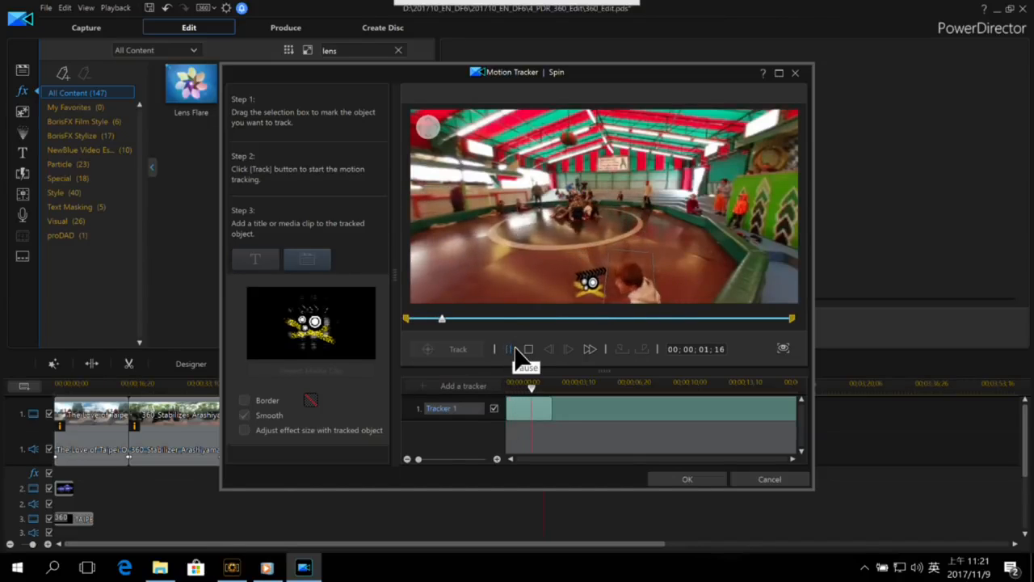
{"action": "left_click", "coordinate": [514, 350]}
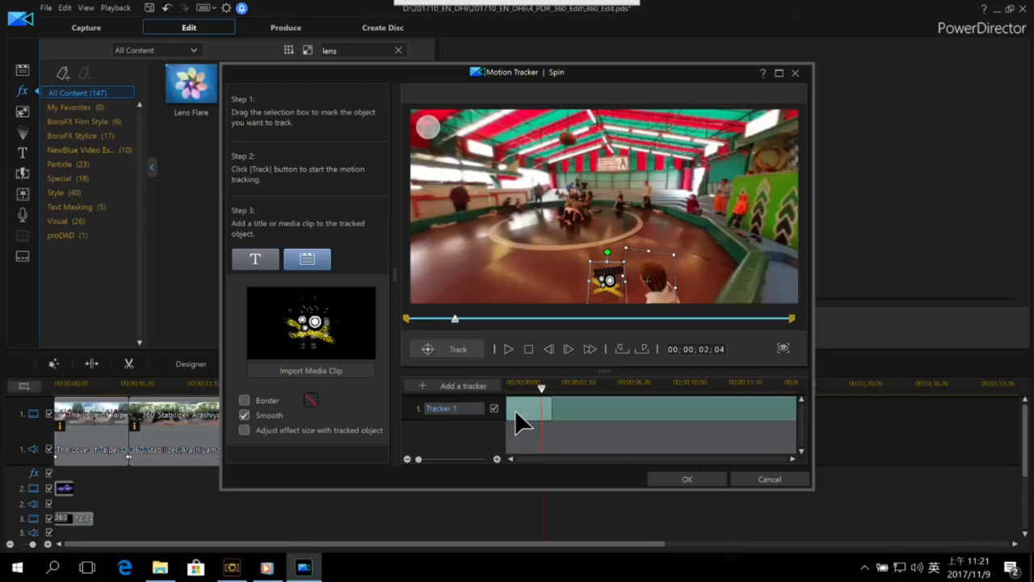
{"action": "left_click", "coordinate": [684, 471]}
{"action": "left_click", "coordinate": [686, 479]}
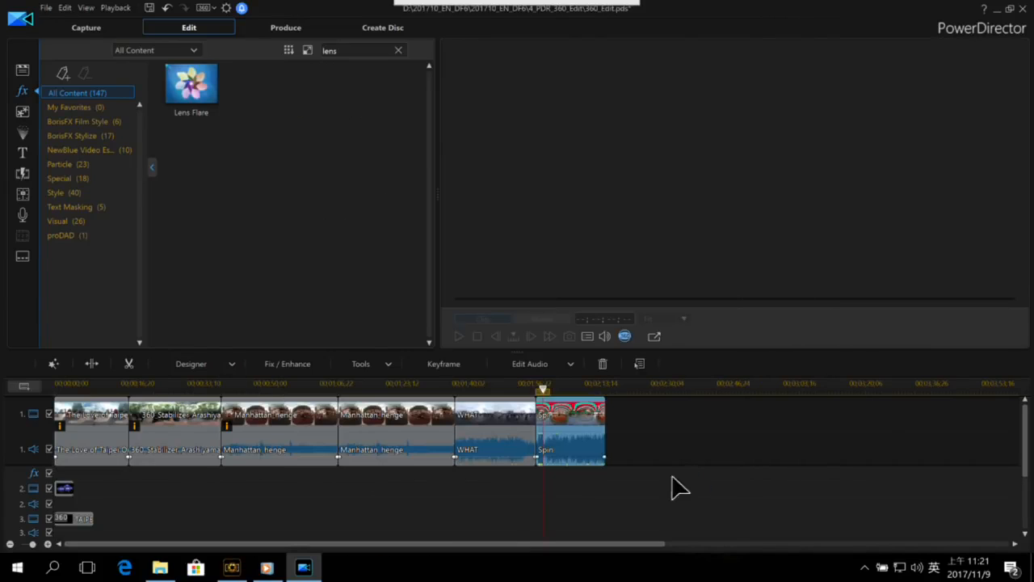
Play the start of the Spin clip, turning the 360° view to check how the Tire Tracks object follows the person.
{"action": "left_click", "coordinate": [543, 386]}
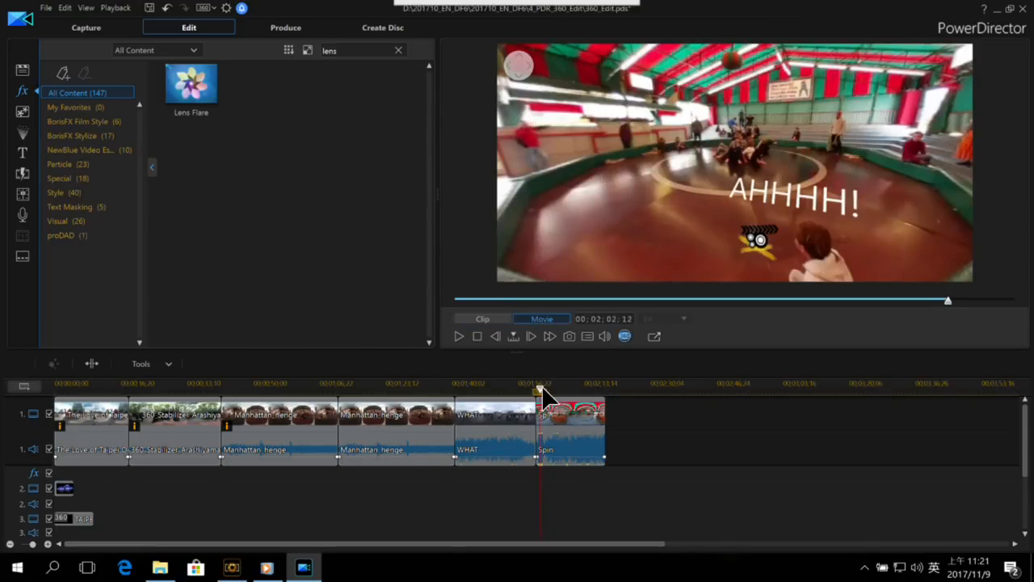
{"action": "left_click", "coordinate": [553, 416]}
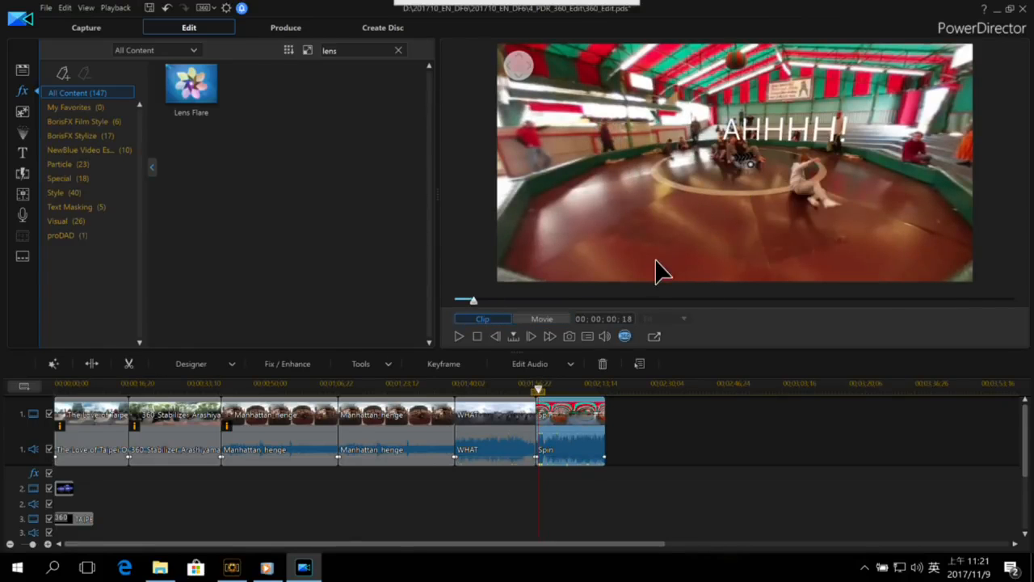
{"action": "key", "text": "space"}
{"action": "left_click_drag", "start_coordinate": [780, 217], "coordinate": [752, 196]}
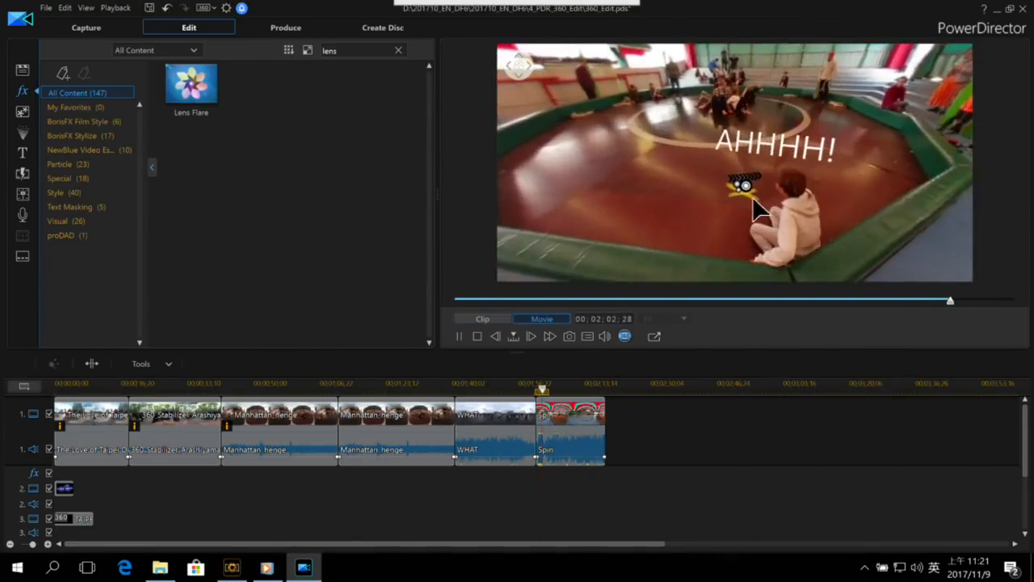
{"action": "key", "text": "space"}
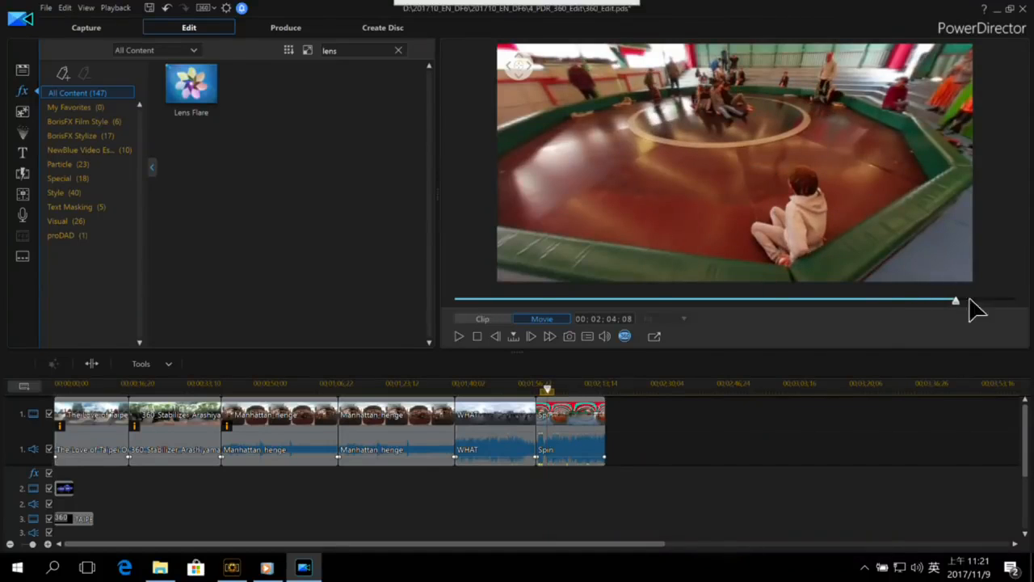
Lengthen the Tire Tracks clips on tracks 4 and 6 and the "AHHHH!" title on track 5 to about 00;00;08;27.
{"action": "left_click_drag", "start_coordinate": [1026, 434], "coordinate": [1020, 511]}
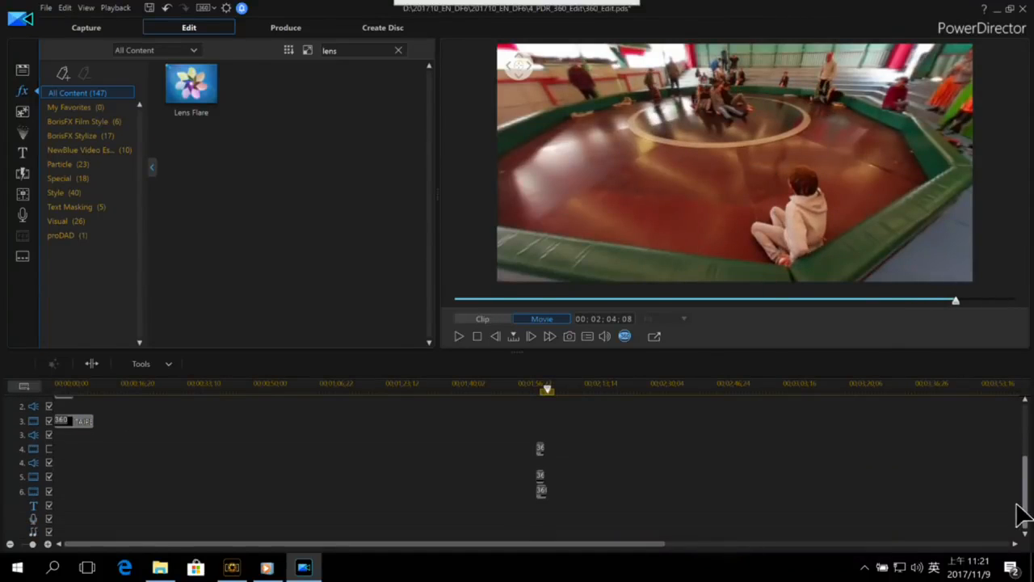
{"action": "left_click", "coordinate": [543, 449]}
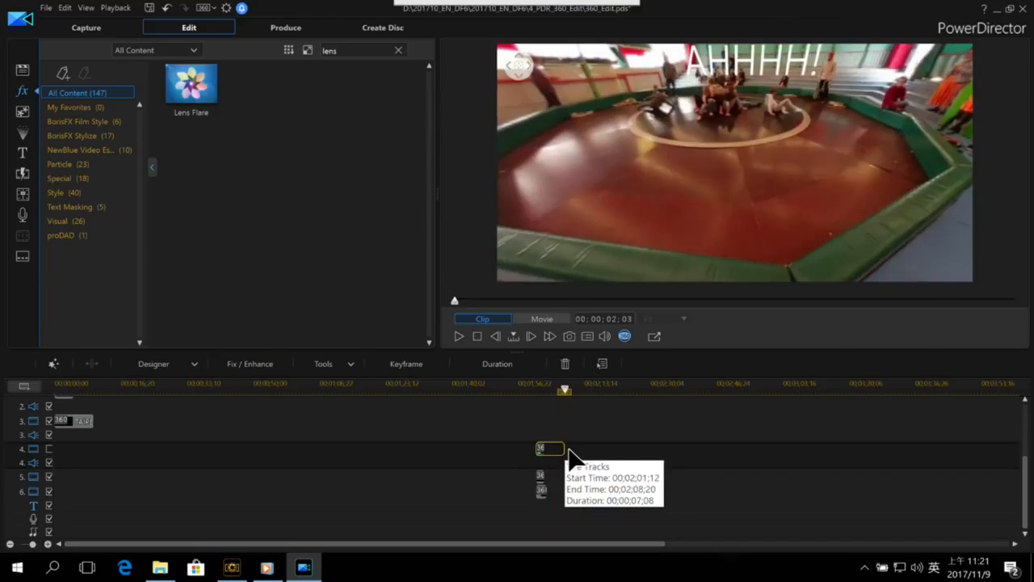
{"action": "left_click", "coordinate": [541, 475]}
{"action": "left_click", "coordinate": [542, 489]}
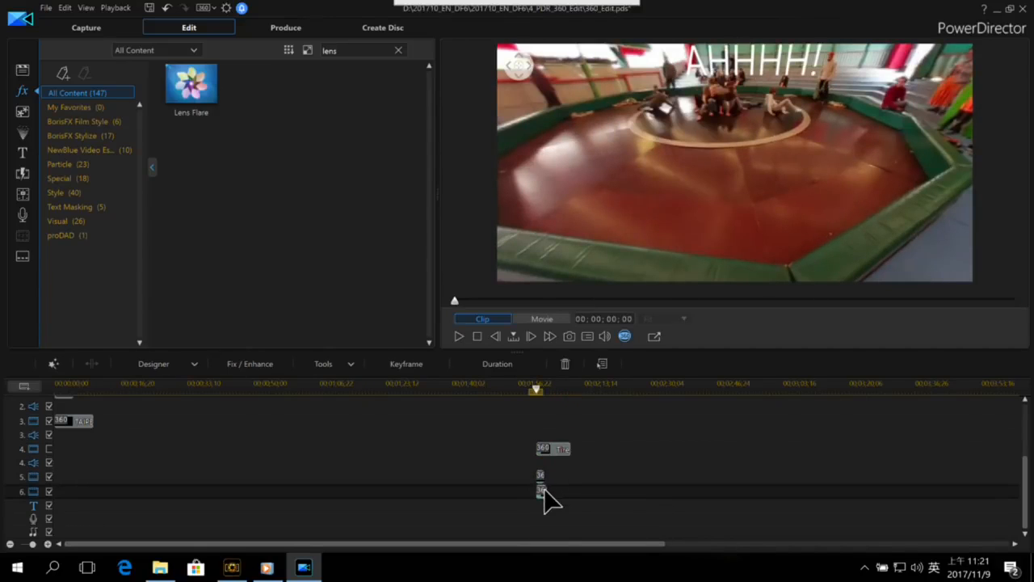
{"action": "left_click_drag", "start_coordinate": [548, 490], "coordinate": [570, 490]}
{"action": "left_click", "coordinate": [541, 476]}
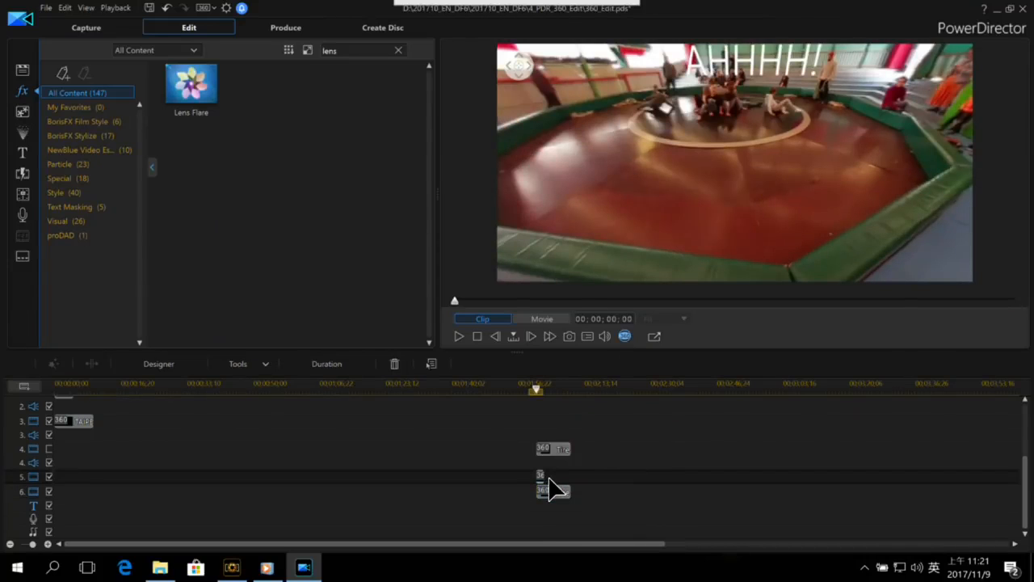
{"action": "left_click_drag", "start_coordinate": [568, 479], "coordinate": [574, 479]}
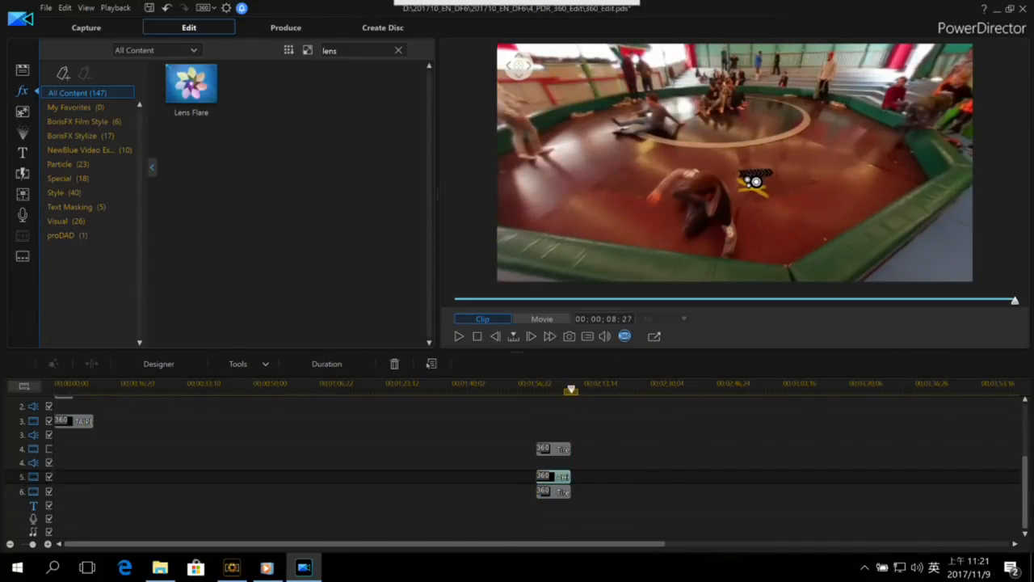
Replay the beginning of the Spin clip with the lengthened title and overlays, and view a frame of the WHAT clip.
{"action": "left_click_drag", "start_coordinate": [1026, 484], "coordinate": [1031, 426]}
{"action": "left_click", "coordinate": [539, 384]}
{"action": "key", "text": "space"}
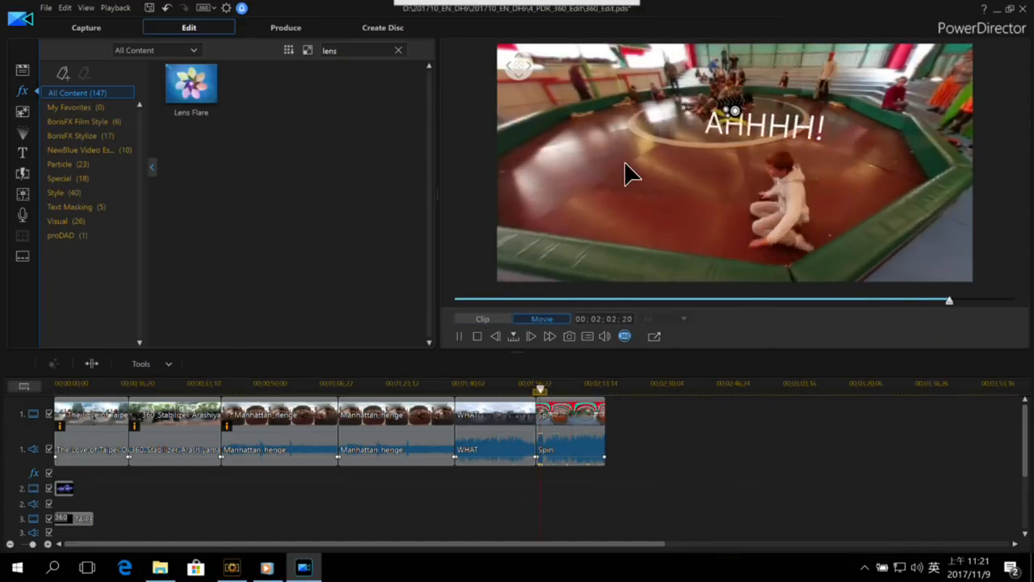
{"action": "key", "text": "space"}
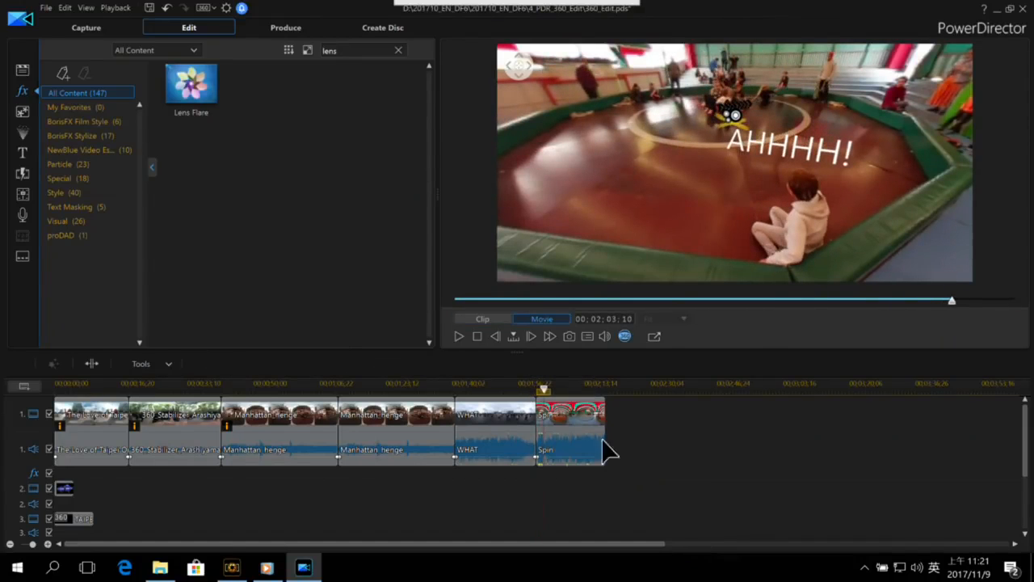
{"action": "left_click", "coordinate": [505, 391]}
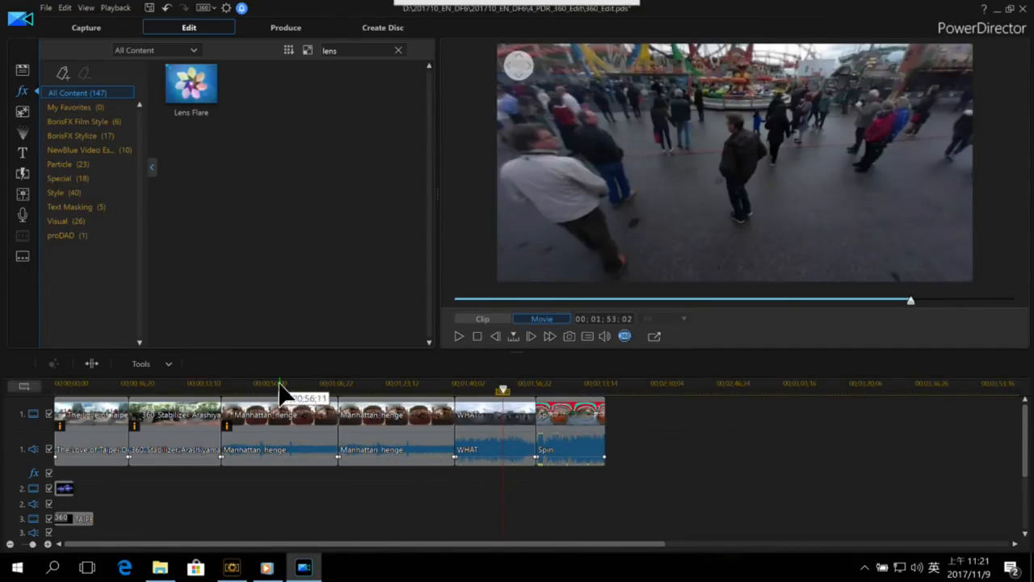
Close the project without saving and open the PDR16_Little_Planet project from the 5_PDR_ViewDesigner_LittlePlanet folder.
{"action": "mouse_move", "coordinate": [545, 9]}
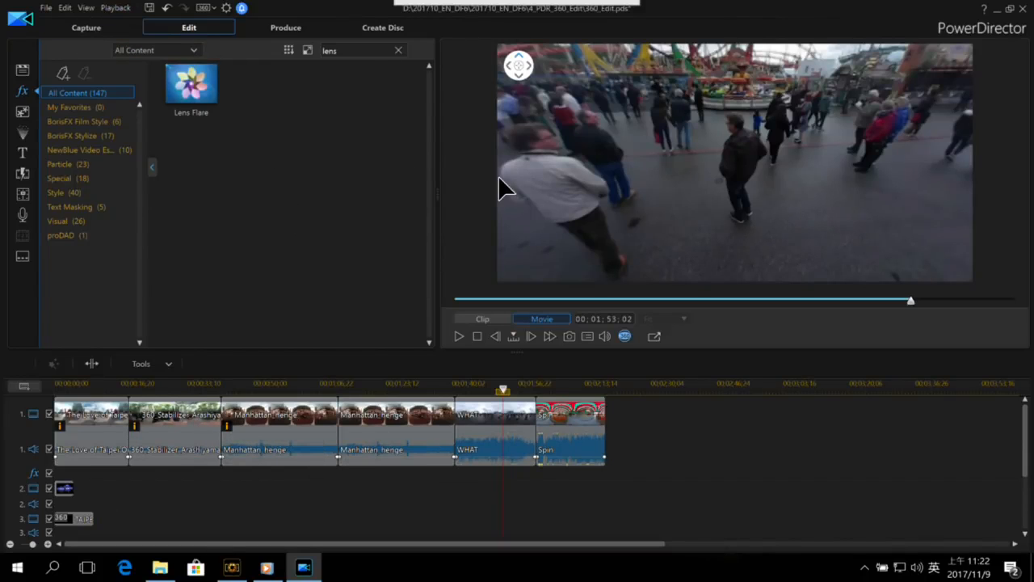
{"action": "left_click", "coordinate": [1023, 8]}
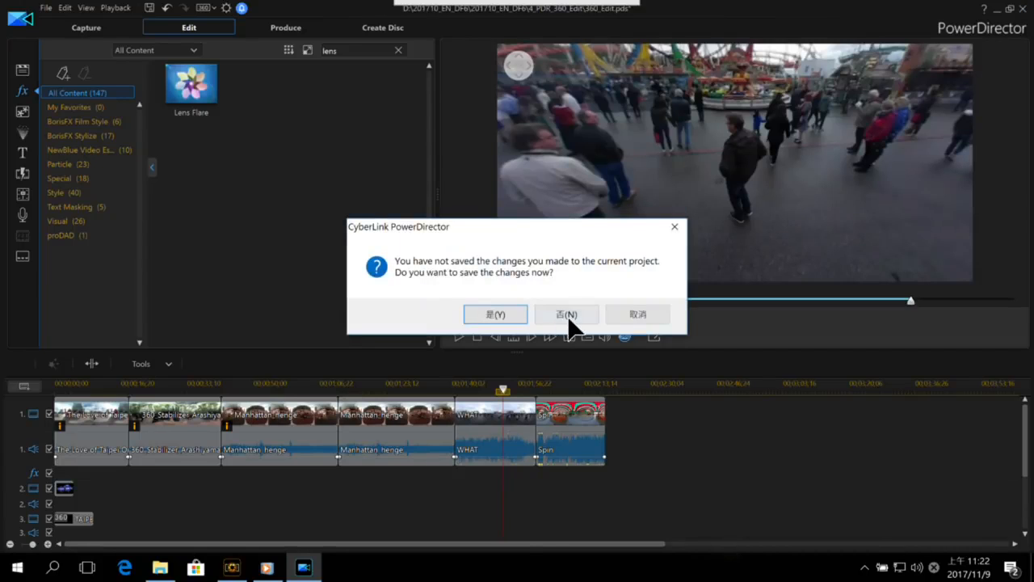
{"action": "left_click", "coordinate": [568, 315]}
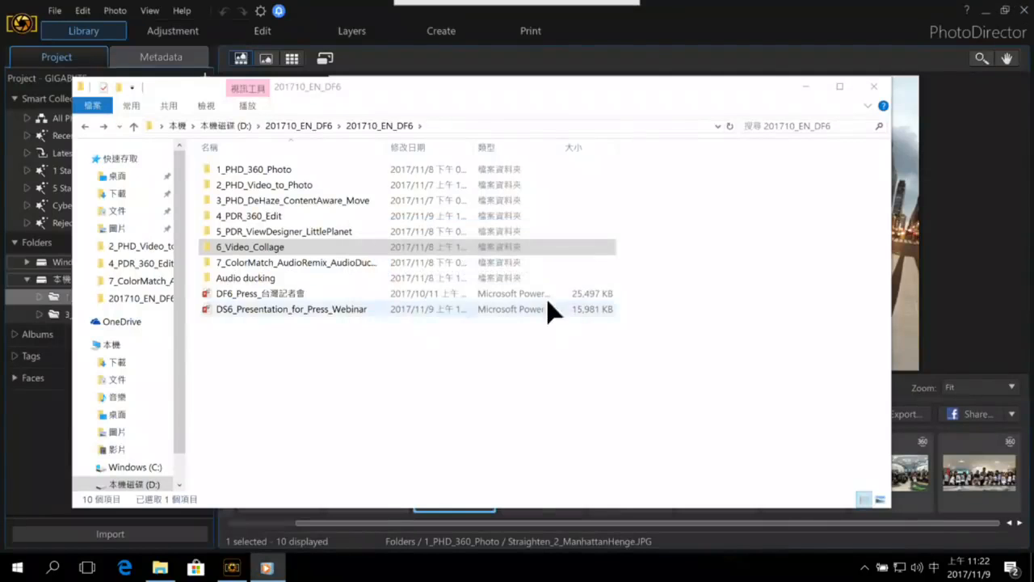
{"action": "double_click", "coordinate": [314, 235]}
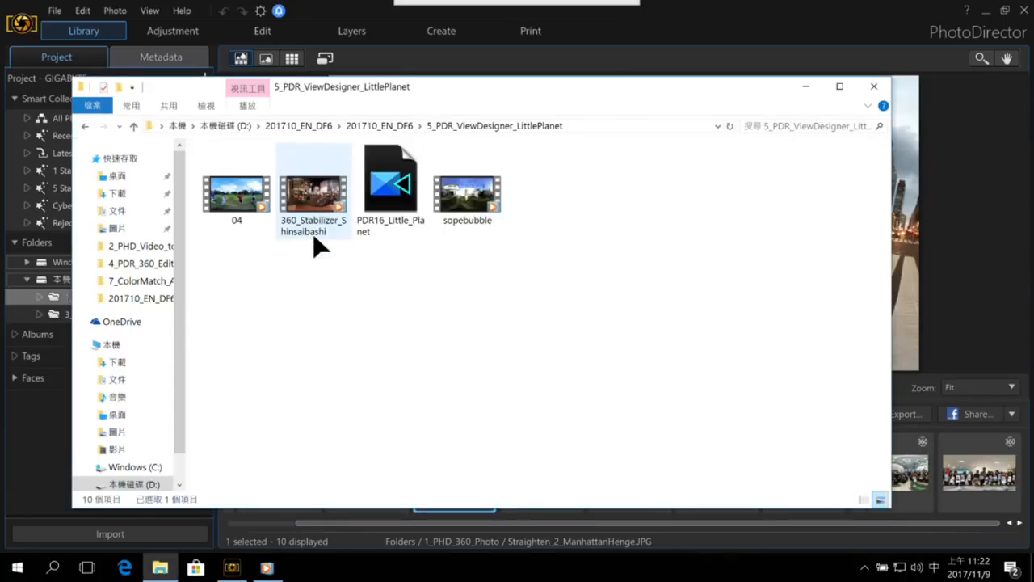
{"action": "double_click", "coordinate": [394, 192]}
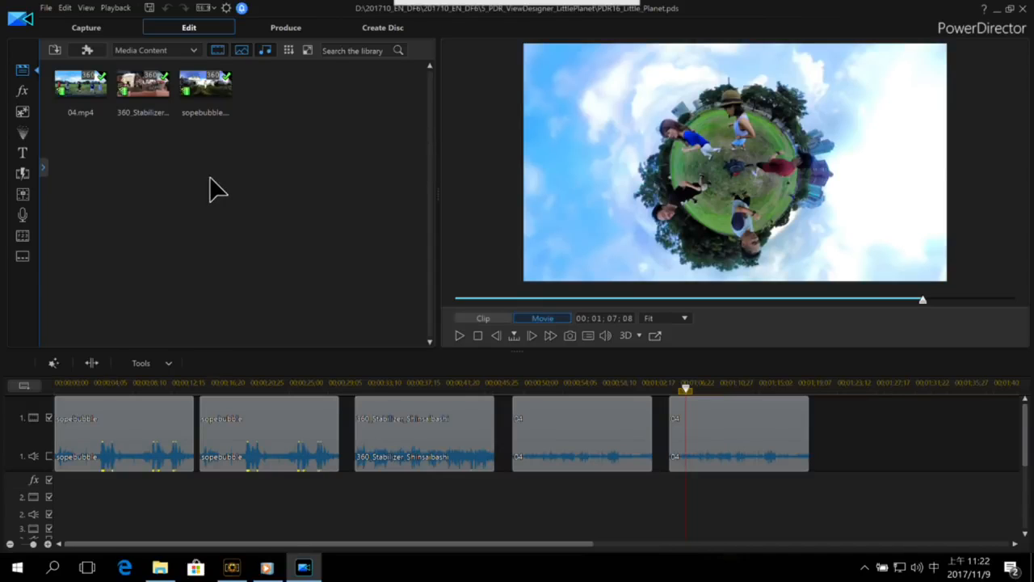
Compare the full 360° picture of the first sopebubble clip with the framed view of the second one.
{"action": "left_click", "coordinate": [68, 385]}
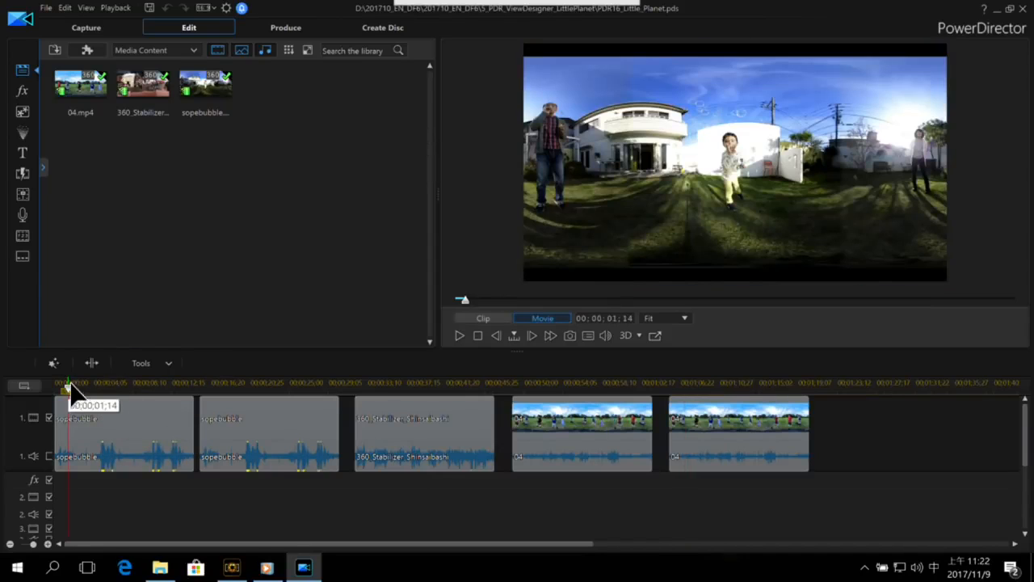
{"action": "left_click", "coordinate": [213, 386]}
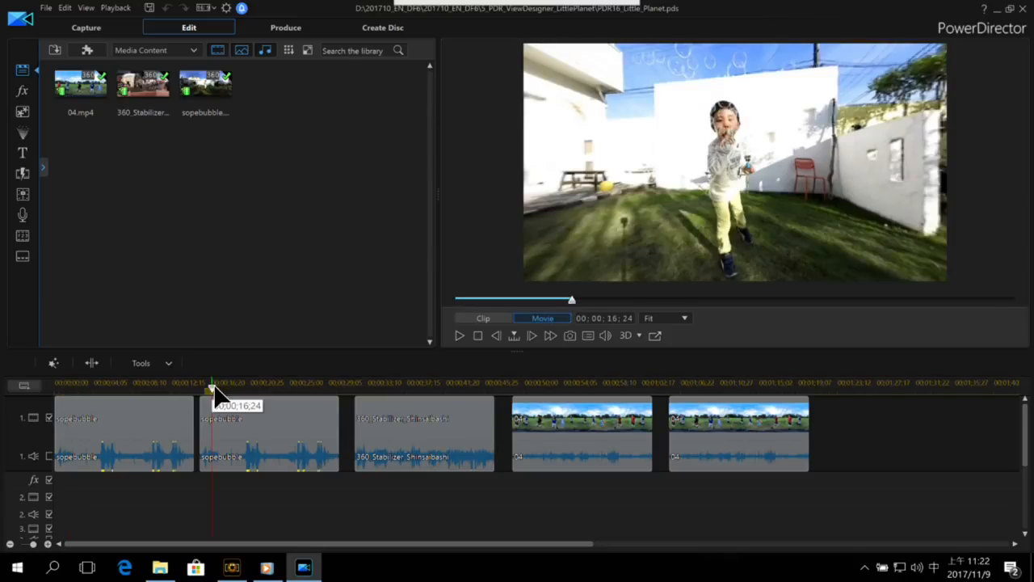
{"action": "left_click", "coordinate": [202, 385]}
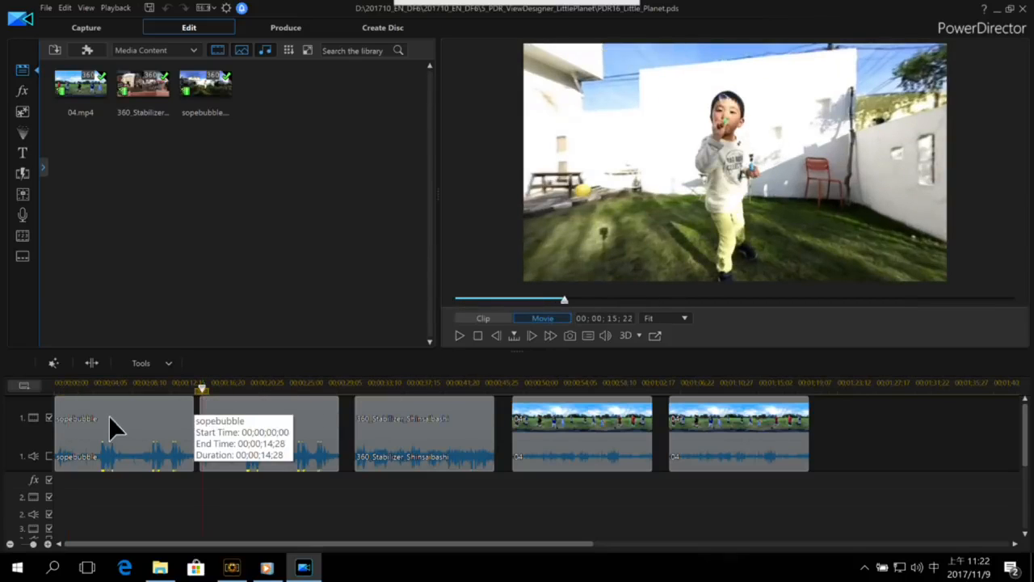
{"action": "left_click", "coordinate": [87, 386]}
{"action": "left_click", "coordinate": [133, 415]}
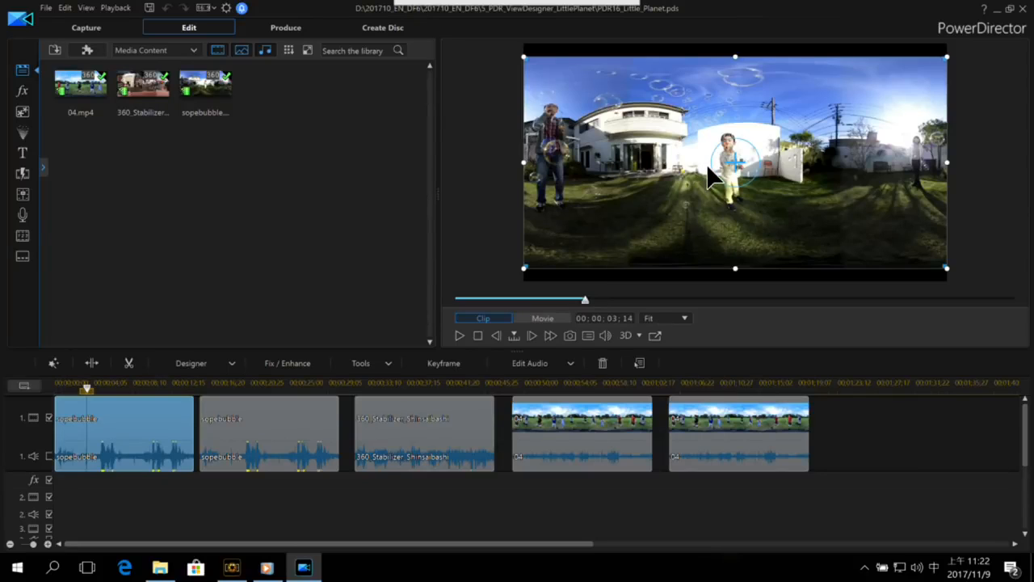
Play the second sopebubble clip from near its start to view how its camera view changes.
{"action": "left_click", "coordinate": [204, 398]}
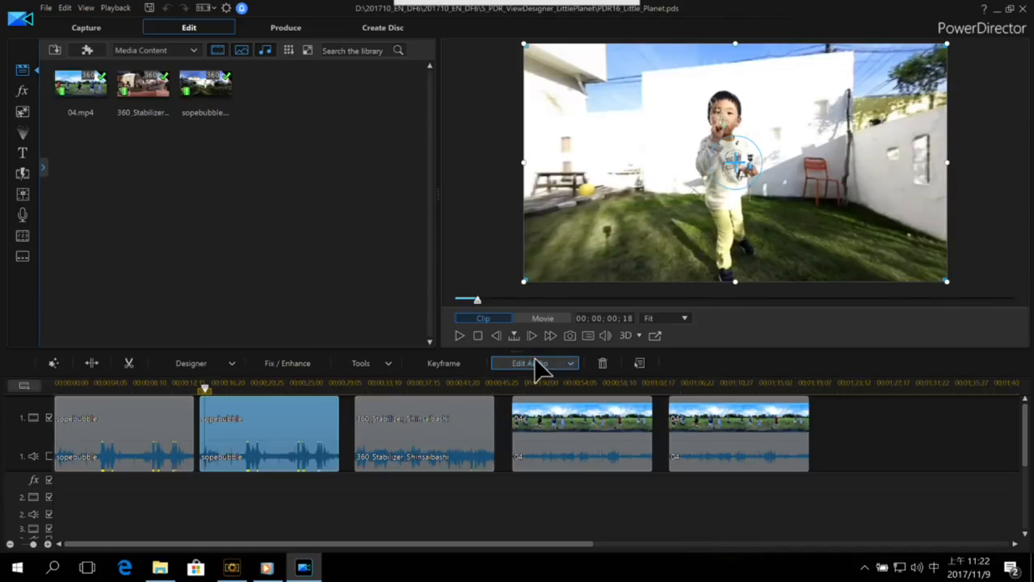
{"action": "left_click", "coordinate": [463, 337]}
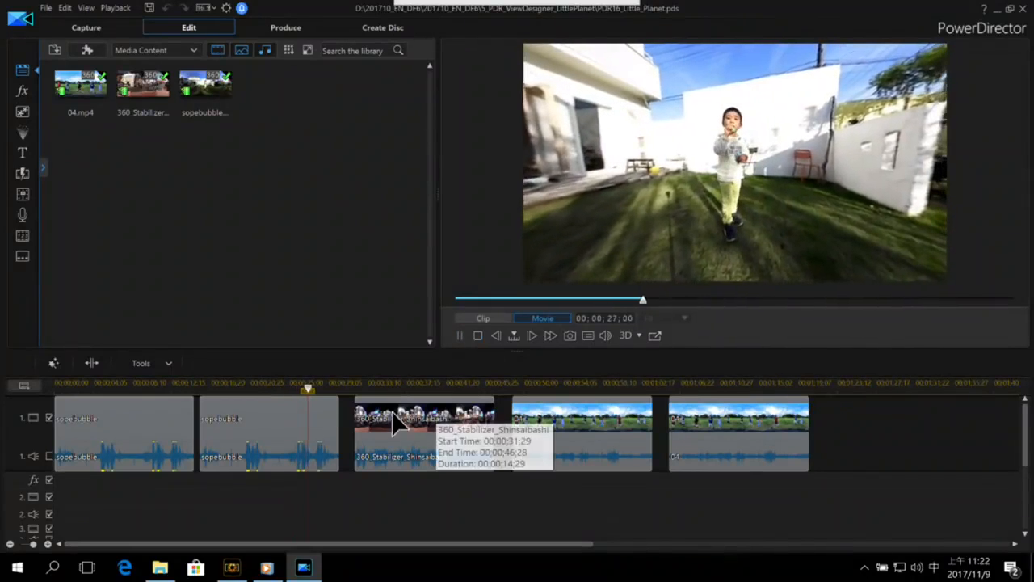
{"action": "key", "text": "space"}
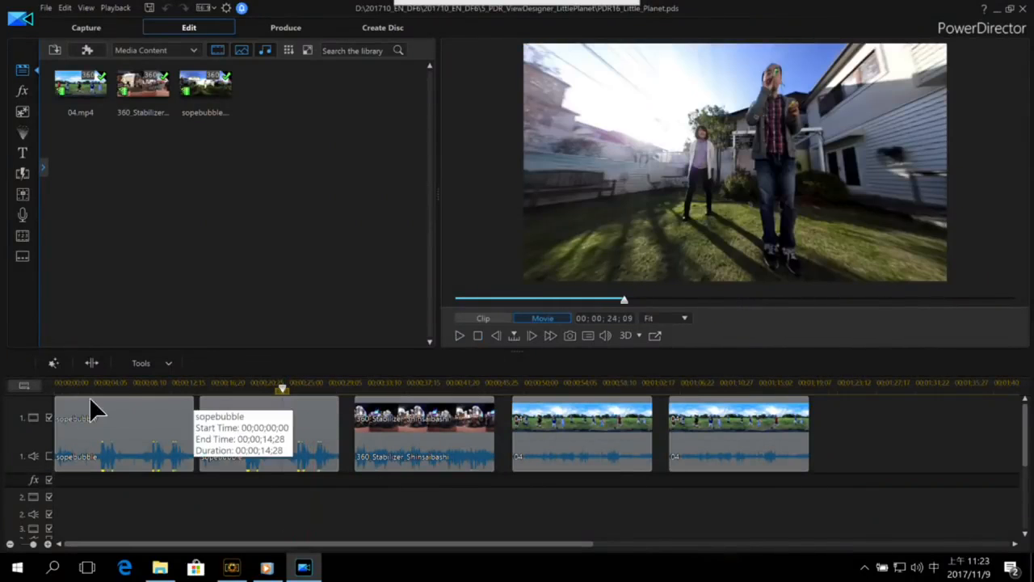
Open the first sopebubble clip in View Designer and frame the boy at its start with X rotation -1.8 and Y rotation 3.8.
{"action": "left_click", "coordinate": [67, 385]}
{"action": "left_click", "coordinate": [53, 385]}
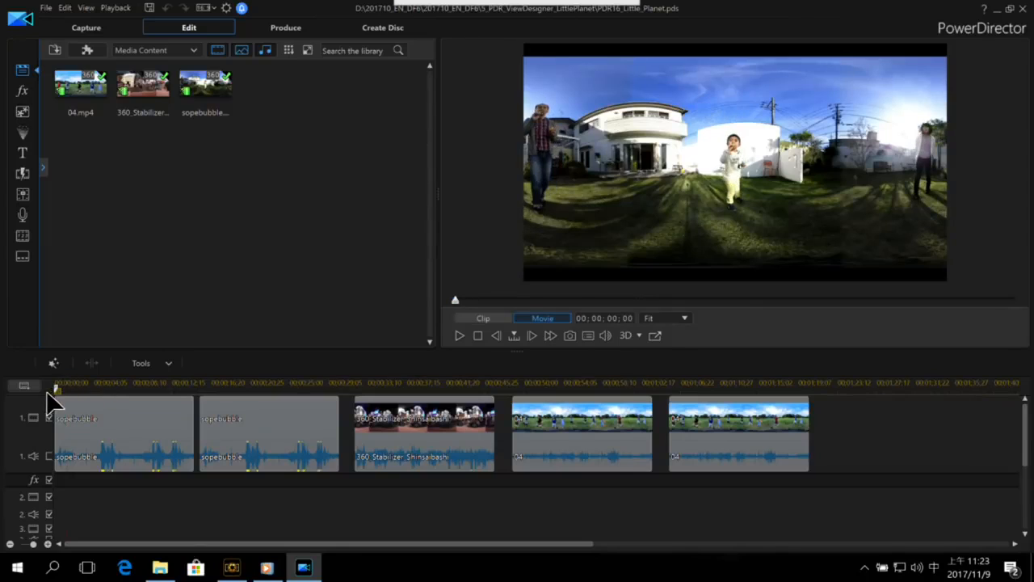
{"action": "left_click", "coordinate": [123, 405]}
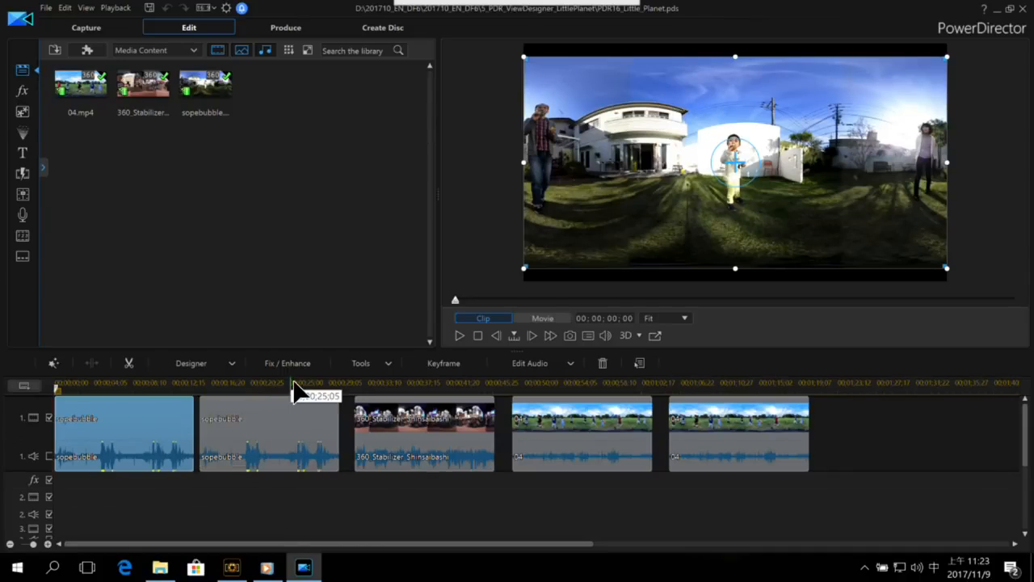
{"action": "left_click", "coordinate": [357, 366]}
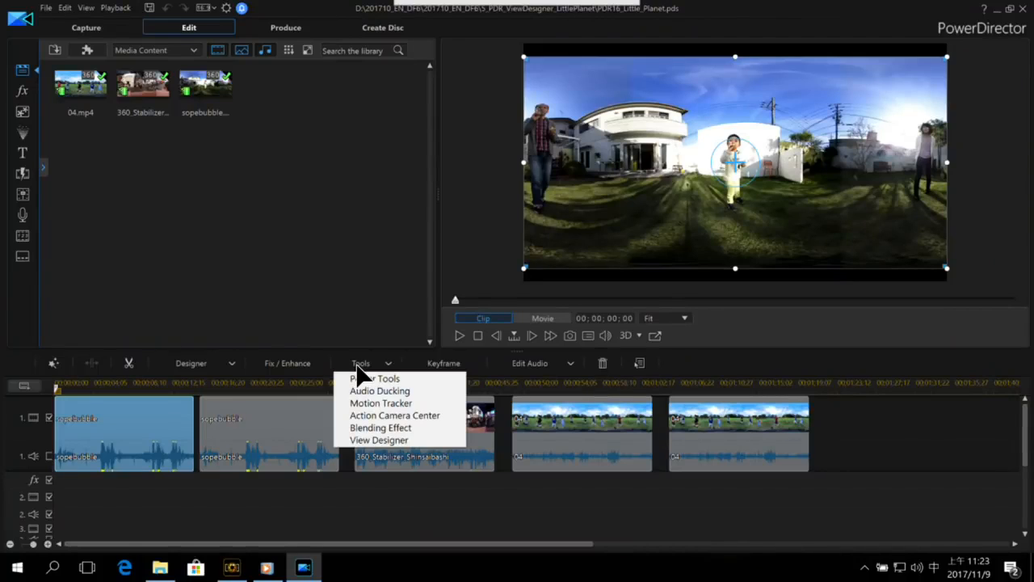
{"action": "left_click", "coordinate": [379, 439]}
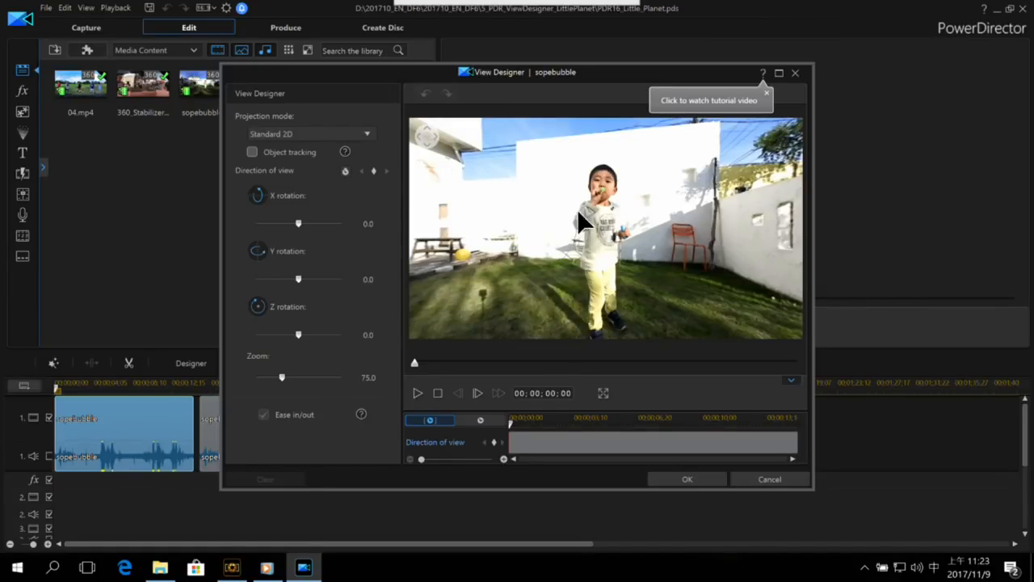
{"action": "mouse_move", "coordinate": [607, 220]}
{"action": "left_mouse_down"}
{"action": "mouse_move", "coordinate": [602, 234]}
{"action": "mouse_move", "coordinate": [605, 220]}
{"action": "mouse_move", "coordinate": [612, 227]}
{"action": "mouse_move", "coordinate": [604, 220]}
{"action": "left_mouse_up"}
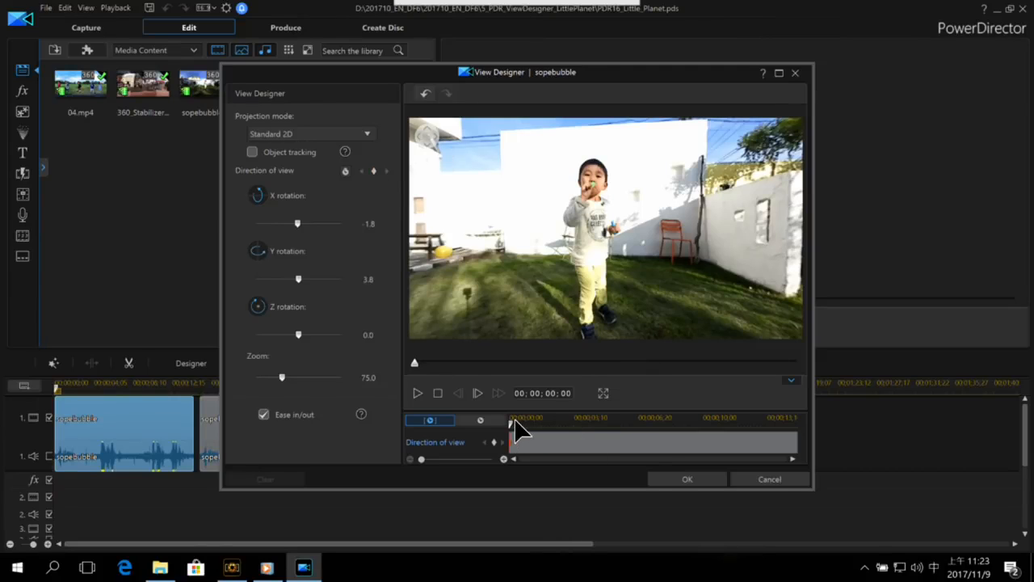
Add view keyframes: the boy at 00;00;01;25 with zoom 67.5, and the man at 00;00;05;01 with X rotation 24.4 and Y rotation -148.6.
{"action": "left_click_drag", "start_coordinate": [519, 420], "coordinate": [550, 420]}
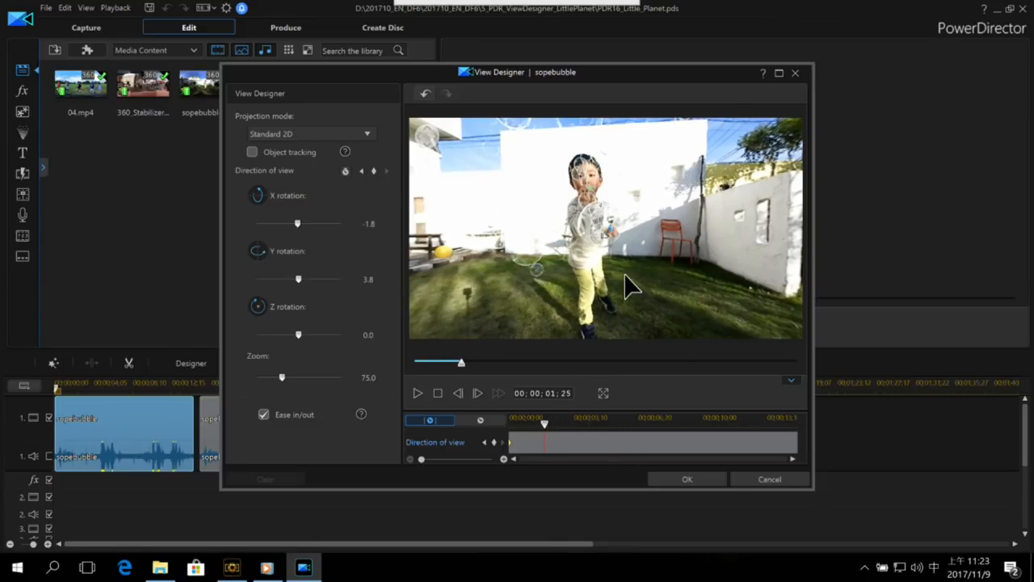
{"action": "scroll", "coordinate": [625, 275], "scroll_direction": "up", "scroll_amount": 2}
{"action": "left_click_drag", "start_coordinate": [624, 274], "coordinate": [639, 275]}
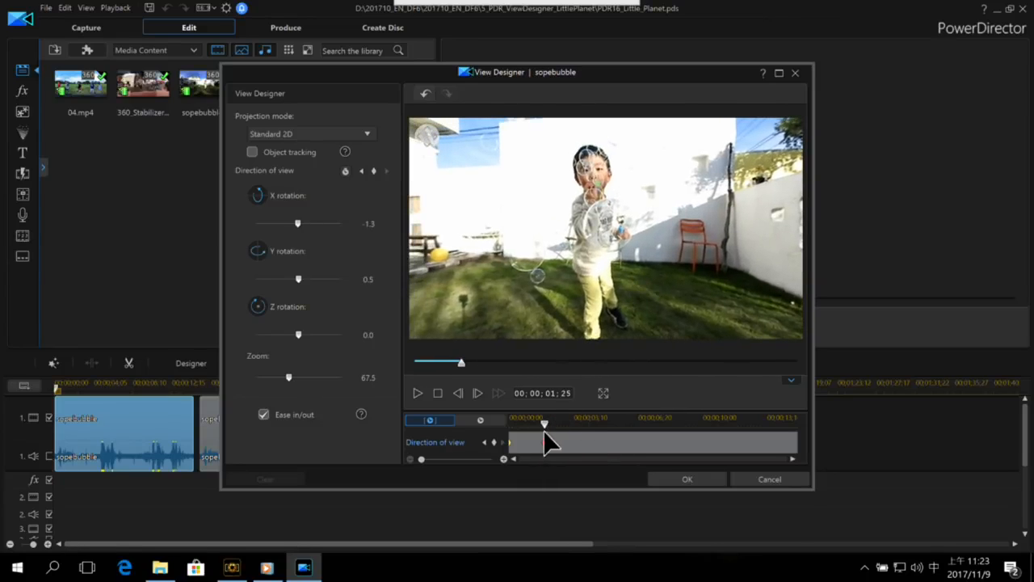
{"action": "left_click_drag", "start_coordinate": [548, 422], "coordinate": [610, 421]}
{"action": "left_click_drag", "start_coordinate": [489, 256], "coordinate": [608, 292]}
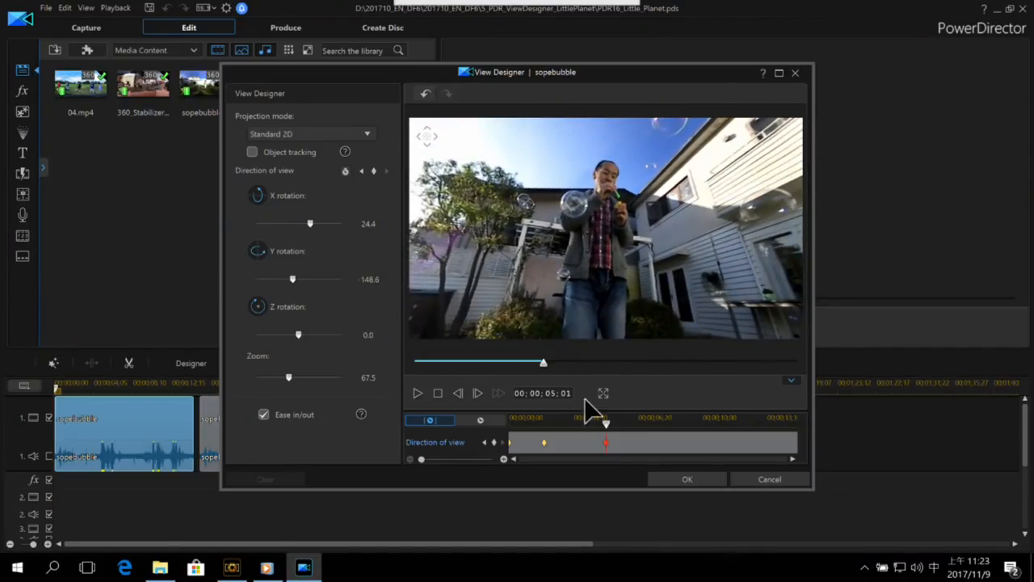
Widen the view of the man to zoom 82.5 at 00;00;06;17, and turn the view onward around 00;00;08;20.
{"action": "left_click_drag", "start_coordinate": [606, 421], "coordinate": [636, 421]}
{"action": "scroll", "coordinate": [615, 283], "scroll_direction": "down", "scroll_amount": 3}
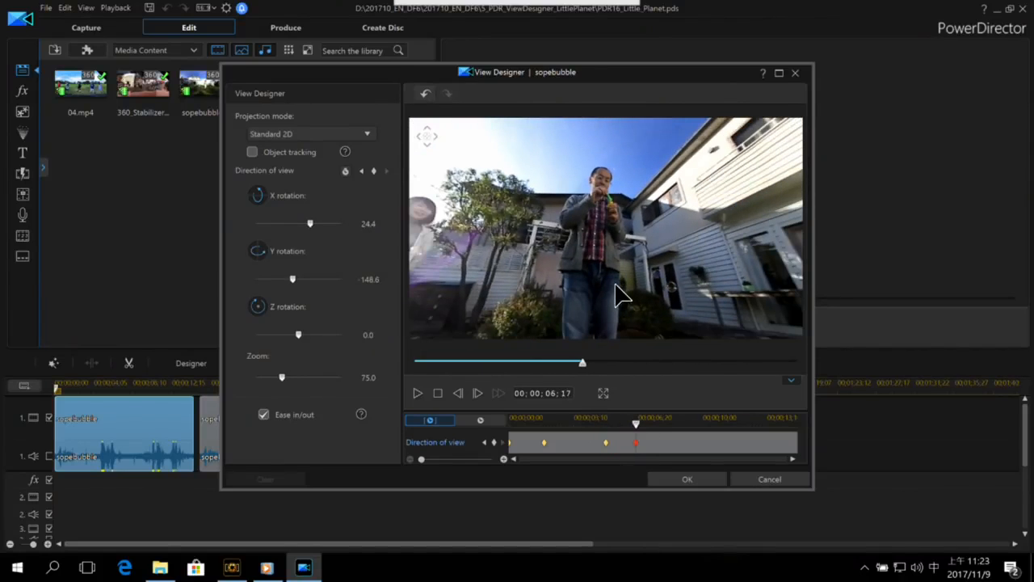
{"action": "scroll", "coordinate": [622, 296], "scroll_direction": "down", "scroll_amount": 1}
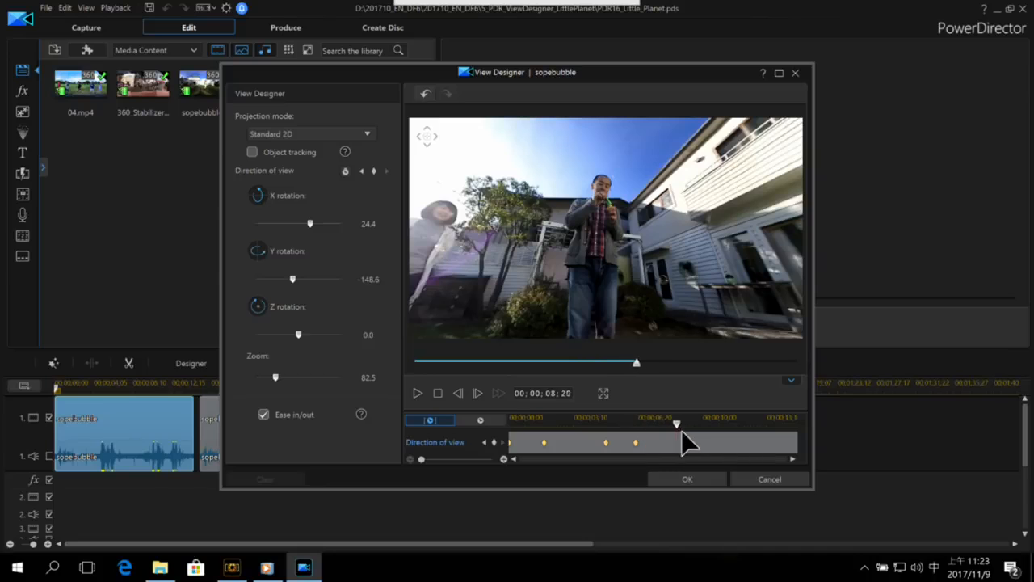
{"action": "left_click_drag", "start_coordinate": [681, 429], "coordinate": [685, 430]}
{"action": "left_click_drag", "start_coordinate": [556, 243], "coordinate": [639, 233]}
Turn the view back to the boy with zoom 60.0 at 00;00;12;13, and widen it to zoom 82.5 at 00;00;14;02.
{"action": "left_click_drag", "start_coordinate": [684, 444], "coordinate": [749, 423]}
{"action": "scroll", "coordinate": [622, 287], "scroll_direction": "up", "scroll_amount": 3}
{"action": "left_click_drag", "start_coordinate": [608, 246], "coordinate": [671, 235]}
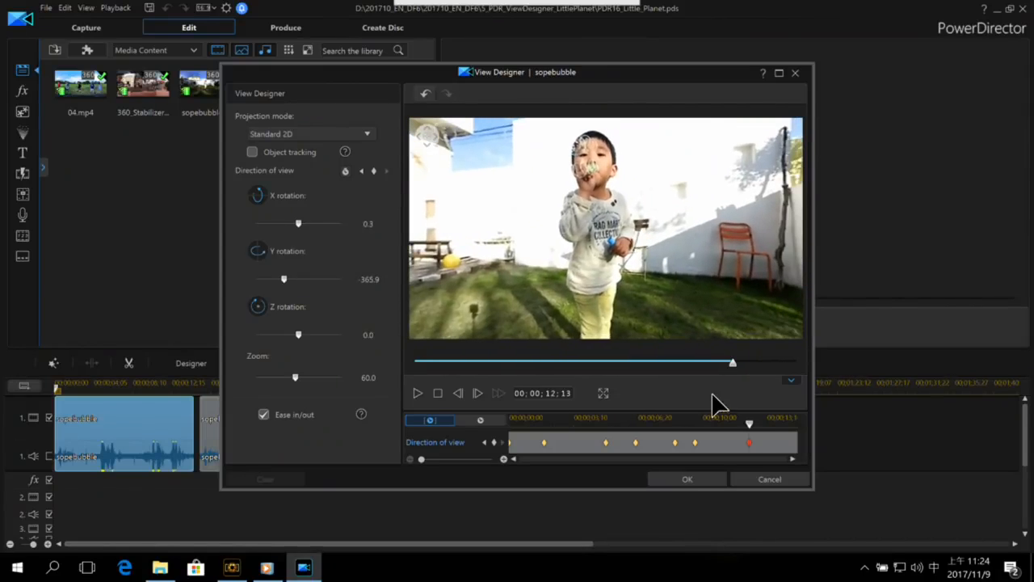
{"action": "left_click_drag", "start_coordinate": [749, 421], "coordinate": [781, 423]}
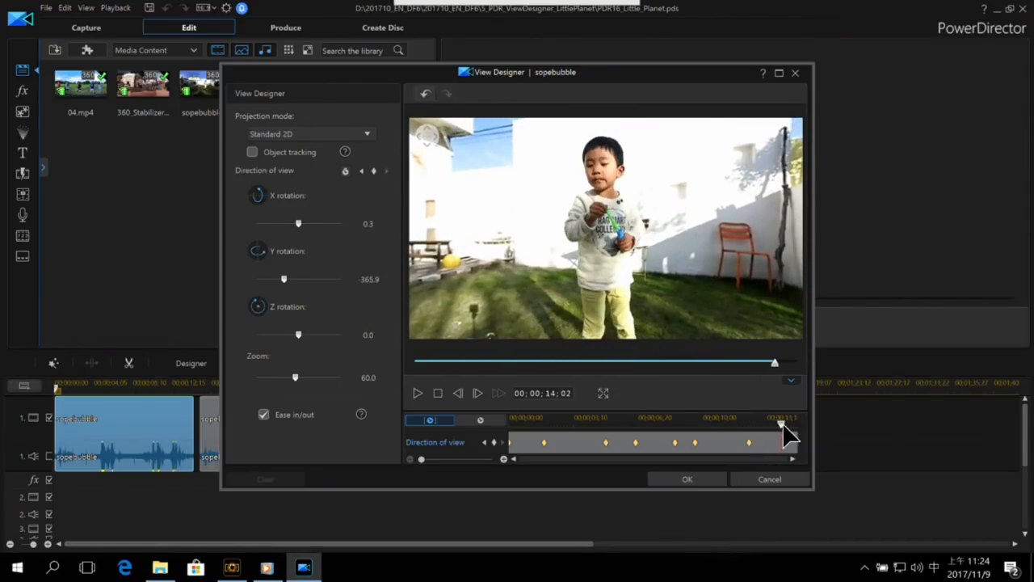
{"action": "scroll", "coordinate": [637, 272], "scroll_direction": "down", "scroll_amount": 5}
{"action": "left_click_drag", "start_coordinate": [650, 270], "coordinate": [622, 255]}
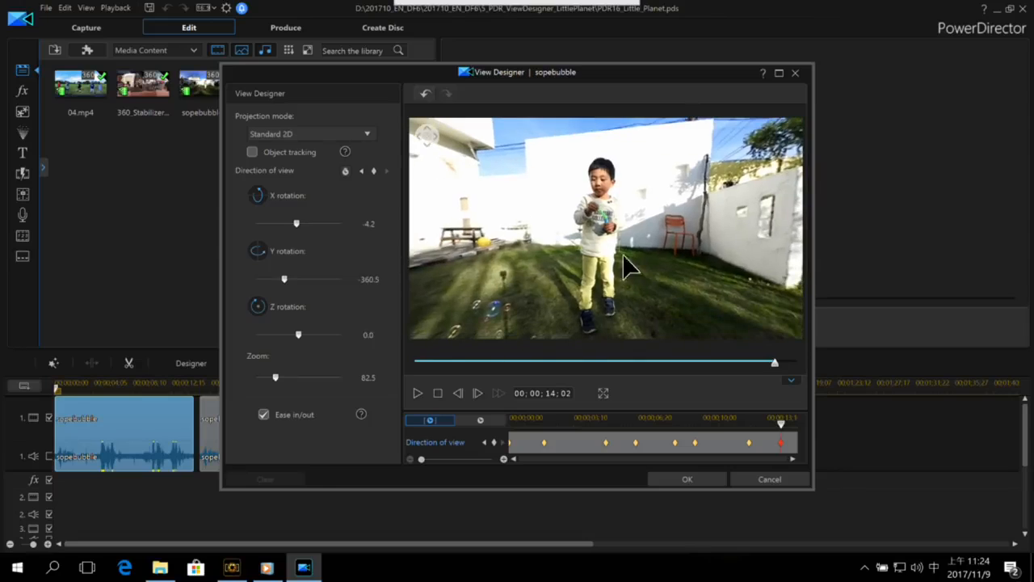
Preview the keyframed camera view from the start of the clip and apply the View Designer changes.
{"action": "left_click", "coordinate": [422, 363]}
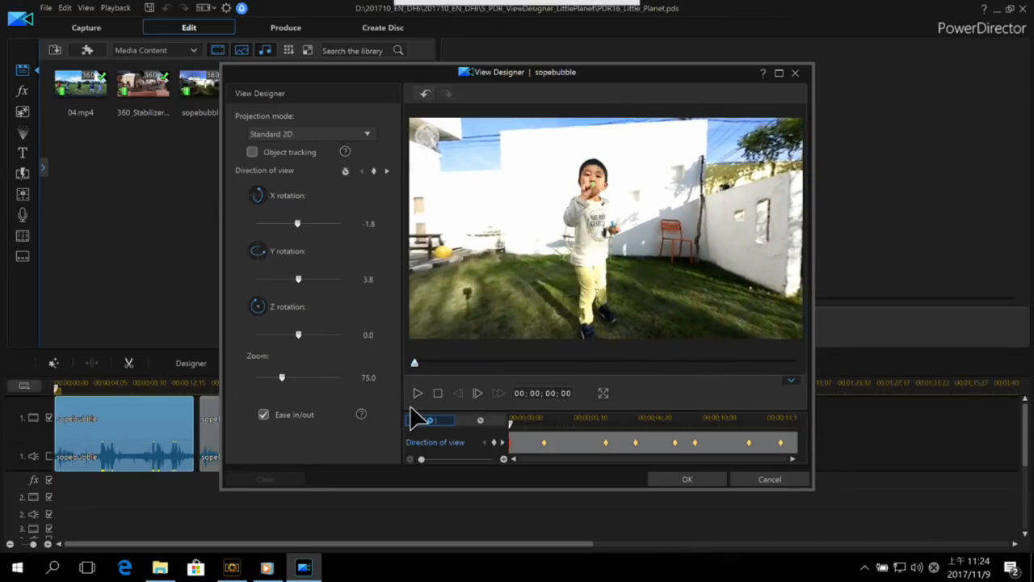
{"action": "left_click", "coordinate": [420, 392]}
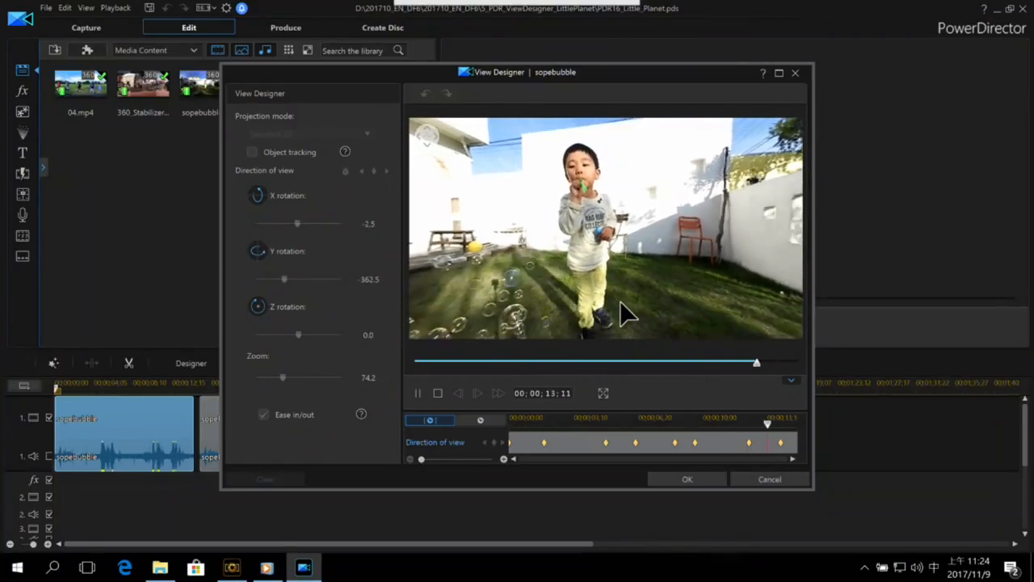
{"action": "left_click", "coordinate": [703, 483]}
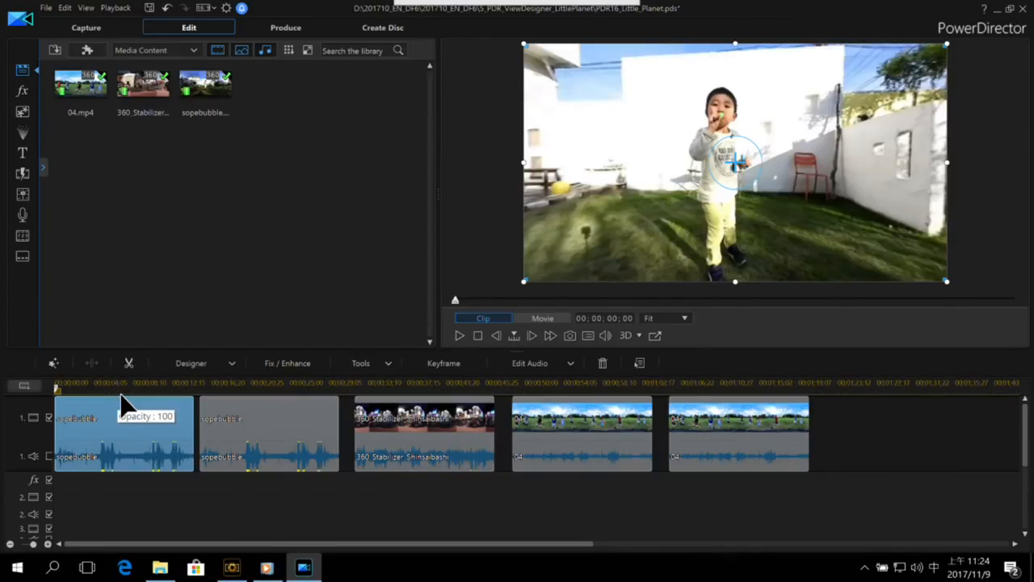
Play the beginning of the first sopebubble clip on the timeline to view the edited camera movement.
{"action": "left_click", "coordinate": [158, 532]}
{"action": "key", "text": "space"}
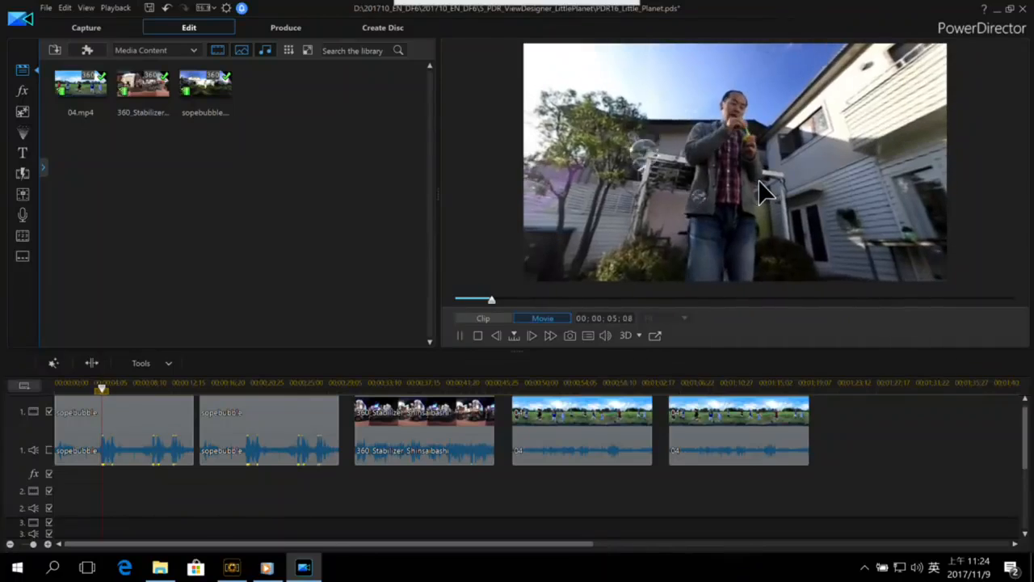
{"action": "key", "text": "space"}
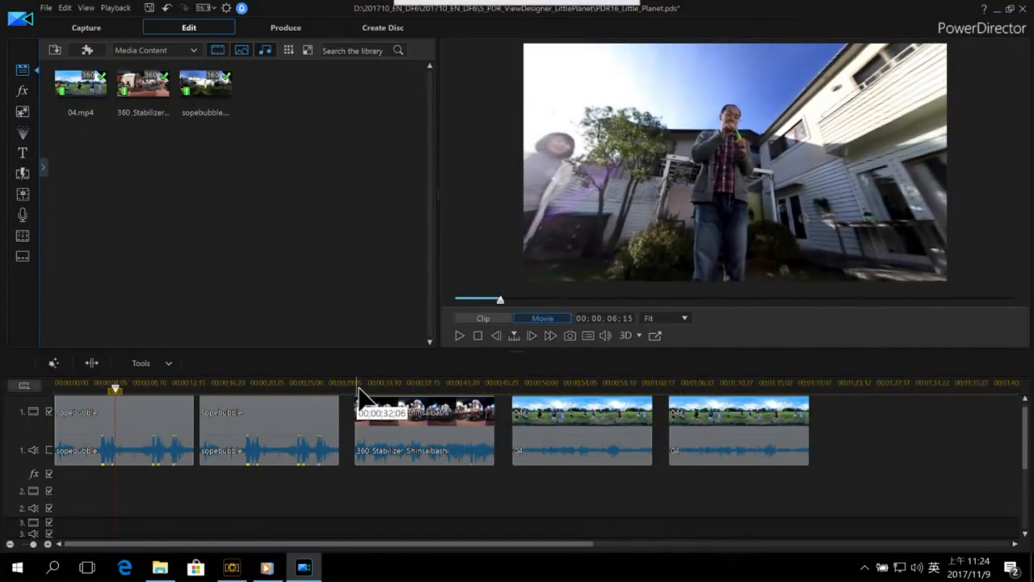
Open the first 04 clip on the timeline in View Designer.
{"action": "left_click", "coordinate": [518, 385]}
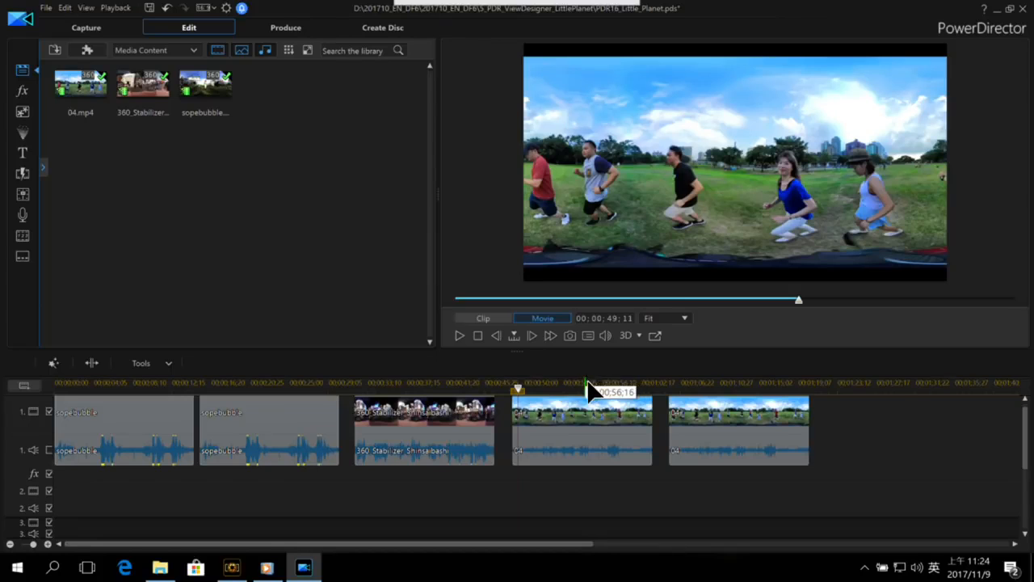
{"action": "left_click", "coordinate": [571, 412]}
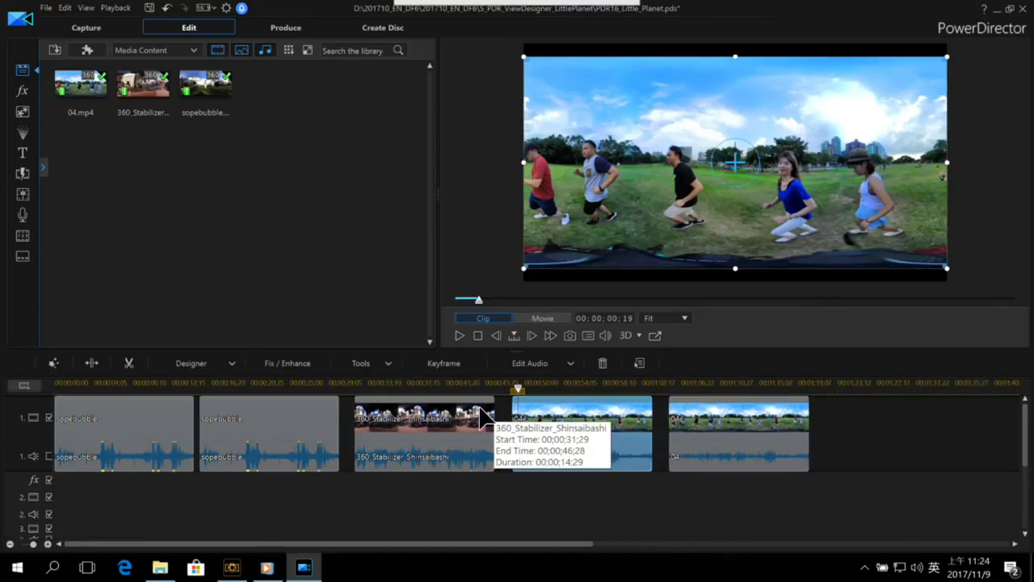
{"action": "left_click", "coordinate": [380, 370]}
{"action": "left_click", "coordinate": [387, 439]}
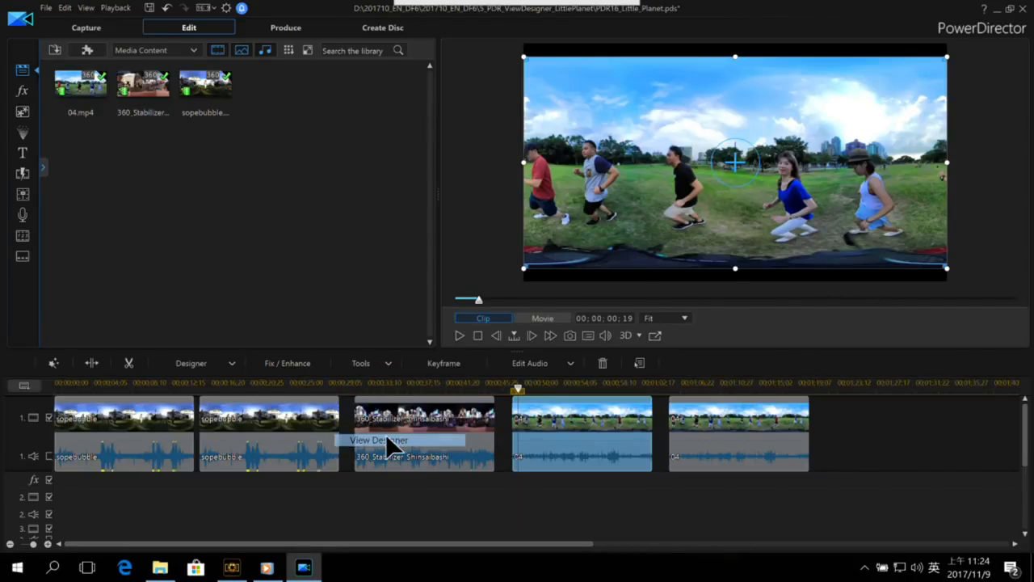
Change the 04 clip's projection mode to Little Planet and accept resetting all settings.
{"action": "left_click", "coordinate": [366, 135]}
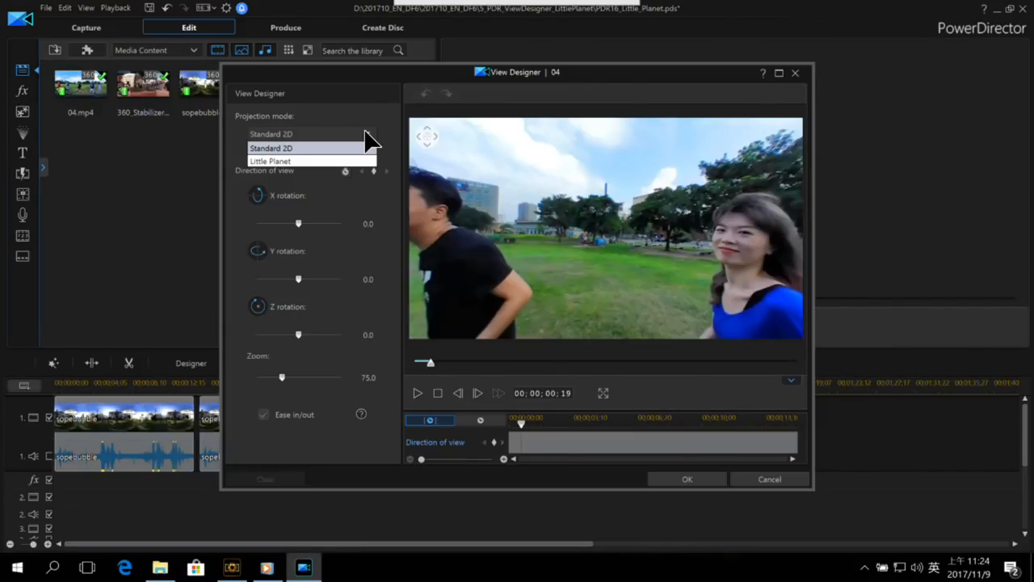
{"action": "left_click", "coordinate": [279, 148]}
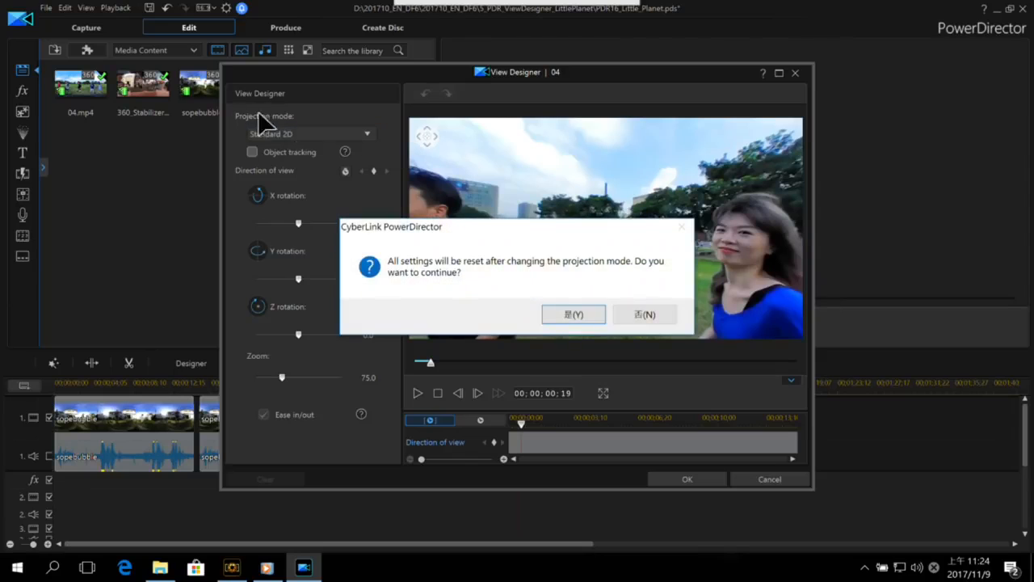
{"action": "left_click", "coordinate": [646, 317]}
{"action": "left_click", "coordinate": [309, 136]}
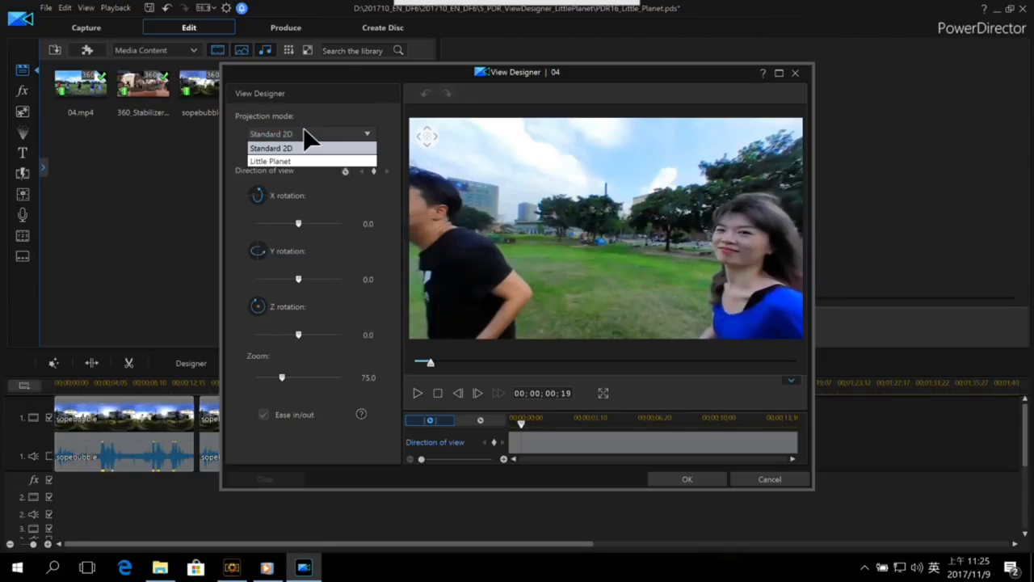
{"action": "left_click", "coordinate": [278, 161]}
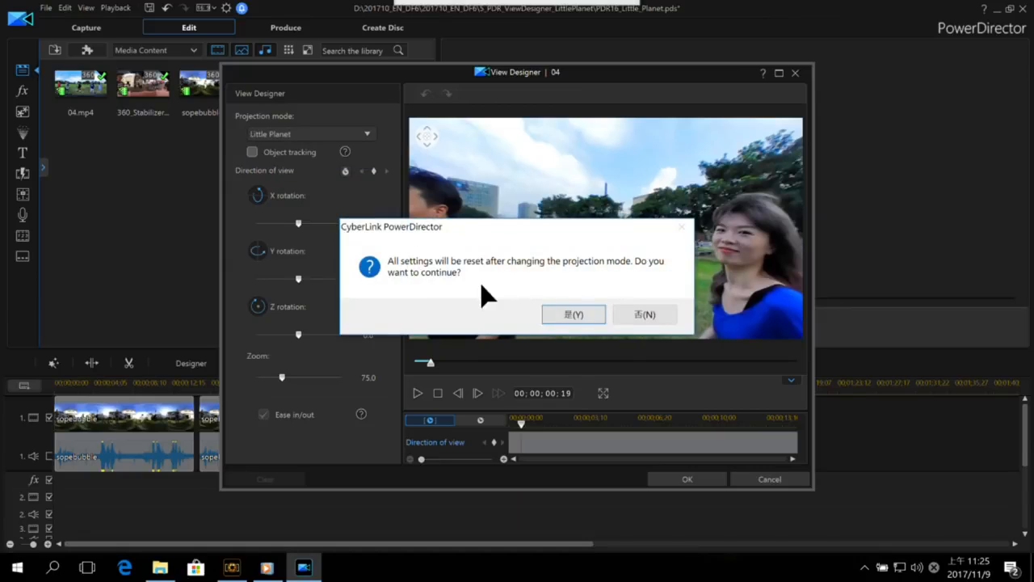
{"action": "left_click", "coordinate": [561, 316]}
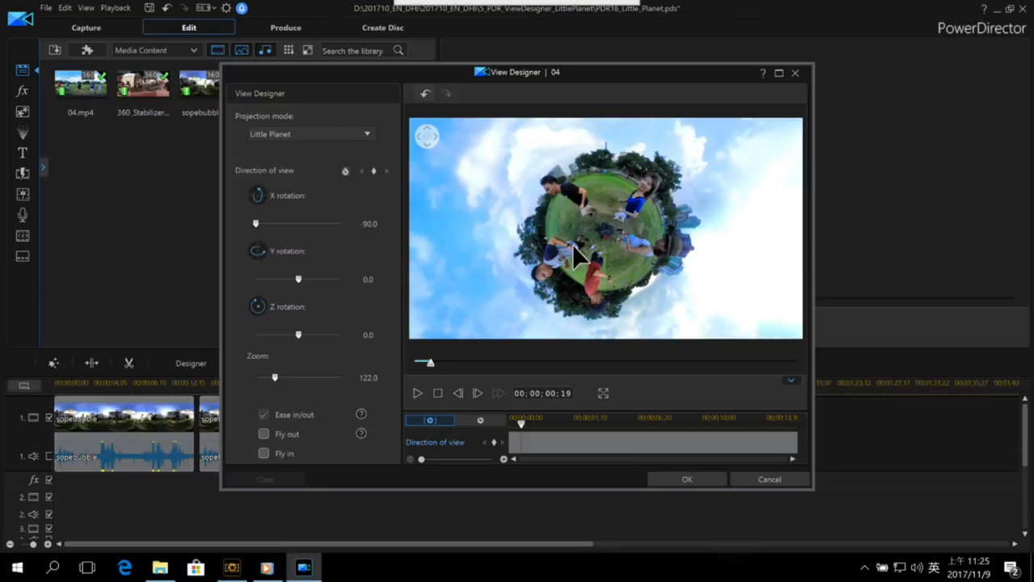
Keyframe a ground-level start with X rotation -13.3 and zoom 61.0, and a full planet view at 00;00;01;27 with X rotation -90.0 and zoom 122.0.
{"action": "left_click_drag", "start_coordinate": [522, 430], "coordinate": [509, 424]}
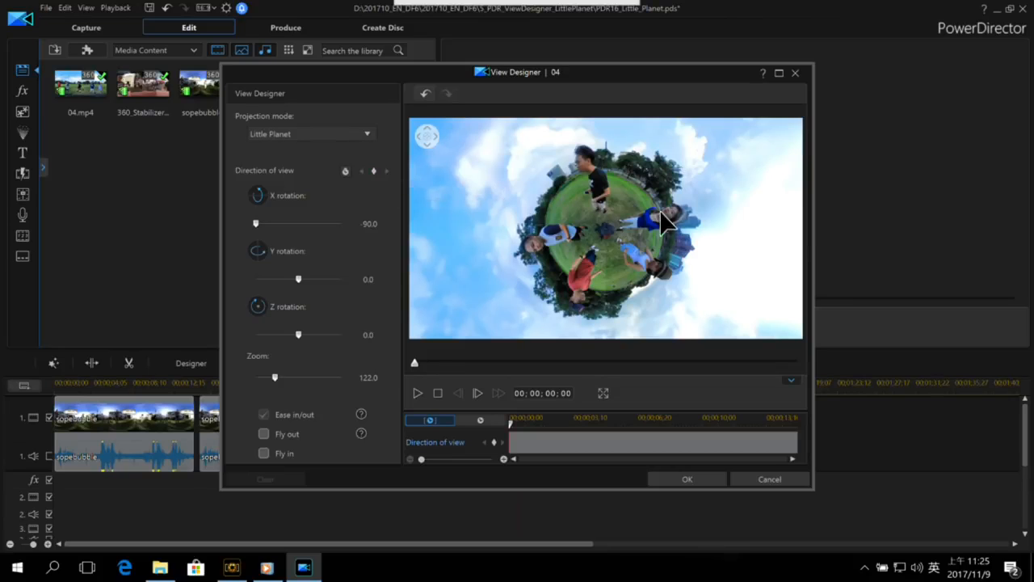
{"action": "left_click_drag", "start_coordinate": [632, 180], "coordinate": [653, 241]}
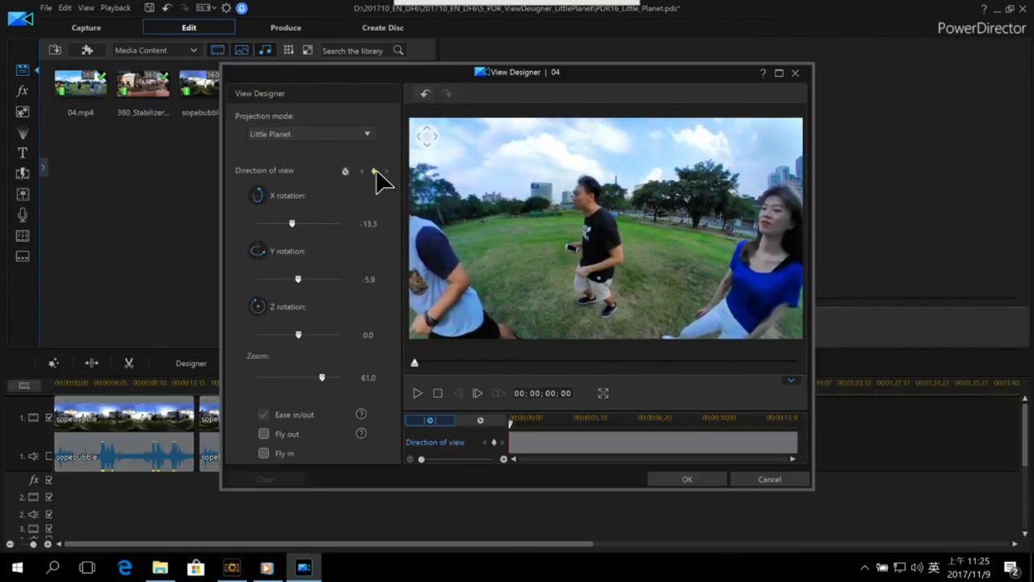
{"action": "left_click_drag", "start_coordinate": [511, 424], "coordinate": [549, 428]}
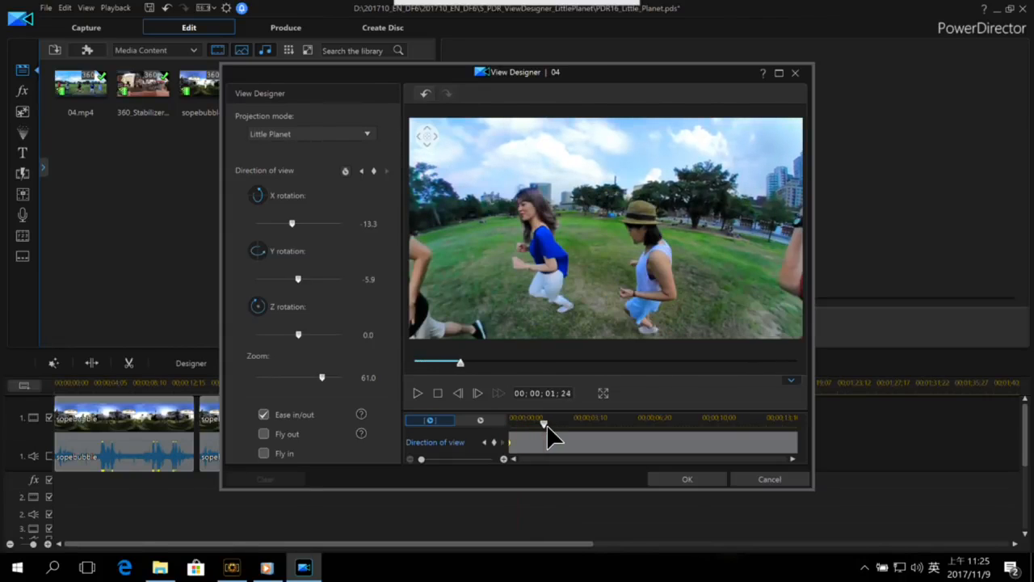
{"action": "left_click_drag", "start_coordinate": [631, 221], "coordinate": [644, 199]}
{"action": "scroll", "coordinate": [671, 184], "scroll_direction": "down", "scroll_amount": 4}
{"action": "scroll", "coordinate": [644, 200], "scroll_direction": "down", "scroll_amount": 3}
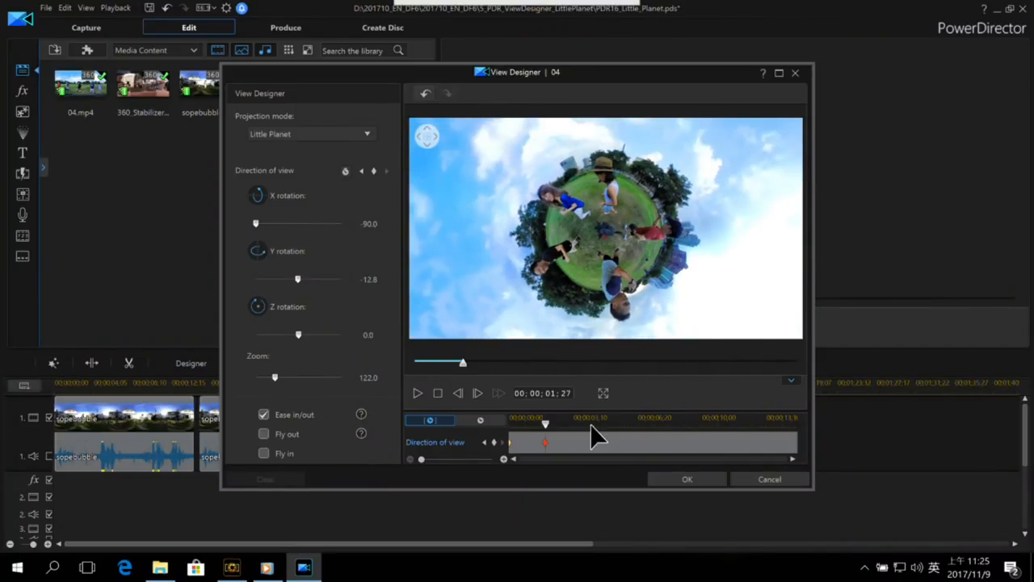
Play the 04 clip's preview to watch the transition from ground level to the Little Planet view.
{"action": "left_click", "coordinate": [417, 392]}
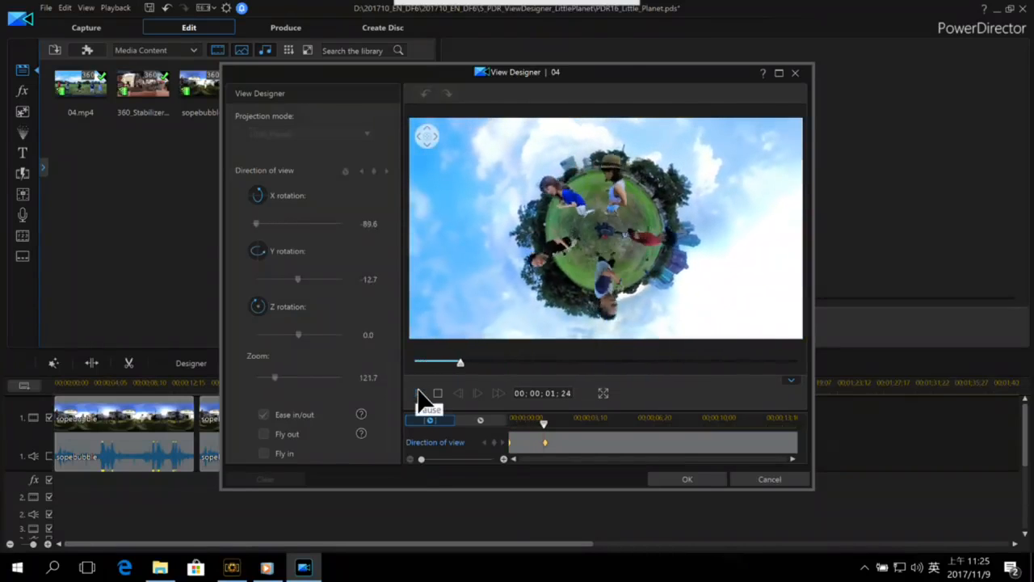
{"action": "left_click", "coordinate": [417, 392]}
{"action": "left_click", "coordinate": [417, 392]}
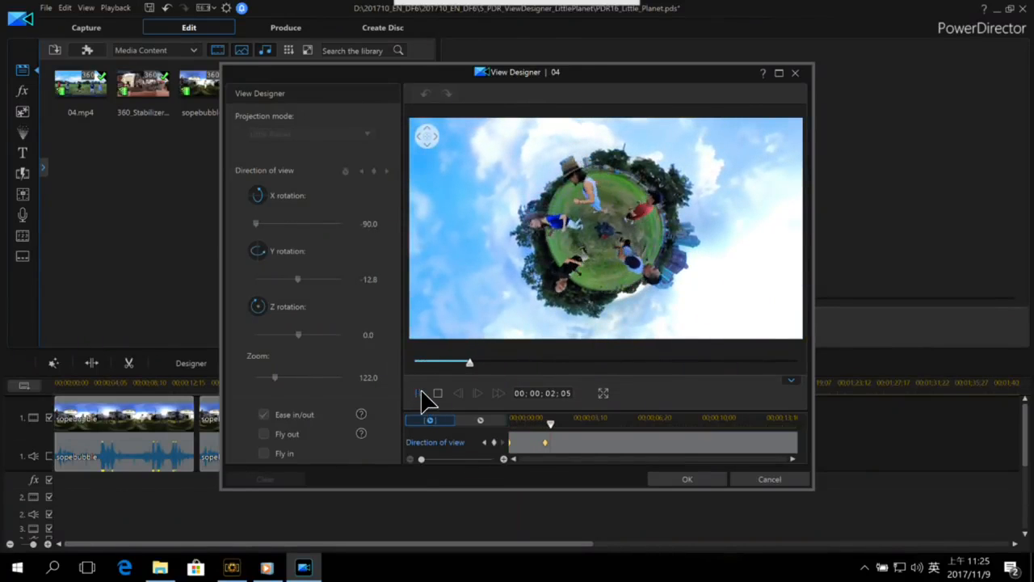
{"action": "left_click", "coordinate": [416, 393]}
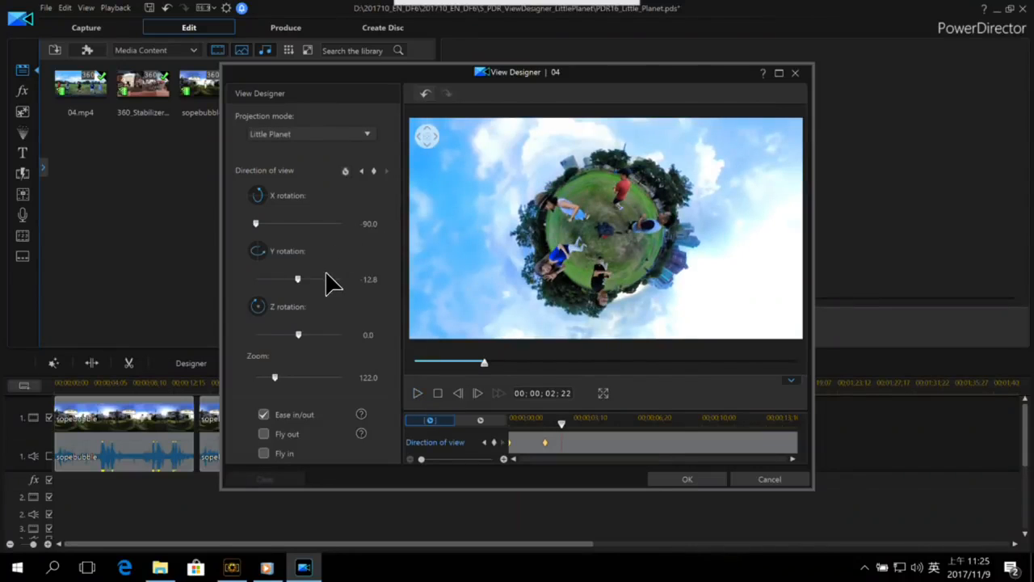
Keyframe the planet view with Y rotation 65.5 at 00;00;02;22, zoom 109.8 at 00;00;03;29, and zoom 122.0 at 00;00;04;23.
{"action": "left_click_drag", "start_coordinate": [300, 280], "coordinate": [305, 281]}
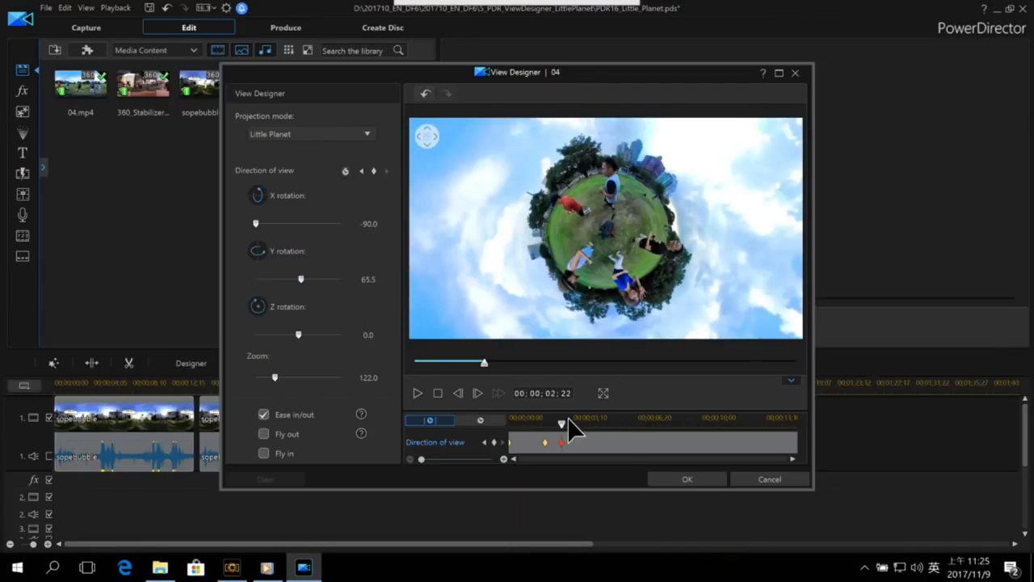
{"action": "left_click_drag", "start_coordinate": [560, 421], "coordinate": [585, 424]}
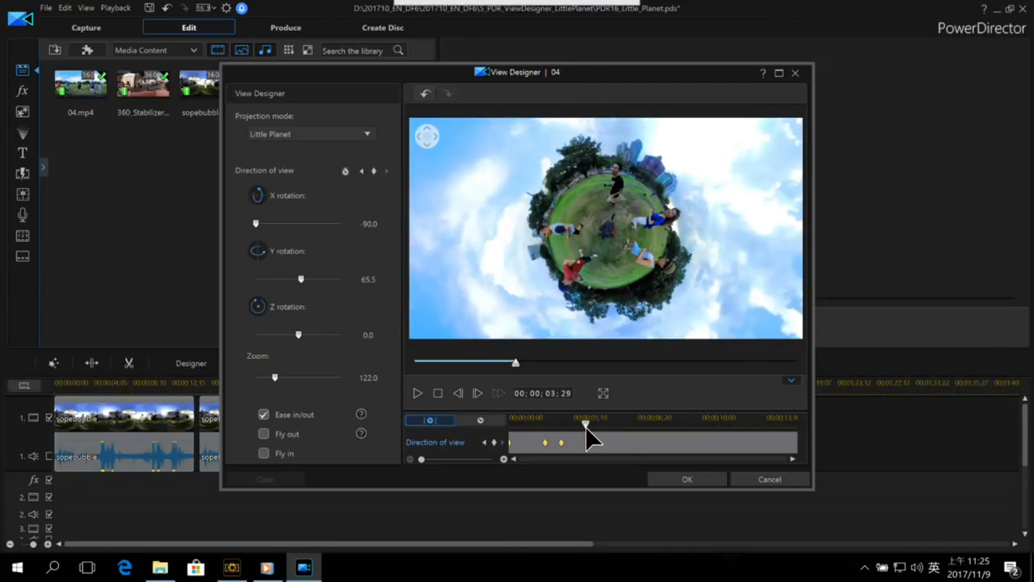
{"action": "scroll", "coordinate": [628, 241], "scroll_direction": "up", "scroll_amount": 2}
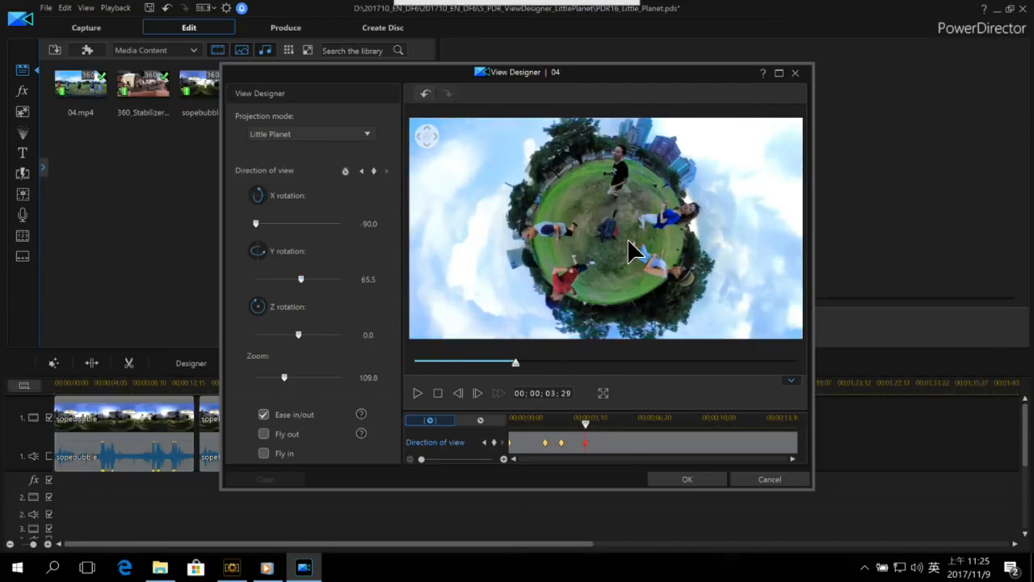
{"action": "left_click", "coordinate": [601, 417]}
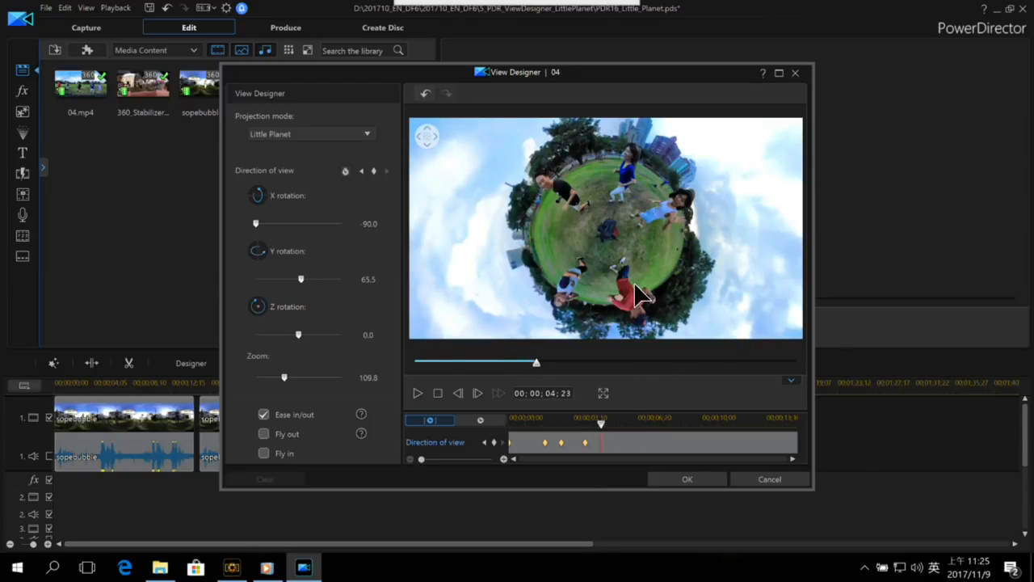
Keyframe zoom 109.8 with X rotation -90.0 and Y rotation 71.0 at 00;00;05;22, and an inverted view with X rotation 90.0 at 00;00;08;00.
{"action": "left_click_drag", "start_coordinate": [605, 422], "coordinate": [622, 428]}
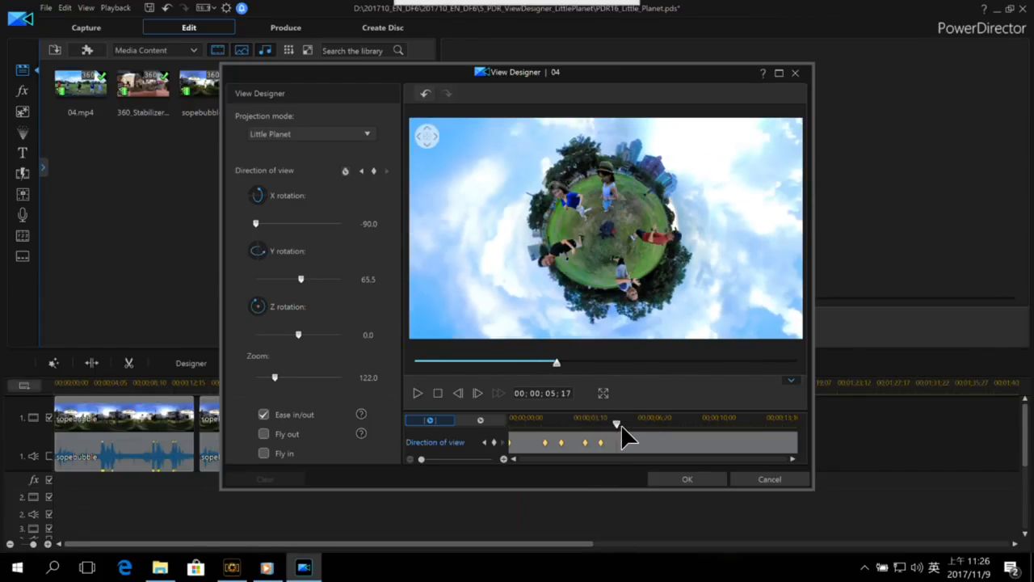
{"action": "scroll", "coordinate": [657, 291], "scroll_direction": "up", "scroll_amount": 2}
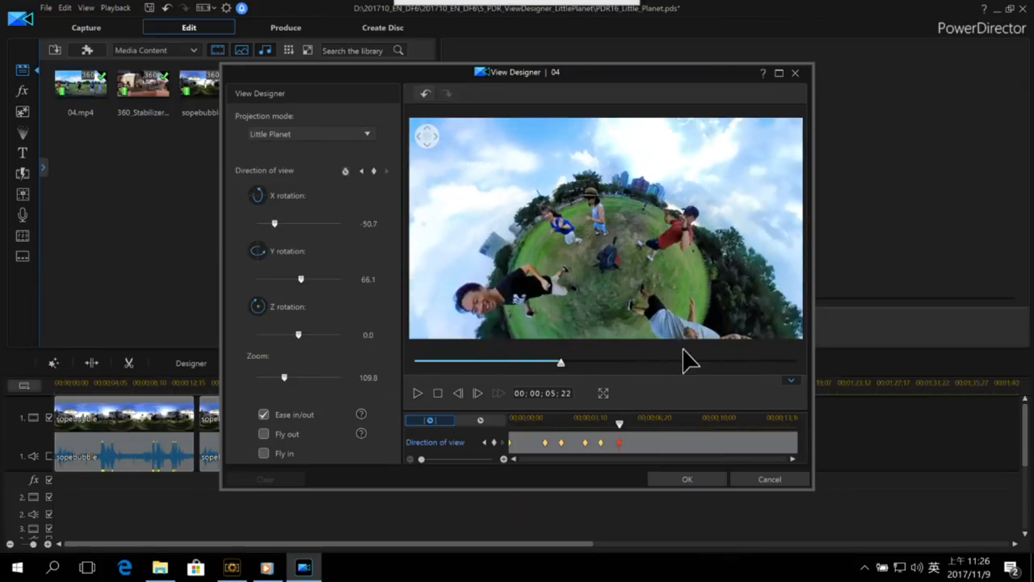
{"action": "left_click_drag", "start_coordinate": [694, 249], "coordinate": [661, 173]}
{"action": "left_click_drag", "start_coordinate": [623, 421], "coordinate": [668, 426]}
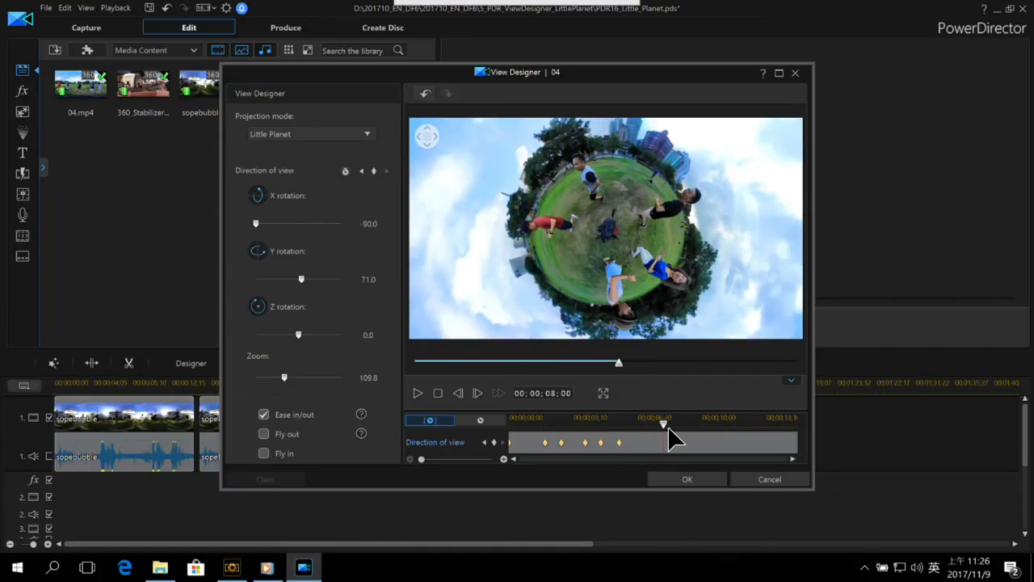
{"action": "left_click_drag", "start_coordinate": [679, 198], "coordinate": [595, 258]}
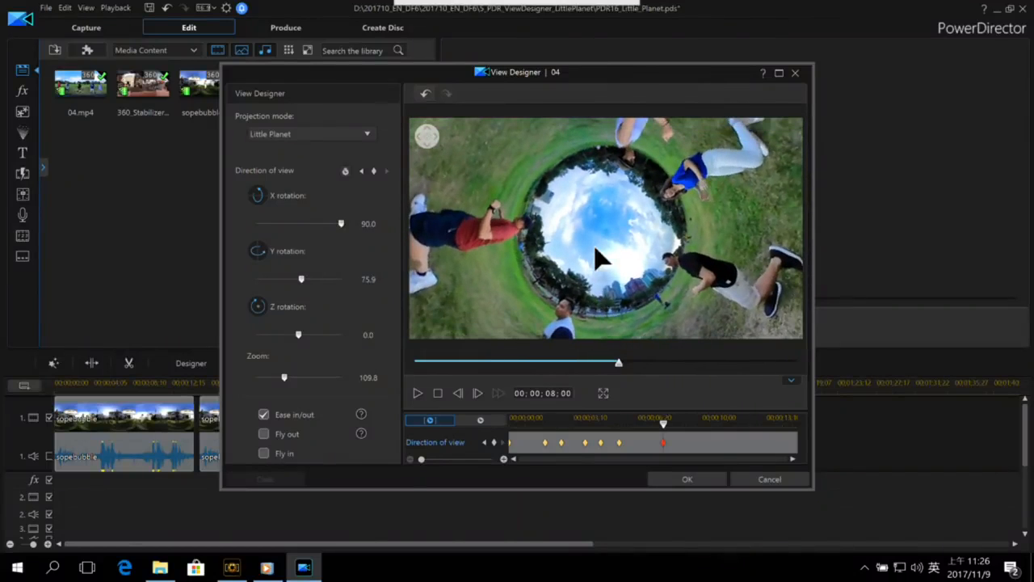
Play the 04 clip's preview from near the start through the inverted planet view, and pause it.
{"action": "left_click", "coordinate": [511, 421]}
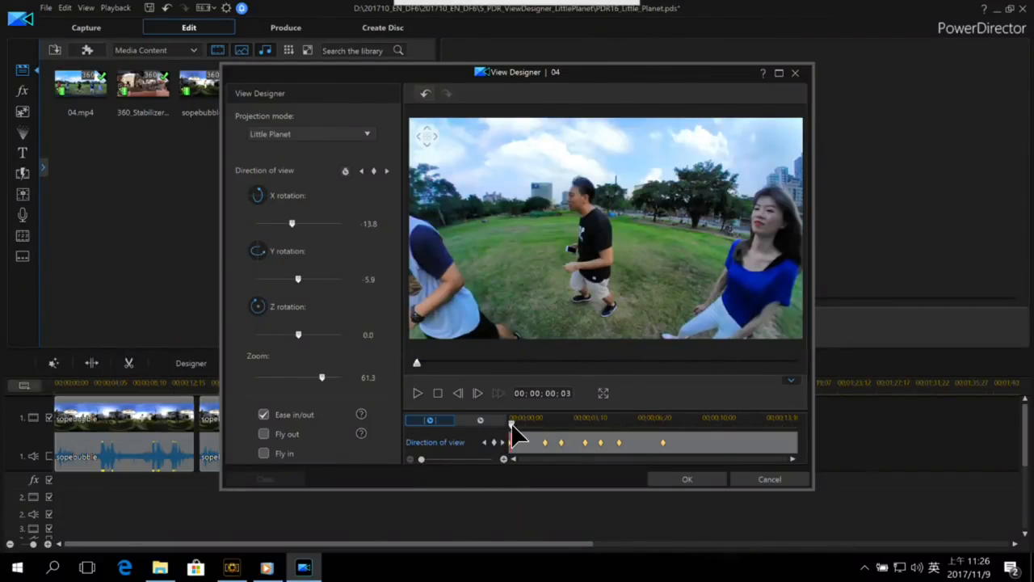
{"action": "left_click", "coordinate": [414, 391]}
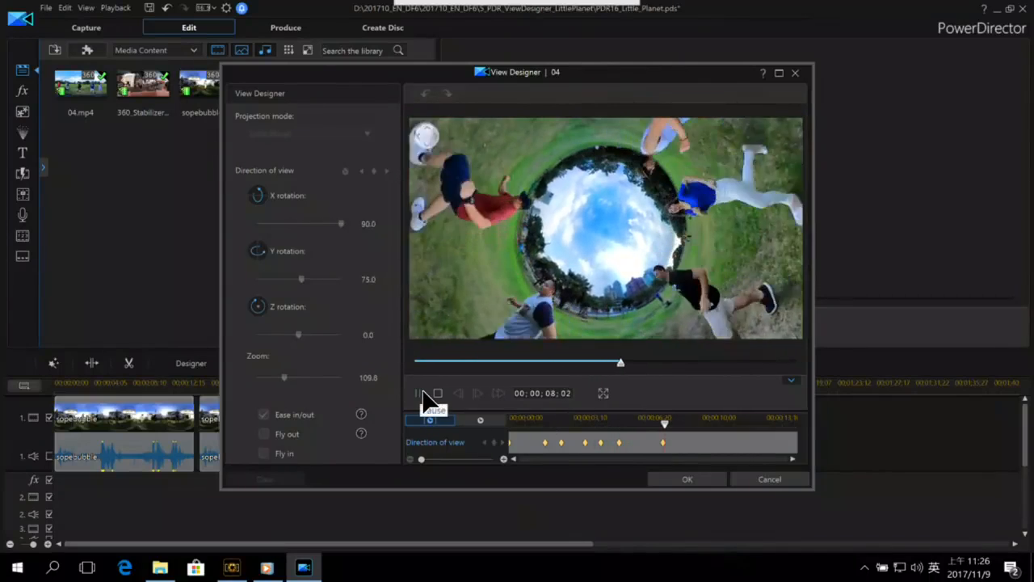
{"action": "left_click", "coordinate": [423, 392]}
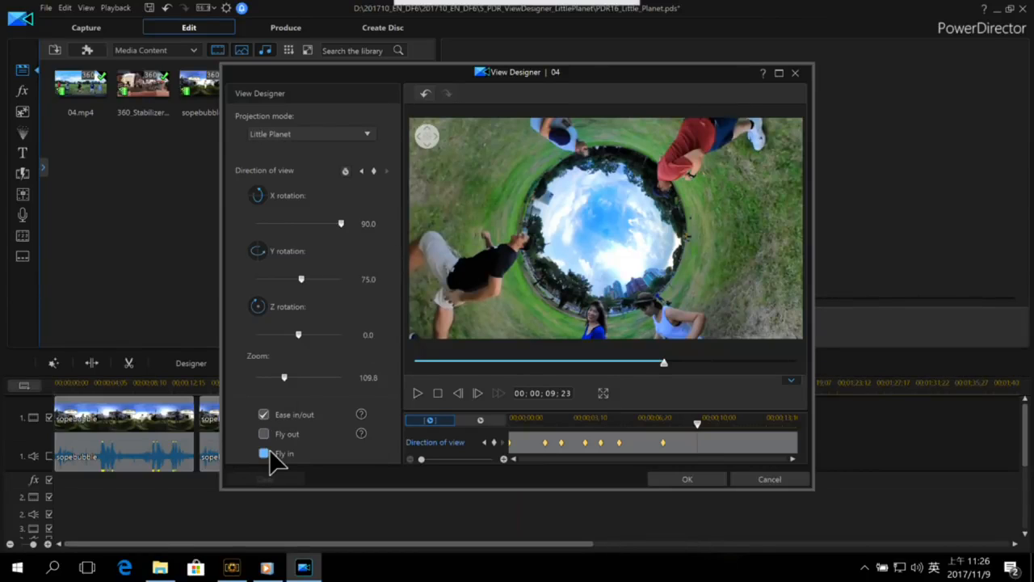
Remove all Direction of view keyframes from the 04 clip.
{"action": "right_click", "coordinate": [540, 438]}
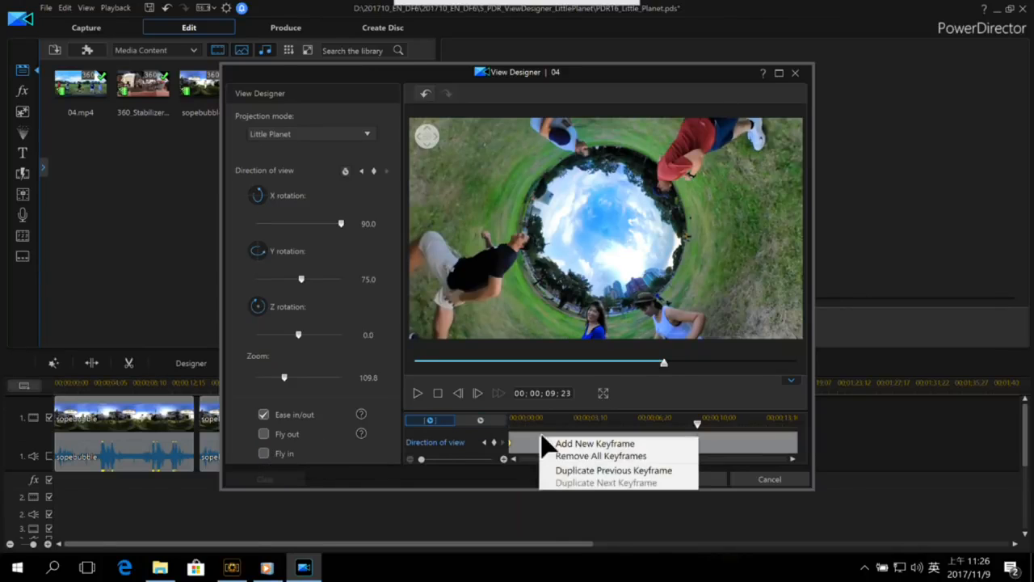
{"action": "left_click", "coordinate": [606, 457]}
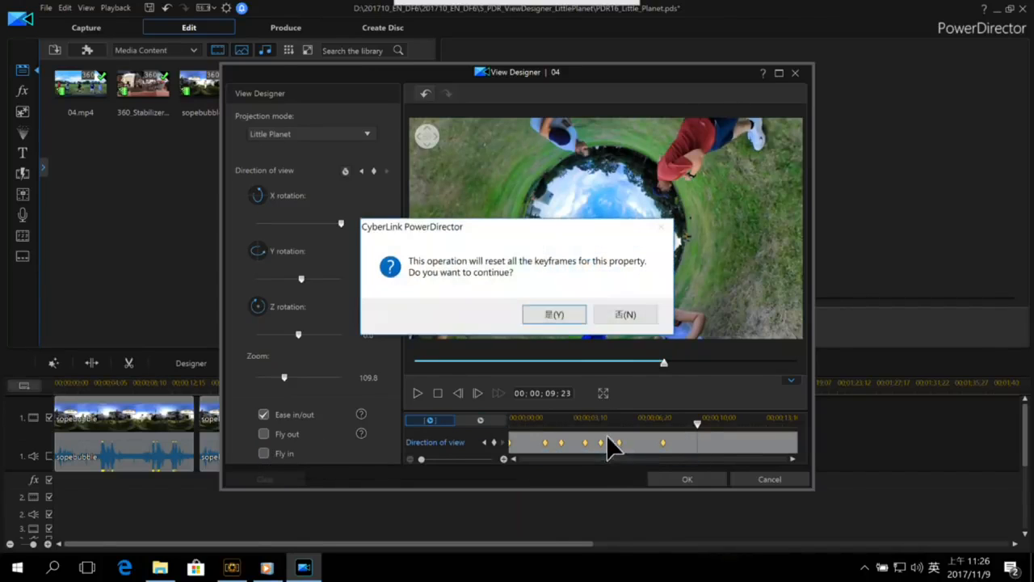
Reset all direction-of-view keyframes of the Little Planet clip and return the playhead to its start.
{"action": "left_click", "coordinate": [557, 315]}
{"action": "left_click", "coordinate": [526, 420]}
{"action": "left_click", "coordinate": [459, 393]}
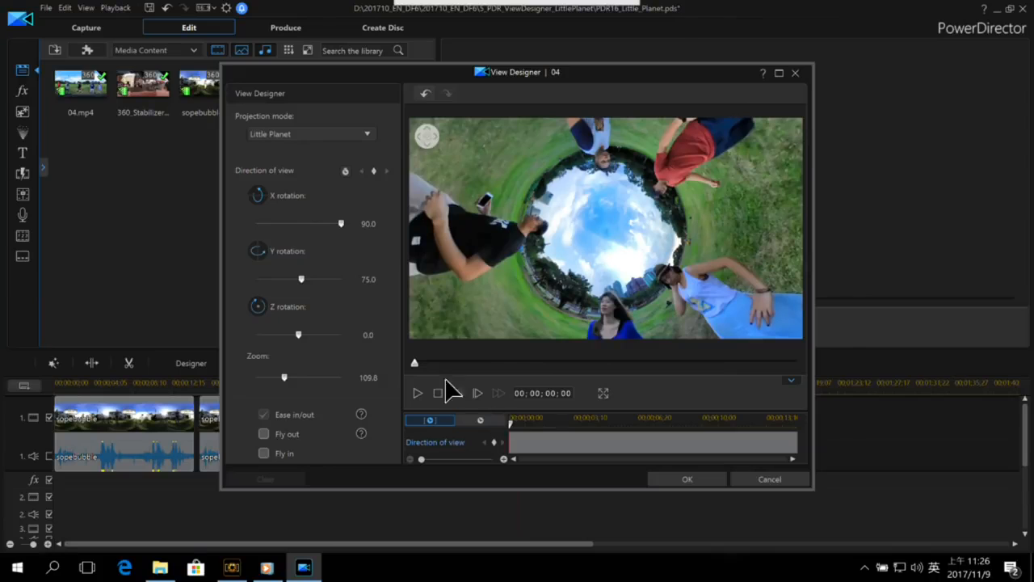
Turn the Little Planet view to about X -88.5 and Y 63, and set its zoom to about 122.
{"action": "left_click_drag", "start_coordinate": [605, 170], "coordinate": [629, 205]}
{"action": "scroll", "coordinate": [628, 215], "scroll_direction": "down", "scroll_amount": 2}
{"action": "scroll", "coordinate": [629, 205], "scroll_direction": "up", "scroll_amount": 1}
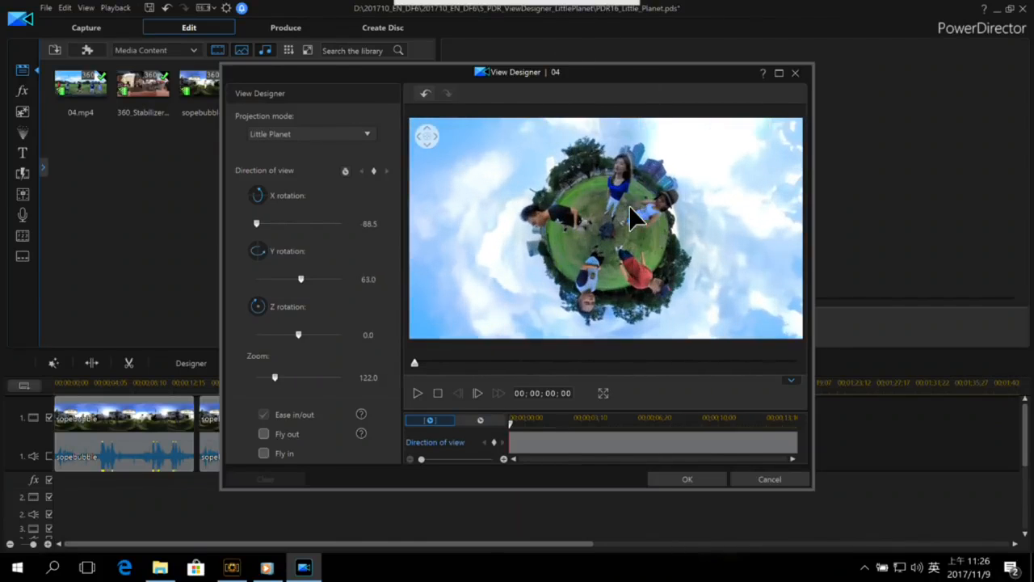
Enable the Fly out effect, preview the animation, and apply the view design to the clip.
{"action": "left_click", "coordinate": [266, 434]}
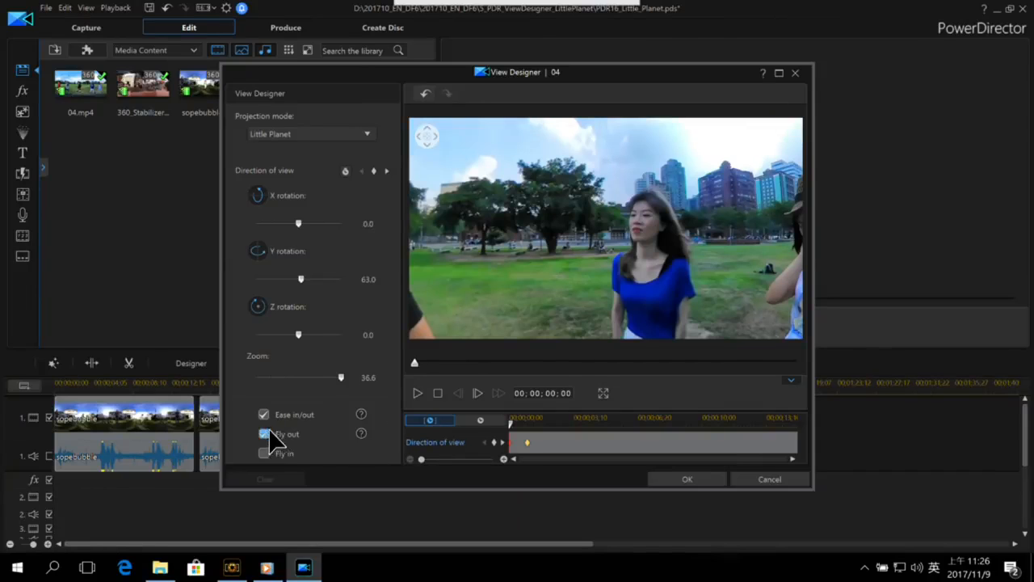
{"action": "left_click", "coordinate": [418, 394]}
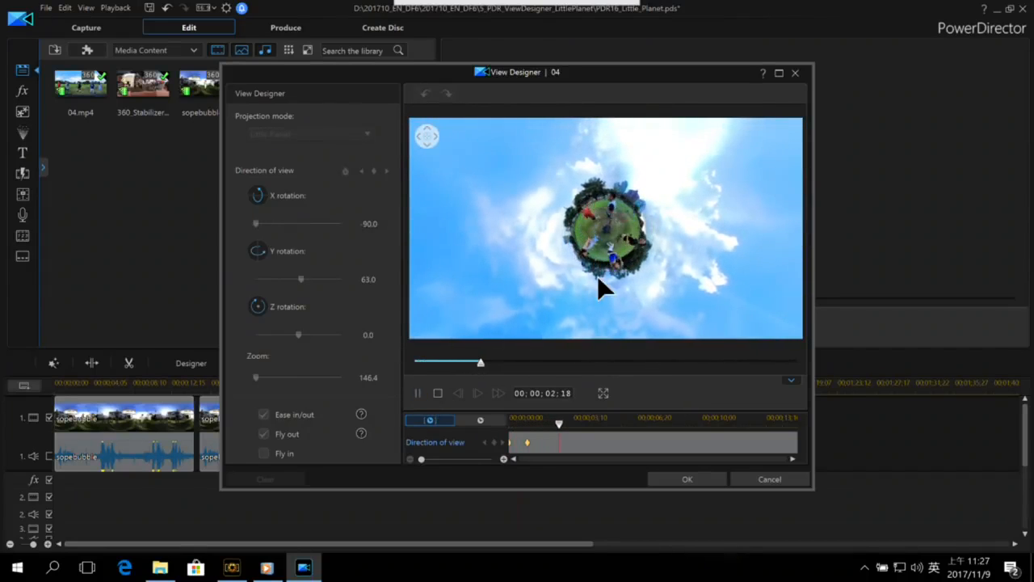
{"action": "left_click", "coordinate": [419, 393]}
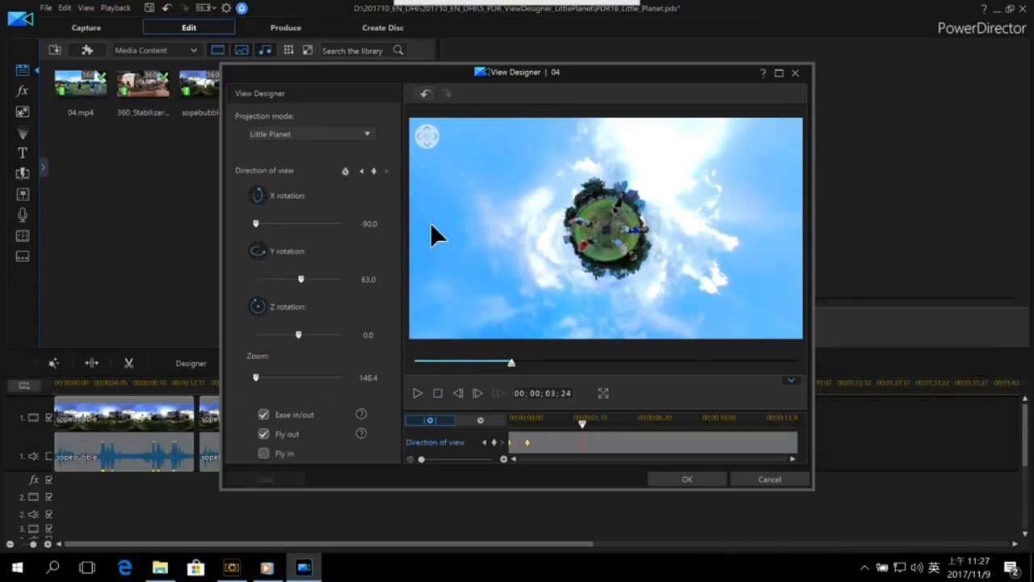
{"action": "left_click", "coordinate": [692, 479]}
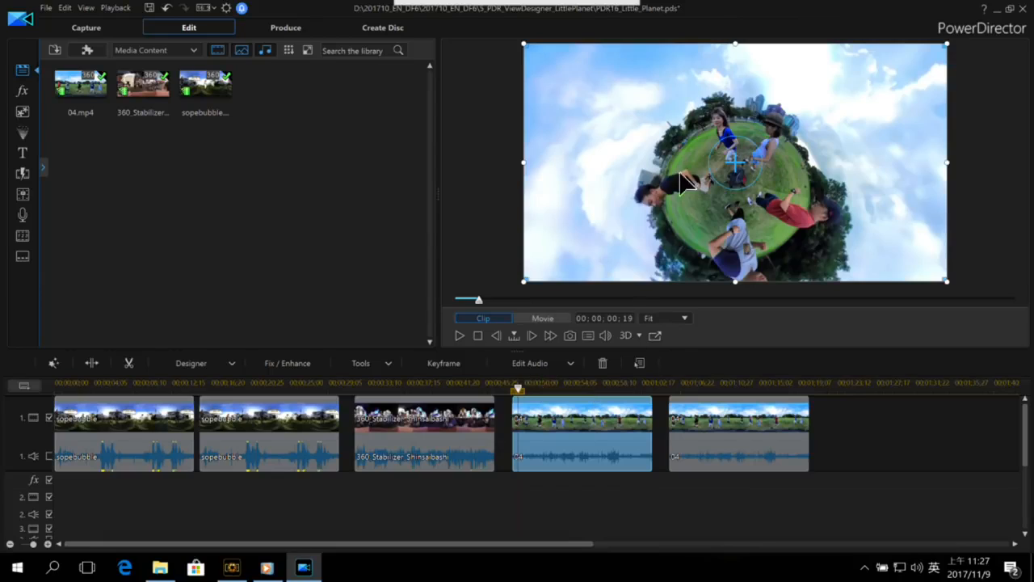
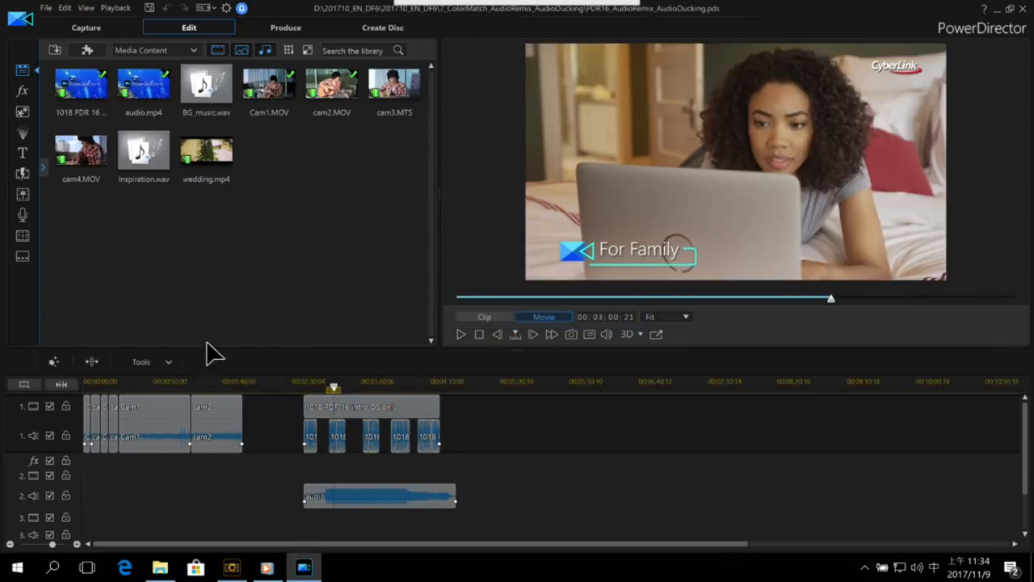
Place the playhead at 00;00;02;08 in the first Cam1 clip and enlarge the preview area.
{"action": "left_click", "coordinate": [85, 383]}
{"action": "scroll", "coordinate": [132, 397], "scroll_direction": "up", "scroll_amount": 3}
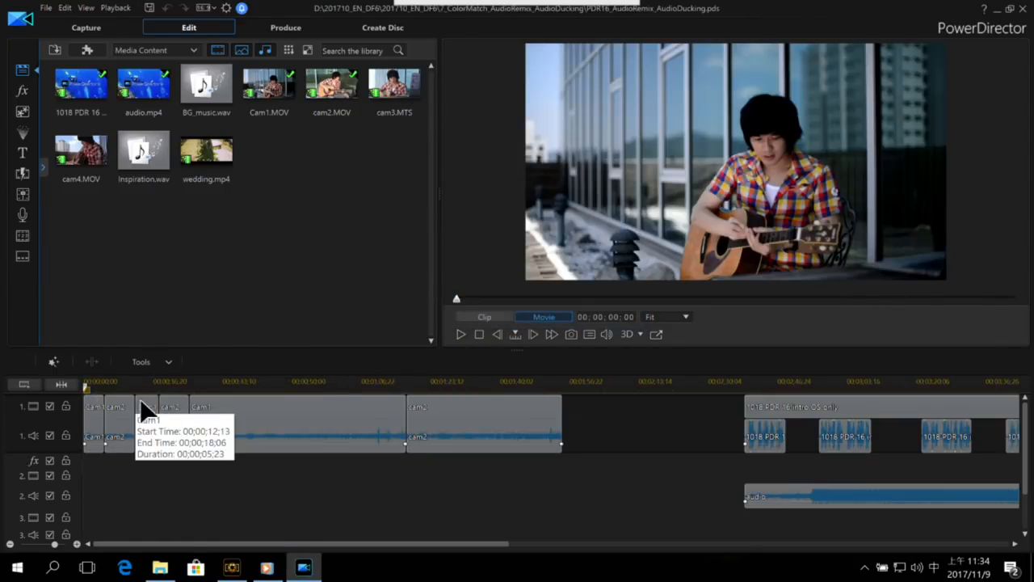
{"action": "left_click", "coordinate": [96, 385]}
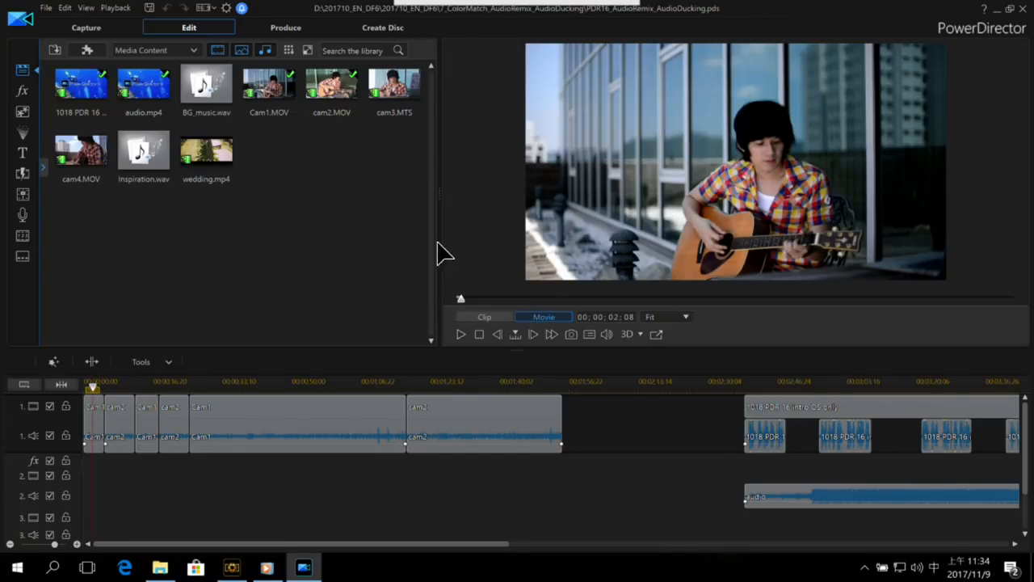
{"action": "left_click_drag", "start_coordinate": [440, 202], "coordinate": [384, 228]}
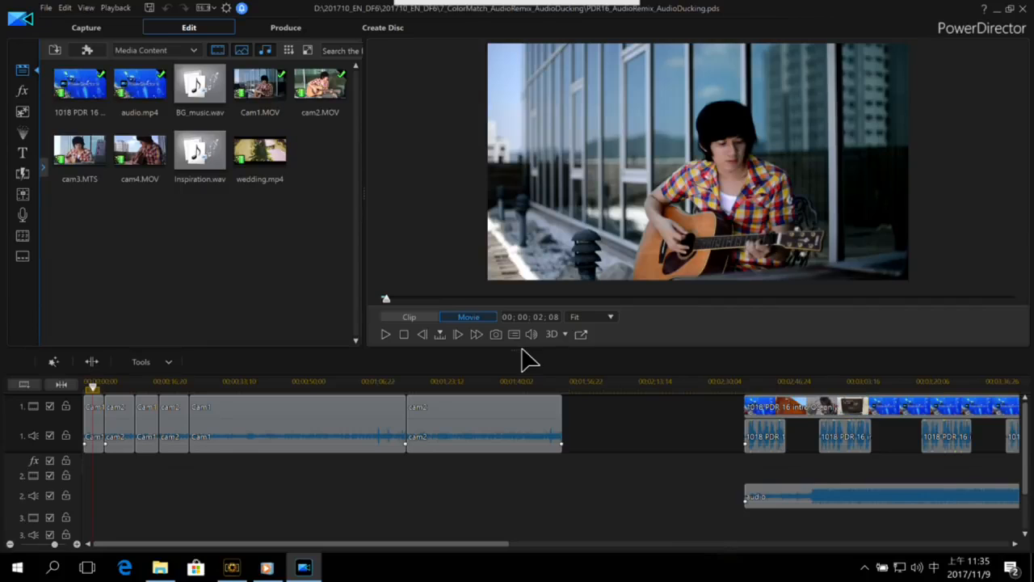
{"action": "left_click_drag", "start_coordinate": [516, 381], "coordinate": [520, 378]}
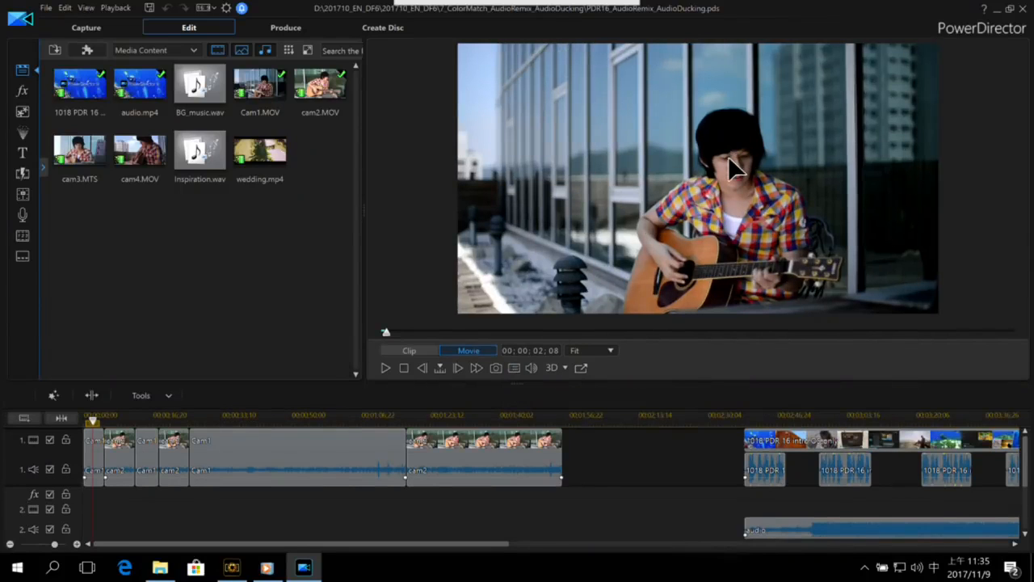
Compare the colors of the first Cam1 clip and the cam2 clip next to it.
{"action": "left_click_drag", "start_coordinate": [94, 420], "coordinate": [116, 421]}
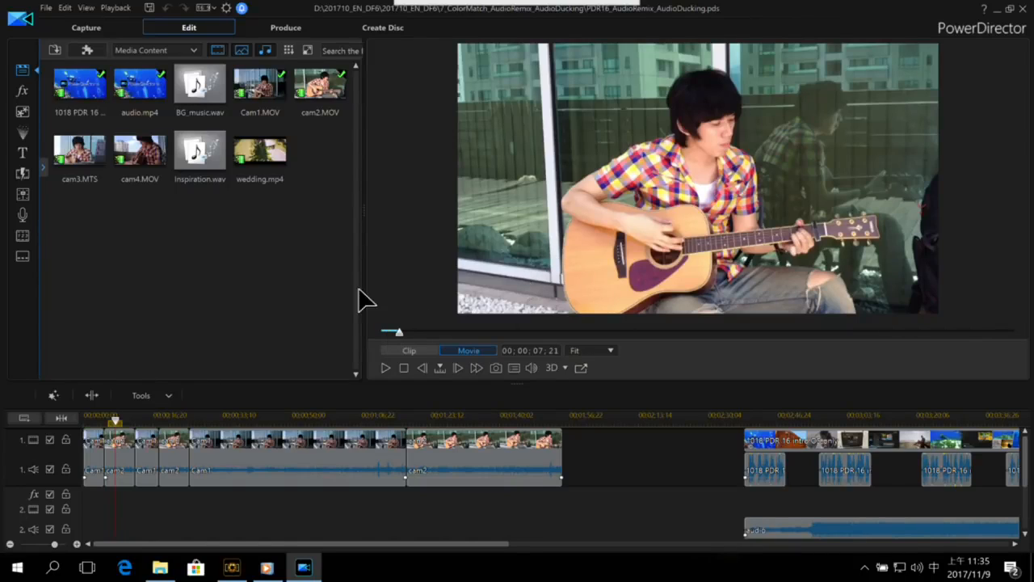
{"action": "left_click", "coordinate": [97, 414]}
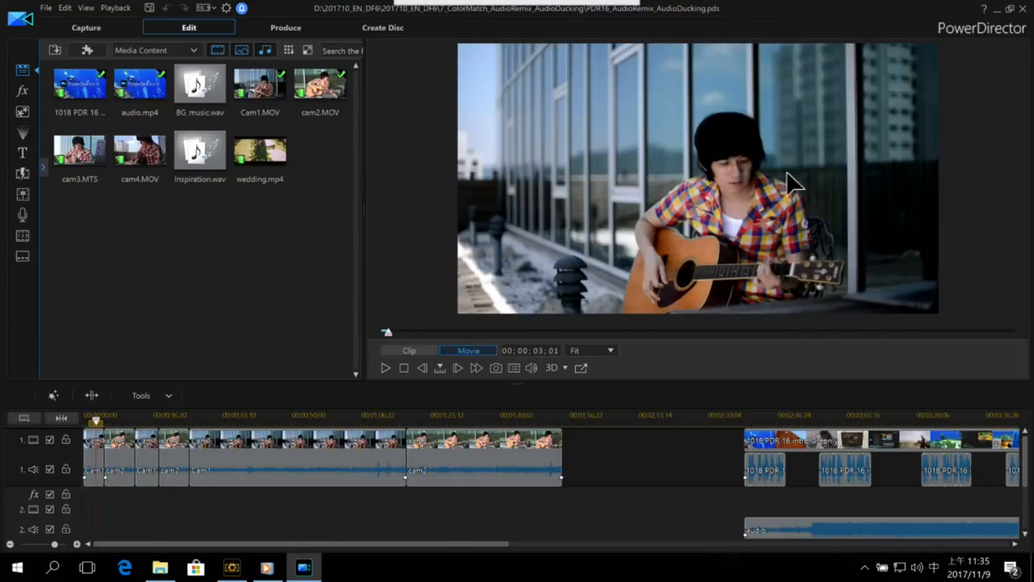
{"action": "left_click", "coordinate": [125, 417]}
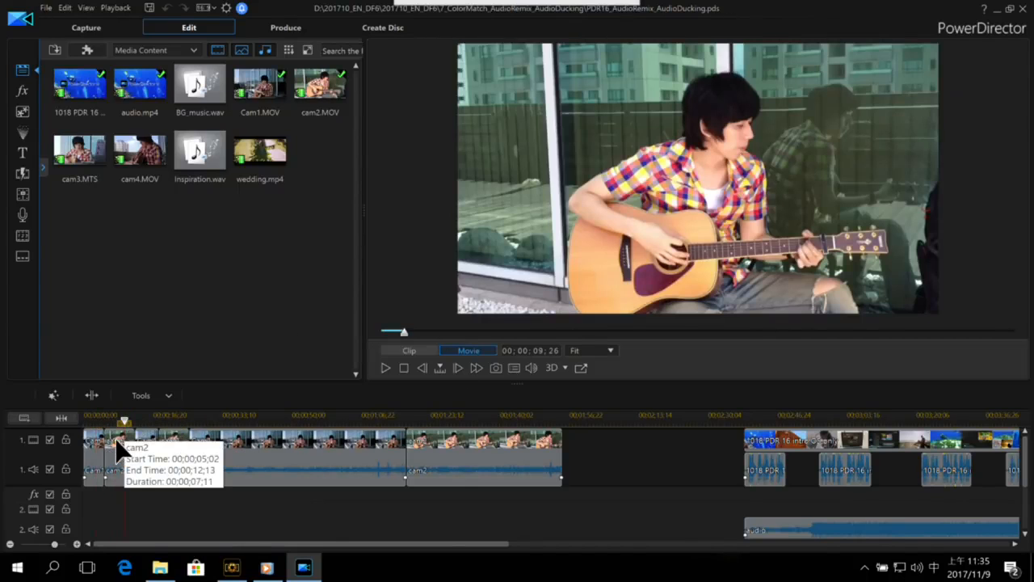
{"action": "left_click", "coordinate": [112, 417]}
Enable Color Match on the first cam2 clip and match its colors to the first Cam1 clip as reference.
{"action": "left_click", "coordinate": [120, 437]}
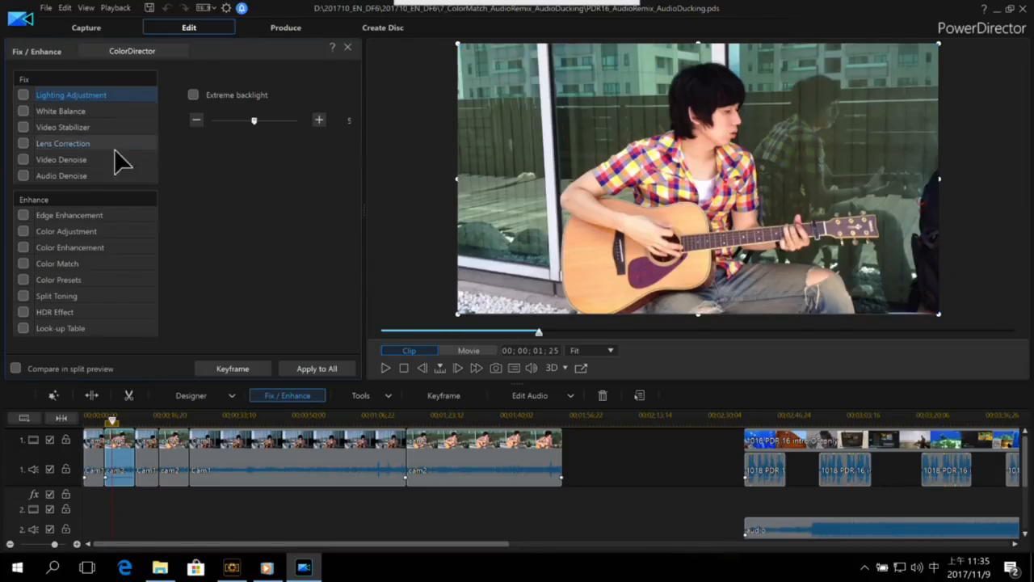
{"action": "left_click", "coordinate": [27, 261]}
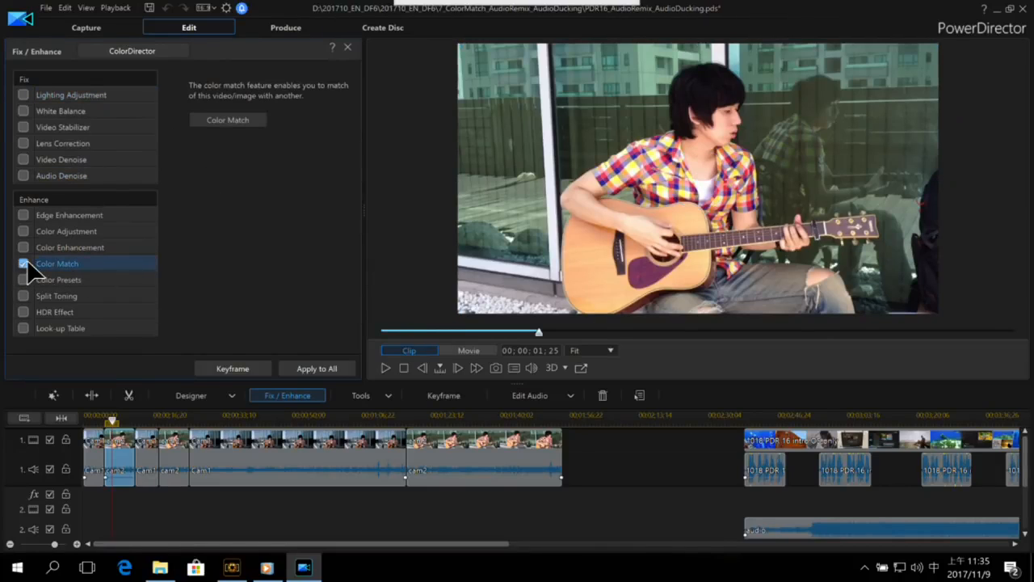
{"action": "left_click", "coordinate": [230, 122]}
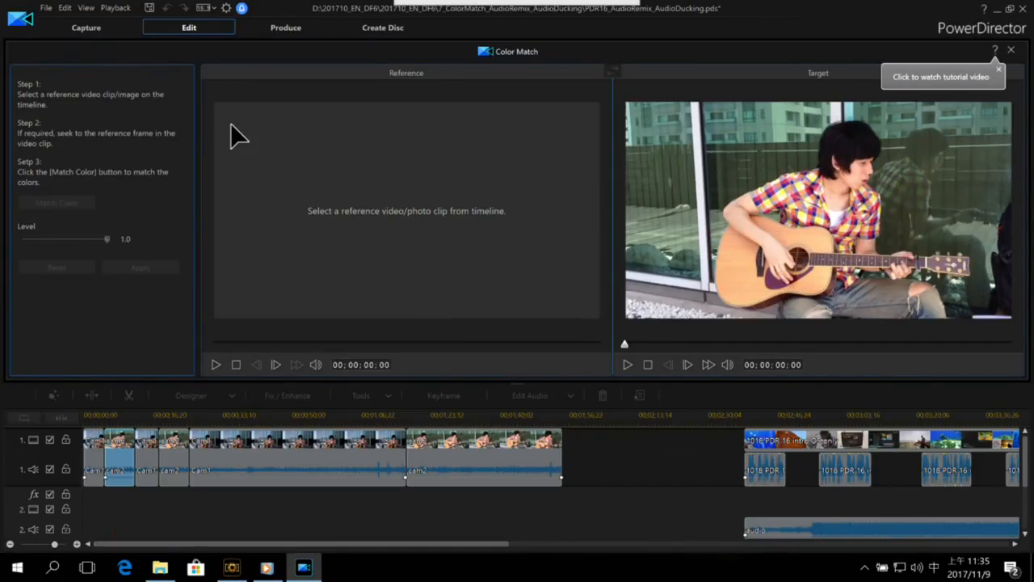
{"action": "left_click", "coordinate": [999, 69]}
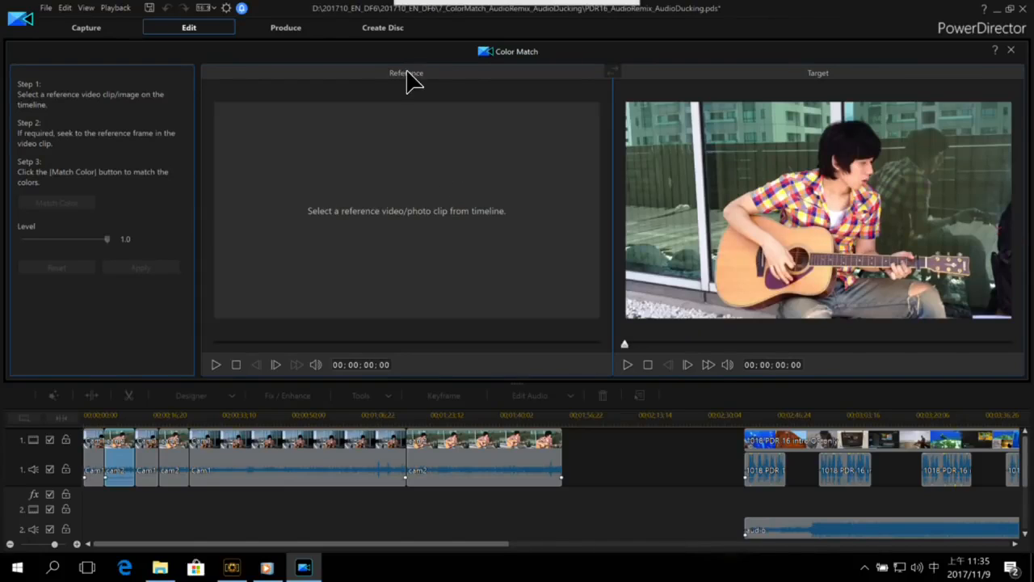
{"action": "left_click", "coordinate": [100, 443]}
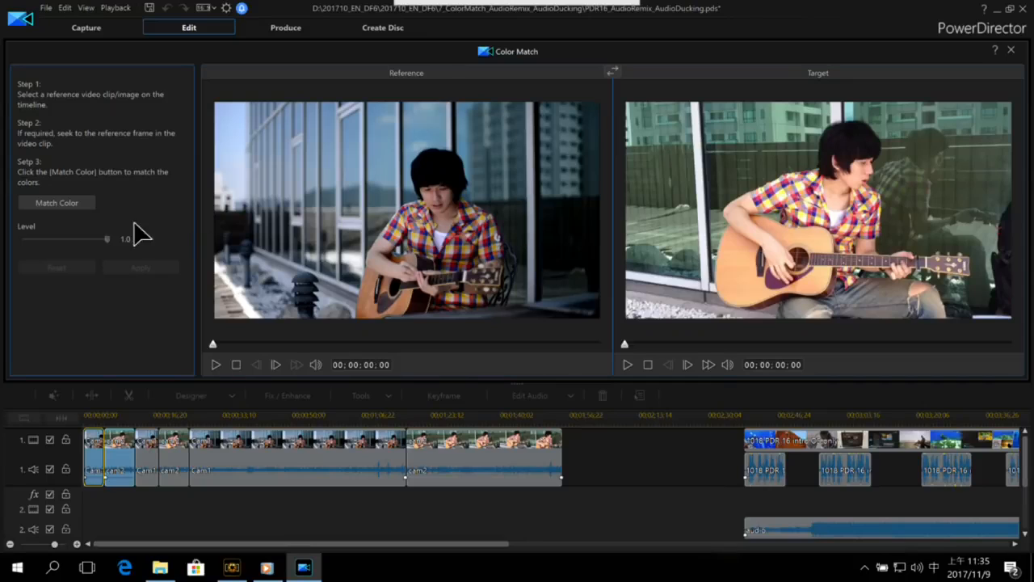
{"action": "left_click", "coordinate": [86, 209]}
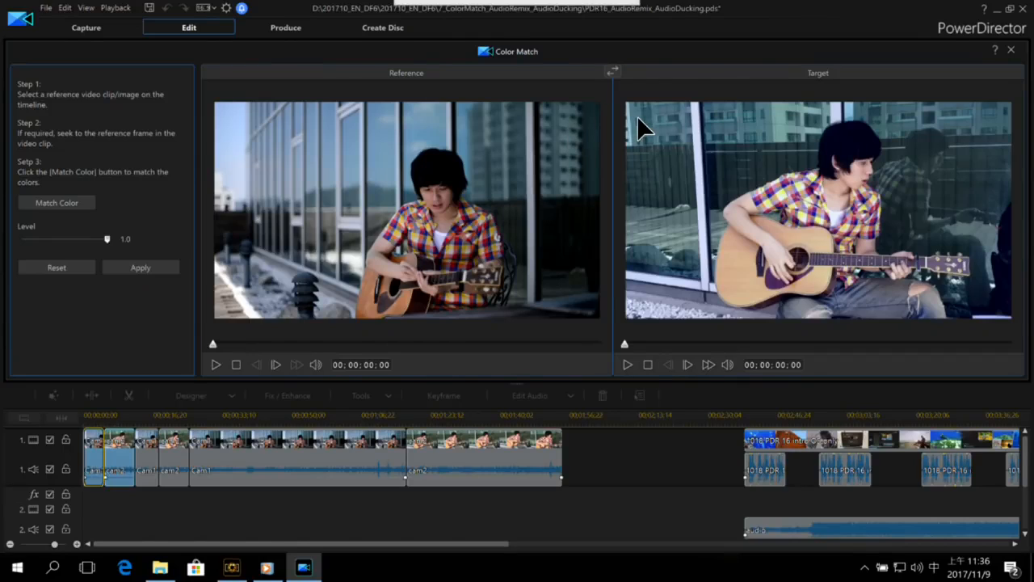
Swap reference and target to match Cam1's colors to cam2, and leave Color Match discarding the changes.
{"action": "left_click", "coordinate": [615, 73]}
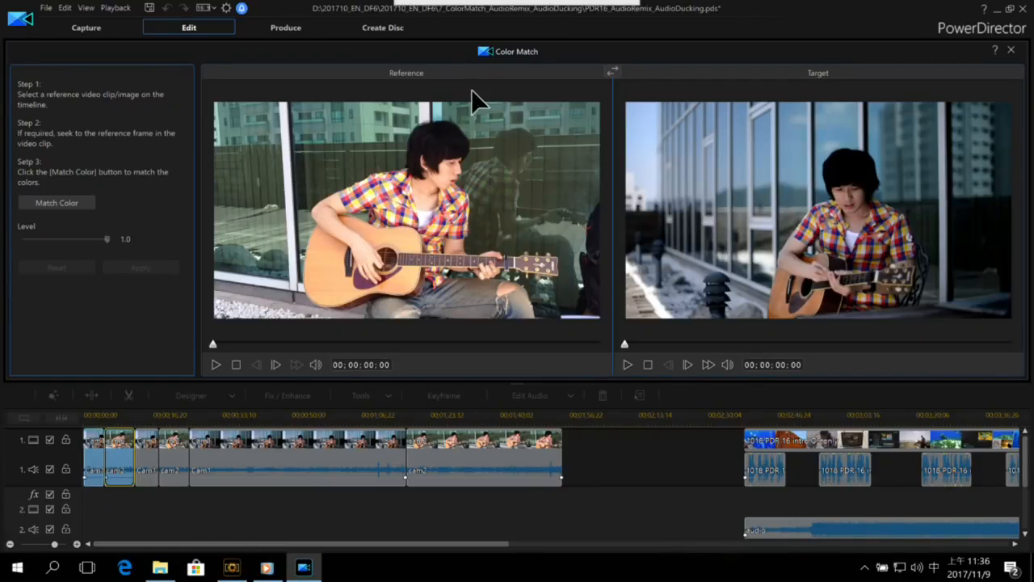
{"action": "left_click", "coordinate": [78, 201]}
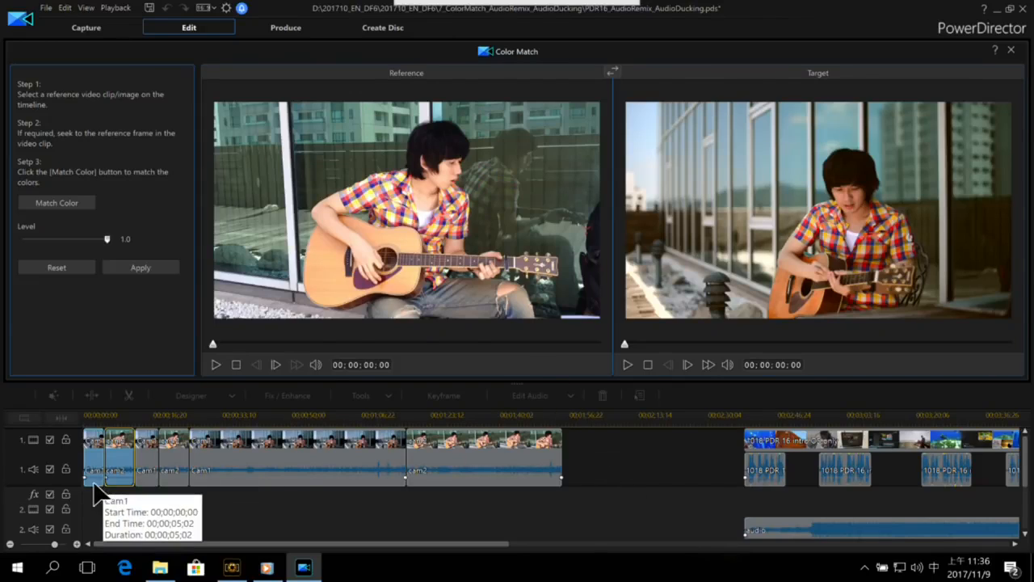
{"action": "scroll", "coordinate": [442, 507], "scroll_direction": "down", "scroll_amount": 1}
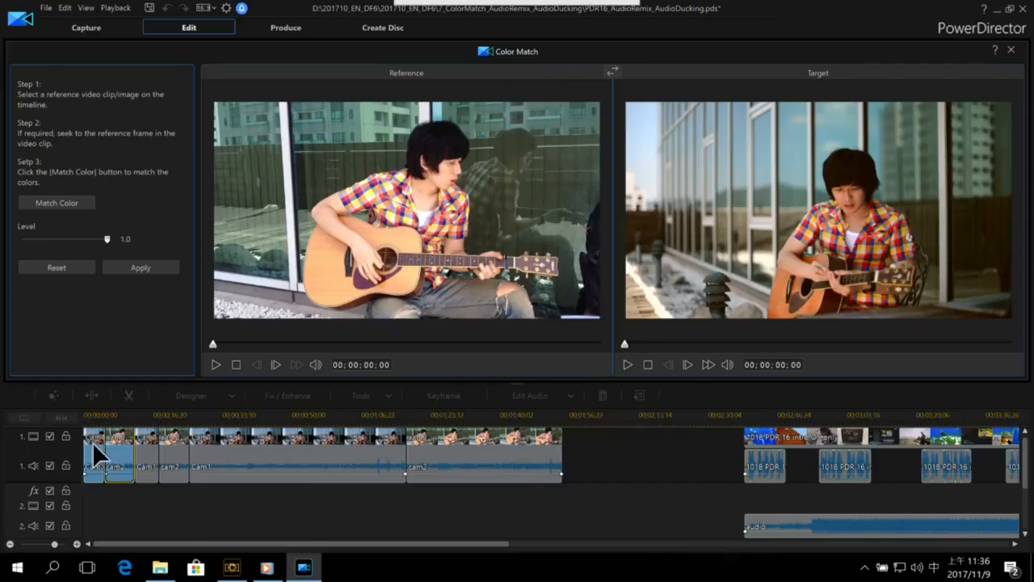
{"action": "left_click", "coordinate": [1010, 49]}
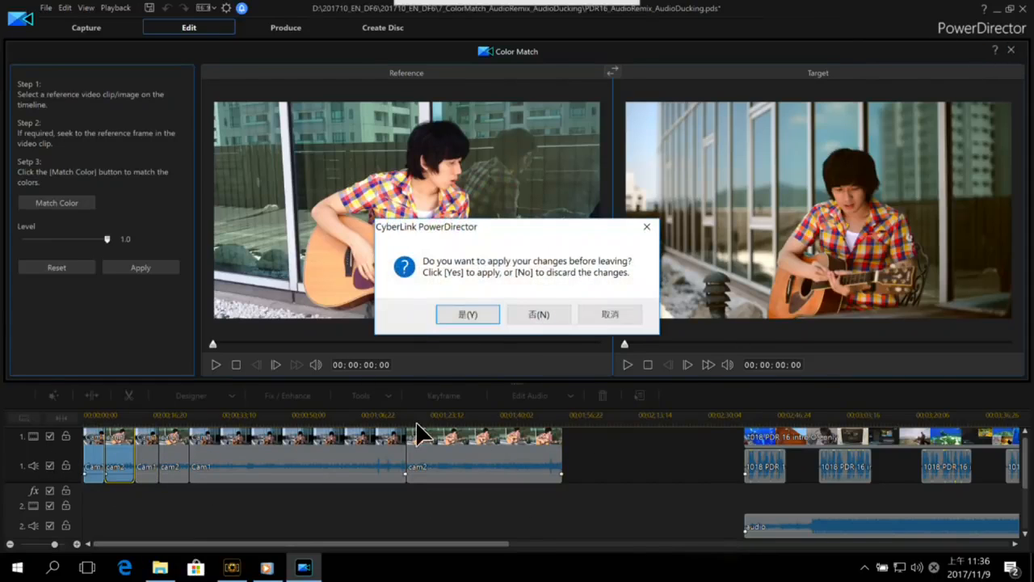
{"action": "left_click", "coordinate": [534, 322]}
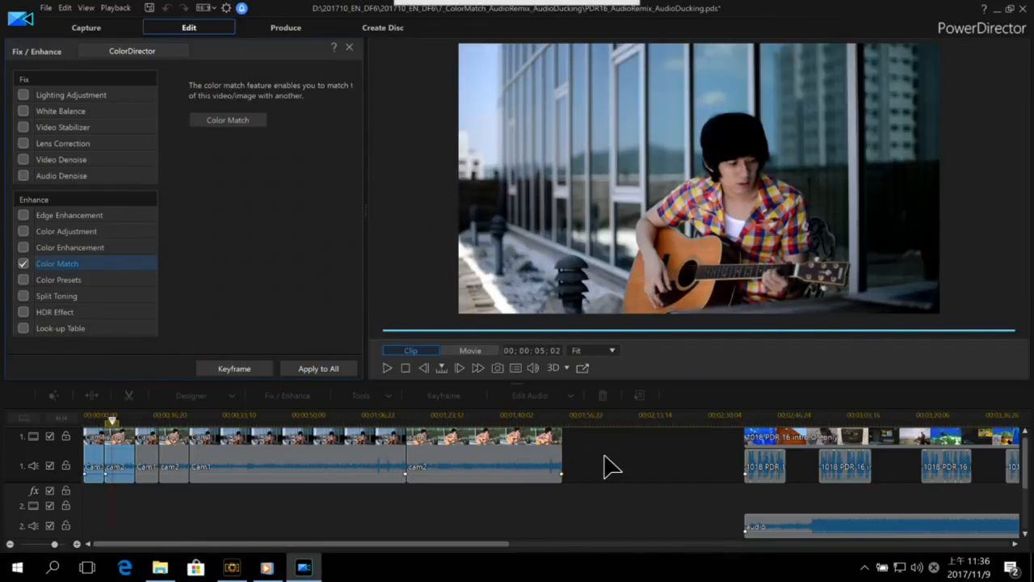
Delete all Cam1 and cam2 clips from track 1 and close the gap so the intro video starts the timeline.
{"action": "left_click", "coordinate": [604, 456]}
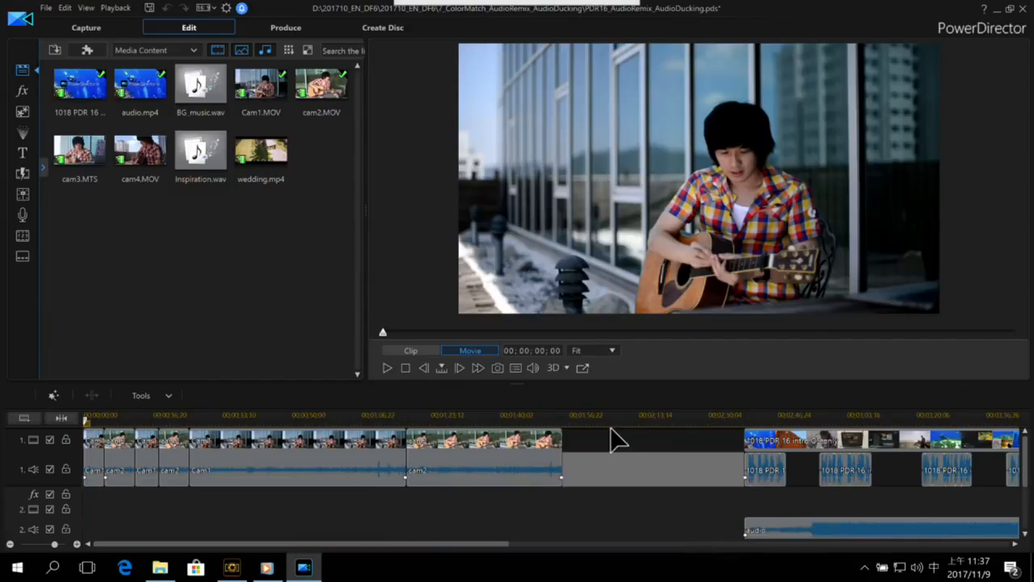
{"action": "left_click_drag", "start_coordinate": [627, 438], "coordinate": [97, 501]}
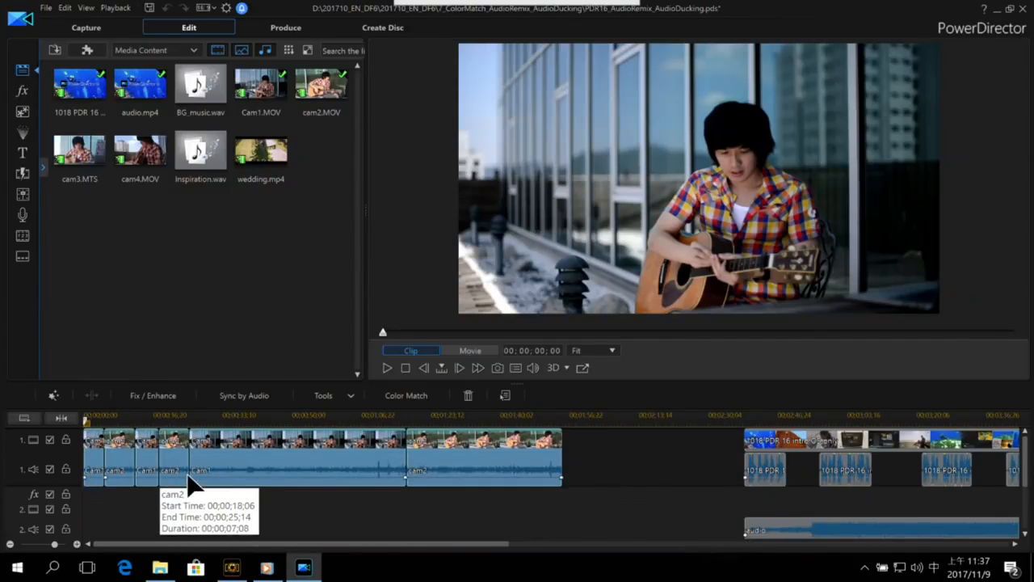
{"action": "key", "text": "Delete"}
{"action": "left_click", "coordinate": [638, 458]}
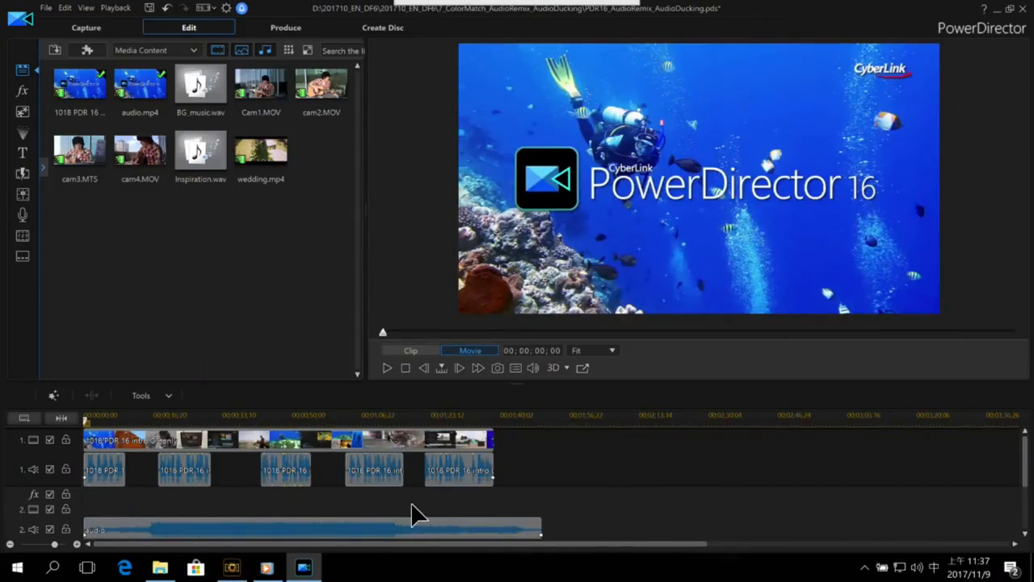
Replace the clip on audio track 2 with Inspiration.wav from the timeline start, and move the playhead to 00;00;55;26.
{"action": "left_click", "coordinate": [374, 527]}
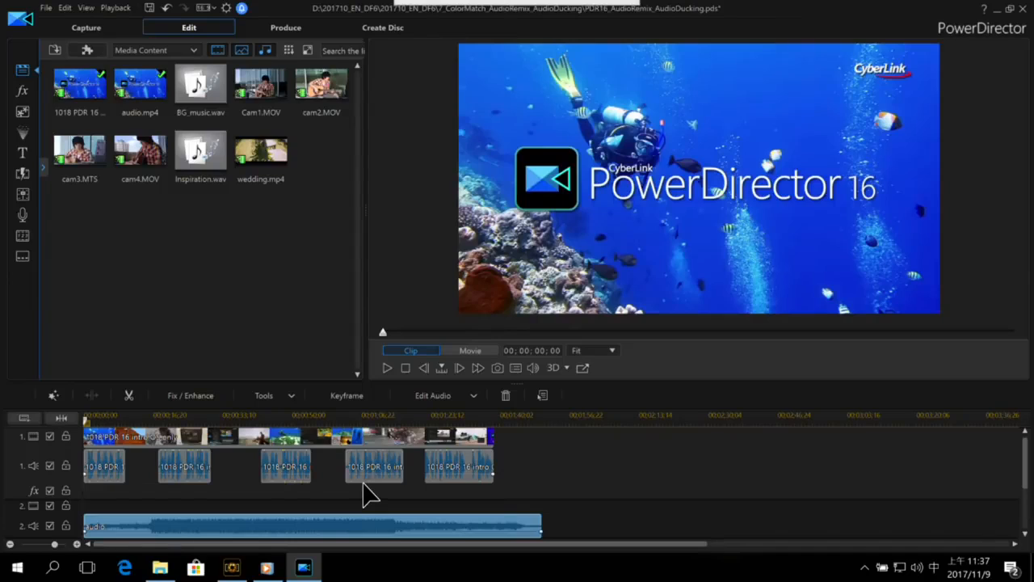
{"action": "key", "text": "Delete"}
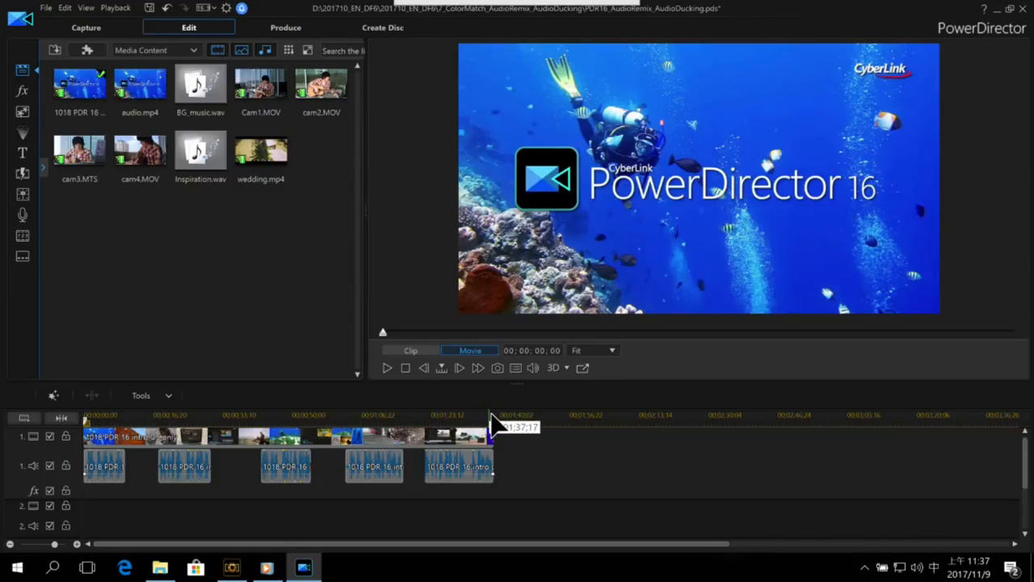
{"action": "left_click", "coordinate": [490, 420]}
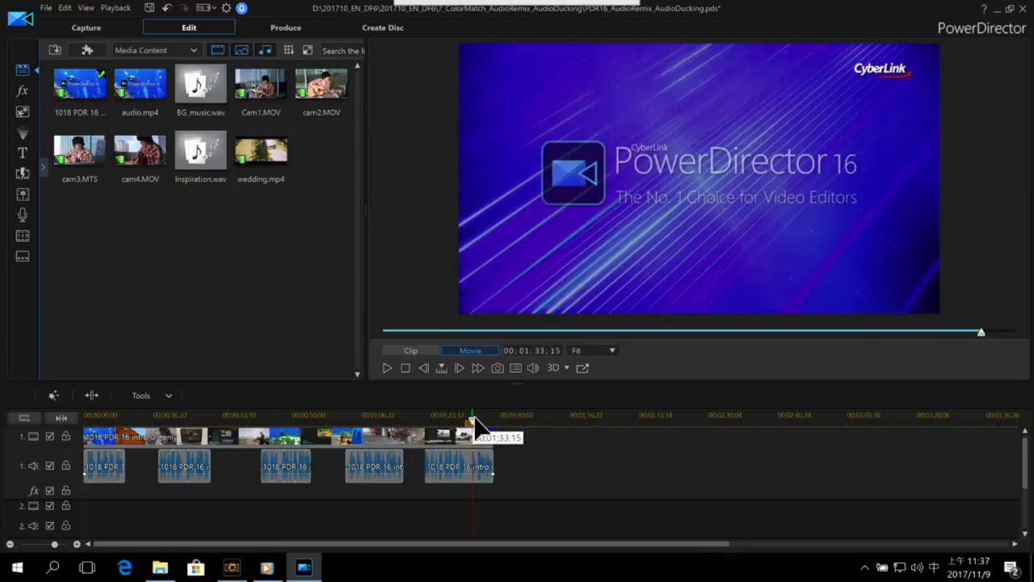
{"action": "left_click", "coordinate": [492, 423]}
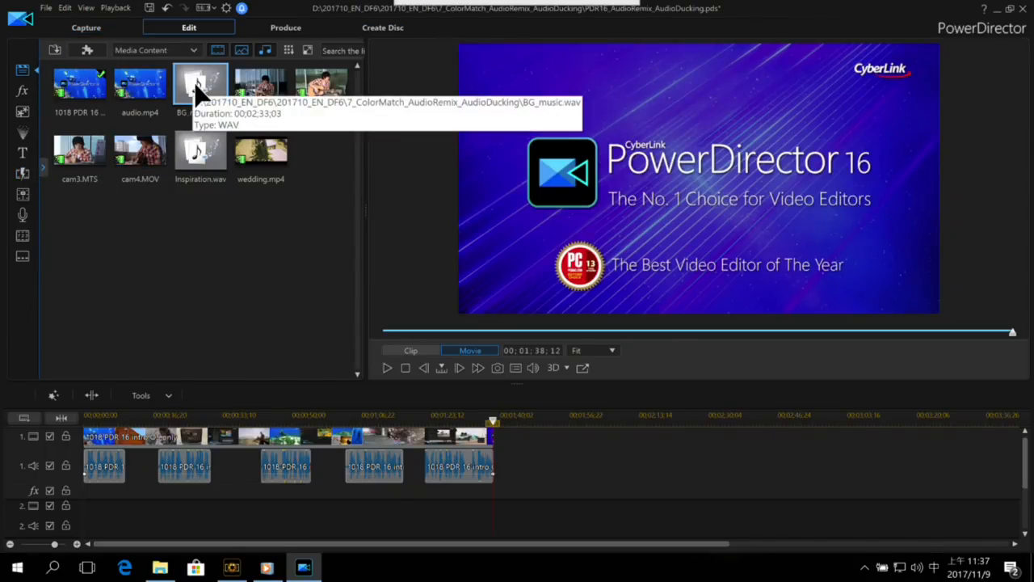
{"action": "left_click_drag", "start_coordinate": [202, 144], "coordinate": [75, 527]}
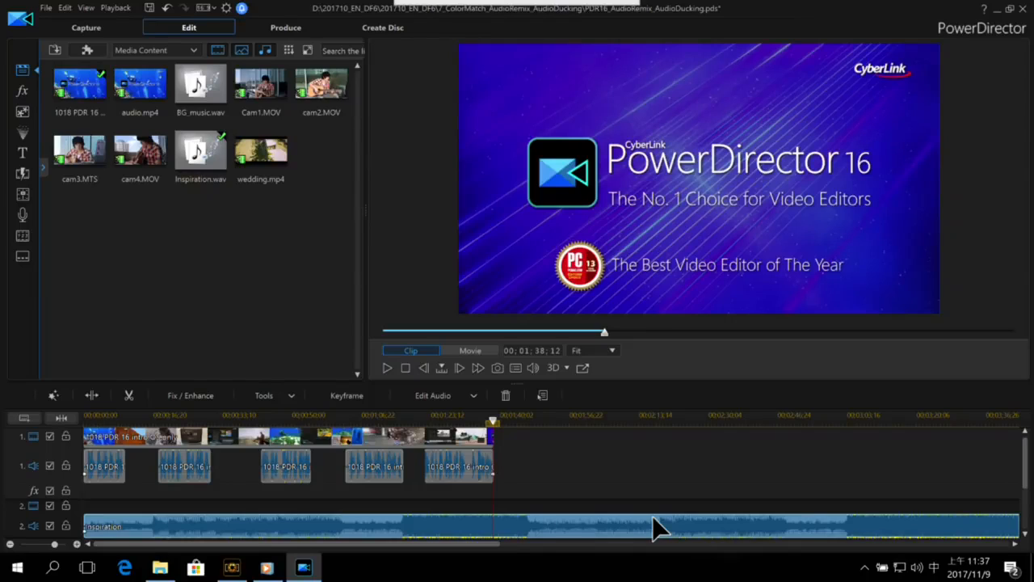
{"action": "left_click", "coordinate": [520, 421]}
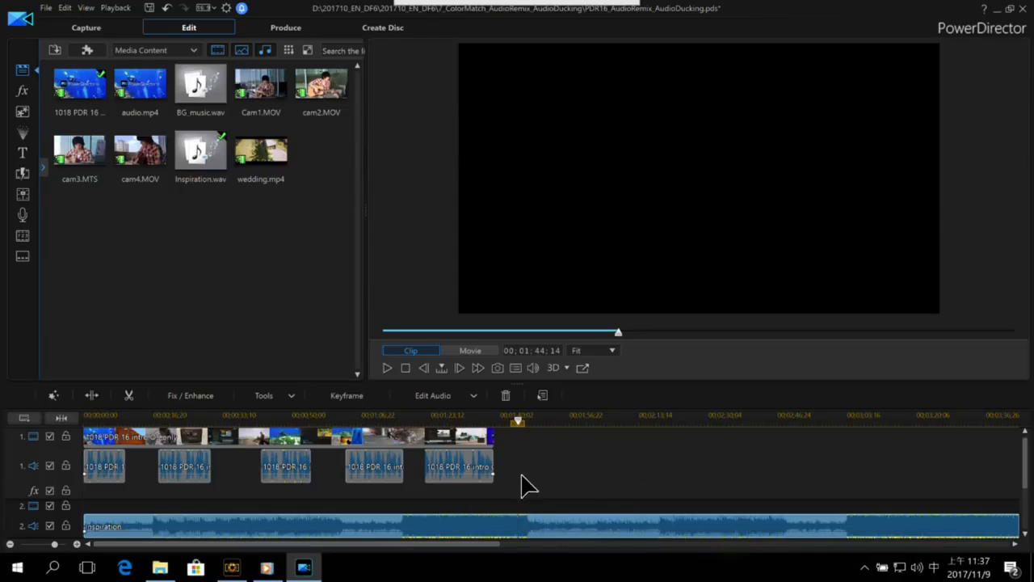
{"action": "left_click", "coordinate": [317, 424]}
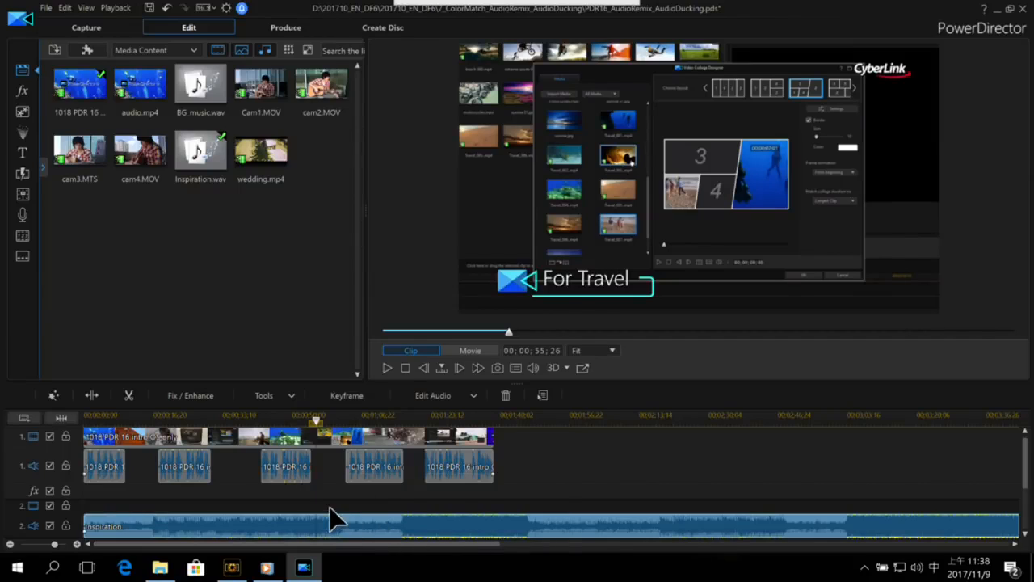
Move the playhead to the end of the intro video, and open the Inspiration clip on audio track 2 in AudioDirector.
{"action": "left_click", "coordinate": [496, 416]}
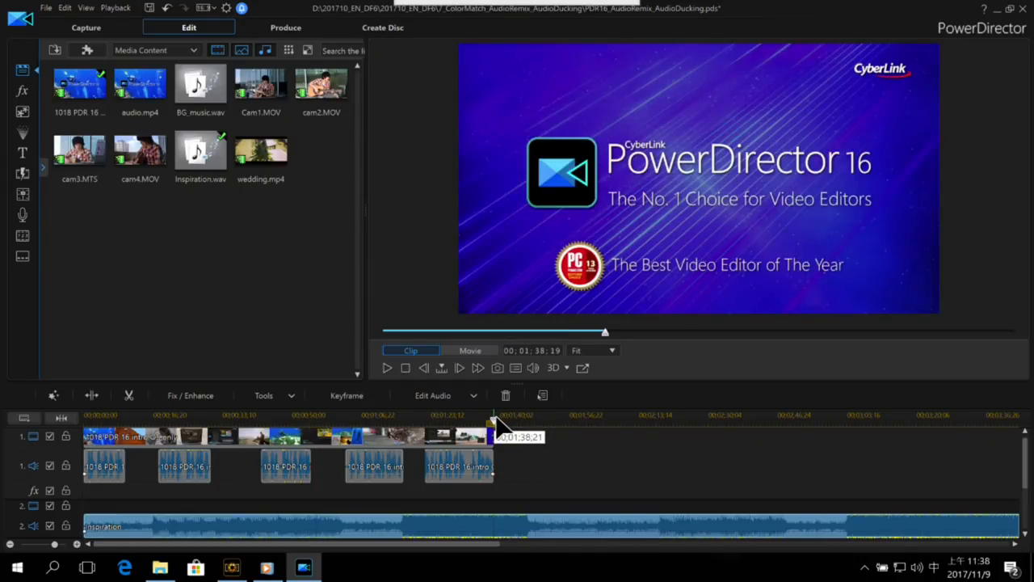
{"action": "left_click", "coordinate": [225, 502]}
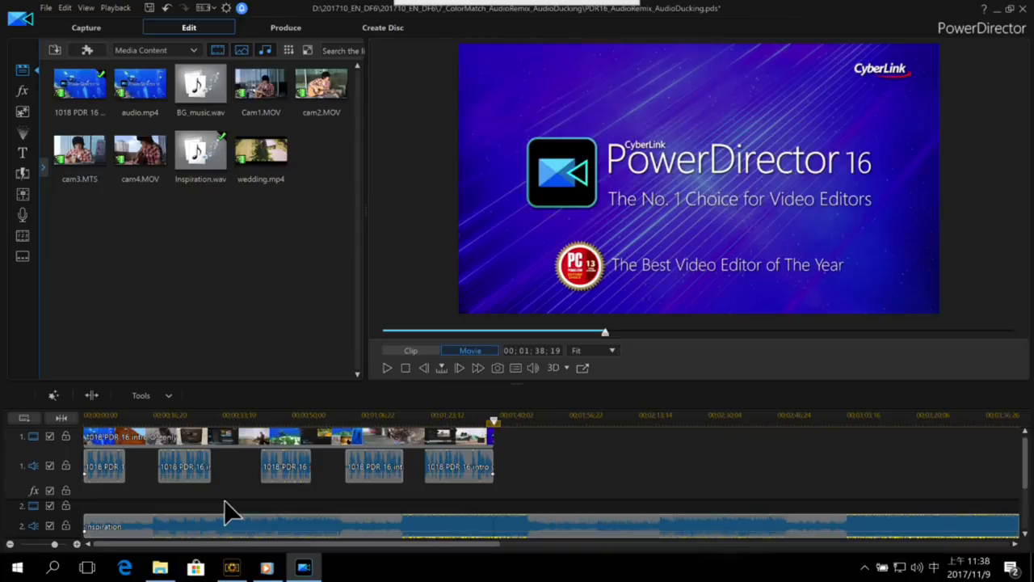
{"action": "left_click", "coordinate": [196, 521]}
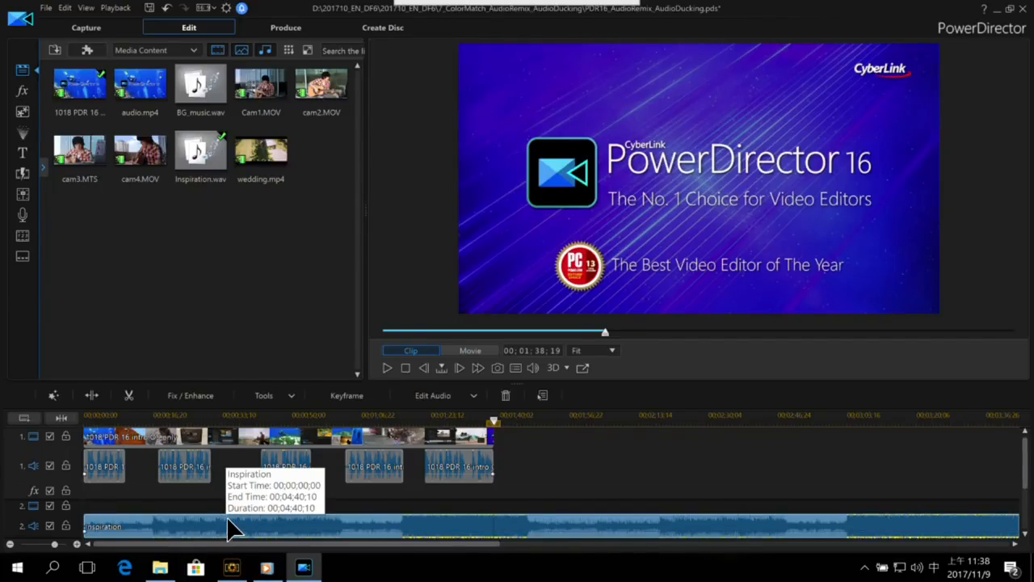
{"action": "left_click", "coordinate": [474, 396]}
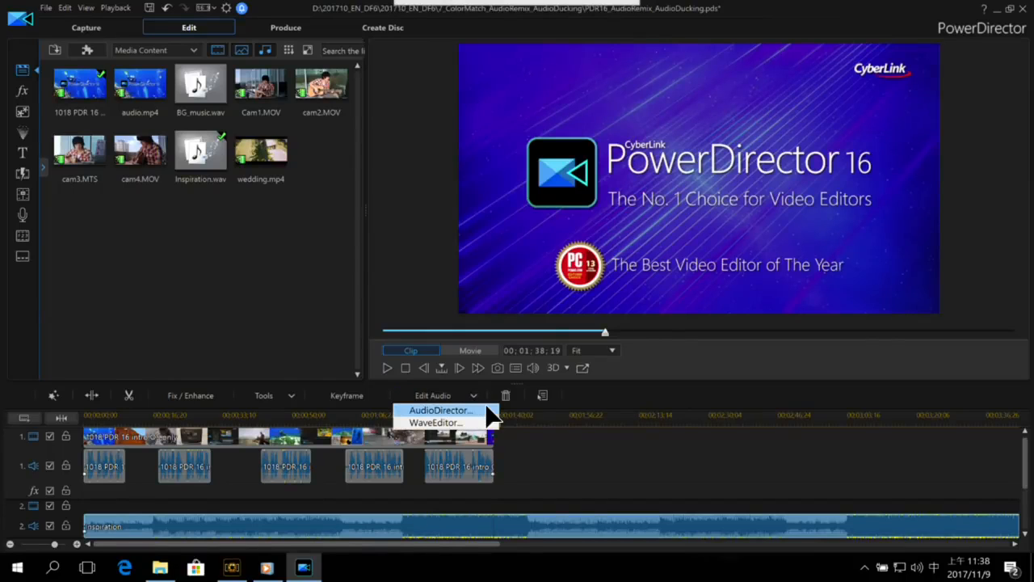
{"action": "left_click", "coordinate": [485, 410]}
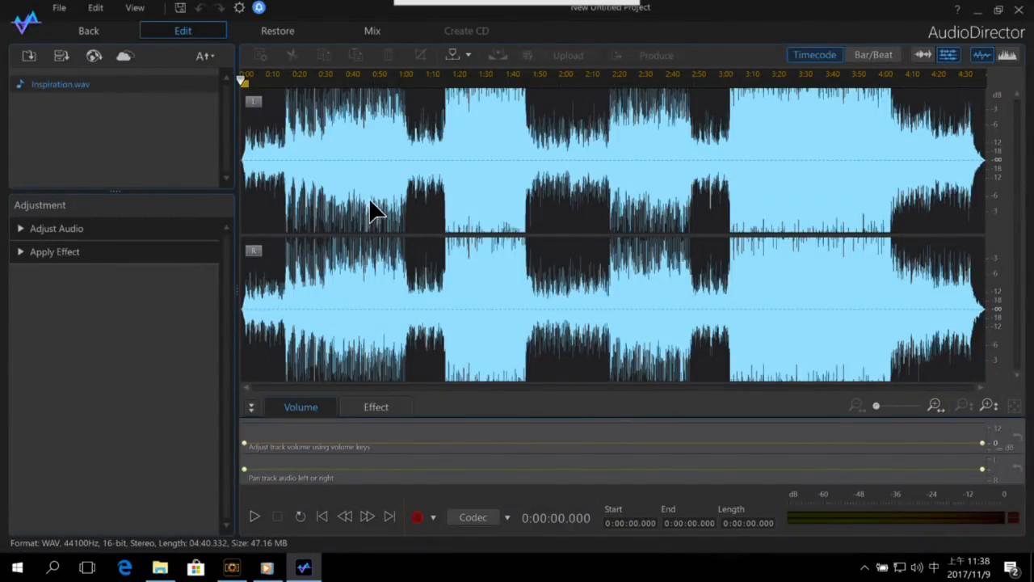
Place Inspiration.wav at the start of Track 1 in the mix, and auto-remix it to a new length of 0:01:38.332.
{"action": "left_click", "coordinate": [378, 34]}
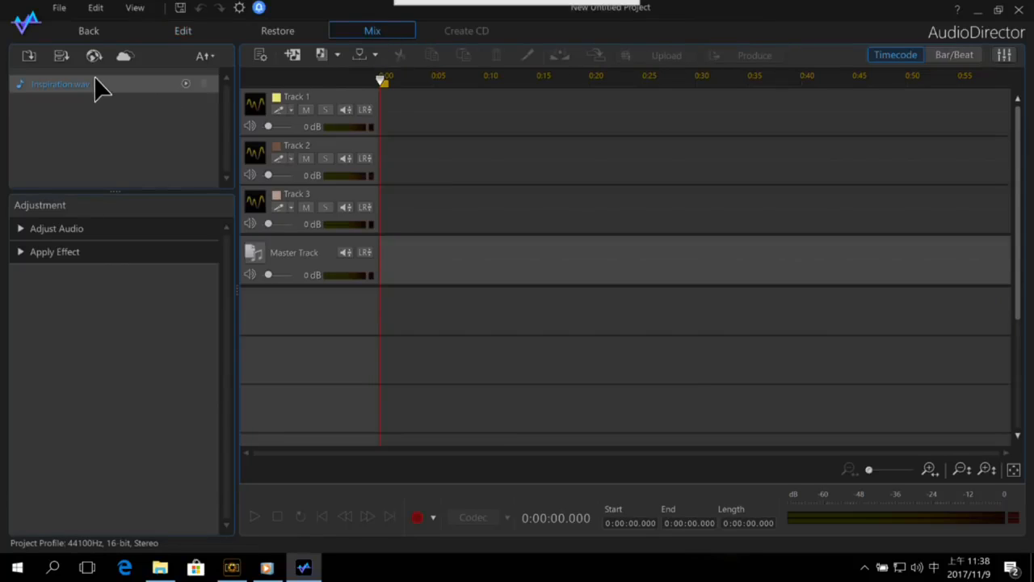
{"action": "left_click_drag", "start_coordinate": [80, 82], "coordinate": [392, 126]}
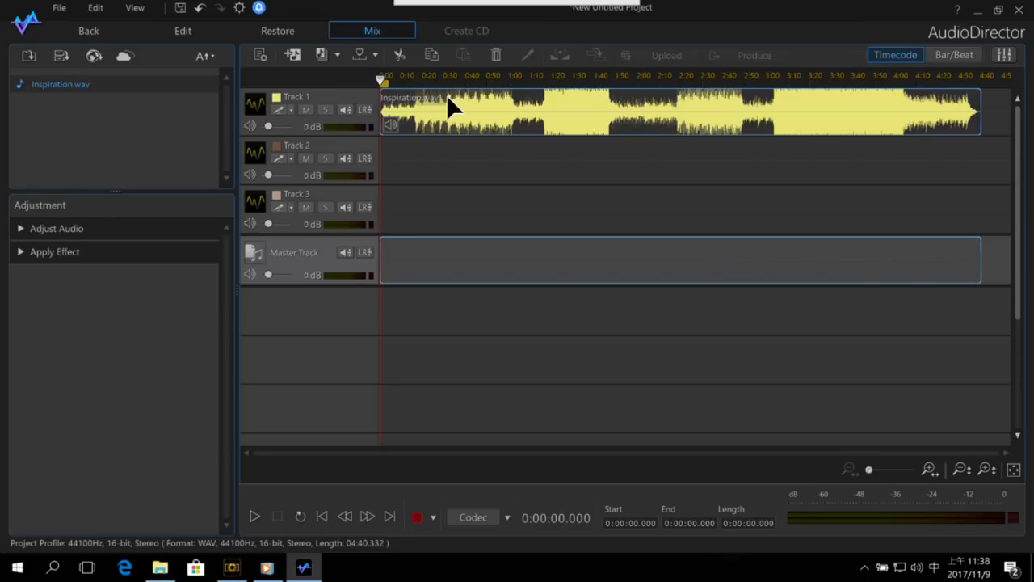
{"action": "left_click", "coordinate": [22, 228]}
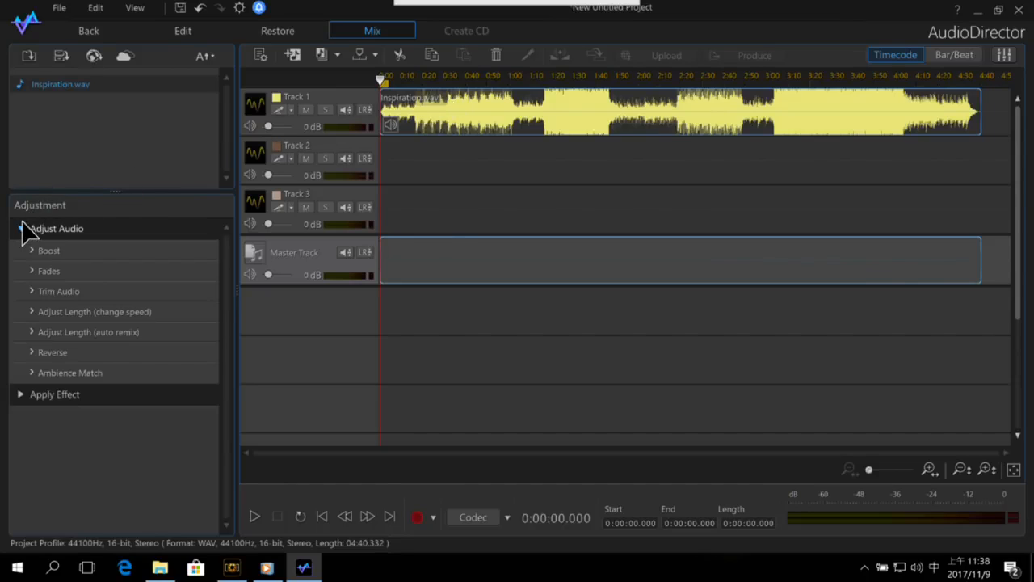
{"action": "left_click", "coordinate": [31, 332]}
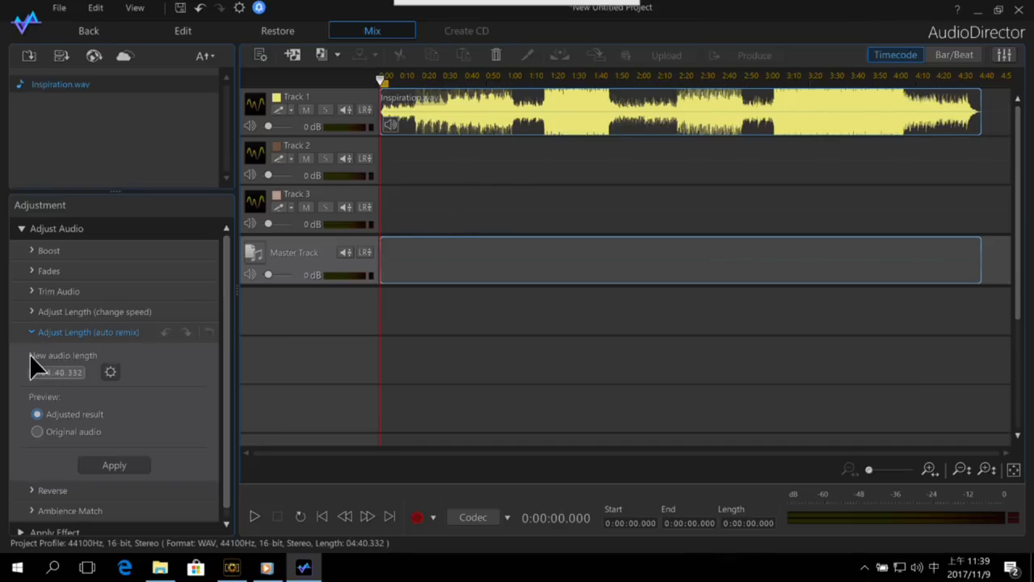
{"action": "left_click", "coordinate": [47, 373]}
{"action": "key", "text": "shift"}
{"action": "type", "text": "0"}
{"action": "left_click", "coordinate": [114, 464]}
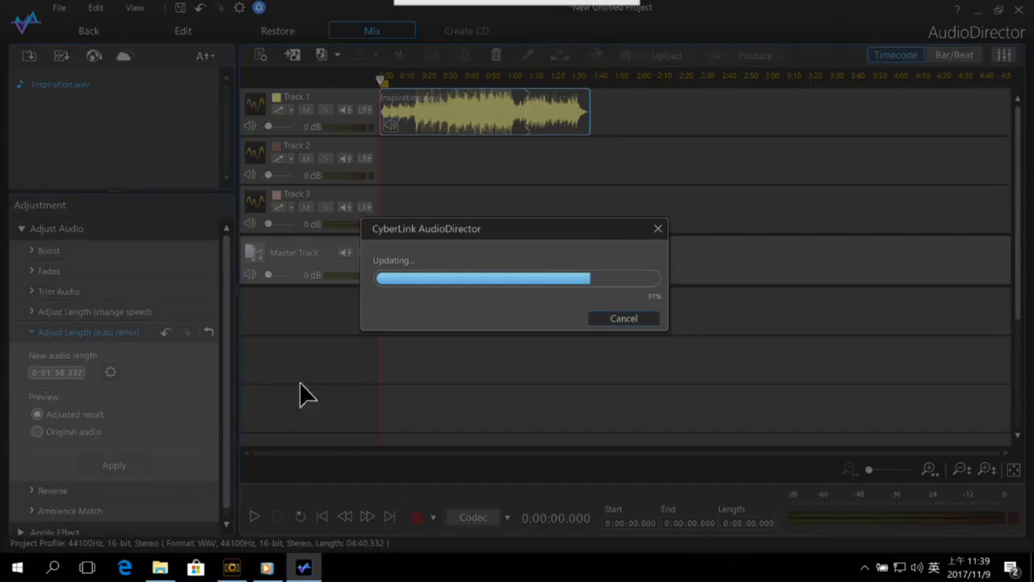
Play the remixed music from 0:01:03.889 to check the transition at the remix point.
{"action": "mouse_move", "coordinate": [531, 108]}
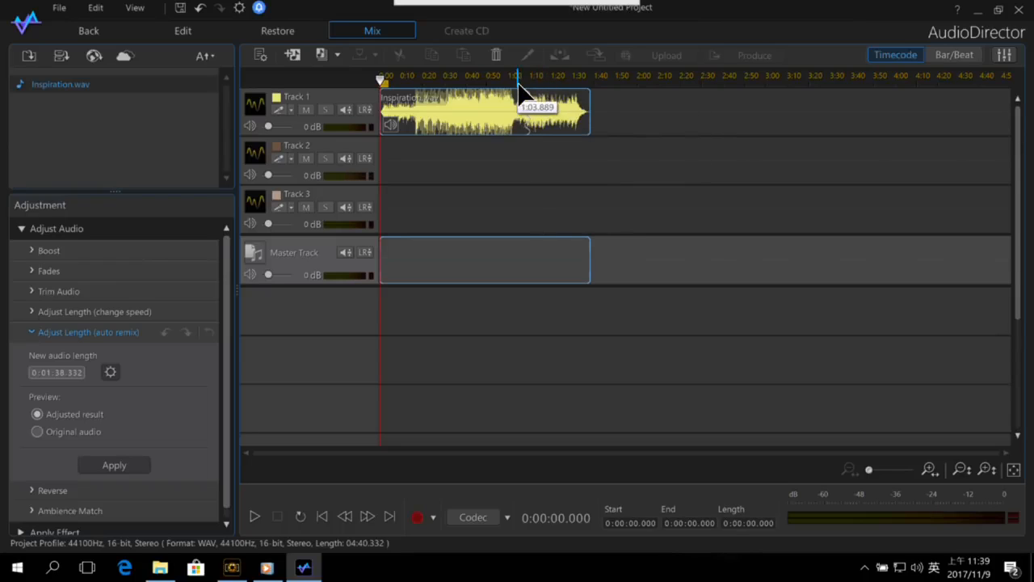
{"action": "left_click", "coordinate": [519, 73]}
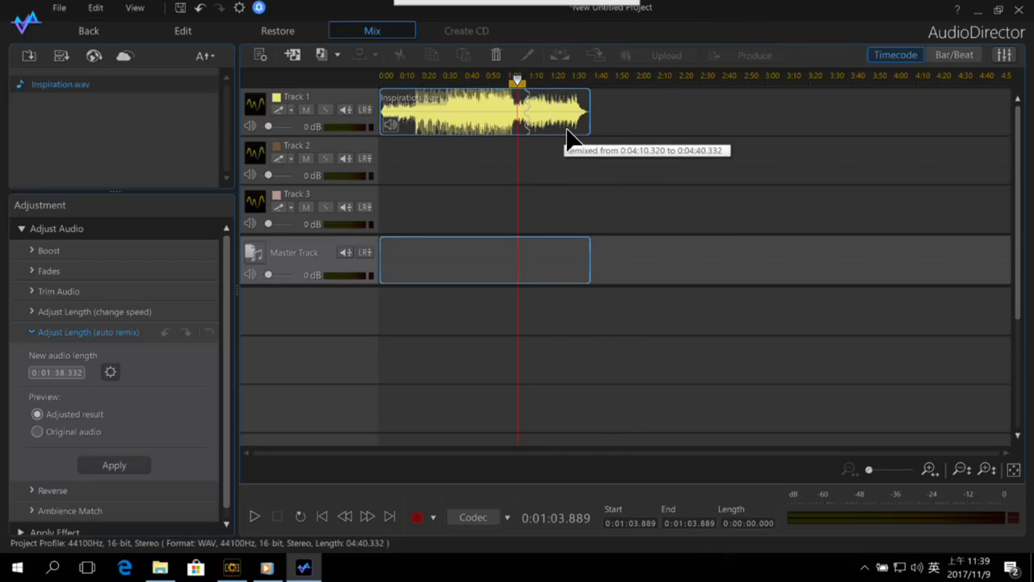
{"action": "key", "text": "space"}
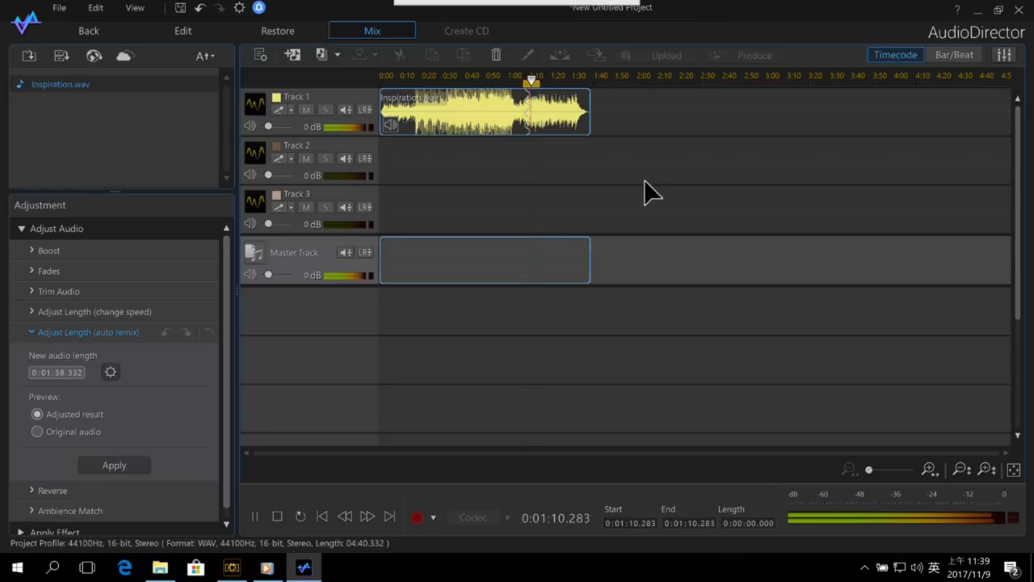
{"action": "key", "text": "space"}
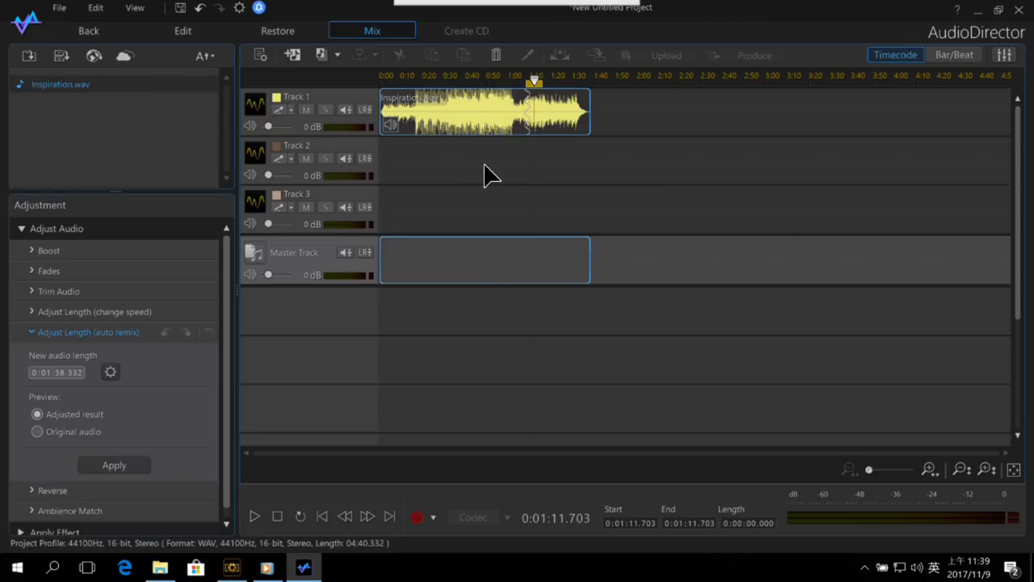
Save the remixed audio back to PowerDirector, and enlarge the timeline area.
{"action": "left_click", "coordinate": [104, 33]}
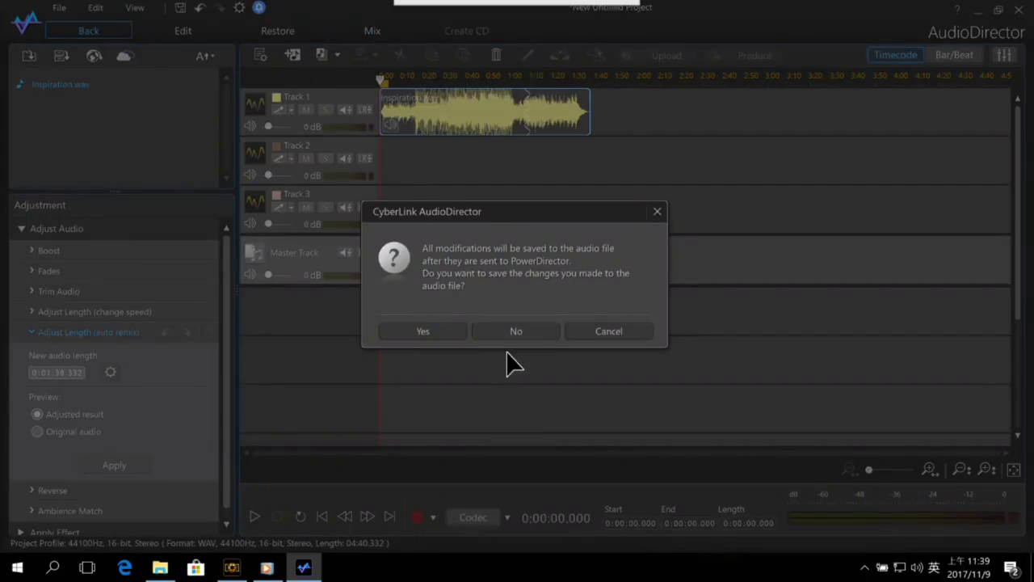
{"action": "left_click", "coordinate": [443, 333]}
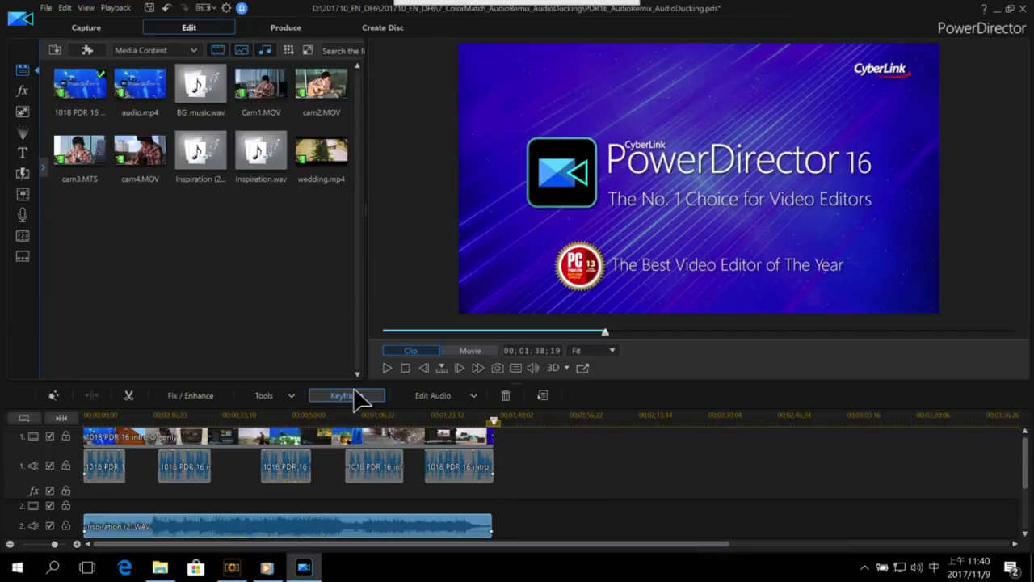
{"action": "left_click_drag", "start_coordinate": [522, 385], "coordinate": [522, 357]}
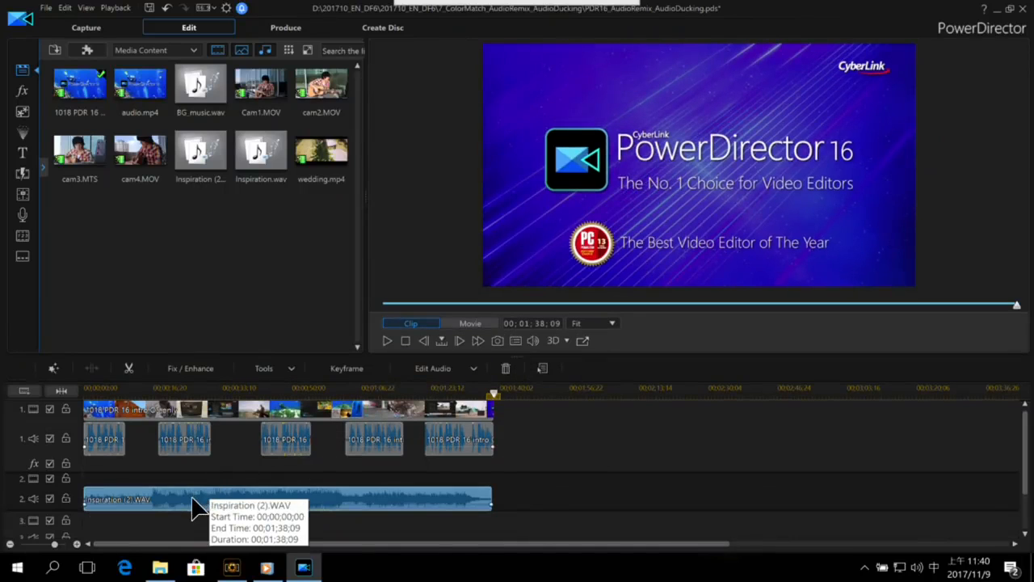
Play the movie from 00;00;15;27 to hear how the background music sits under the second voice-over clip.
{"action": "scroll", "coordinate": [200, 480], "scroll_direction": "up", "scroll_amount": 2}
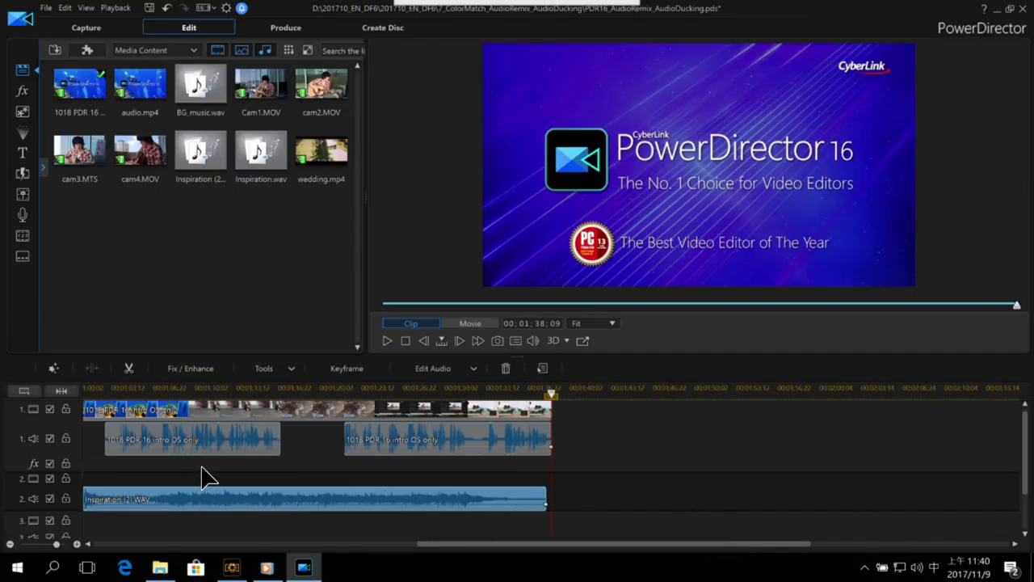
{"action": "scroll", "coordinate": [201, 480], "scroll_direction": "down", "scroll_amount": 4}
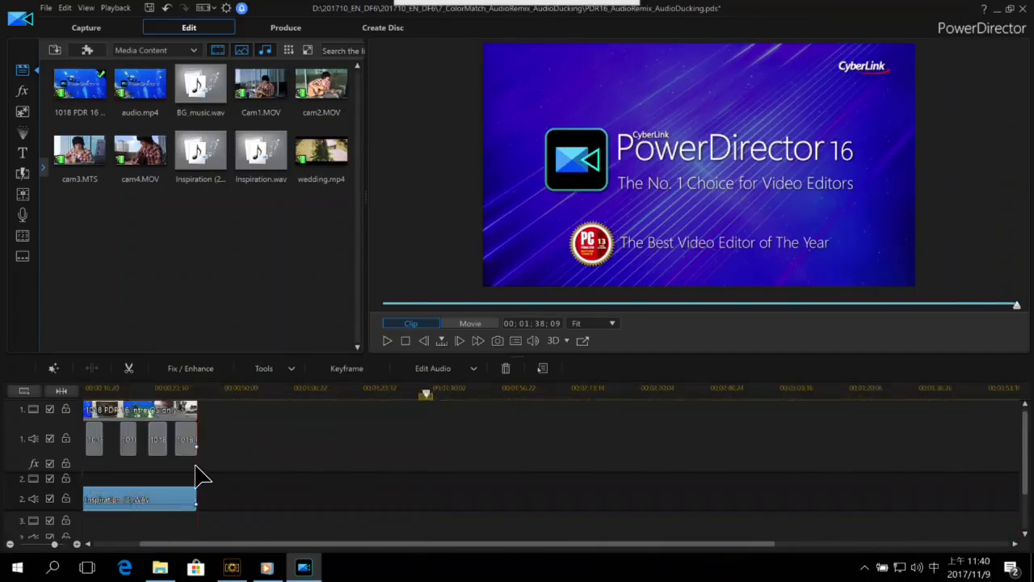
{"action": "scroll", "coordinate": [138, 520], "scroll_direction": "up", "scroll_amount": 1}
{"action": "scroll", "coordinate": [198, 477], "scroll_direction": "up", "scroll_amount": 3}
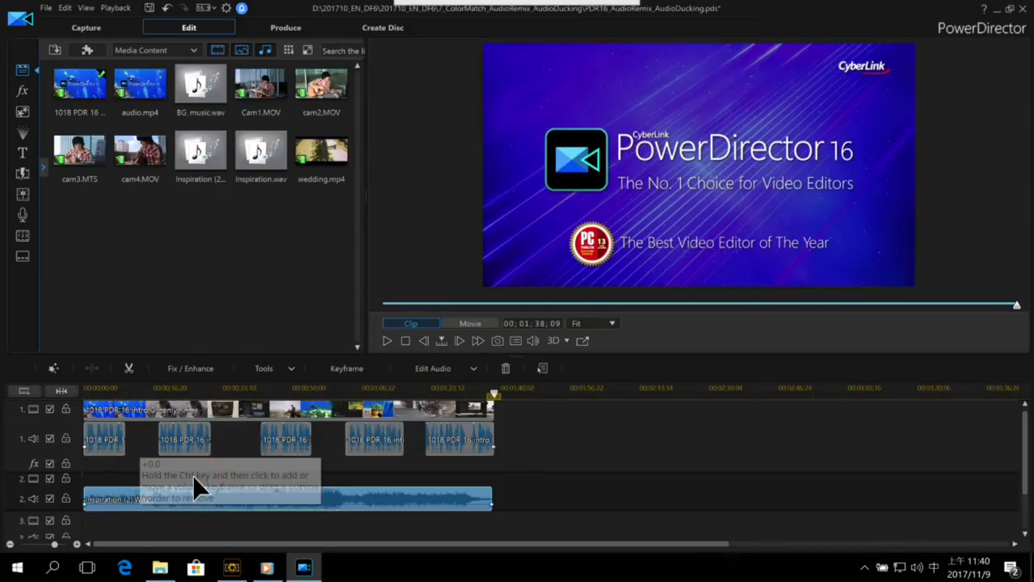
{"action": "scroll", "coordinate": [202, 474], "scroll_direction": "up", "scroll_amount": 1}
{"action": "left_click_drag", "start_coordinate": [474, 541], "coordinate": [110, 544]}
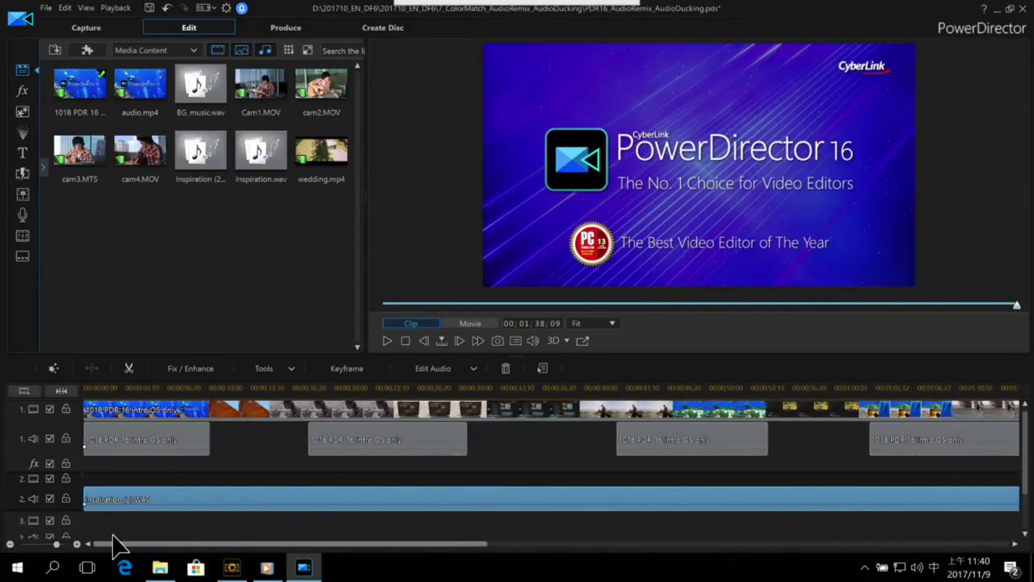
{"action": "left_click", "coordinate": [284, 390]}
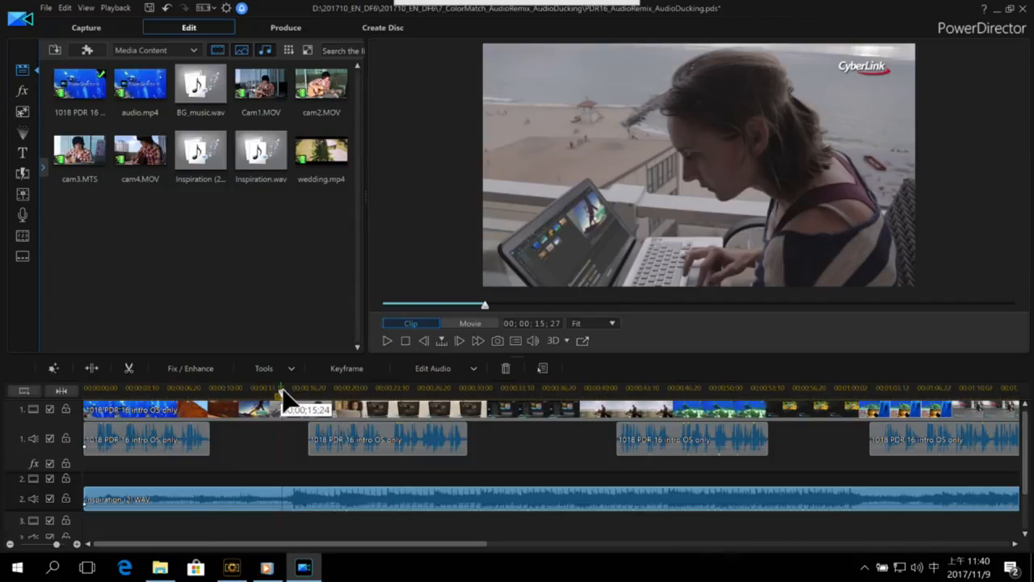
{"action": "left_click", "coordinate": [522, 454]}
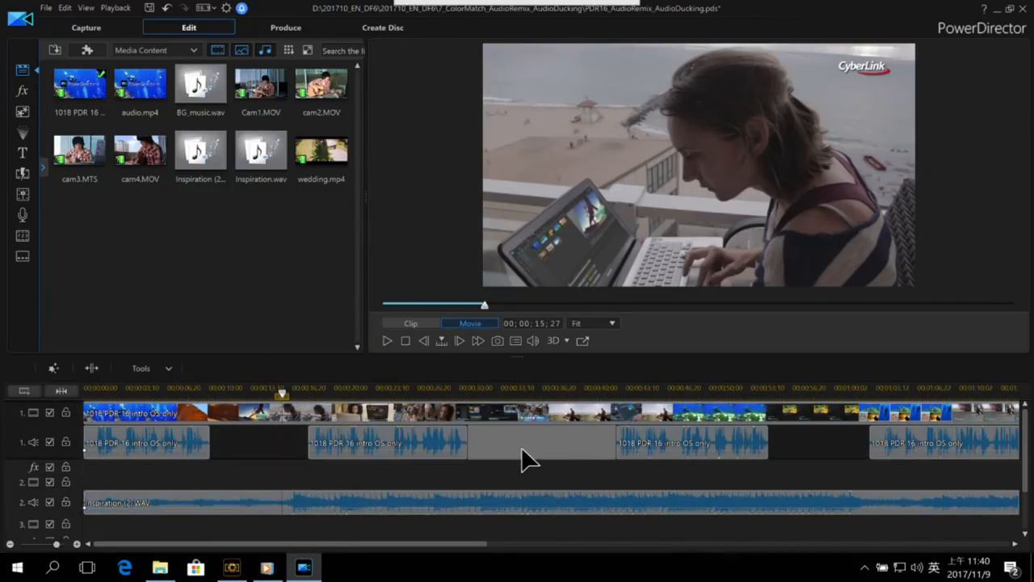
{"action": "key", "text": "space"}
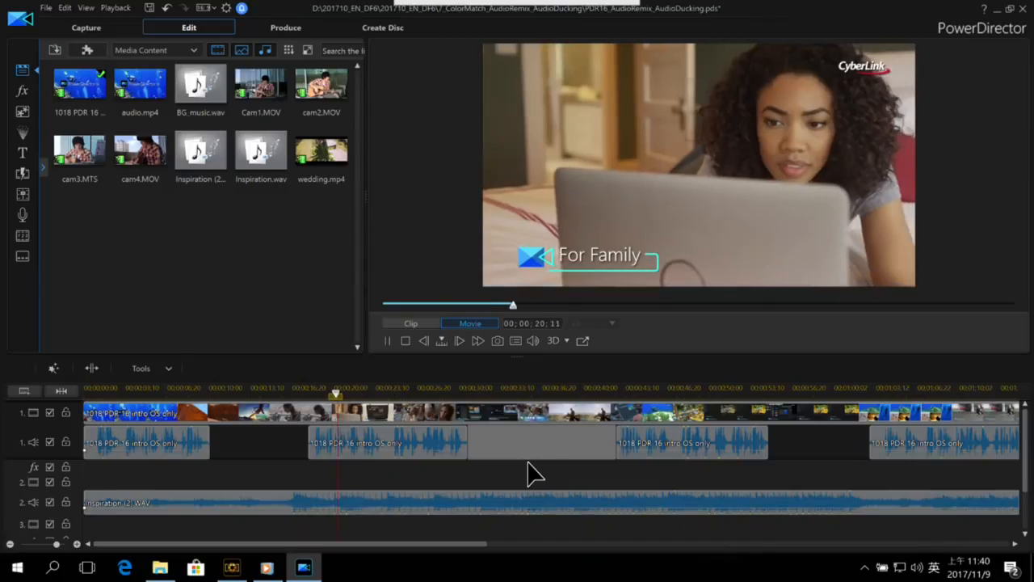
{"action": "key", "text": "space"}
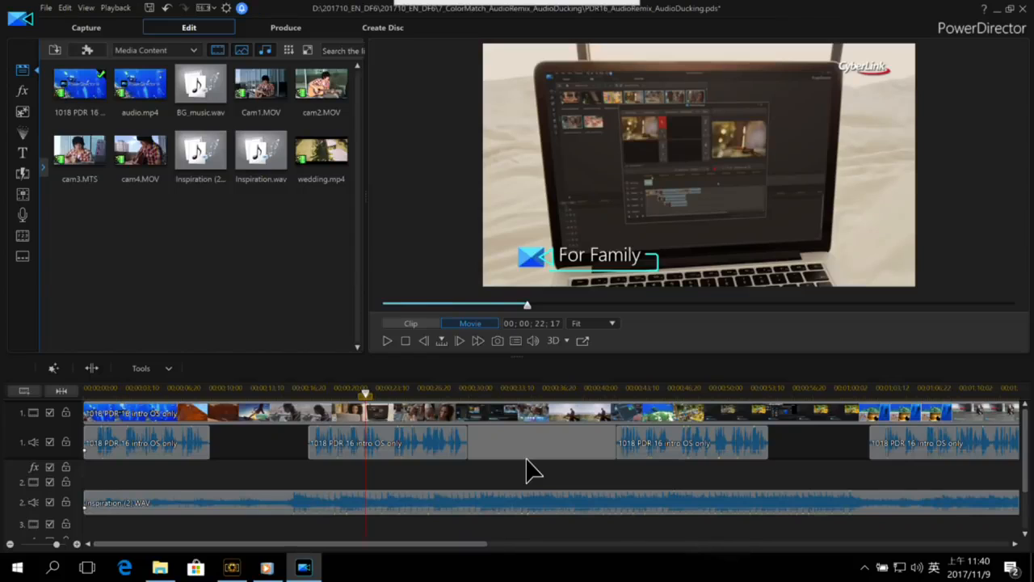
Apply Audio Ducking to the Inspiration (2).WAV clip with 67% sensitivity, 50% ducking level and 0.3 s fade-out and fade-in durations.
{"action": "left_click", "coordinate": [342, 501]}
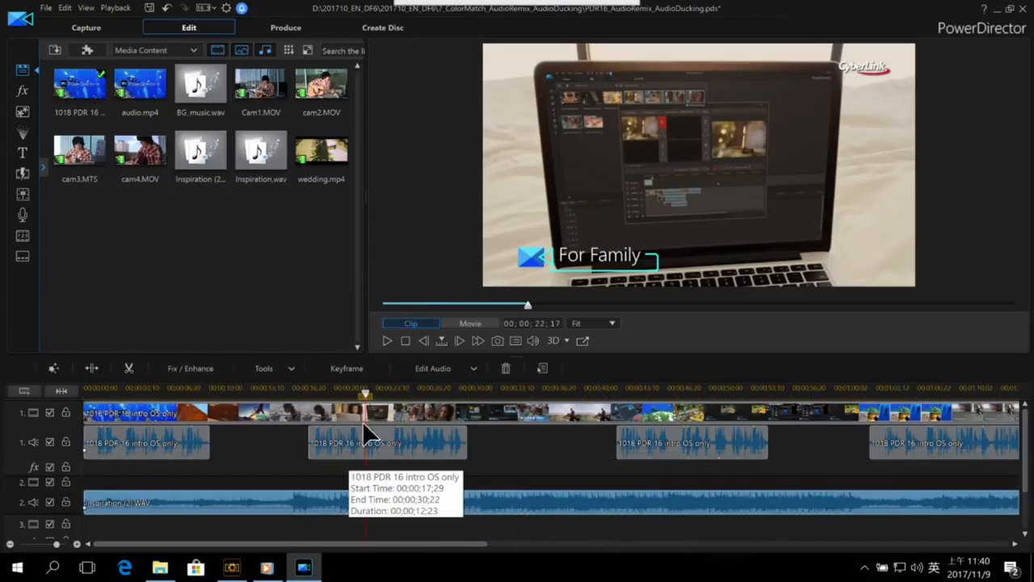
{"action": "left_click", "coordinate": [283, 372]}
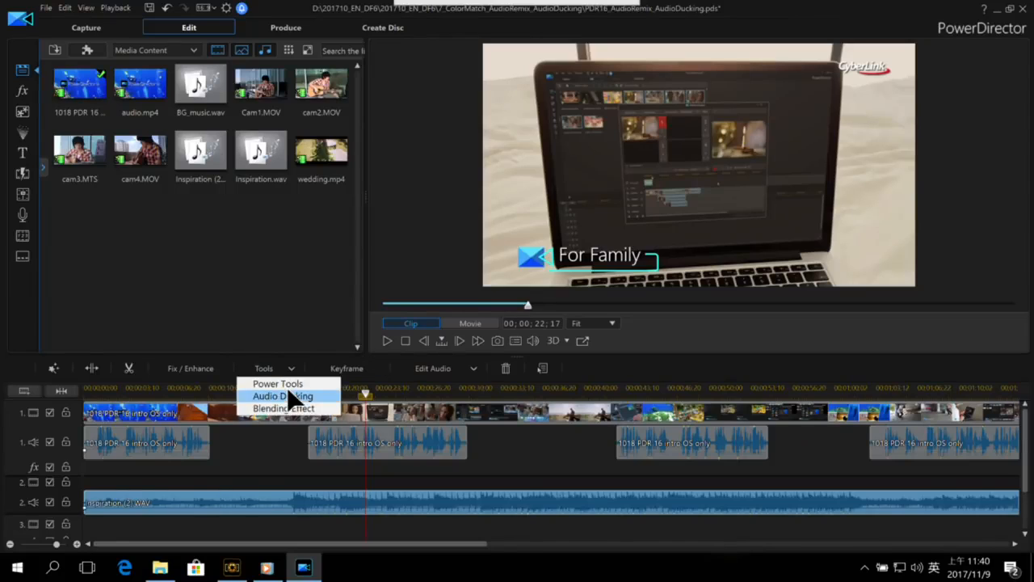
{"action": "left_click", "coordinate": [277, 468]}
{"action": "left_click", "coordinate": [287, 500]}
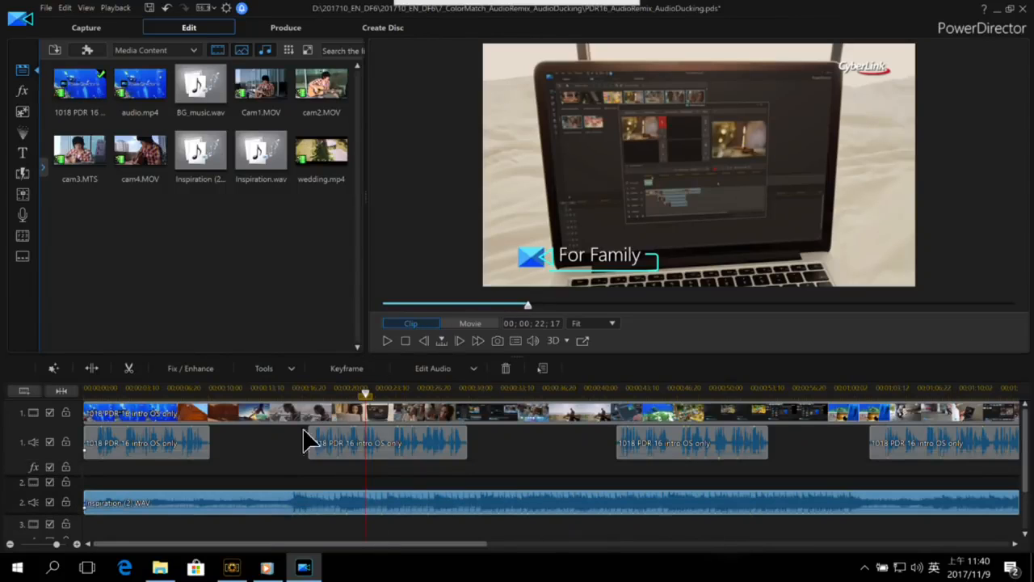
{"action": "left_click", "coordinate": [295, 371]}
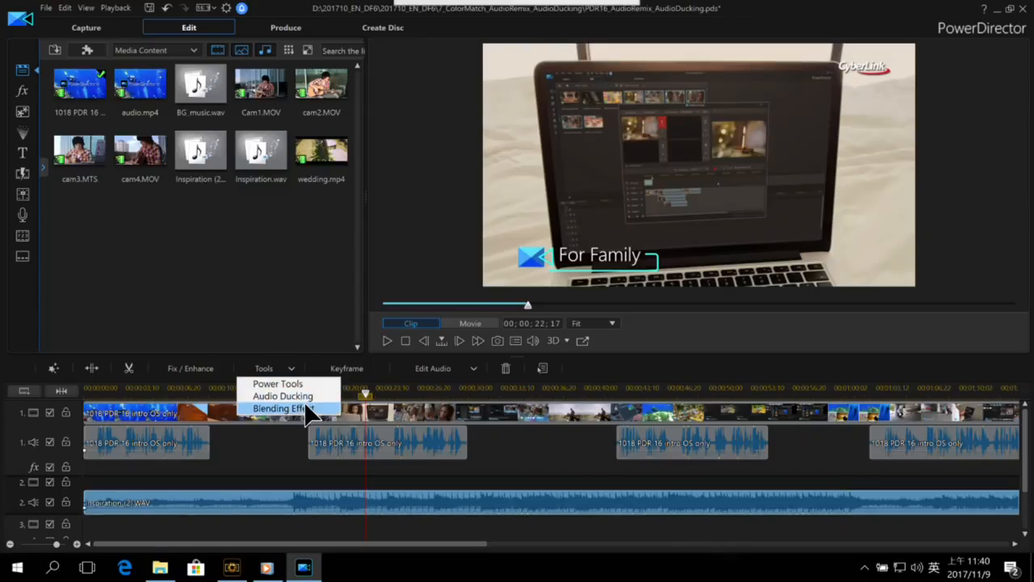
{"action": "left_click", "coordinate": [314, 397]}
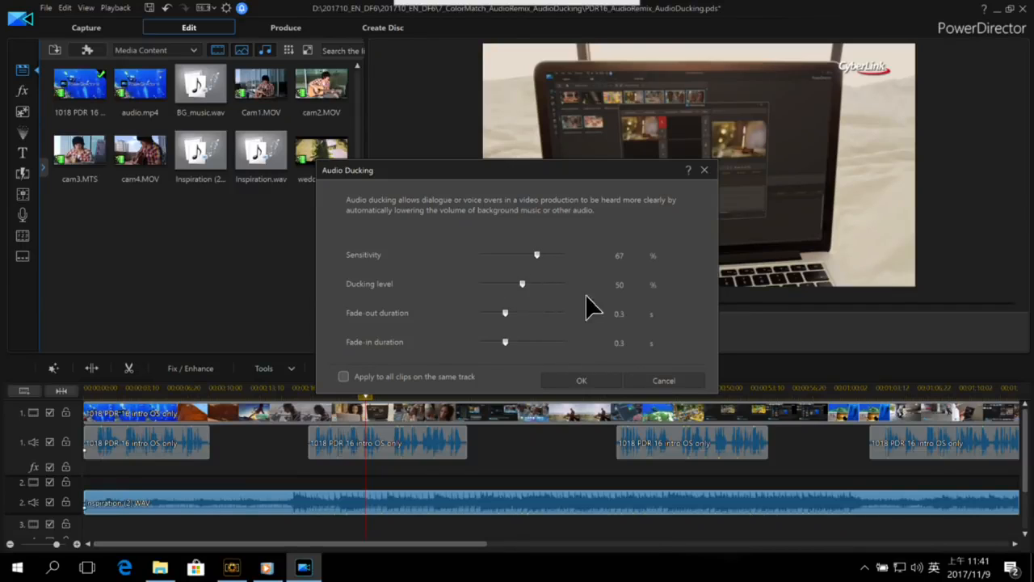
{"action": "left_click", "coordinate": [588, 380]}
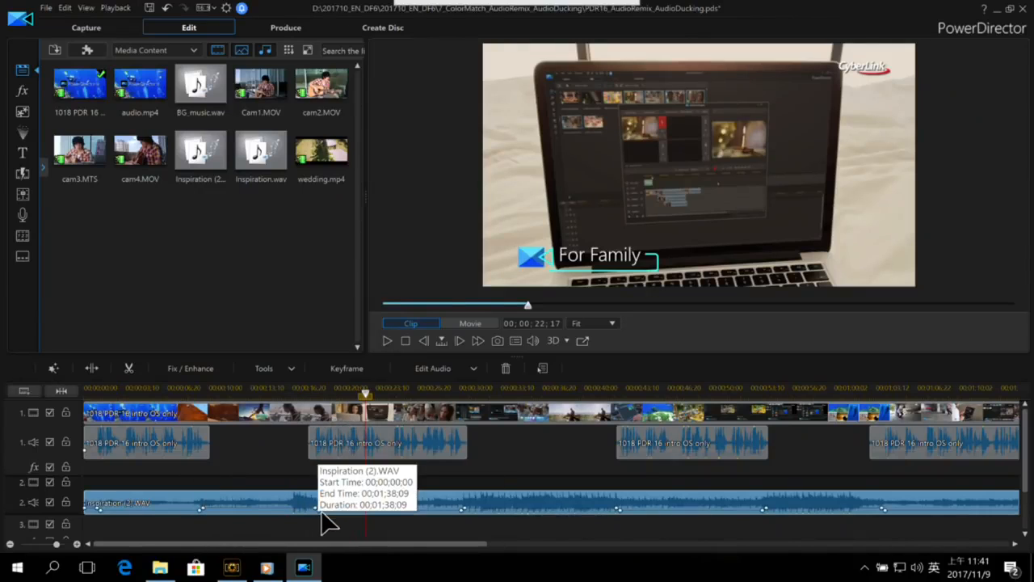
Play the movie from 00;00;17;05 to hear the ducked background music under and after the second voice-over clip.
{"action": "left_click", "coordinate": [298, 393]}
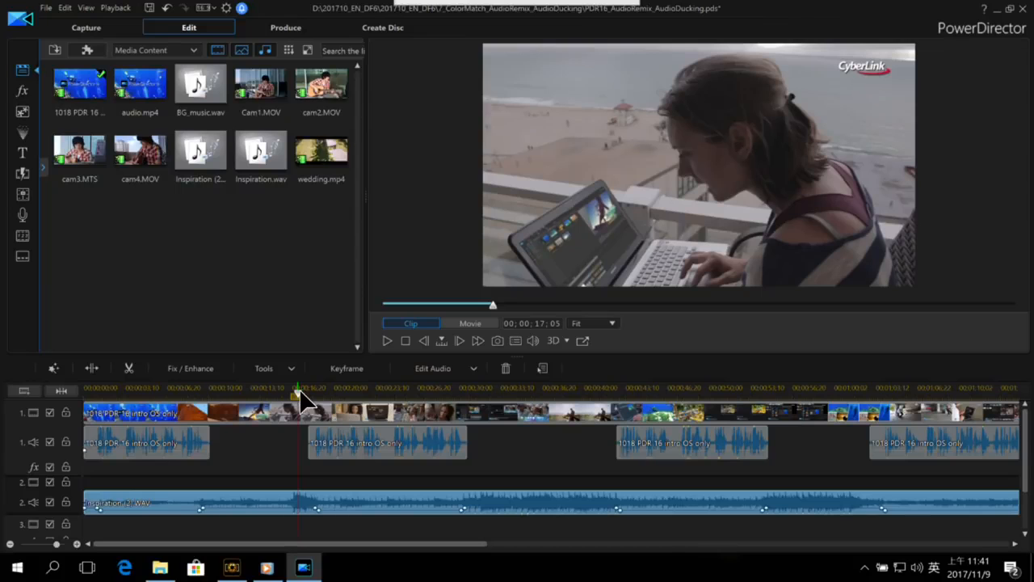
{"action": "key", "text": "space"}
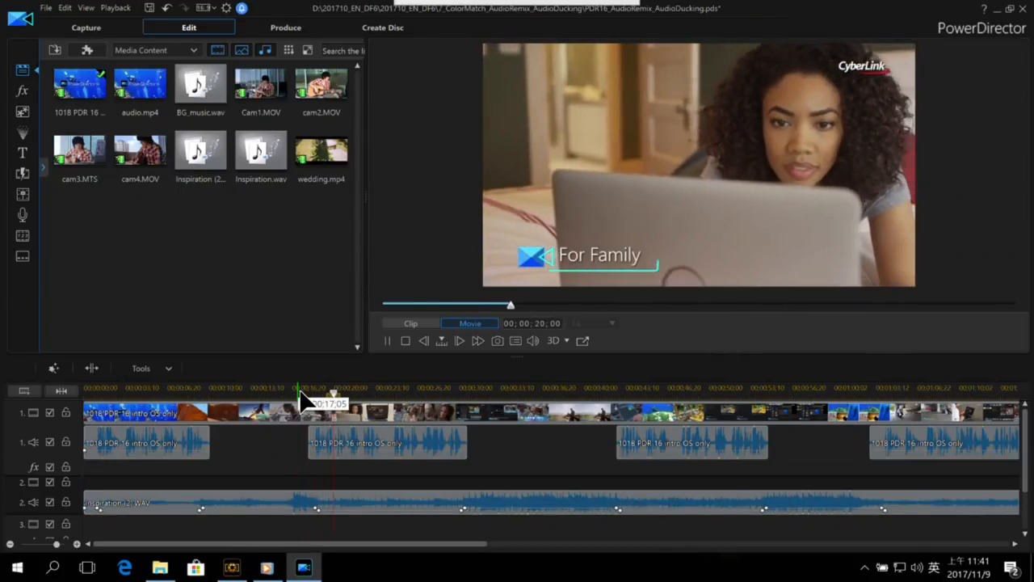
{"action": "key", "text": "space"}
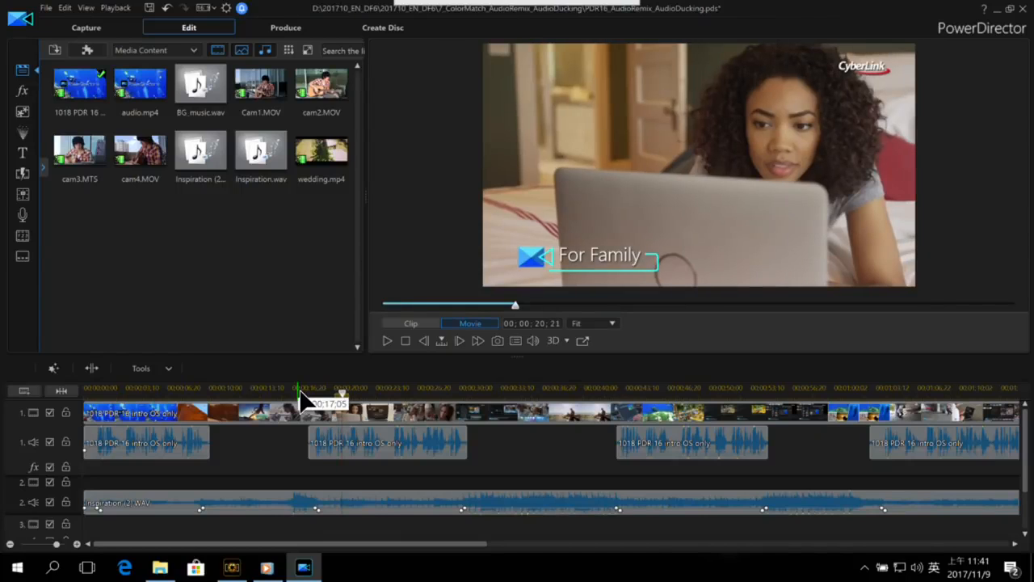
{"action": "key", "text": "space"}
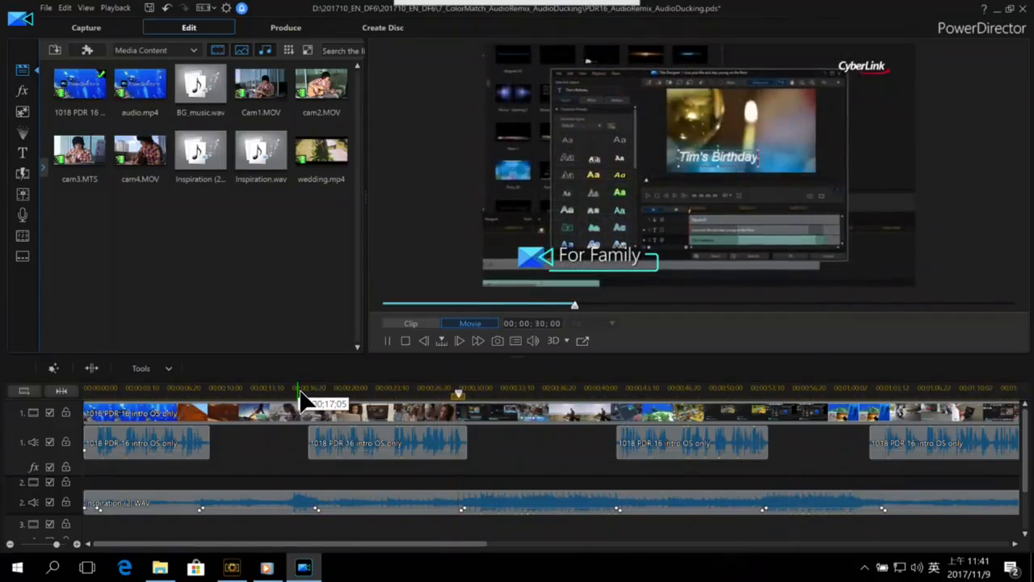
Continue playing the movie through the gap after the second voice-over clip, and stop it at 00;00;37;23.
{"action": "key", "text": "space"}
{"action": "key", "text": "space"}
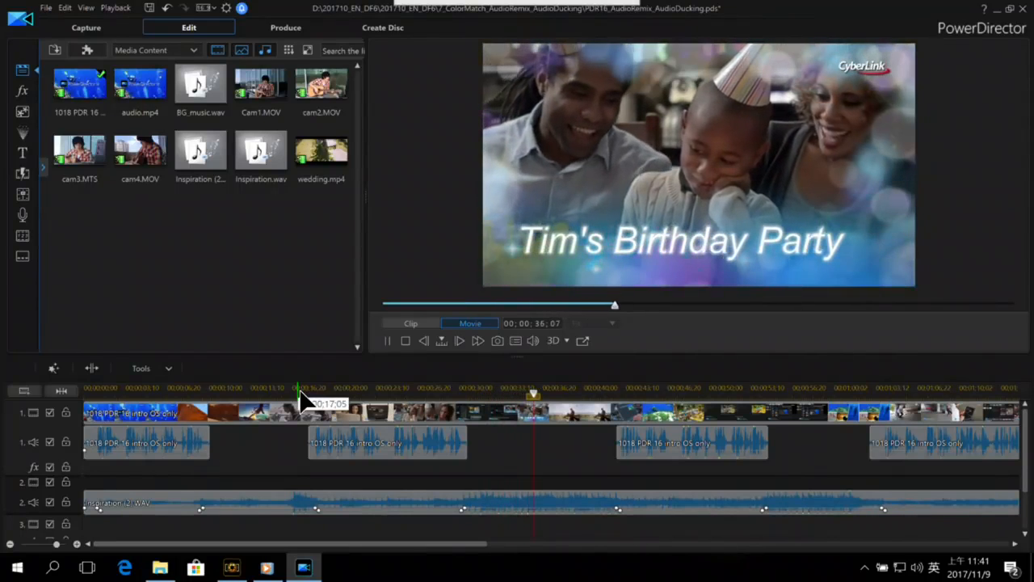
{"action": "key", "text": "space"}
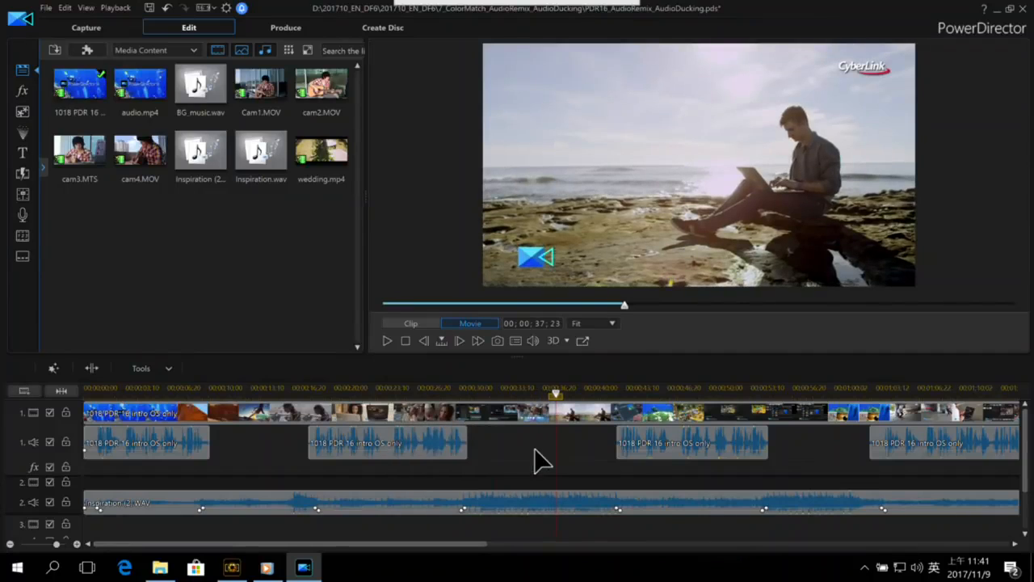
Move the playhead to 00;00;45;22, and open and close the Audio Ducking settings of the Inspiration (2).WAV clip.
{"action": "scroll", "coordinate": [541, 460], "scroll_direction": "down", "scroll_amount": 3}
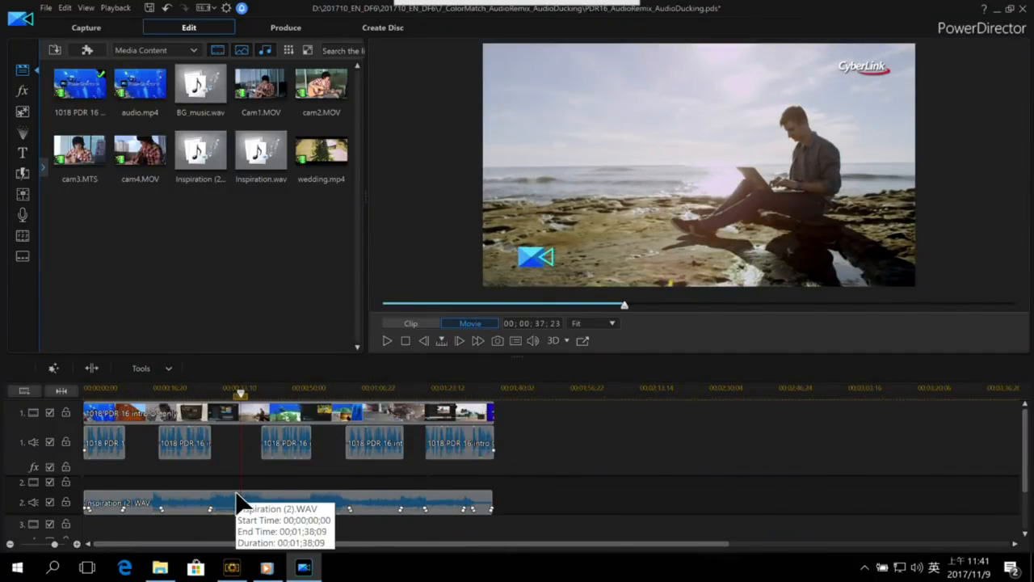
{"action": "left_click", "coordinate": [275, 392]}
{"action": "left_click", "coordinate": [287, 499]}
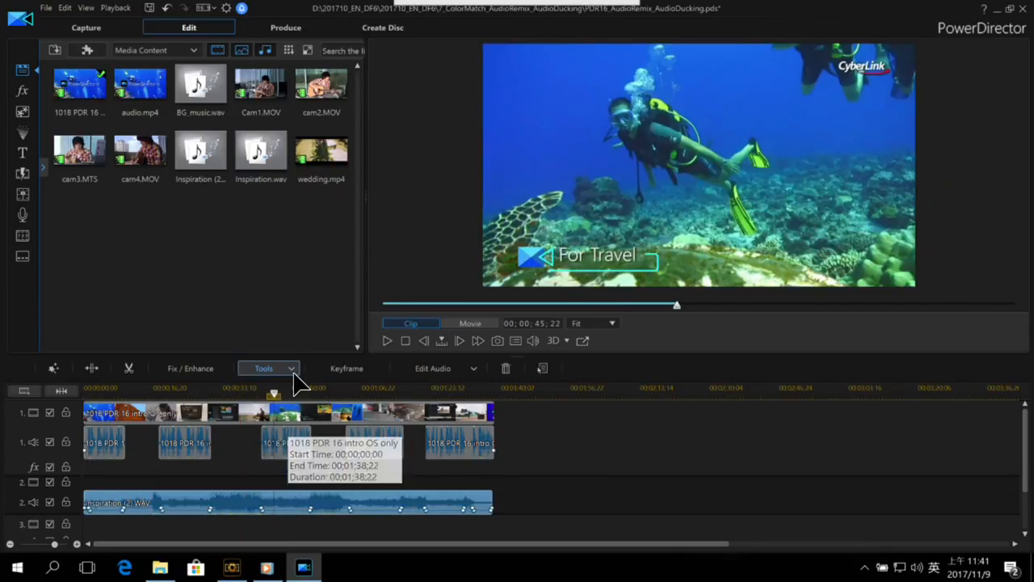
{"action": "left_click", "coordinate": [296, 369]}
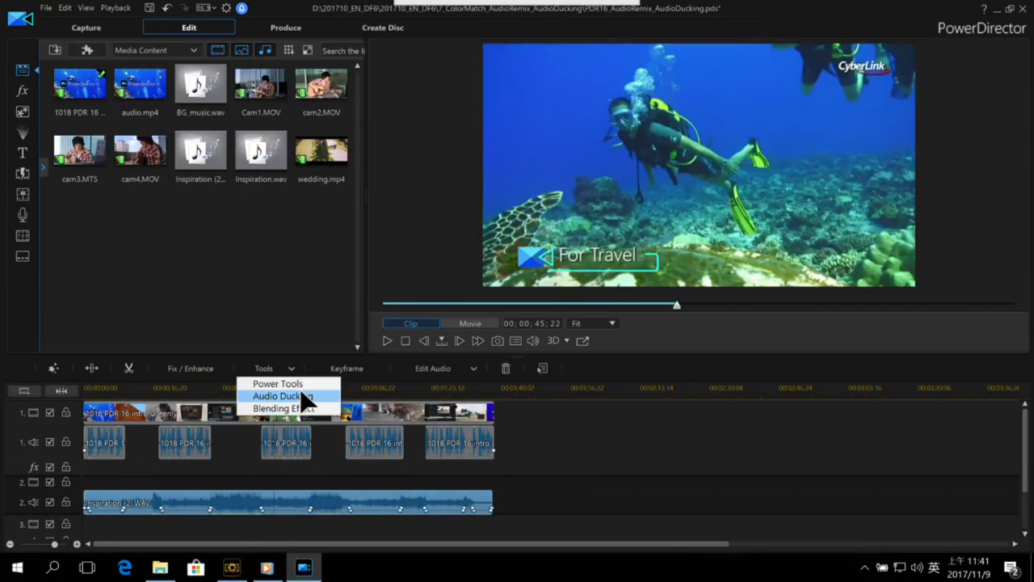
{"action": "left_click", "coordinate": [303, 397]}
{"action": "left_click", "coordinate": [590, 379]}
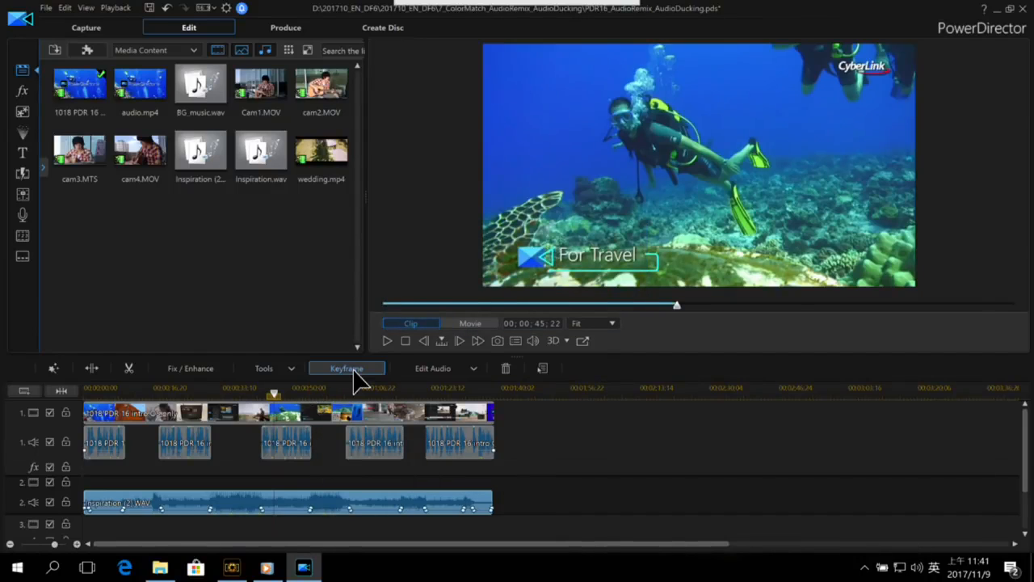
{"action": "mouse_move", "coordinate": [454, 8]}
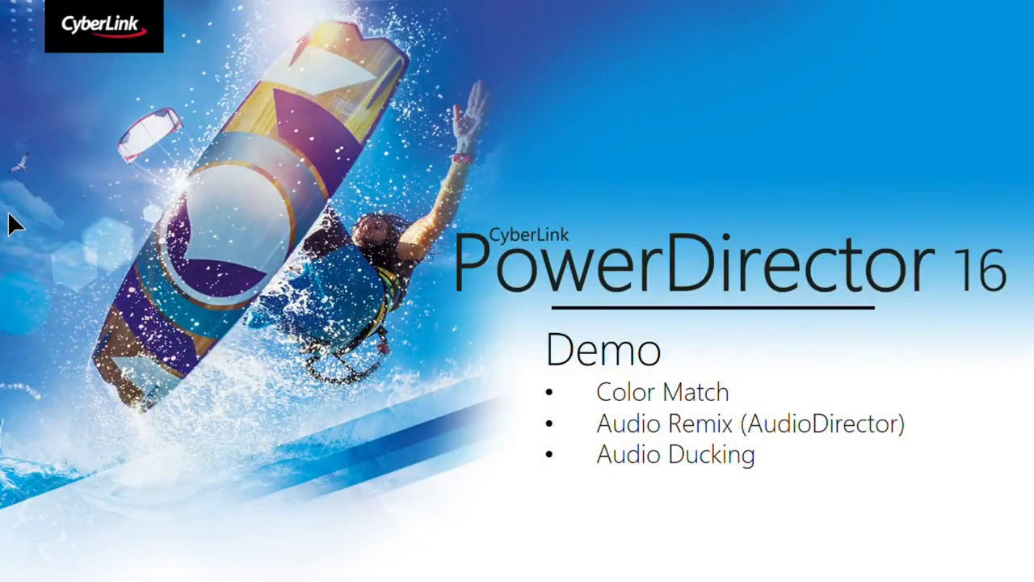
{"action": "key", "text": "Right"}
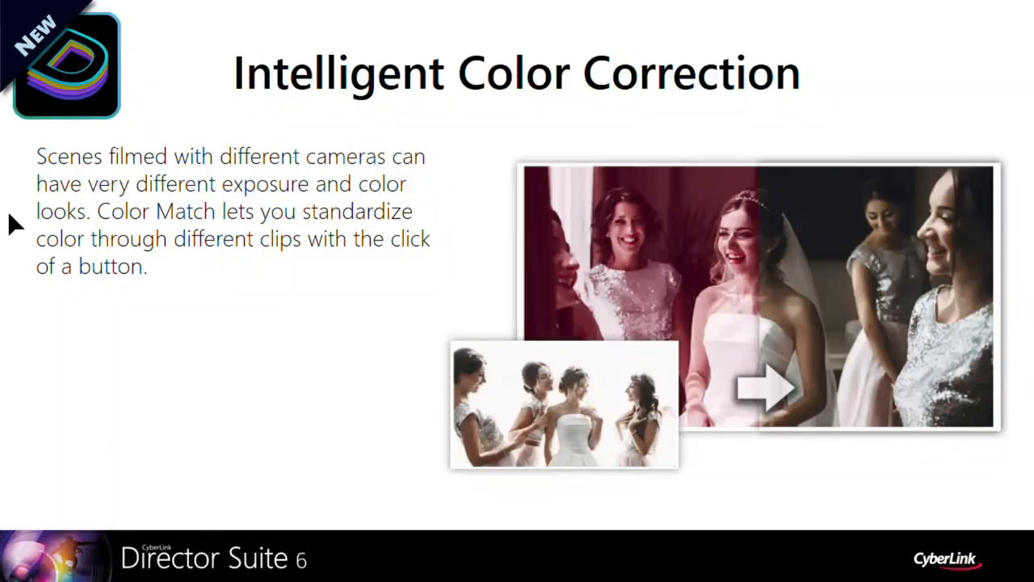
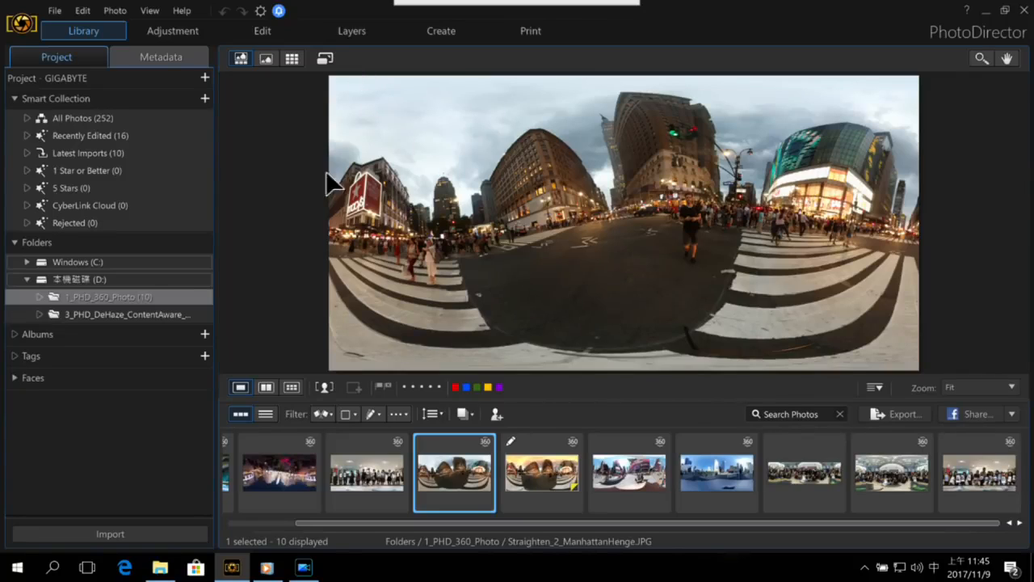
Open Straighten_2_ManhattanHenge.JPG in the 360º Photo Editor, look around the scene, and return to its default view.
{"action": "right_click", "coordinate": [464, 472]}
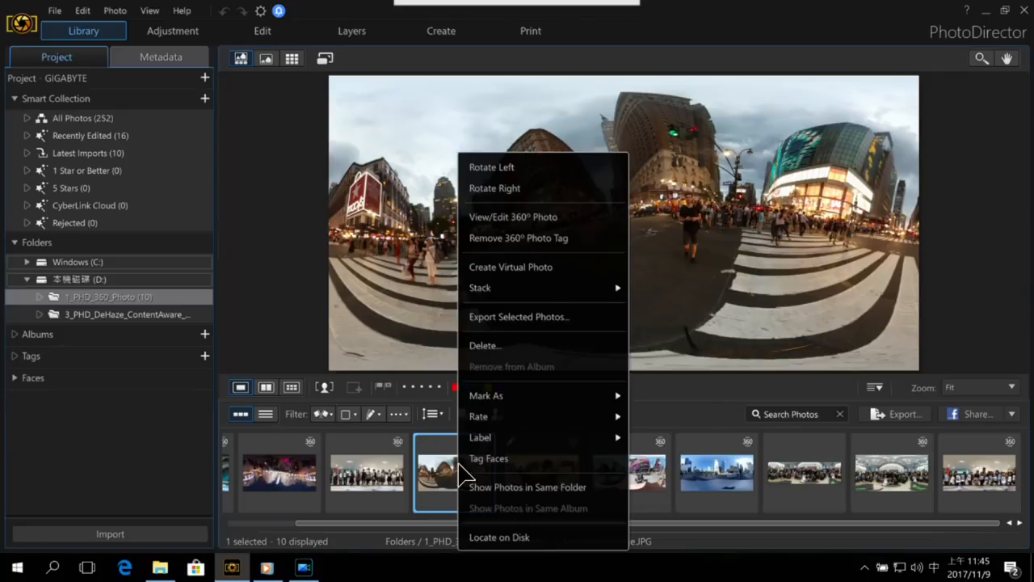
{"action": "left_click", "coordinate": [588, 218]}
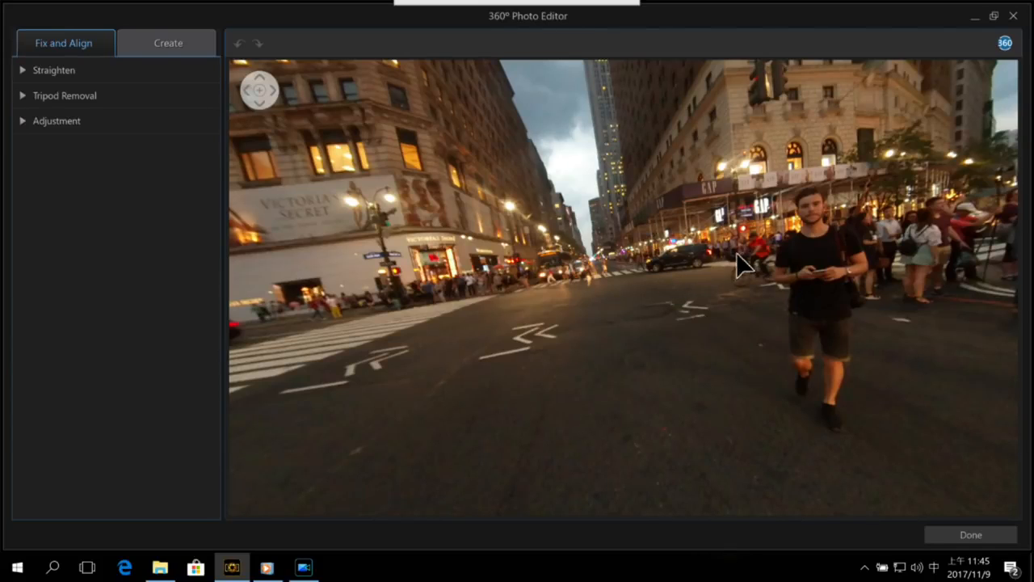
{"action": "left_click_drag", "start_coordinate": [736, 252], "coordinate": [658, 271]}
{"action": "left_click_drag", "start_coordinate": [772, 271], "coordinate": [605, 282]}
{"action": "left_click_drag", "start_coordinate": [727, 277], "coordinate": [616, 309]}
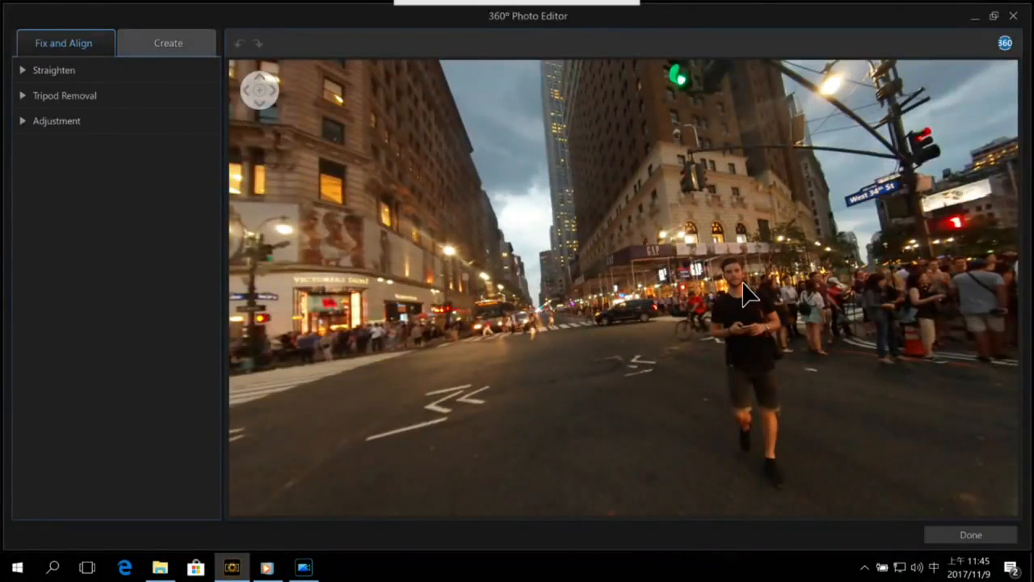
{"action": "left_click_drag", "start_coordinate": [743, 293], "coordinate": [308, 124]}
{"action": "left_click", "coordinate": [259, 90]}
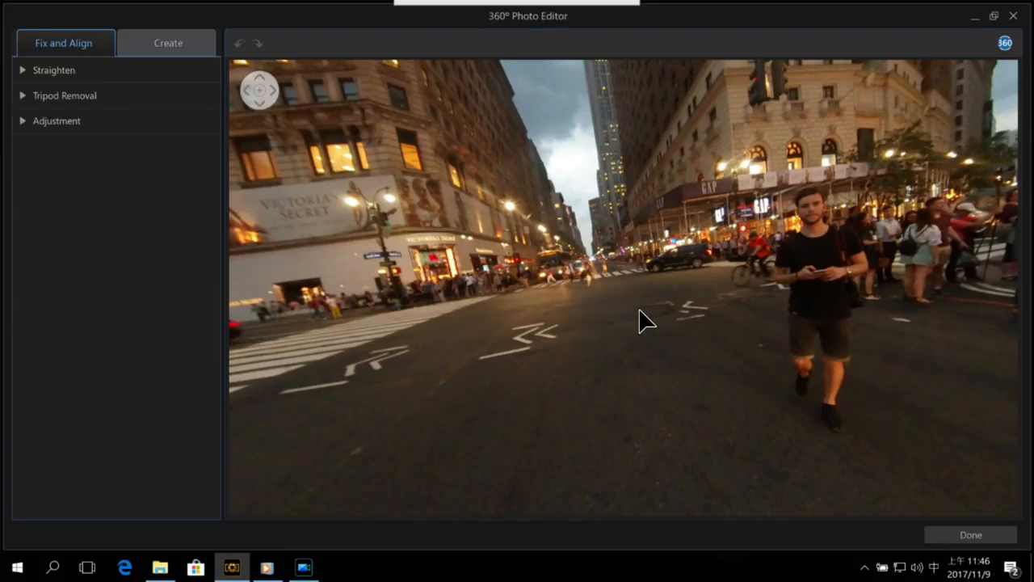
Level the horizon by tilting the front view and, in the four-view layout, the left view, check it against grid lines, and finish the edit.
{"action": "left_click", "coordinate": [26, 70]}
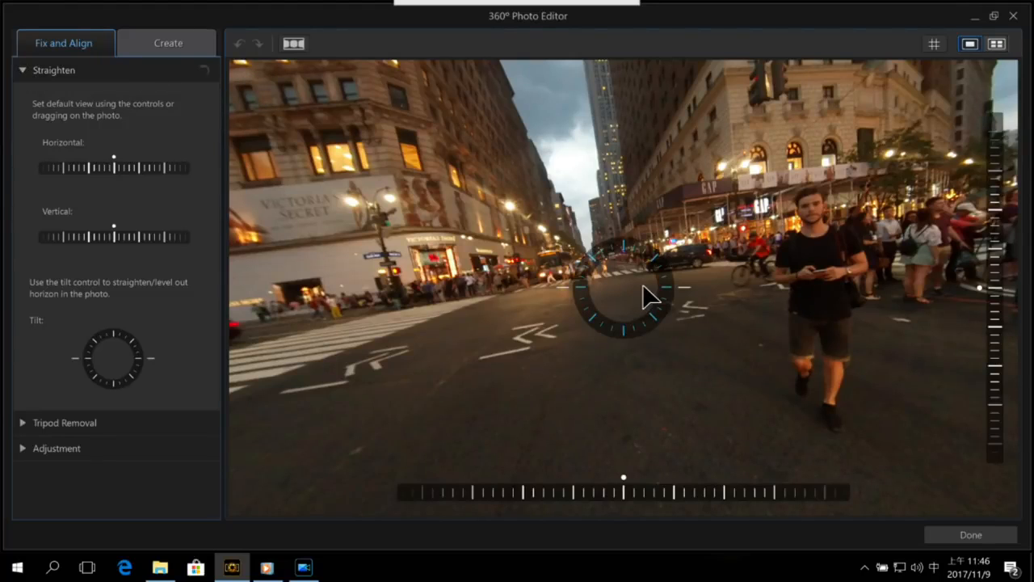
{"action": "left_click_drag", "start_coordinate": [663, 269], "coordinate": [667, 273]}
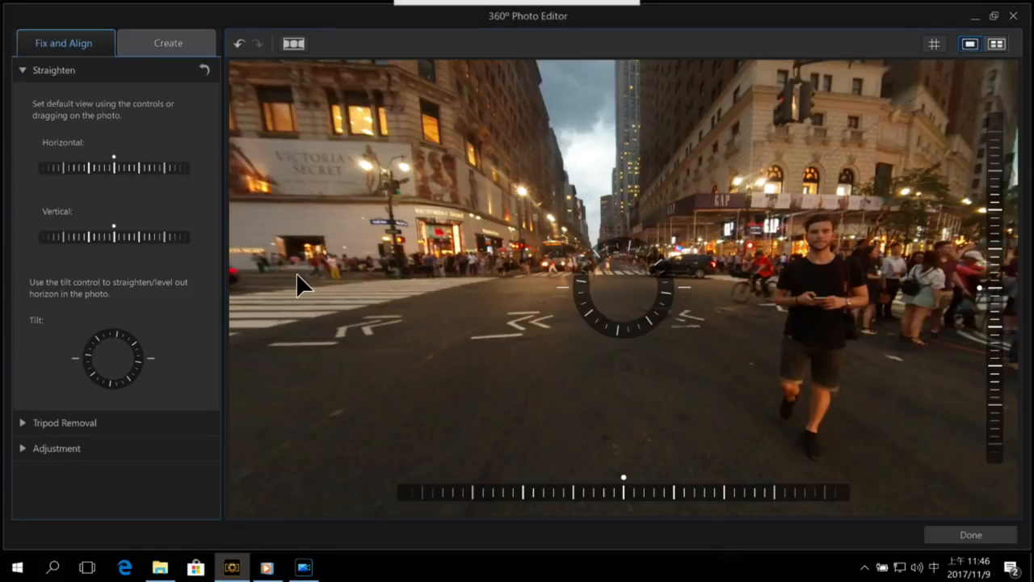
{"action": "left_click", "coordinate": [998, 45]}
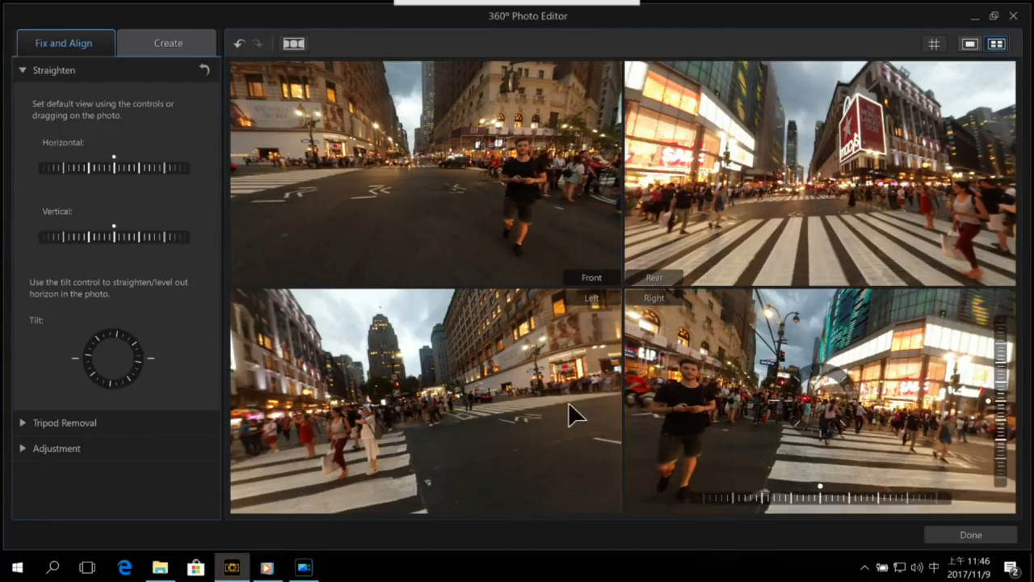
{"action": "left_click_drag", "start_coordinate": [461, 398], "coordinate": [461, 399]}
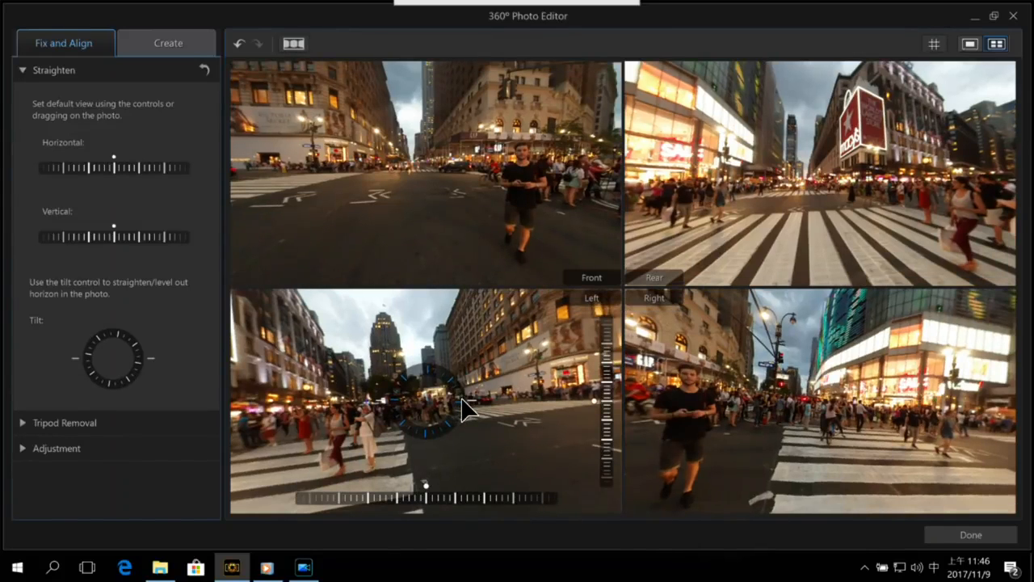
{"action": "left_click_drag", "start_coordinate": [461, 397], "coordinate": [462, 400]}
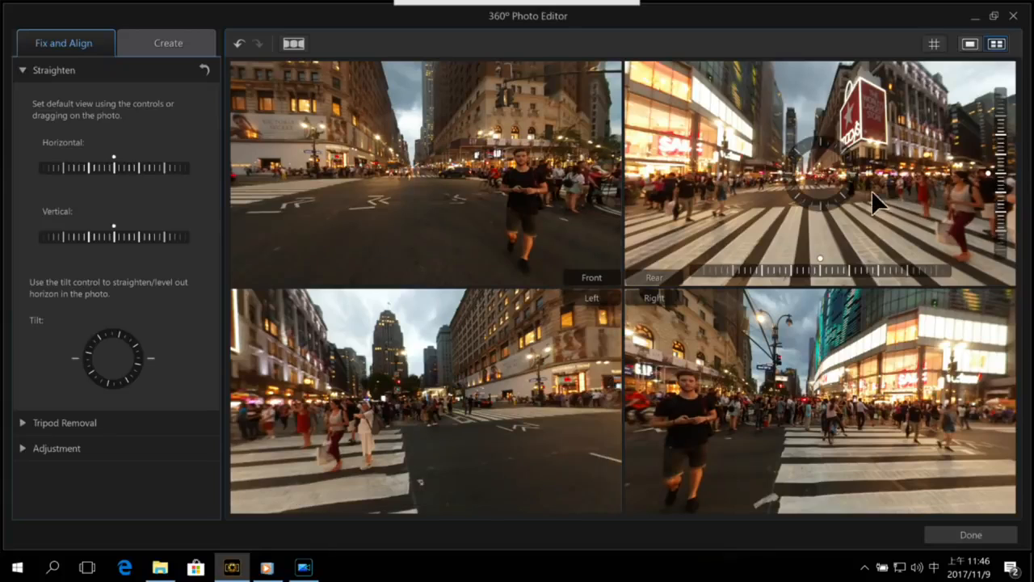
{"action": "left_click", "coordinate": [934, 44]}
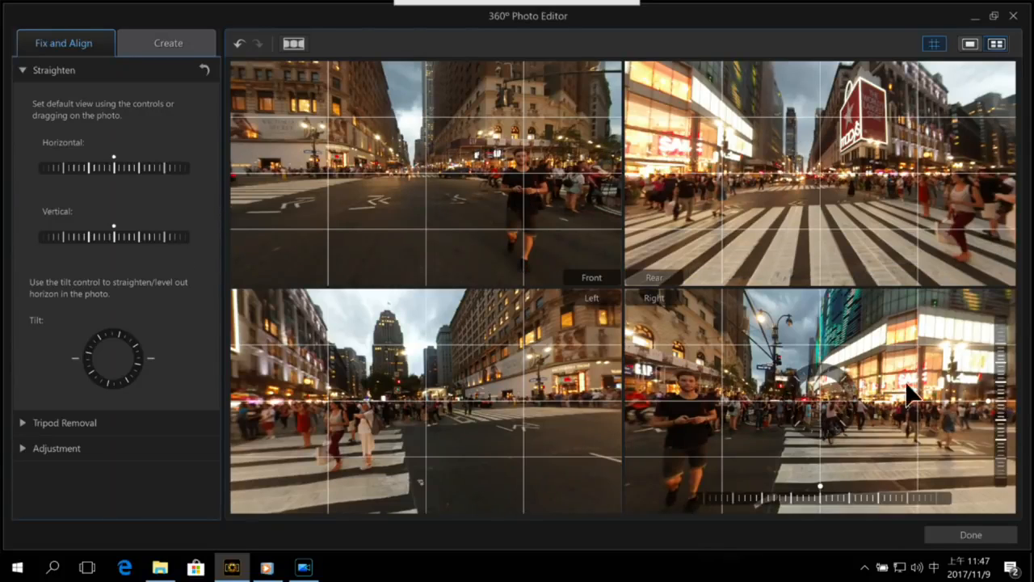
{"action": "left_click", "coordinate": [976, 537]}
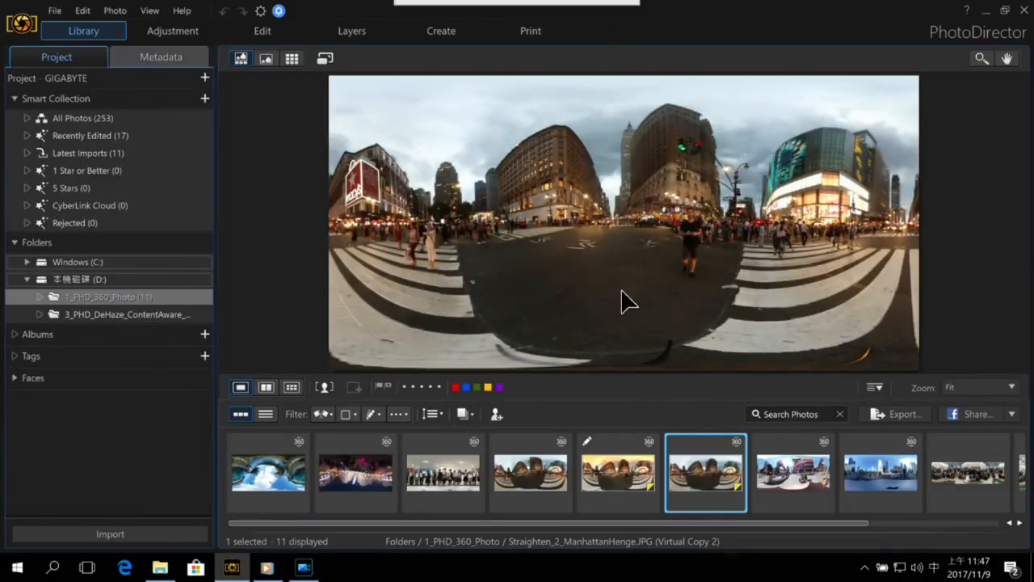
{"action": "right_click", "coordinate": [747, 288]}
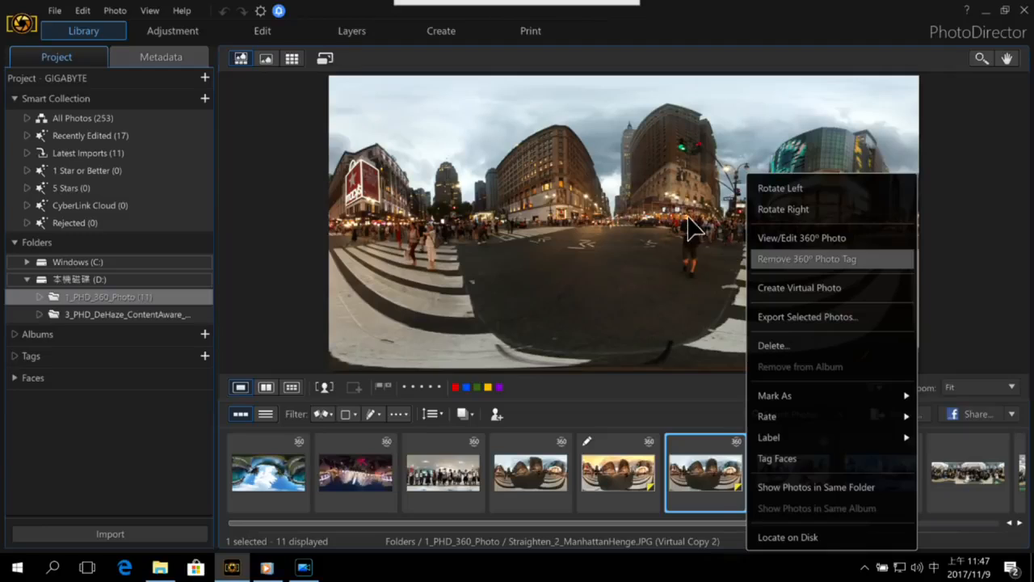
{"action": "left_click", "coordinate": [938, 134]}
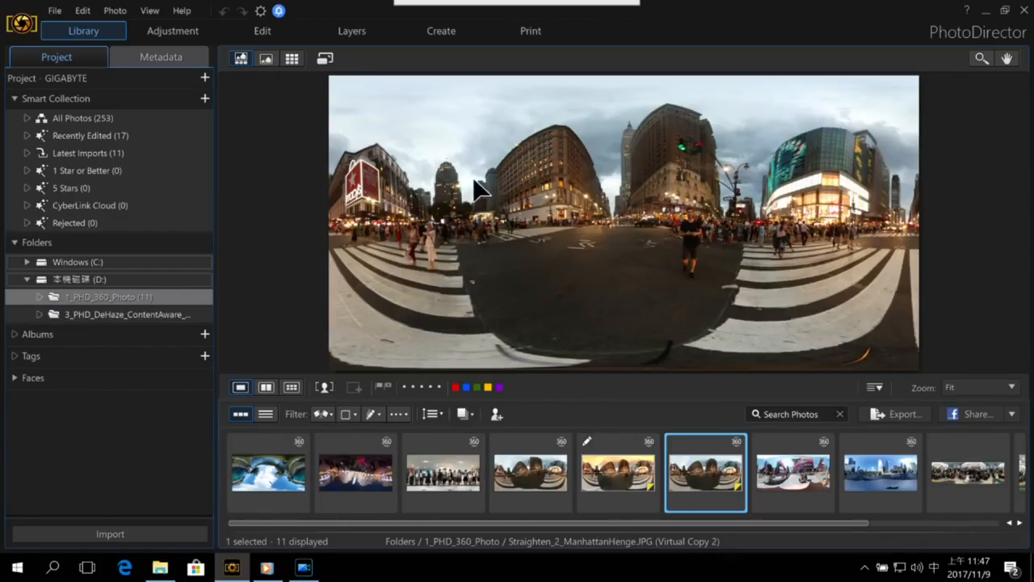
Add a regional gradient mask over the sky and buildings of the straightened virtual copy, fading out toward the road.
{"action": "left_click", "coordinate": [198, 31]}
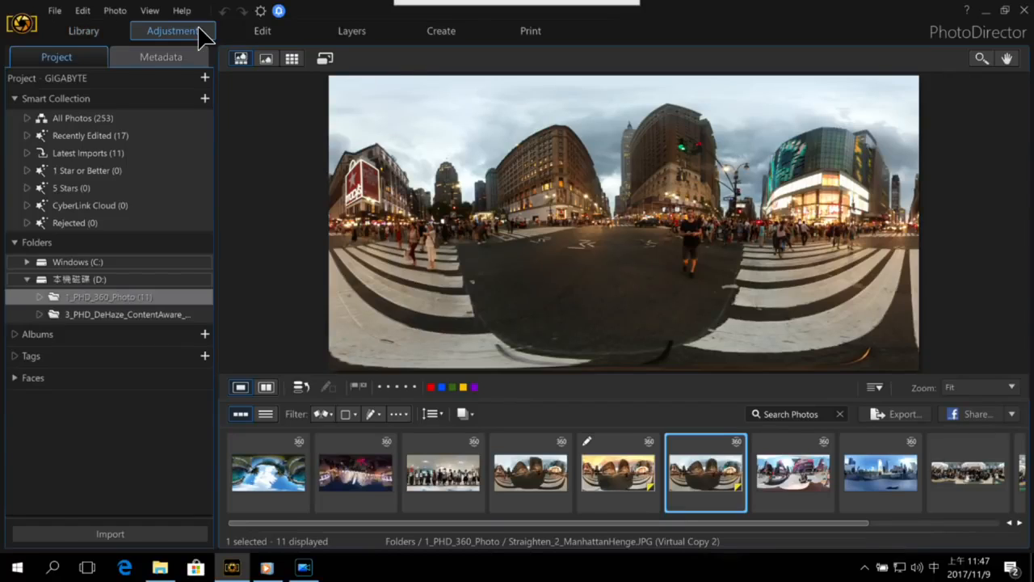
{"action": "left_click", "coordinate": [26, 197]}
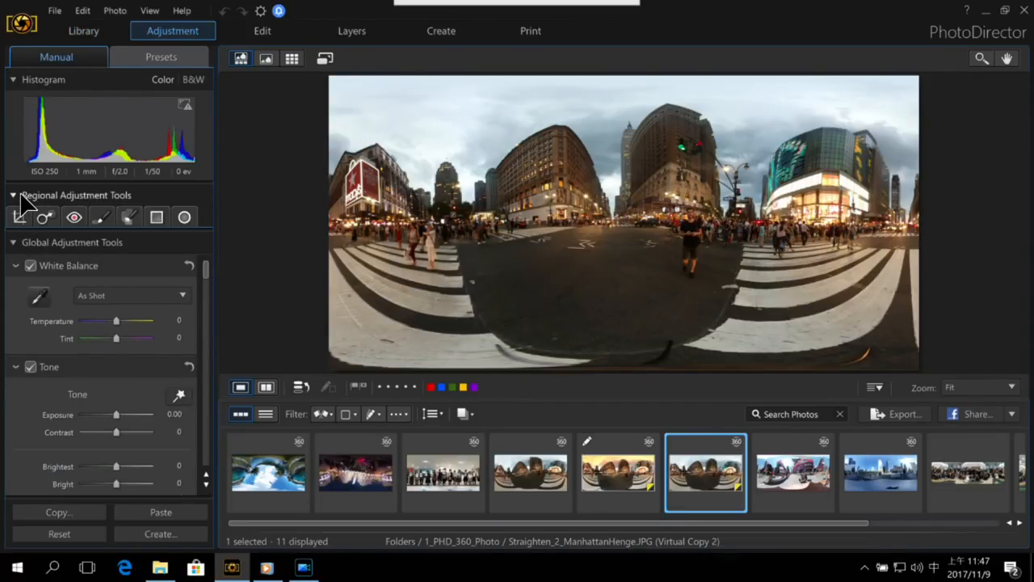
{"action": "left_click", "coordinate": [157, 217]}
{"action": "left_click_drag", "start_coordinate": [603, 119], "coordinate": [612, 291]}
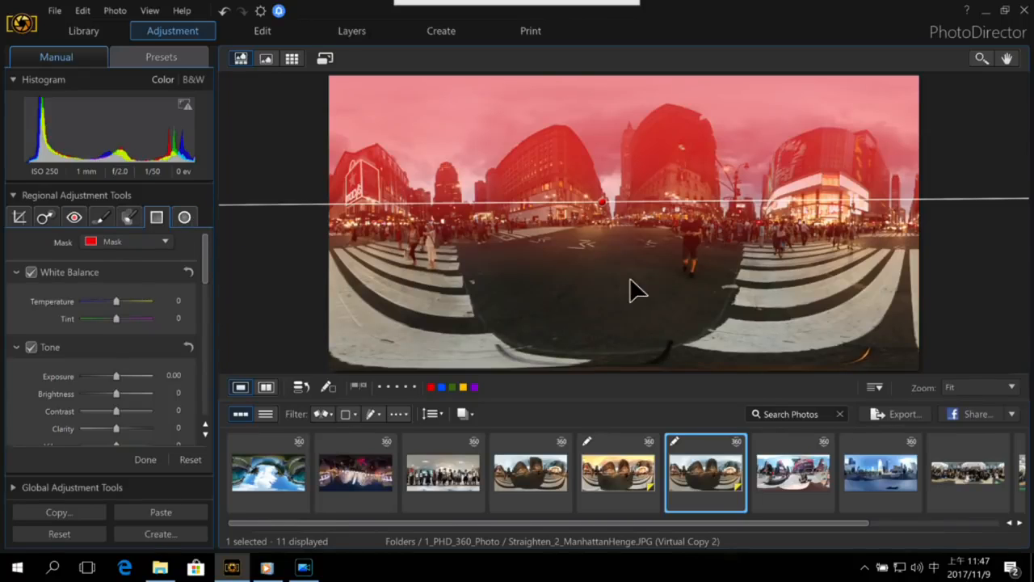
Set the gradient mask's temperature to 40, tint to 44 and exposure to -0.49, and leave the regional adjustments.
{"action": "left_click_drag", "start_coordinate": [122, 300], "coordinate": [136, 318]}
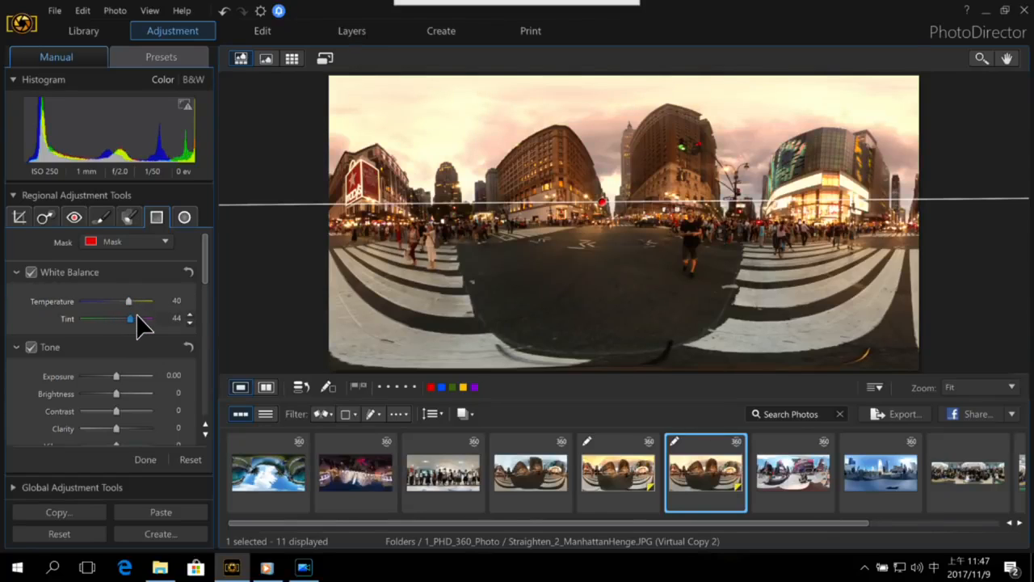
{"action": "scroll", "coordinate": [206, 279], "scroll_direction": "down", "scroll_amount": 1}
{"action": "scroll", "coordinate": [161, 307], "scroll_direction": "down", "scroll_amount": 1}
{"action": "left_click_drag", "start_coordinate": [117, 357], "coordinate": [114, 357]}
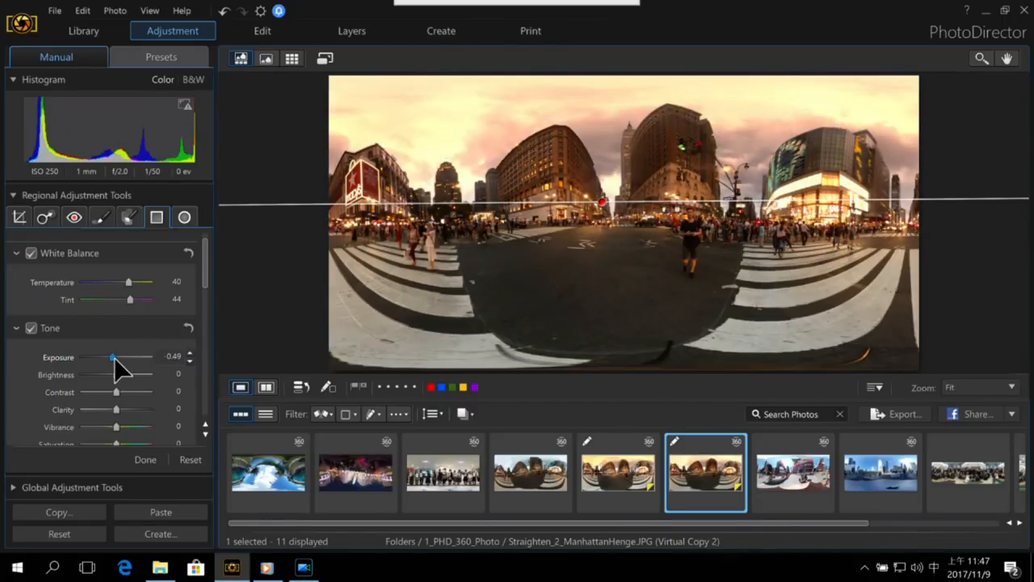
{"action": "scroll", "coordinate": [208, 269], "scroll_direction": "down", "scroll_amount": 1}
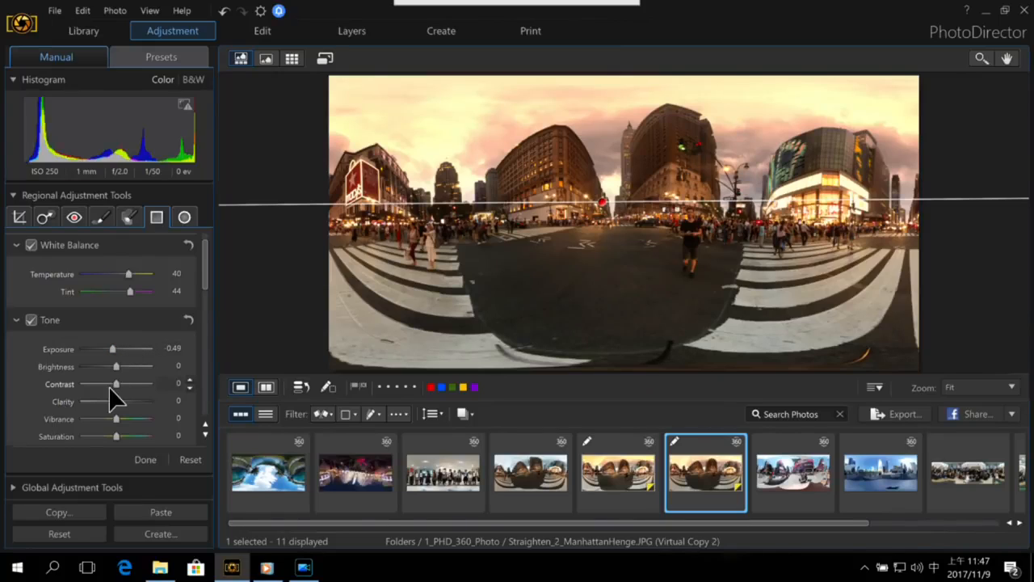
{"action": "left_click_drag", "start_coordinate": [208, 277], "coordinate": [209, 242]}
{"action": "left_click", "coordinate": [14, 194]}
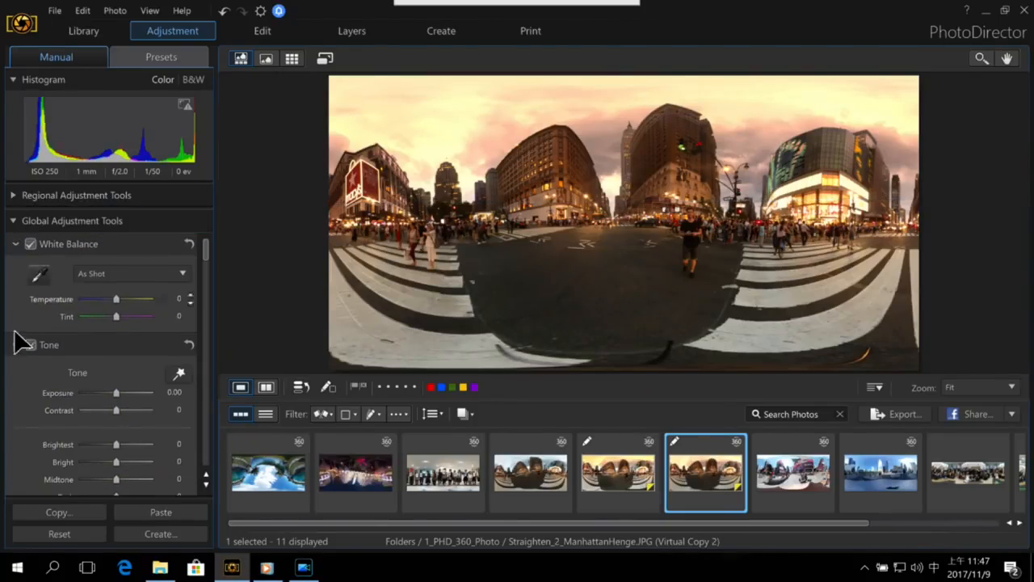
Apply a global HDR Effect to the photo with a glow strength of 48 and an edge strength of 22.
{"action": "left_click_drag", "start_coordinate": [207, 258], "coordinate": [209, 288]}
{"action": "left_click", "coordinate": [117, 312]}
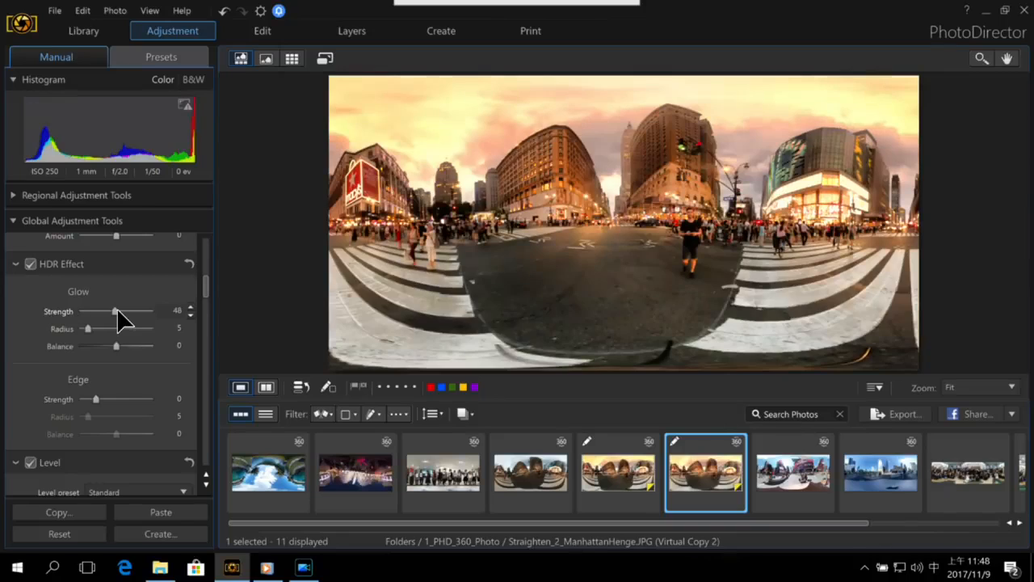
{"action": "left_click_drag", "start_coordinate": [96, 399], "coordinate": [119, 399]}
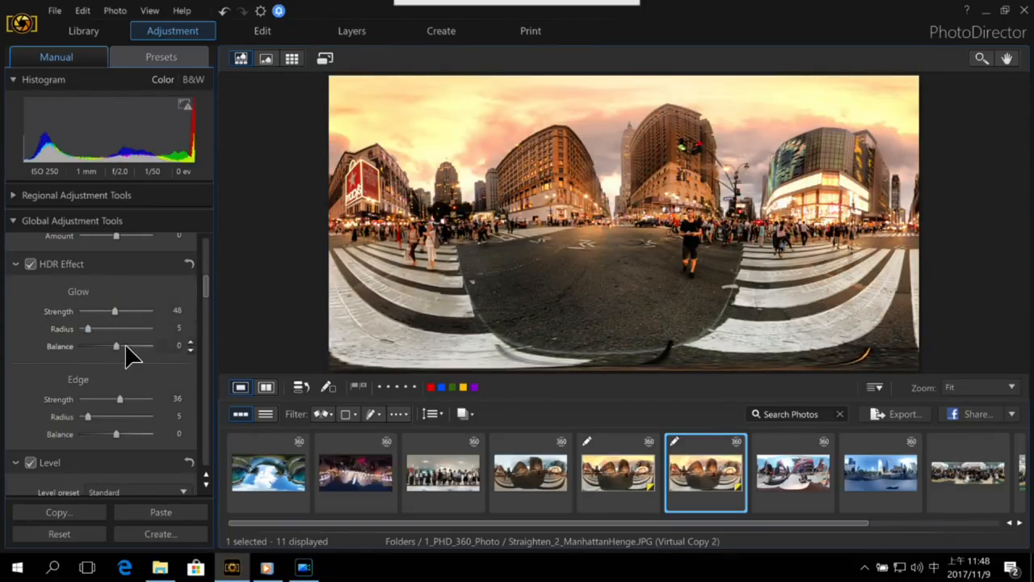
{"action": "left_click_drag", "start_coordinate": [120, 400], "coordinate": [111, 400]}
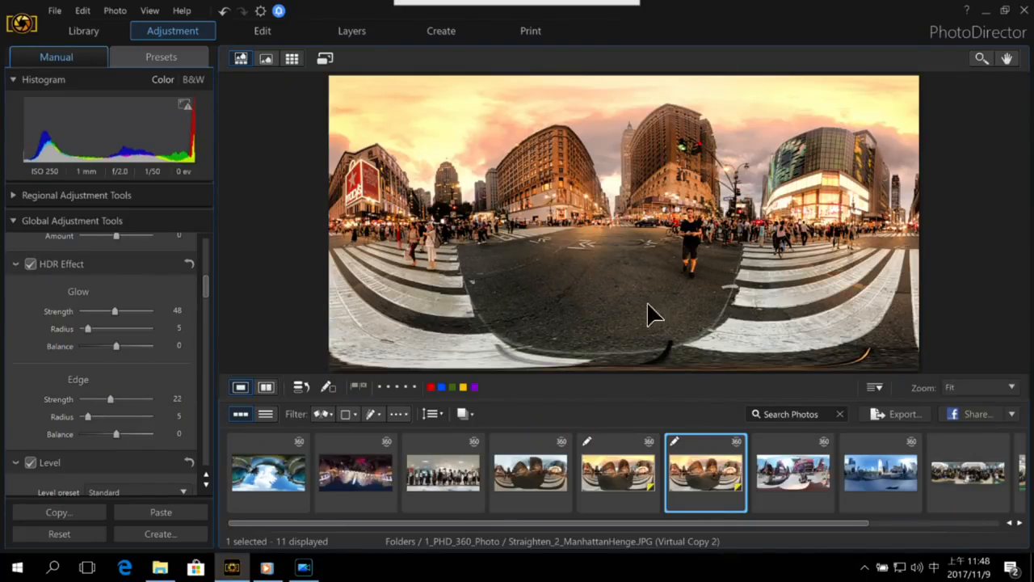
Open the adjusted virtual copy in the 360º Photo Editor and look around the street scene.
{"action": "right_click", "coordinate": [688, 472]}
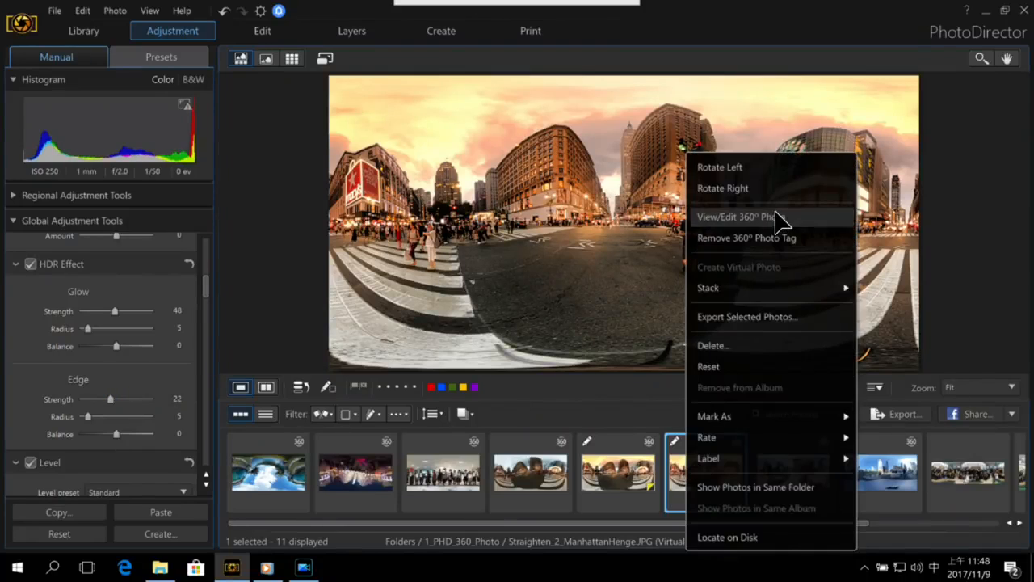
{"action": "left_click", "coordinate": [778, 218]}
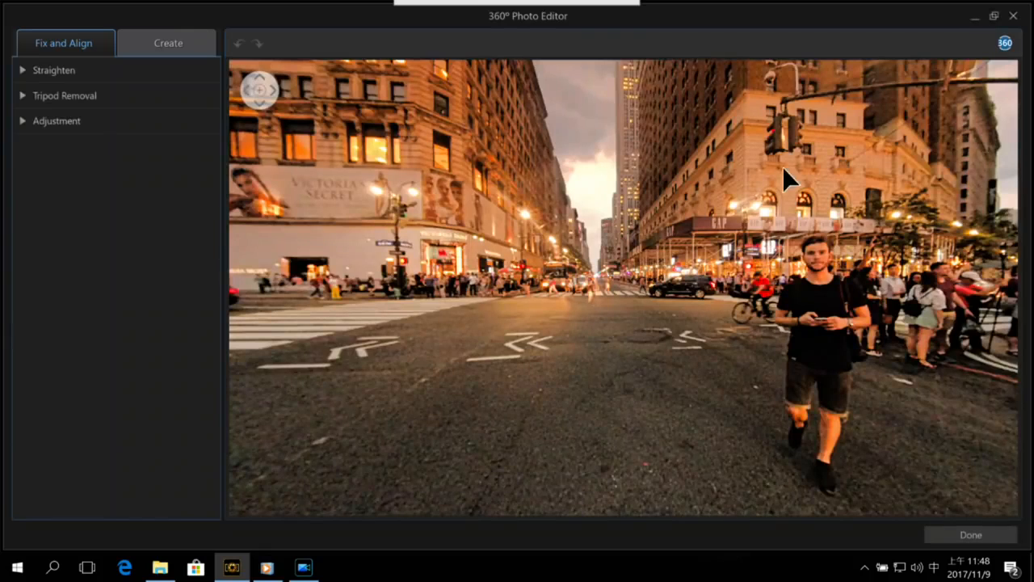
{"action": "left_click_drag", "start_coordinate": [784, 172], "coordinate": [543, 227]}
{"action": "left_click_drag", "start_coordinate": [727, 235], "coordinate": [624, 266]}
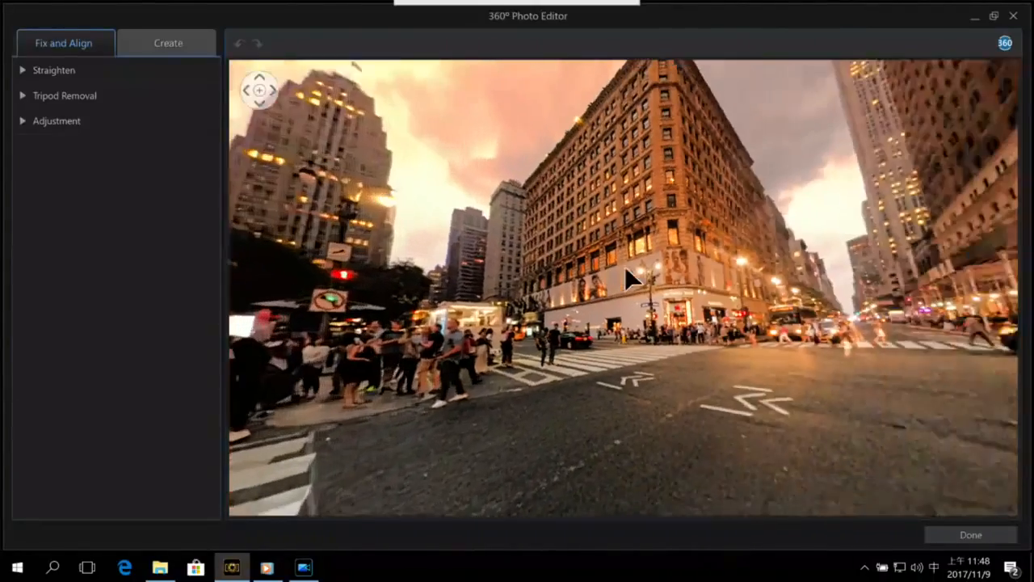
Look around the rest of the 360º street scene as far as the Macy's corner, and close the 360º Photo Editor.
{"action": "left_click_drag", "start_coordinate": [666, 234], "coordinate": [596, 291]}
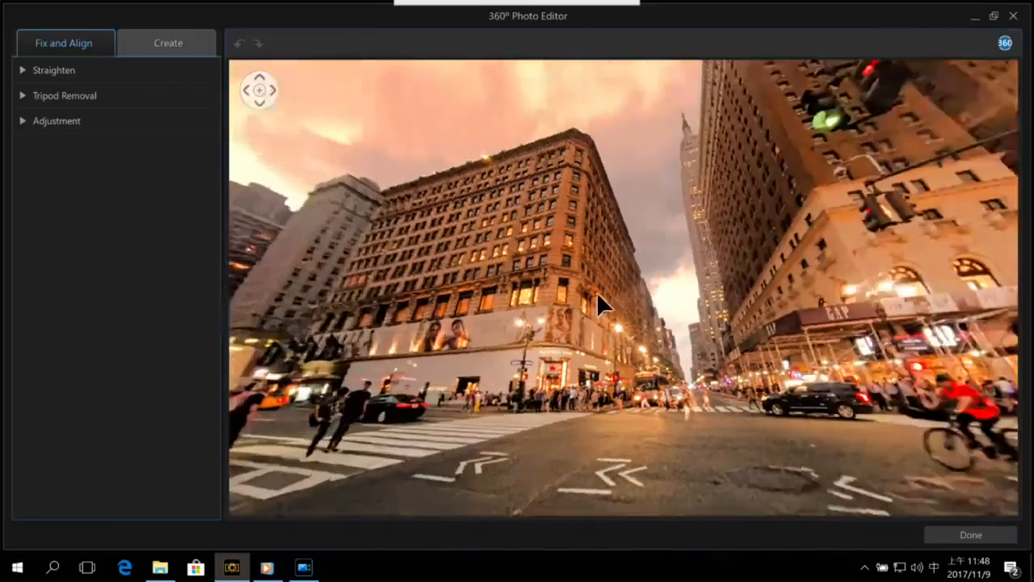
{"action": "left_click_drag", "start_coordinate": [535, 247], "coordinate": [580, 227]}
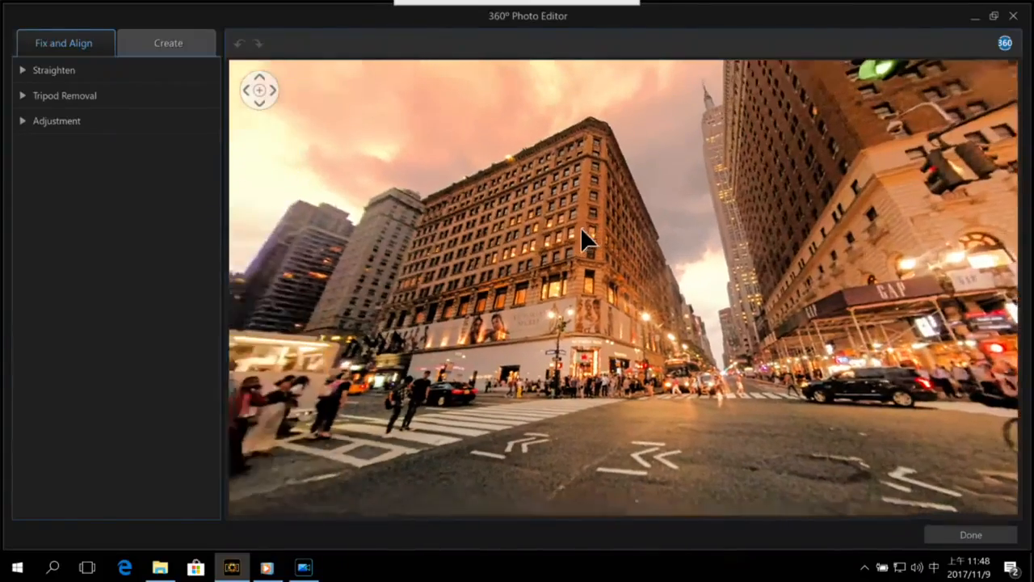
{"action": "left_click_drag", "start_coordinate": [607, 259], "coordinate": [485, 279]}
{"action": "left_click_drag", "start_coordinate": [591, 290], "coordinate": [517, 298]}
{"action": "left_click_drag", "start_coordinate": [648, 302], "coordinate": [538, 317]}
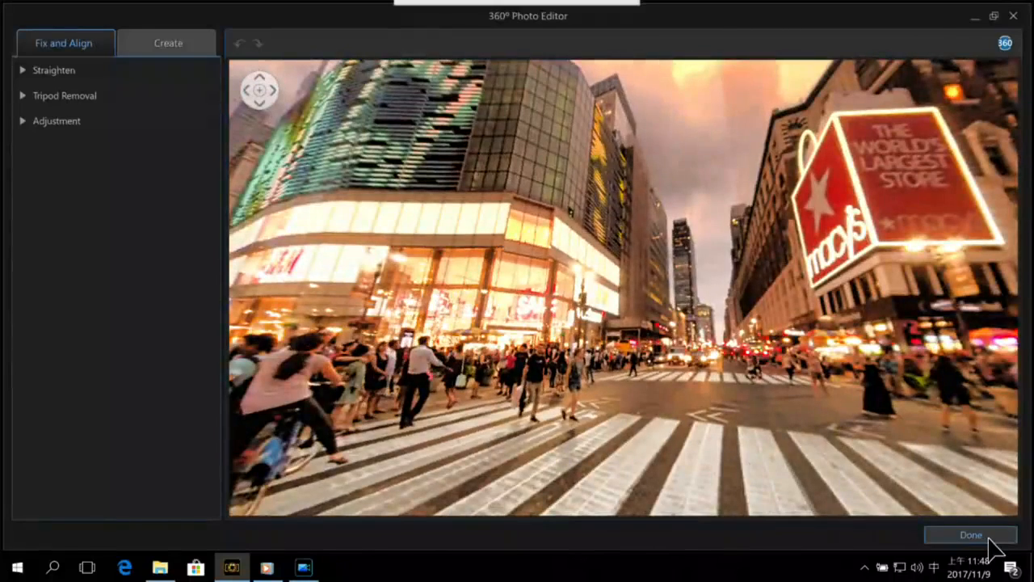
{"action": "left_click", "coordinate": [991, 538]}
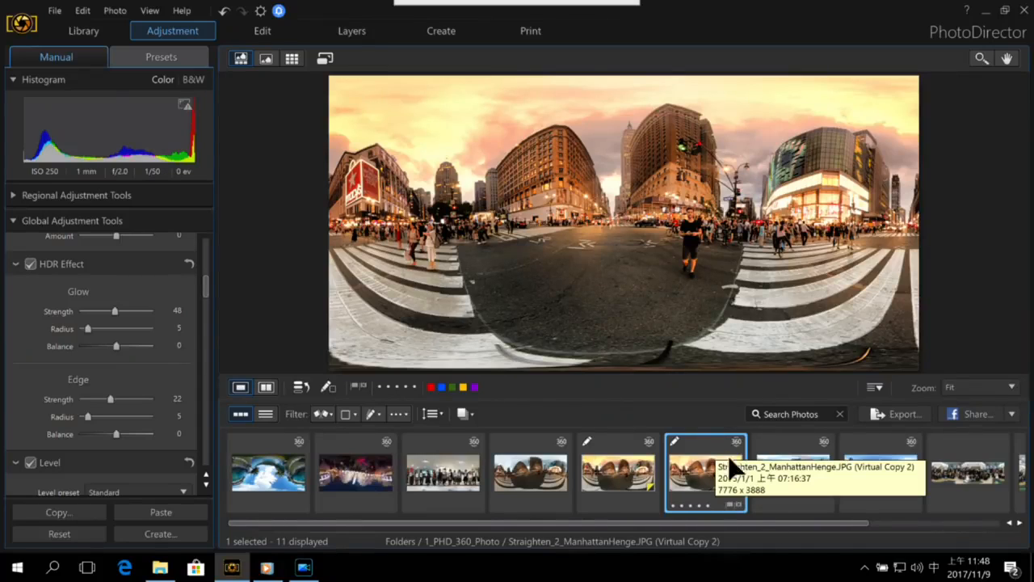
Check which sharing services are offered for the adjusted virtual copy, and leave the list without sharing.
{"action": "left_click", "coordinate": [1015, 413]}
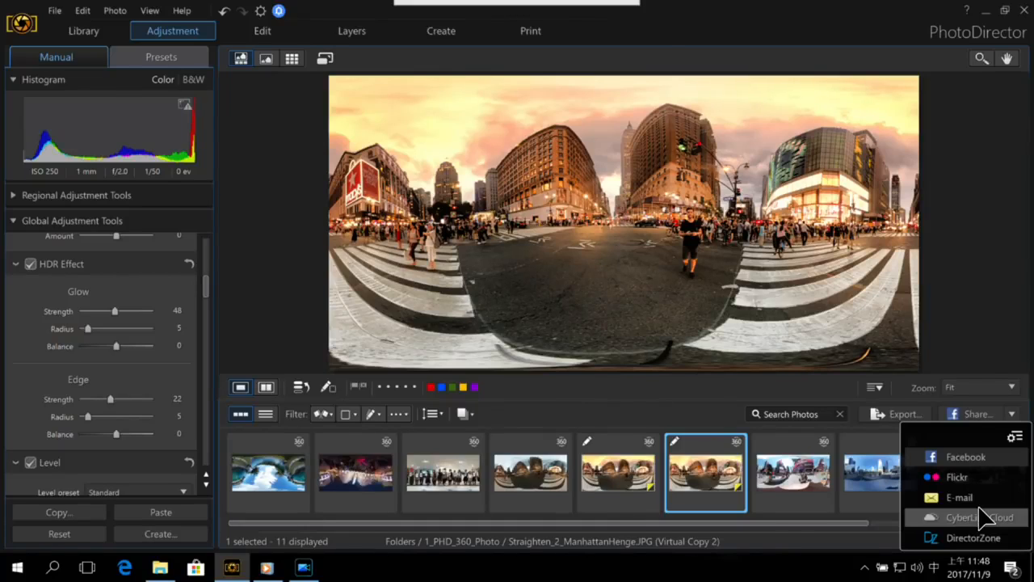
{"action": "left_click", "coordinate": [713, 444]}
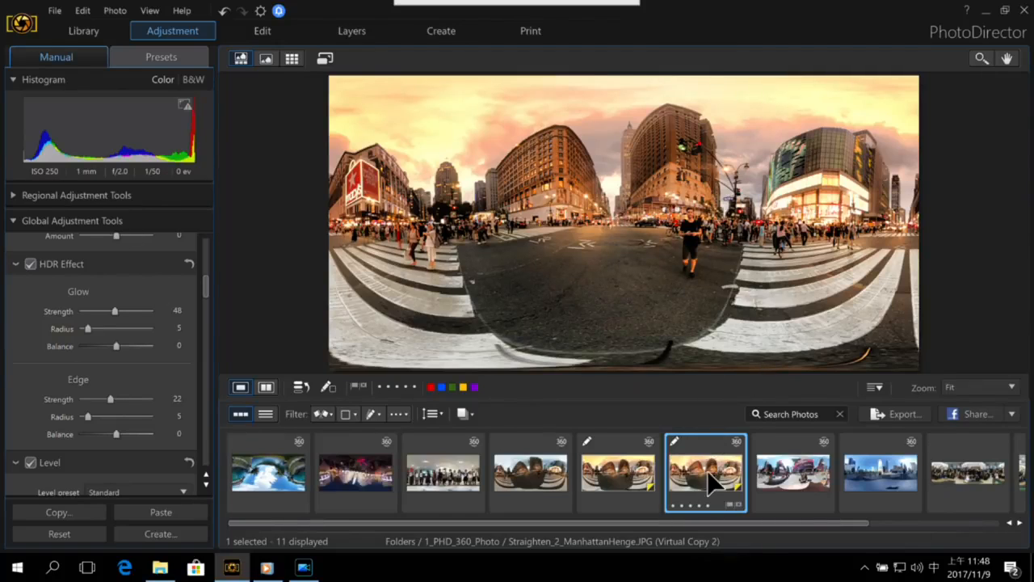
Open the group photo Tripod_Little_Planet_2.jpg in the 360º Photo Editor and look down at the tripod.
{"action": "scroll", "coordinate": [707, 470], "scroll_direction": "down", "scroll_amount": 1}
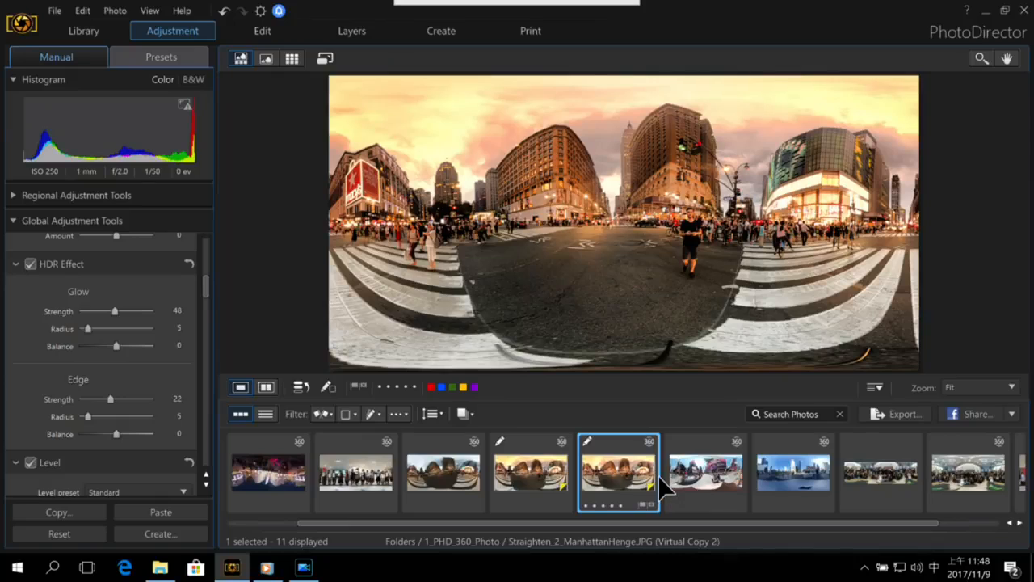
{"action": "scroll", "coordinate": [657, 477], "scroll_direction": "down", "scroll_amount": 1}
{"action": "left_click", "coordinate": [884, 470]}
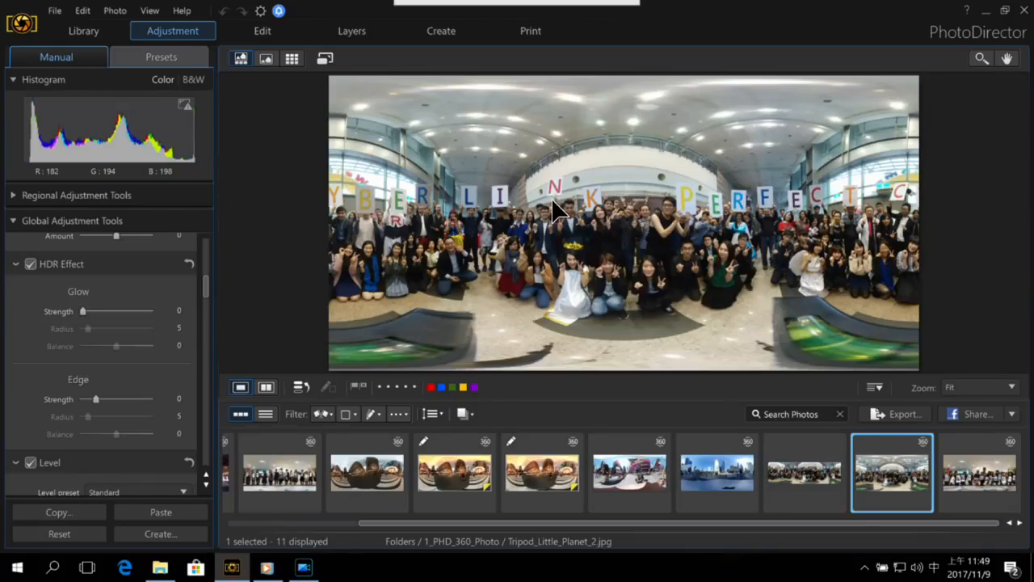
{"action": "right_click", "coordinate": [900, 454]}
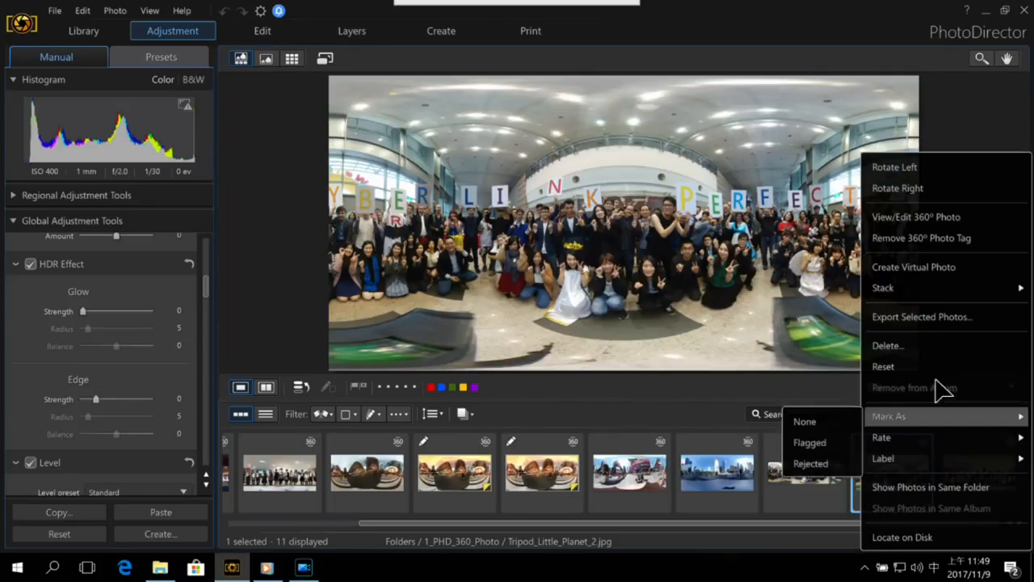
{"action": "left_click", "coordinate": [937, 210]}
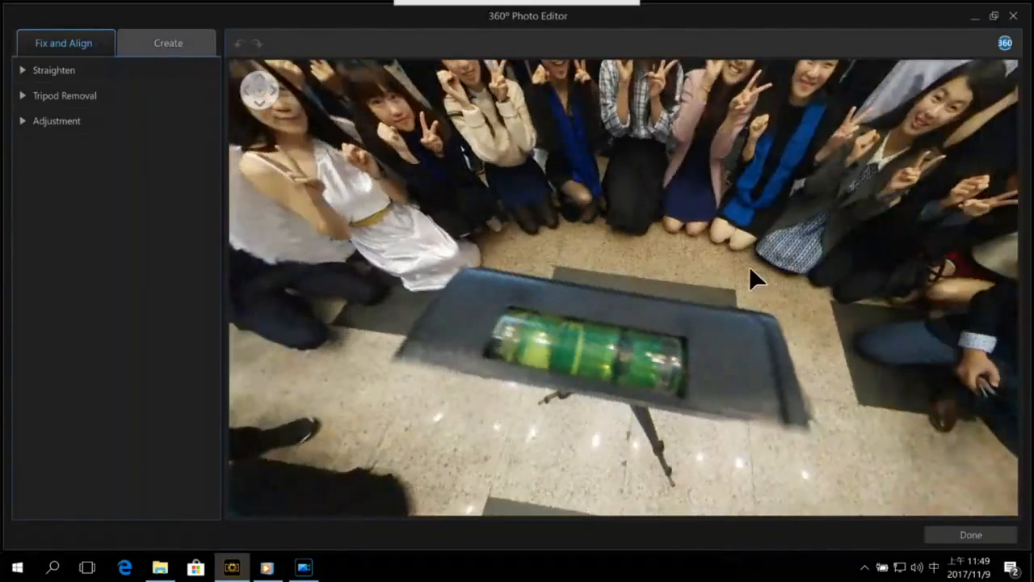
{"action": "left_click_drag", "start_coordinate": [749, 265], "coordinate": [680, 258]}
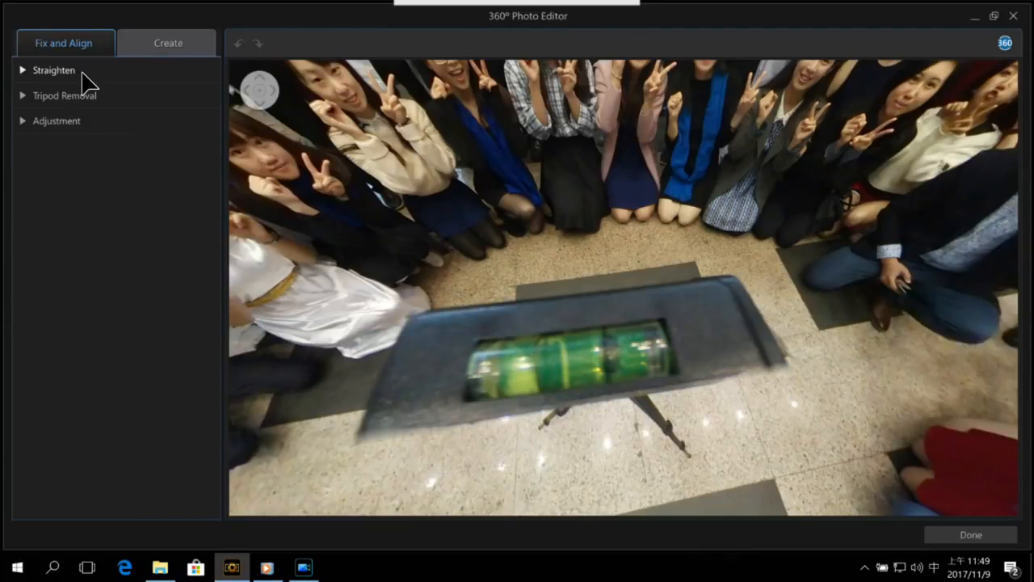
Enable tripod removal at the south pole, try the Blur cover, and settle on a Reflective bubble cover with size 83.
{"action": "left_click", "coordinate": [26, 96]}
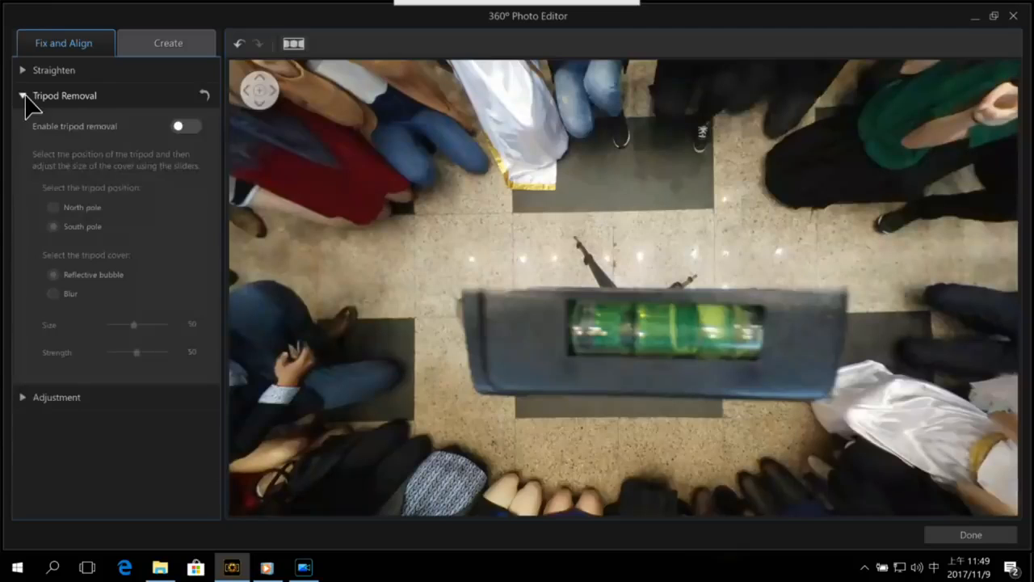
{"action": "left_click", "coordinate": [186, 128]}
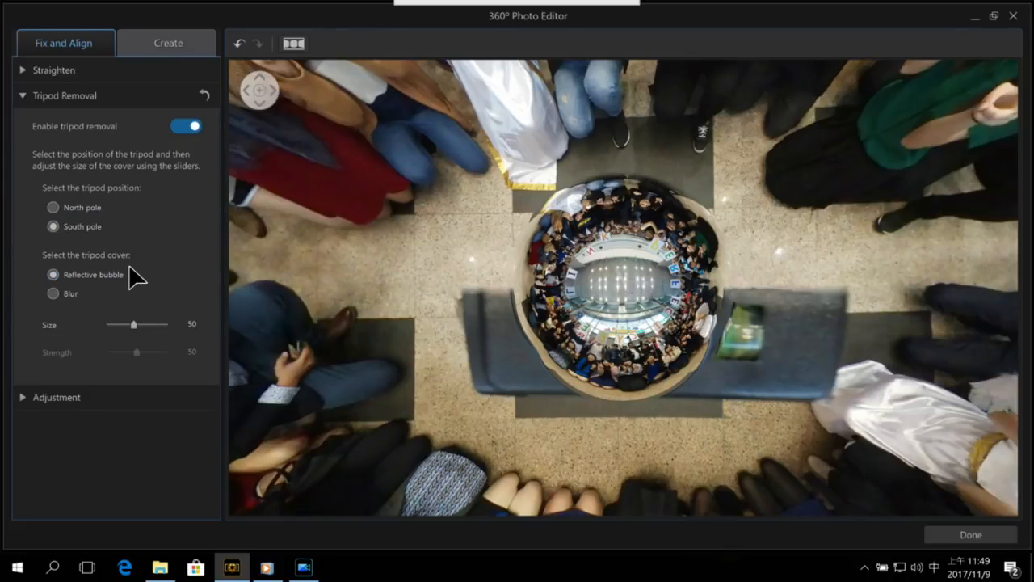
{"action": "left_click", "coordinate": [61, 295]}
{"action": "left_click_drag", "start_coordinate": [135, 324], "coordinate": [160, 325]}
{"action": "left_click", "coordinate": [55, 275]}
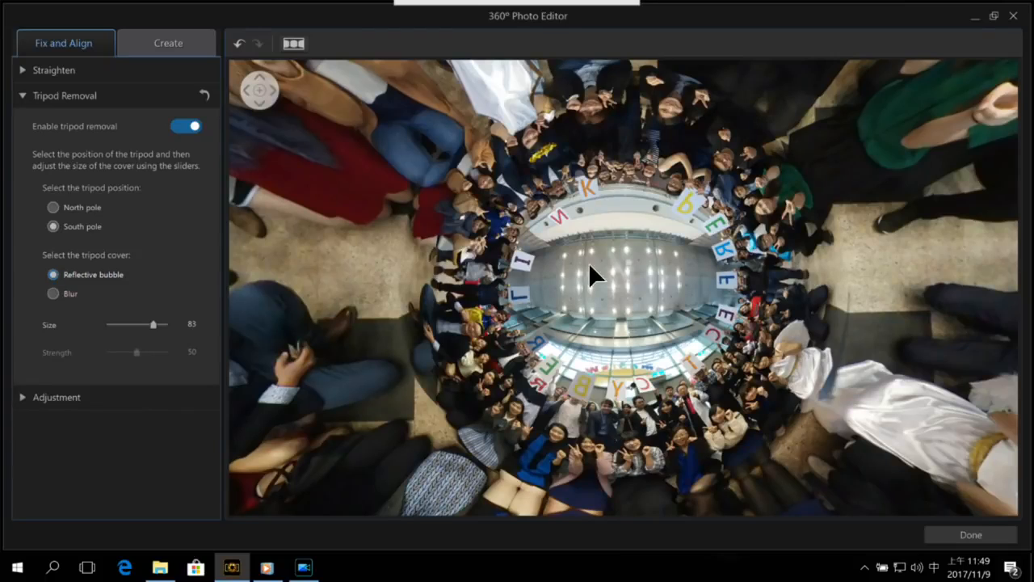
Look around the group photo from the reflective bubble up to the people holding the letter signs.
{"action": "left_click_drag", "start_coordinate": [647, 213], "coordinate": [533, 321]}
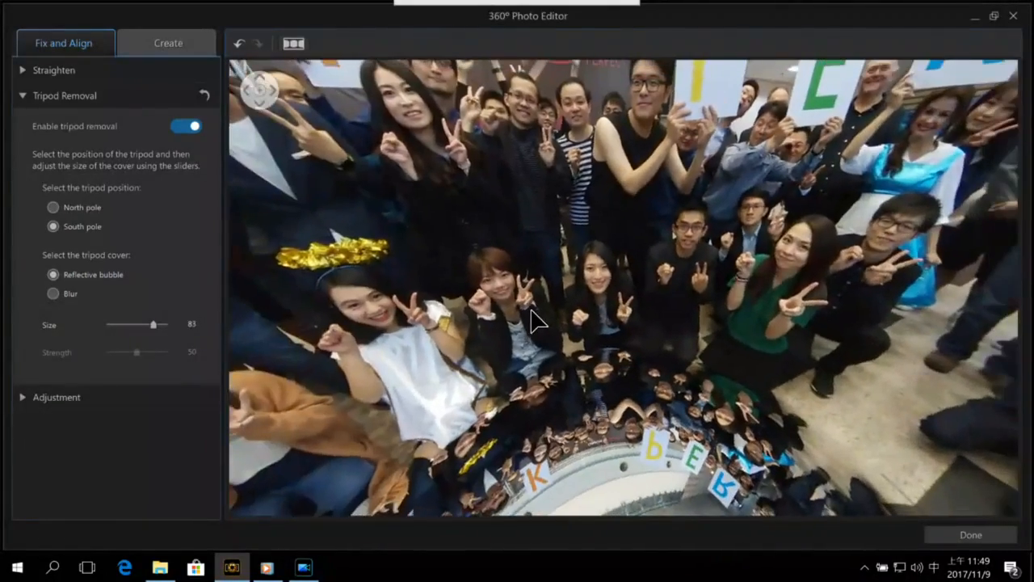
{"action": "left_click_drag", "start_coordinate": [574, 247], "coordinate": [725, 371]}
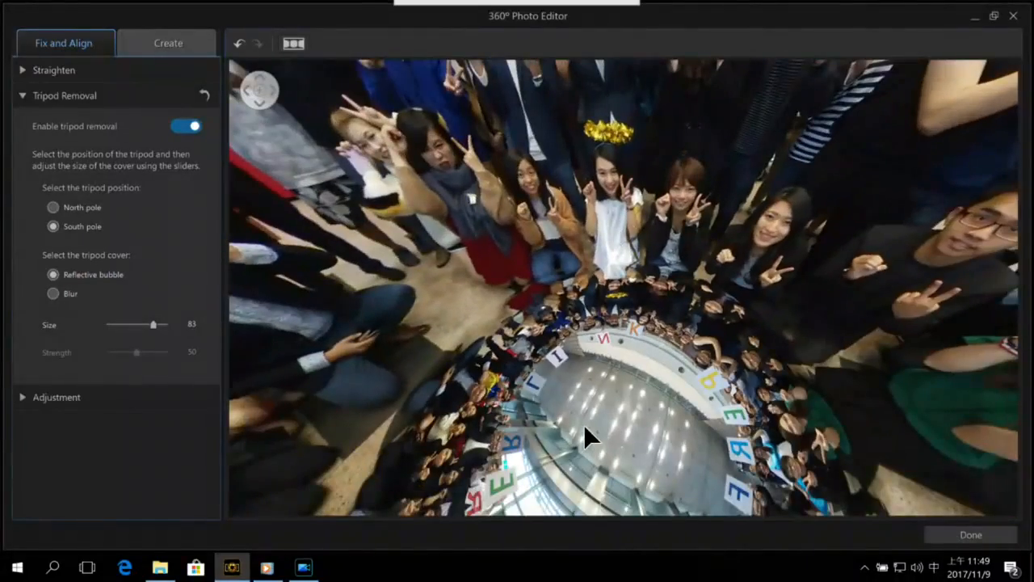
{"action": "left_click_drag", "start_coordinate": [689, 236], "coordinate": [687, 337]}
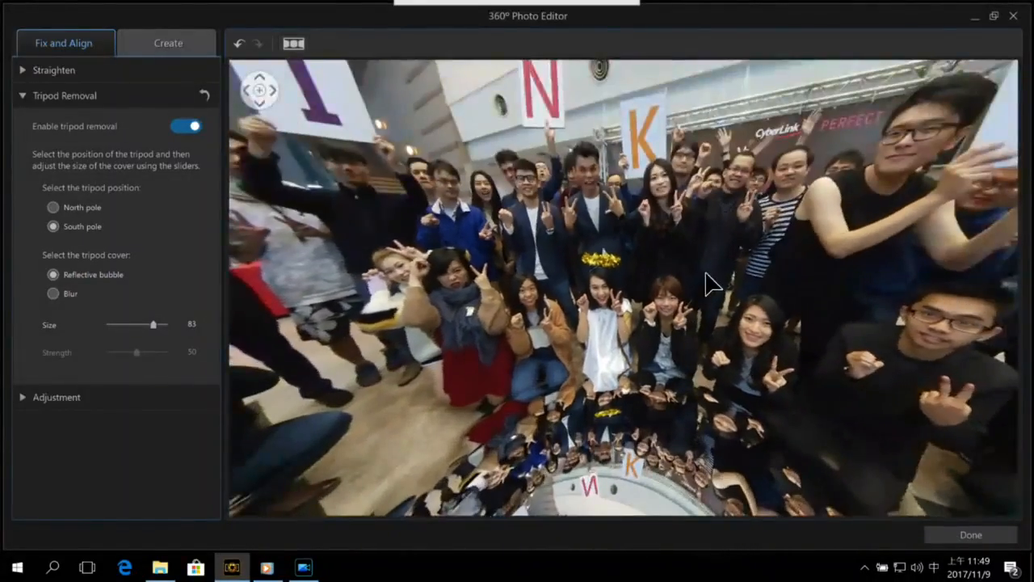
{"action": "left_click_drag", "start_coordinate": [707, 283], "coordinate": [623, 300]}
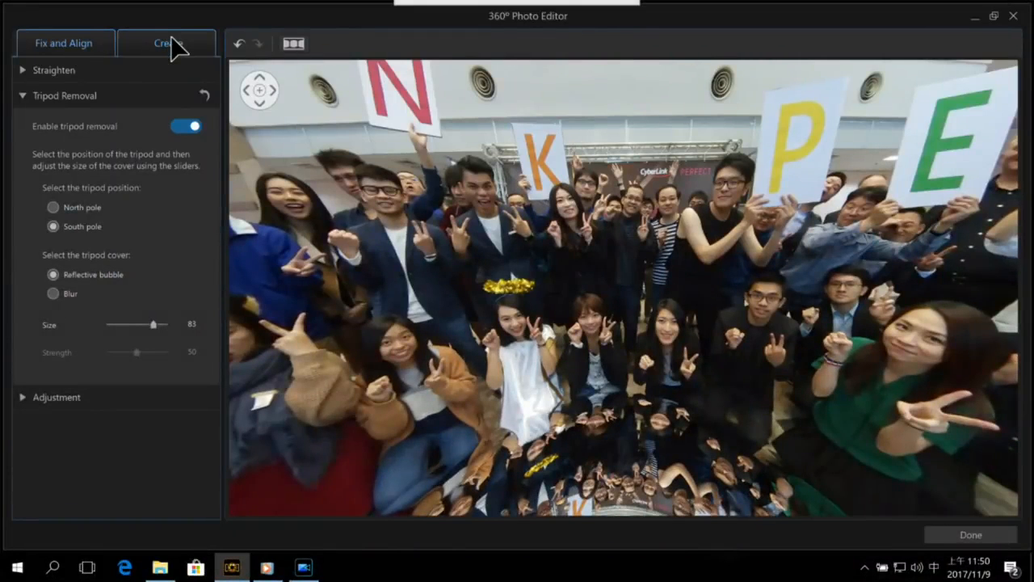
Turn the group photo into a Little Planet and rotate it to 117.
{"action": "left_click", "coordinate": [171, 40]}
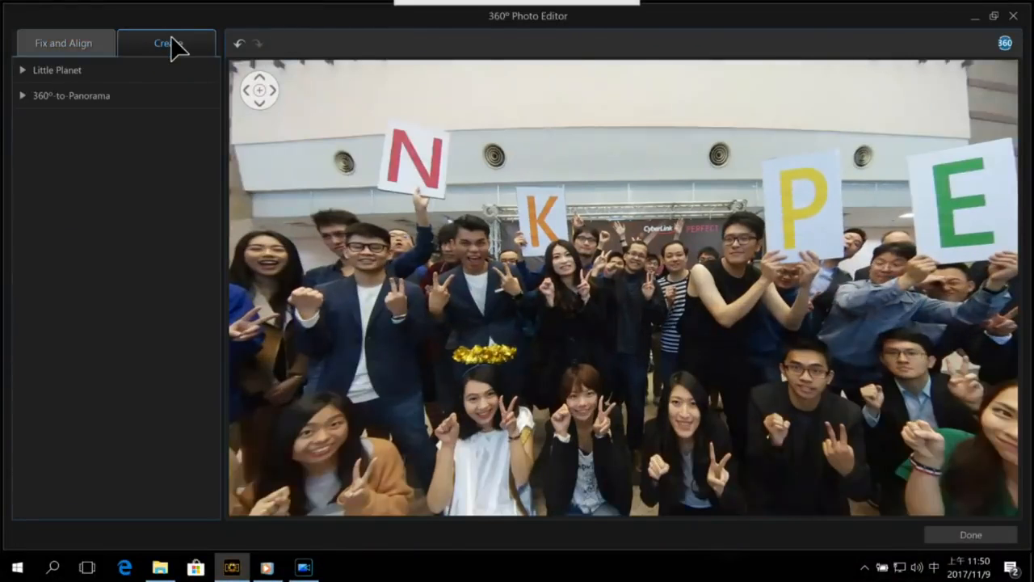
{"action": "left_click", "coordinate": [25, 69]}
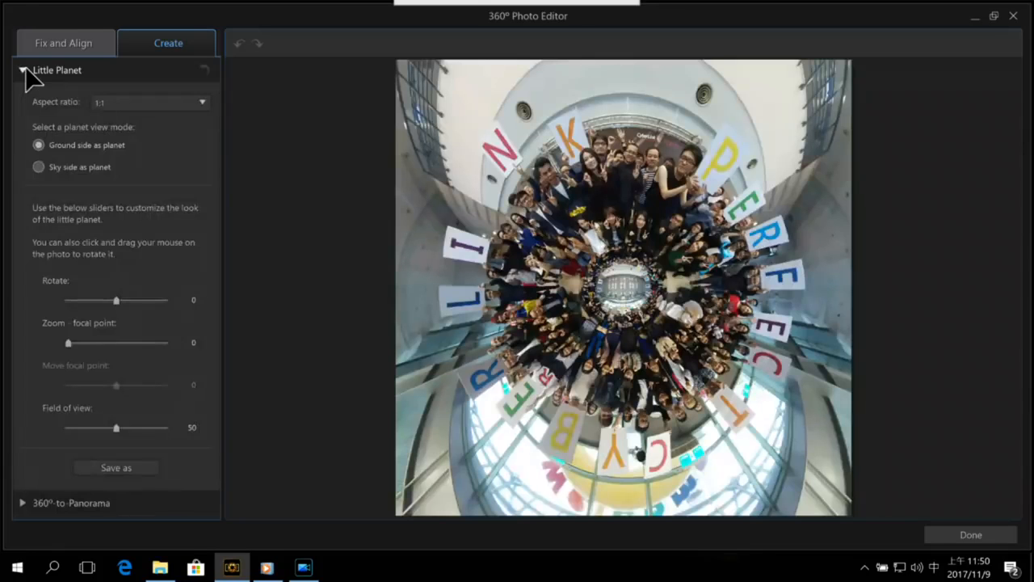
{"action": "left_click_drag", "start_coordinate": [808, 186], "coordinate": [727, 228]}
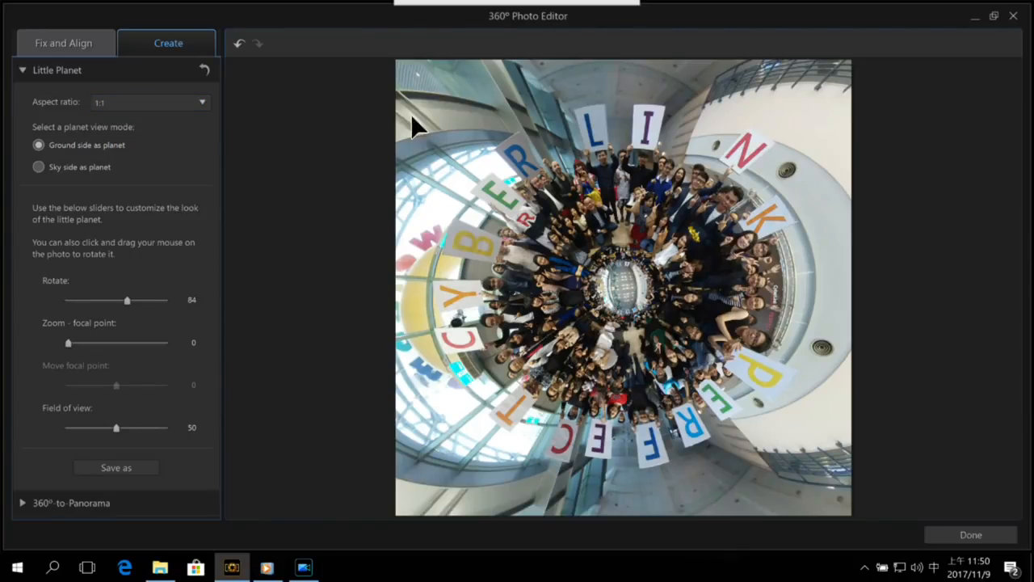
{"action": "left_click_drag", "start_coordinate": [622, 145], "coordinate": [675, 166]}
Try the 16:9 aspect ratio and the sky side planet view, and return to 1:1 with the ground side as planet.
{"action": "left_click", "coordinate": [161, 102]}
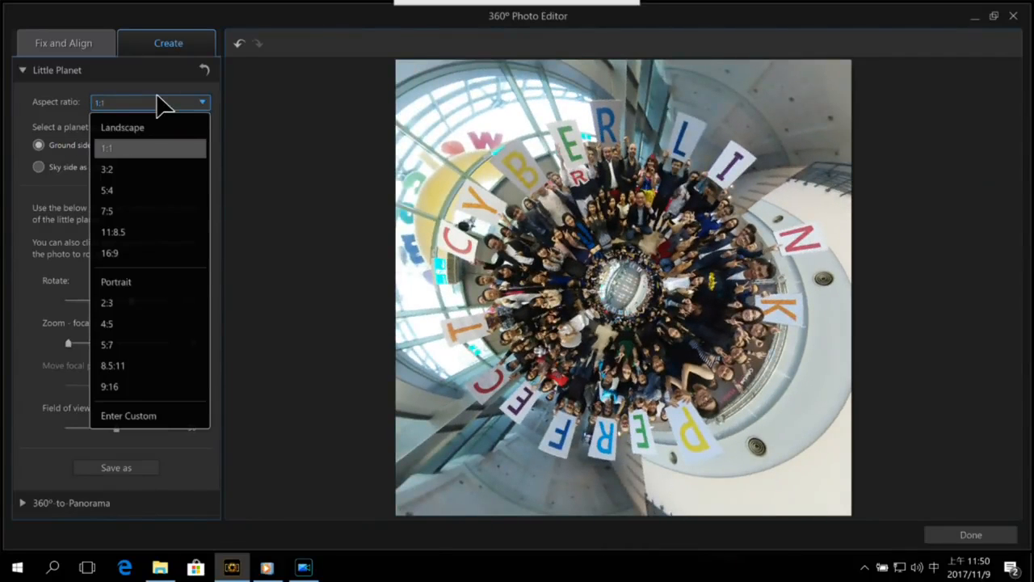
{"action": "left_click", "coordinate": [154, 254]}
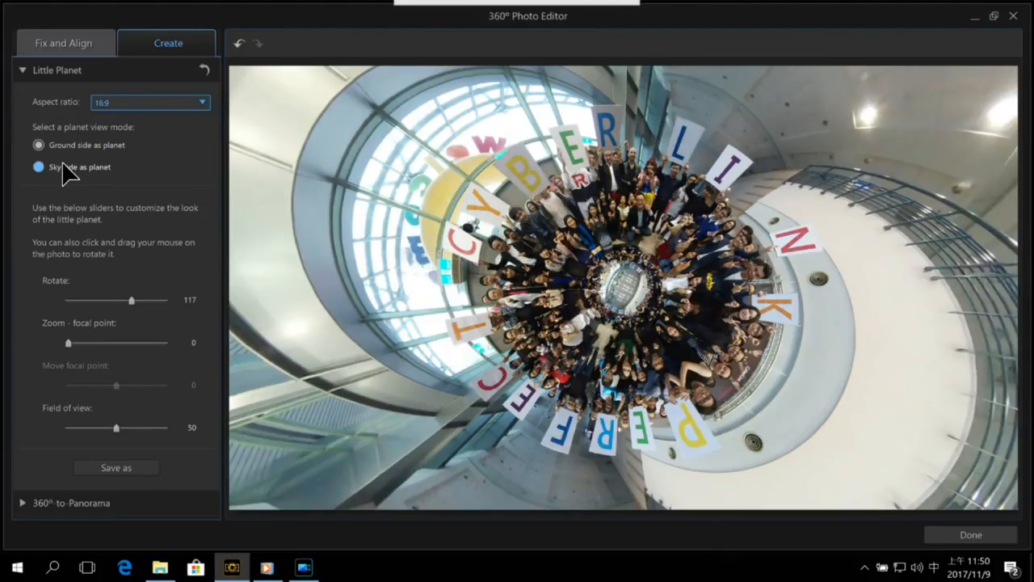
{"action": "left_click", "coordinate": [149, 102]}
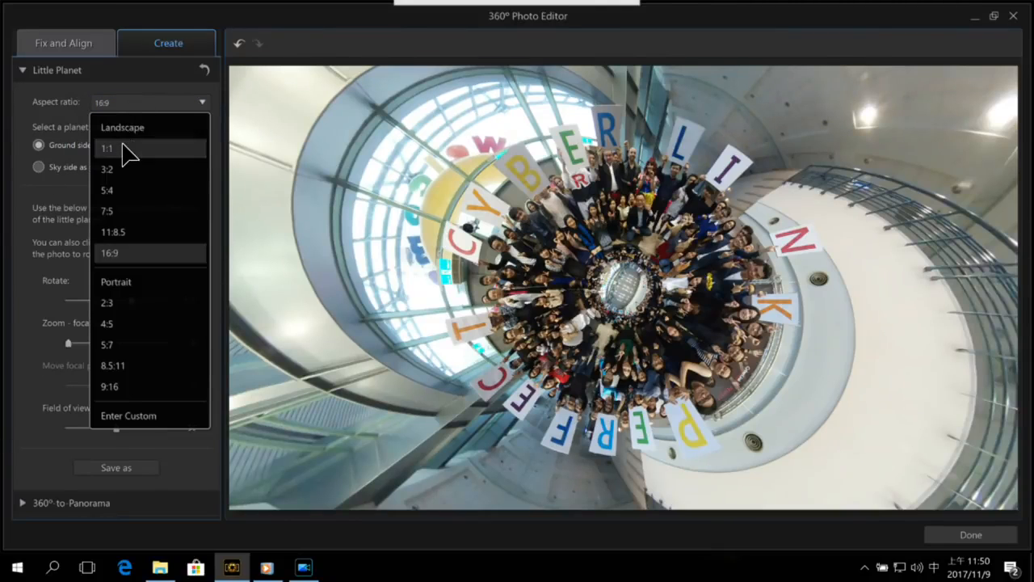
{"action": "left_click", "coordinate": [123, 146]}
{"action": "left_click", "coordinate": [39, 166]}
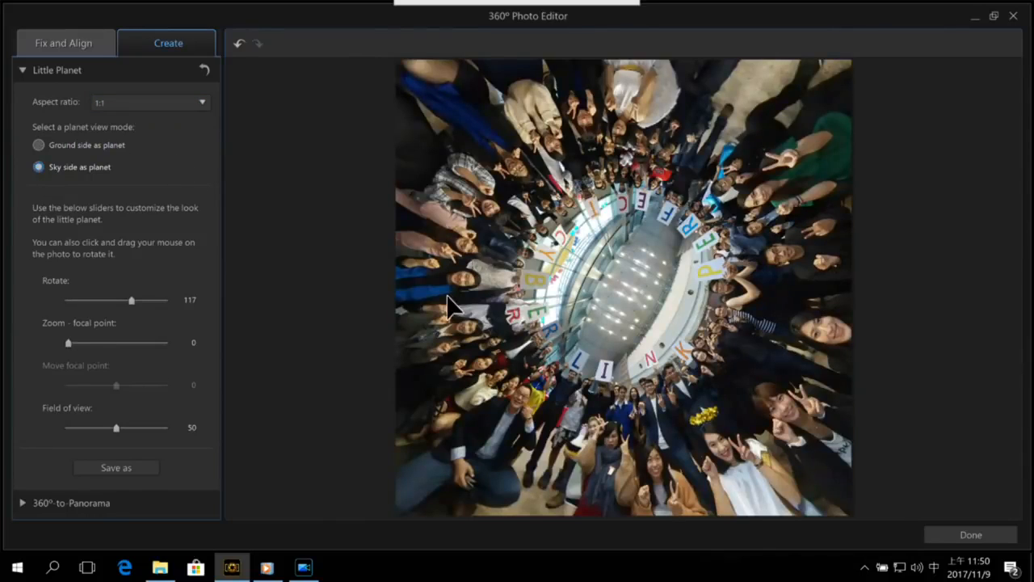
{"action": "left_click", "coordinate": [40, 144]}
Set the little planet's rotation to 153 and save it as the JPG file Tripod_Little_Planet_2-3.
{"action": "left_click_drag", "start_coordinate": [135, 299], "coordinate": [142, 300]}
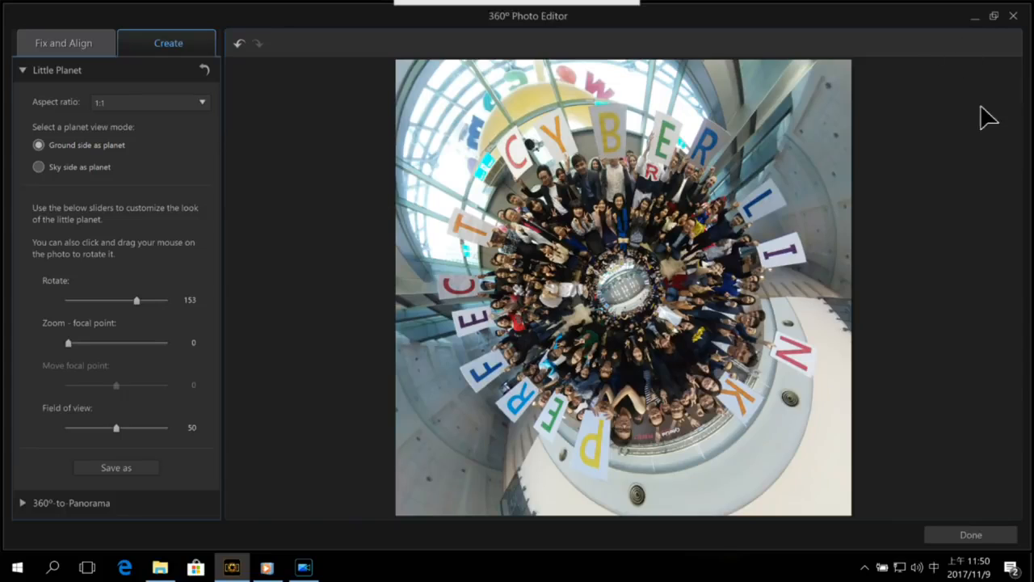
{"action": "left_click", "coordinate": [974, 537]}
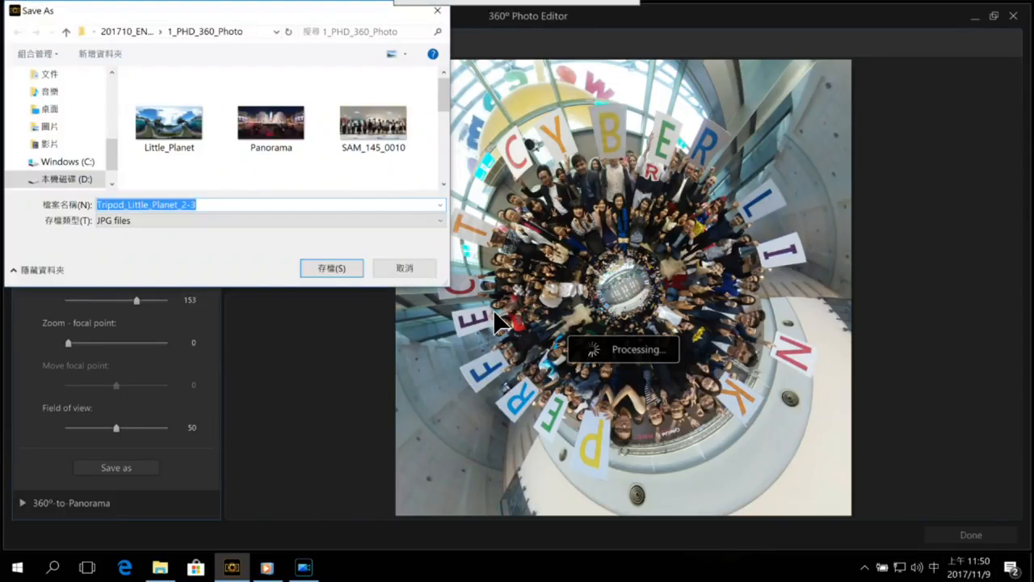
{"action": "left_click", "coordinate": [333, 267]}
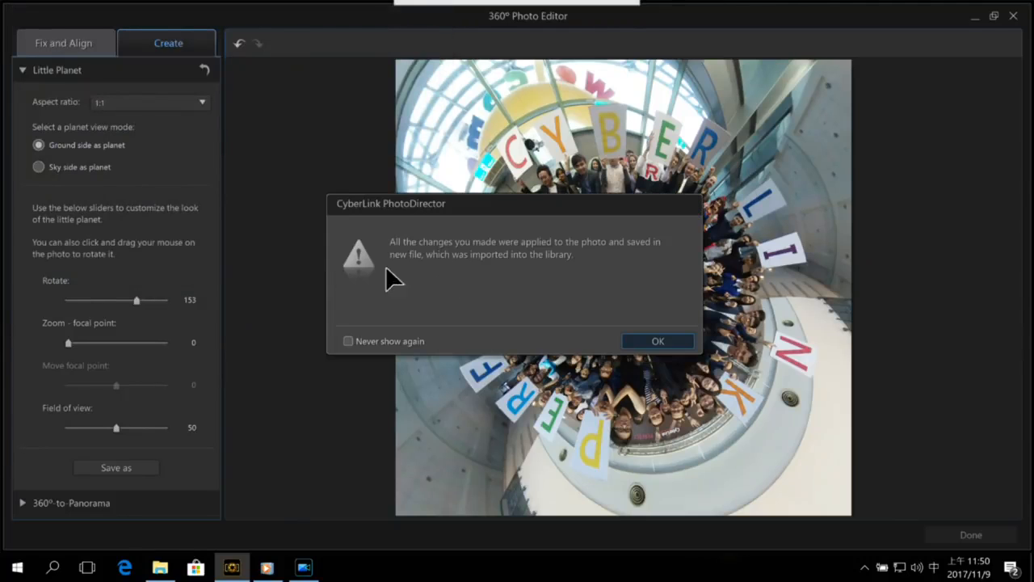
{"action": "left_click", "coordinate": [658, 342]}
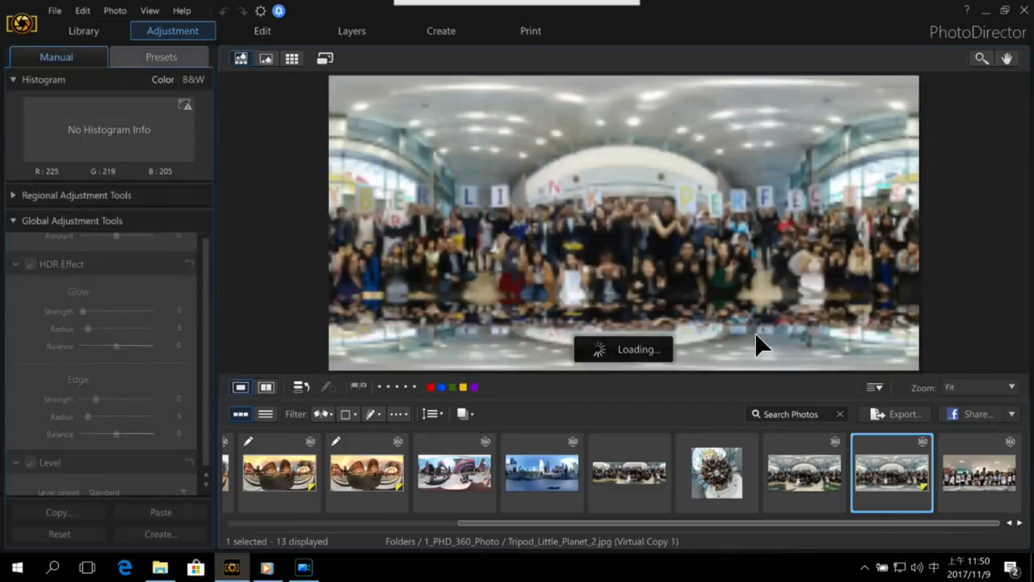
Open the original, unedited Tripod_Little_Planet_2.jpg in the 360º Photo Editor.
{"action": "left_click", "coordinate": [832, 462]}
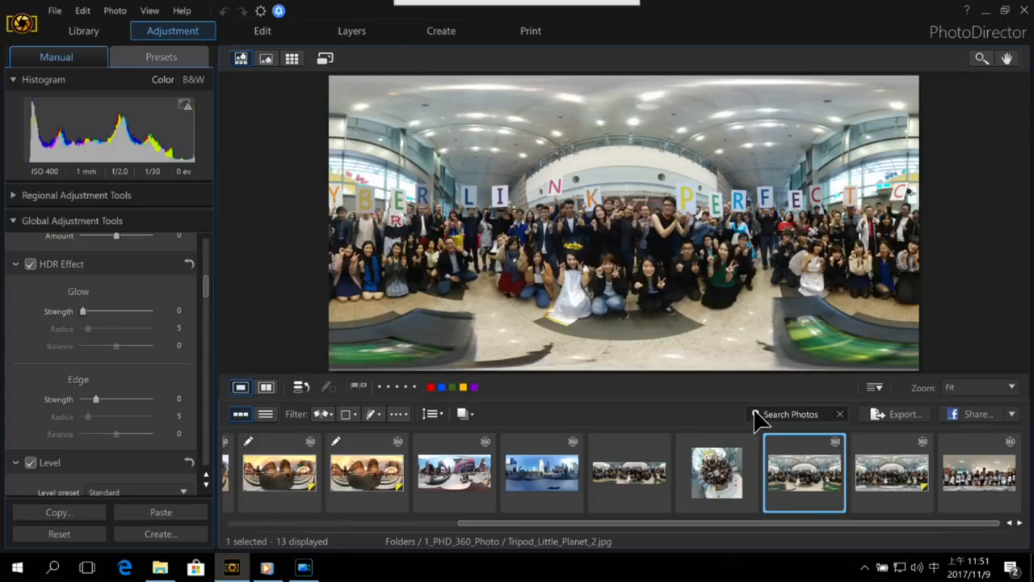
{"action": "right_click", "coordinate": [808, 479]}
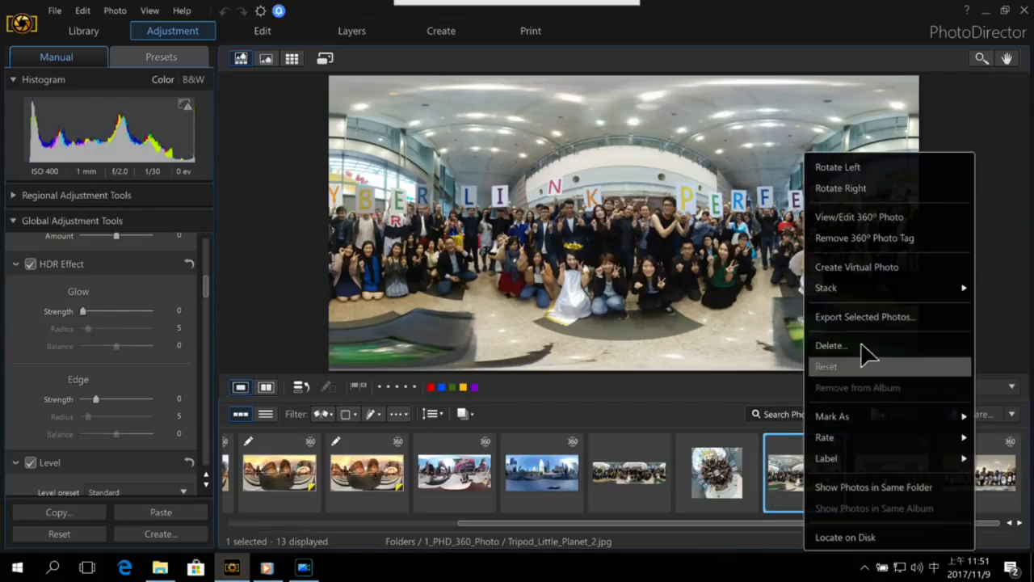
{"action": "left_click", "coordinate": [899, 224]}
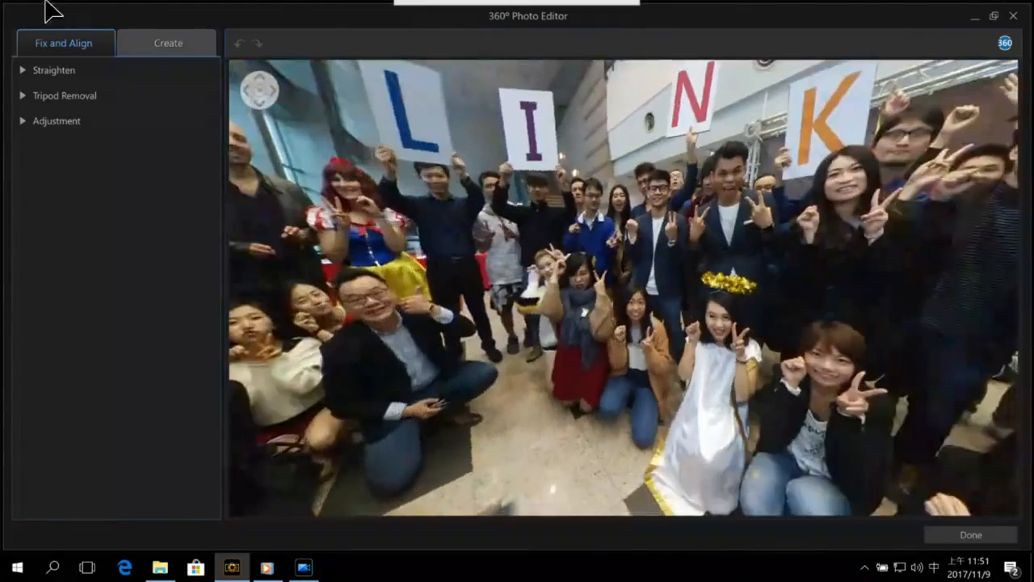
Convert the group photo with 360º-to-Panorama, trying the Cylinder projection and switching to Equirectangular.
{"action": "left_click", "coordinate": [167, 43]}
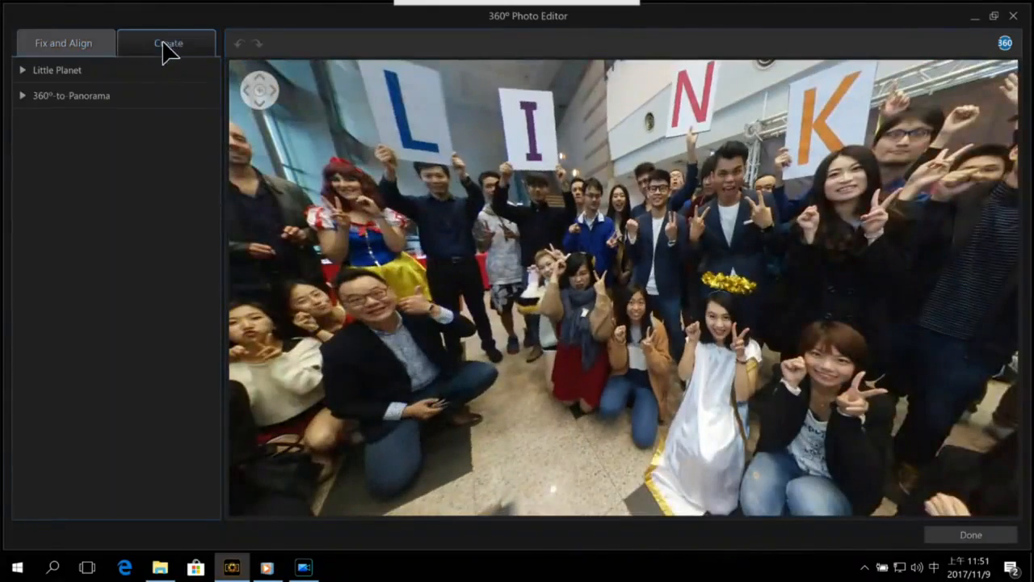
{"action": "left_click", "coordinate": [28, 97]}
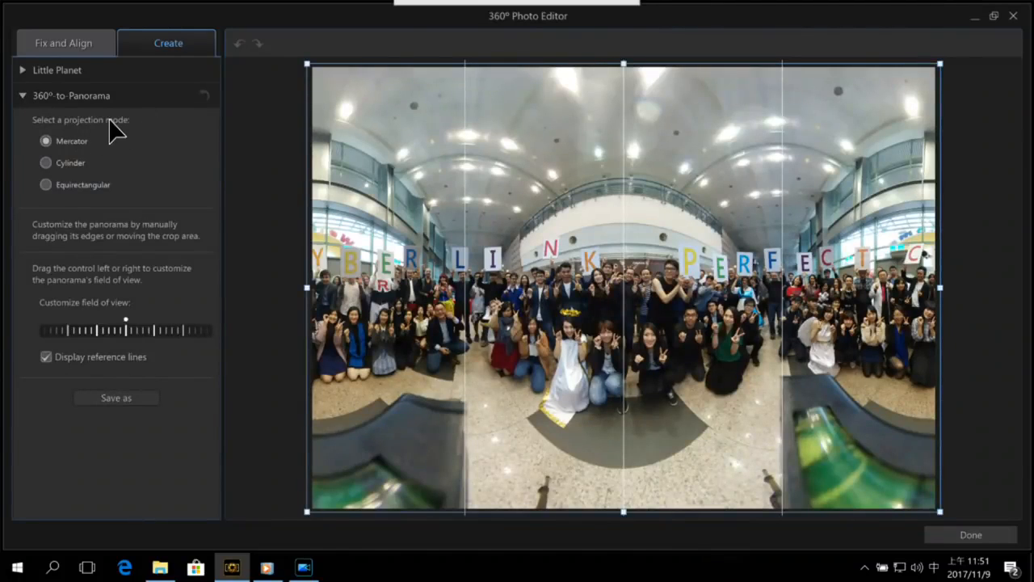
{"action": "left_click", "coordinate": [62, 159]}
{"action": "left_click", "coordinate": [47, 184]}
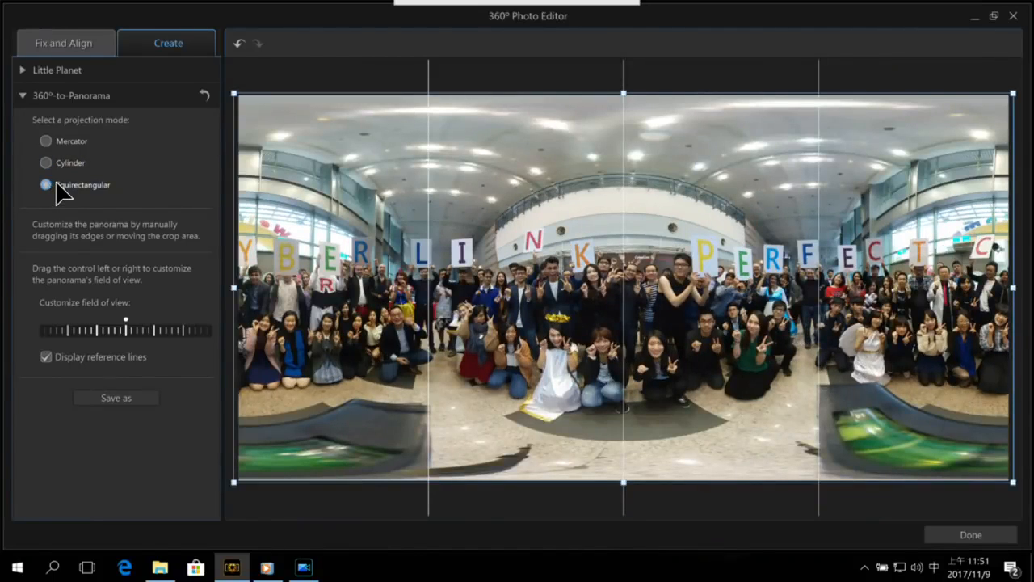
Shift the panorama's field of view so the held-up lettering reads in full from its first C, and crop away the ceiling and floor.
{"action": "mouse_move", "coordinate": [245, 290]}
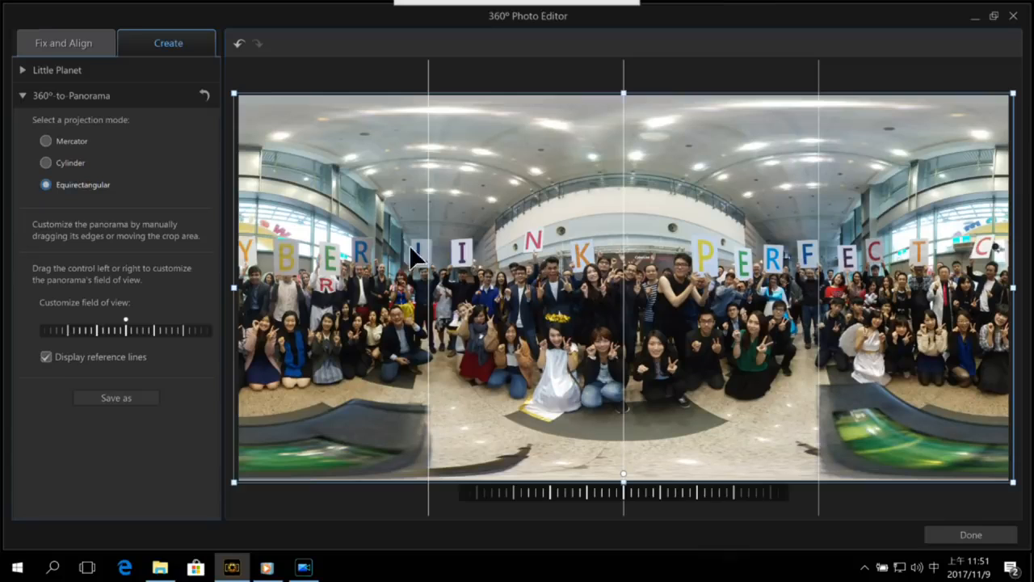
{"action": "mouse_move", "coordinate": [123, 334]}
{"action": "left_mouse_down"}
{"action": "mouse_move", "coordinate": [151, 333]}
{"action": "mouse_move", "coordinate": [99, 331]}
{"action": "mouse_move", "coordinate": [123, 335]}
{"action": "left_mouse_up"}
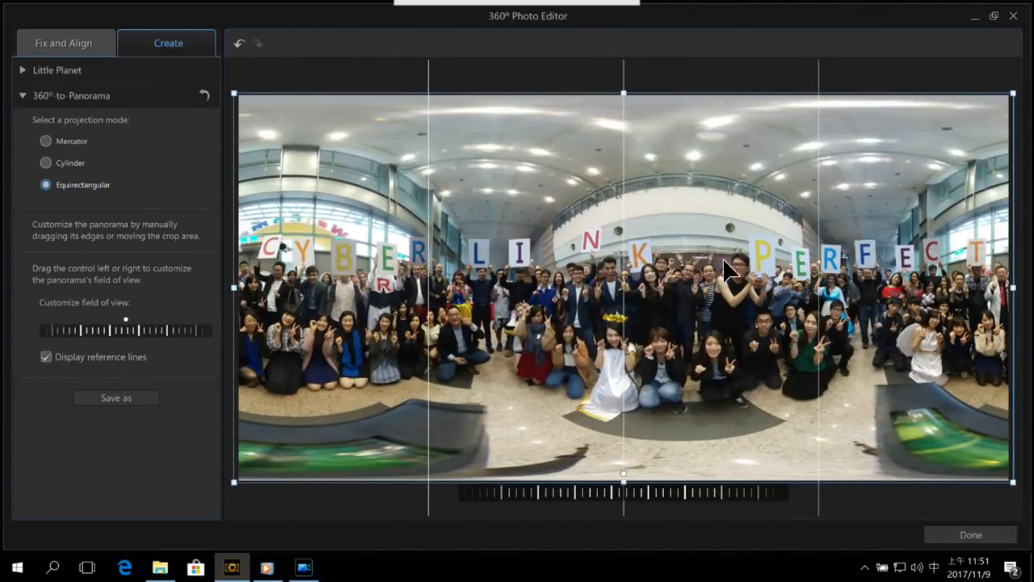
{"action": "left_click_drag", "start_coordinate": [623, 99], "coordinate": [639, 202]}
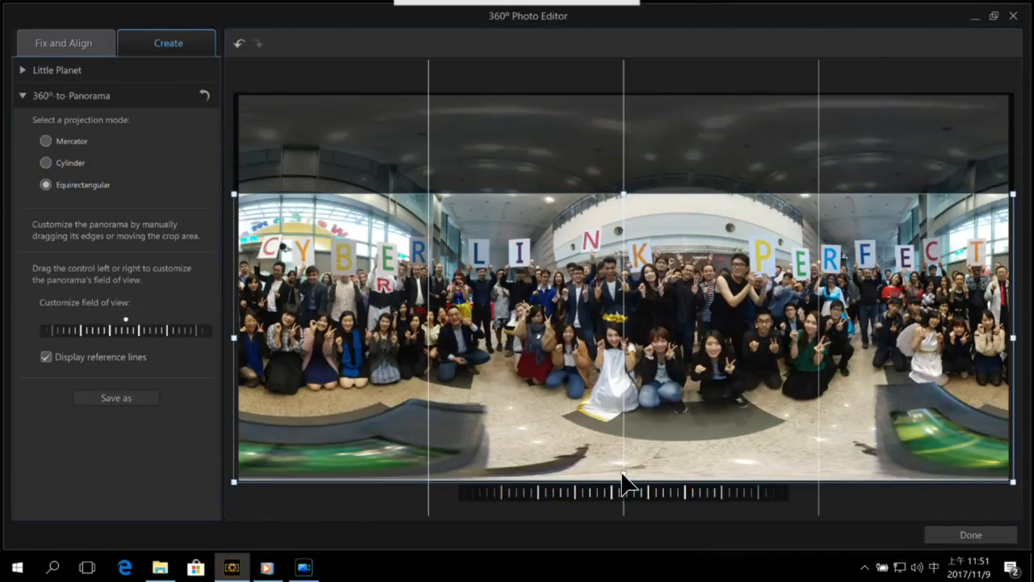
{"action": "left_click_drag", "start_coordinate": [633, 483], "coordinate": [636, 454]}
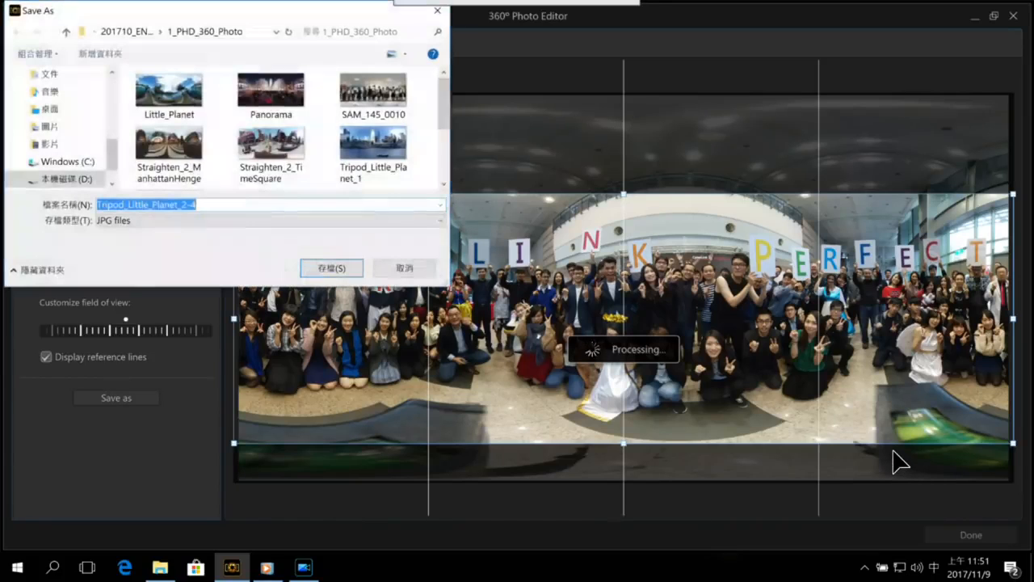
Save the cropped panorama as the JPG file Tripod_Little_Planet_2-4.
{"action": "left_click", "coordinate": [346, 268]}
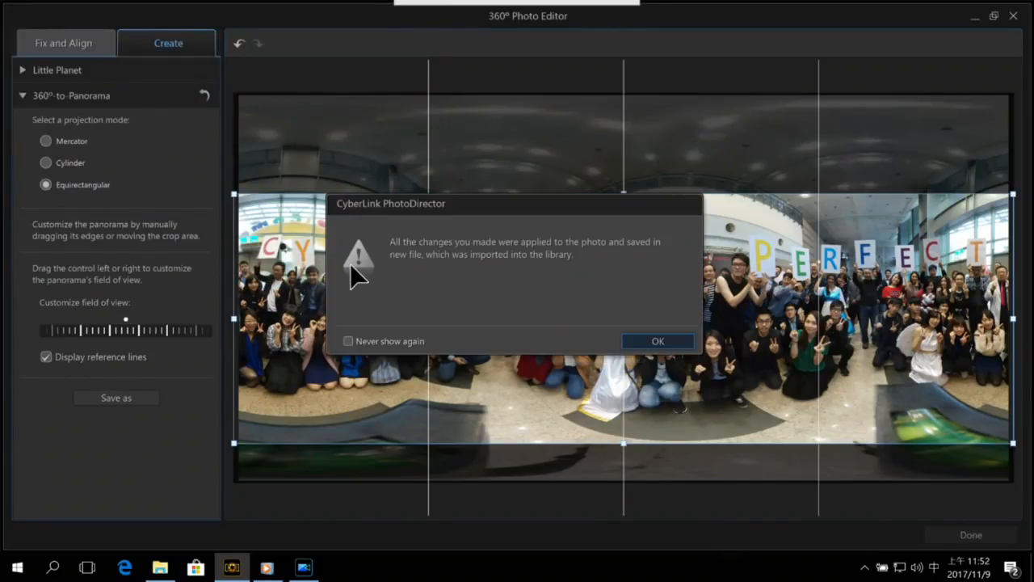
{"action": "left_click", "coordinate": [661, 345]}
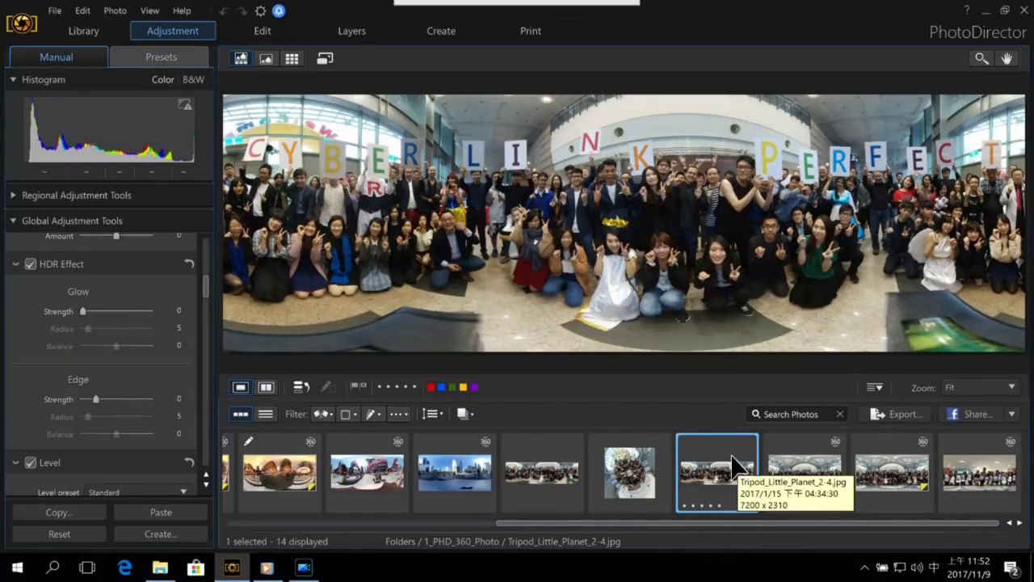
Open the airplane wing photo DeHaze_1.jpg from the folder 3_PHD_DeHaze_ContentAware_Move for adjustment.
{"action": "left_click", "coordinate": [103, 35]}
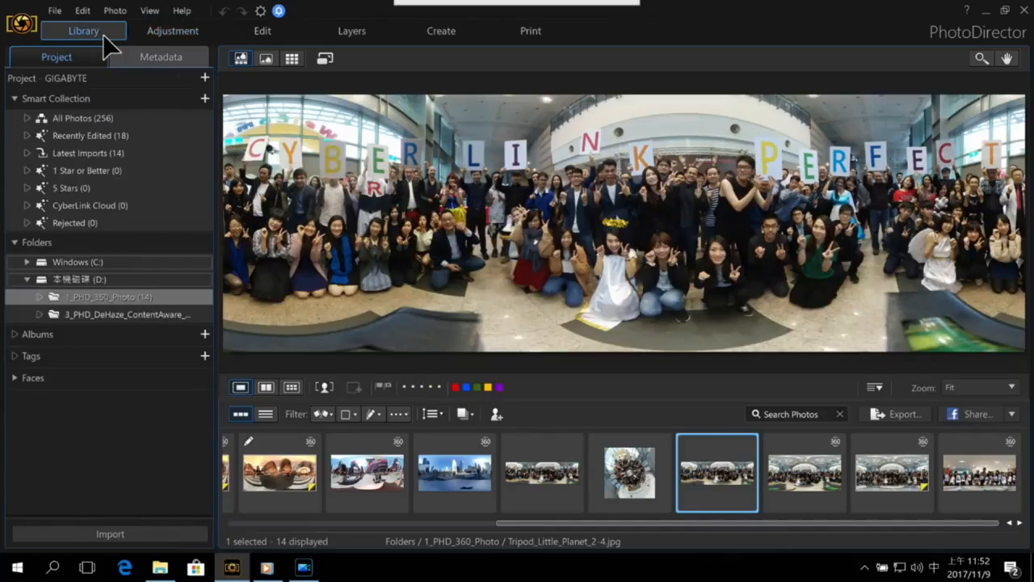
{"action": "left_click", "coordinate": [124, 315]}
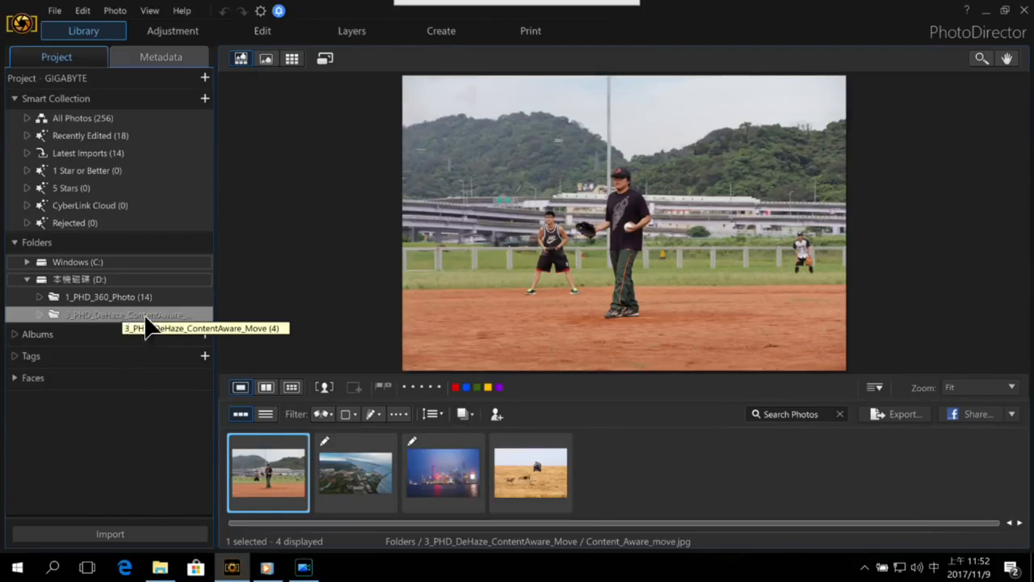
{"action": "left_click", "coordinate": [322, 468]}
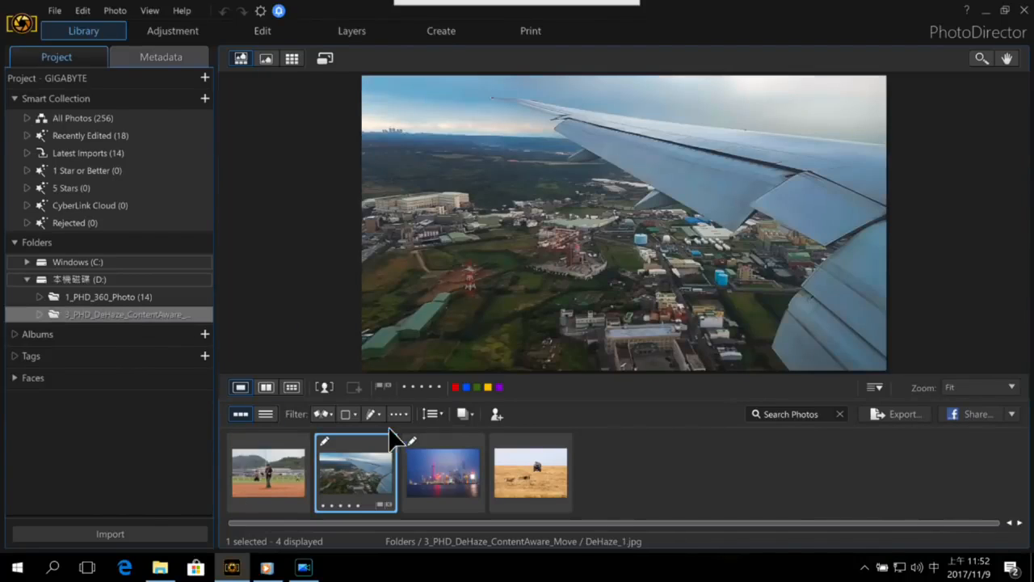
{"action": "right_click", "coordinate": [365, 449]}
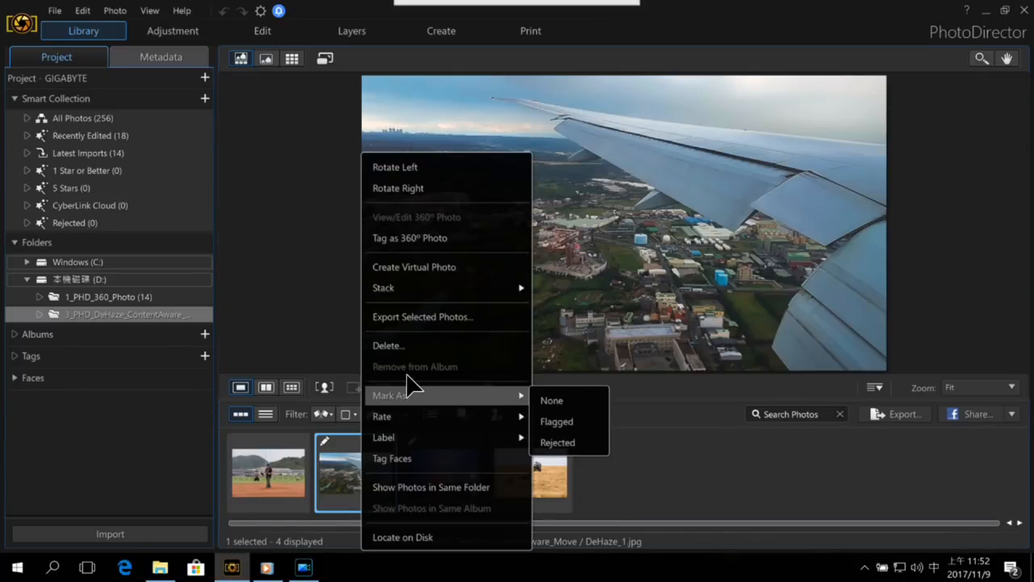
{"action": "left_click", "coordinate": [336, 473]}
{"action": "left_click", "coordinate": [181, 34]}
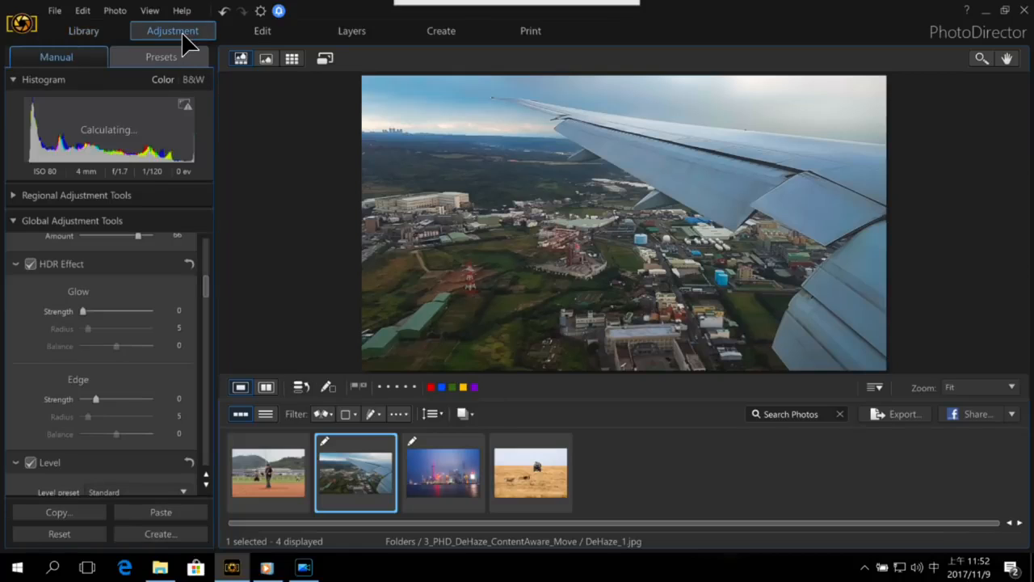
Lower the wing photo's Dehaze amount to about zero to show the hazy original, and raise it to 65.
{"action": "mouse_move", "coordinate": [206, 293]}
{"action": "left_mouse_down"}
{"action": "mouse_move", "coordinate": [208, 331]}
{"action": "mouse_move", "coordinate": [218, 278]}
{"action": "left_mouse_up"}
{"action": "scroll", "coordinate": [213, 270], "scroll_direction": "up", "scroll_amount": 5}
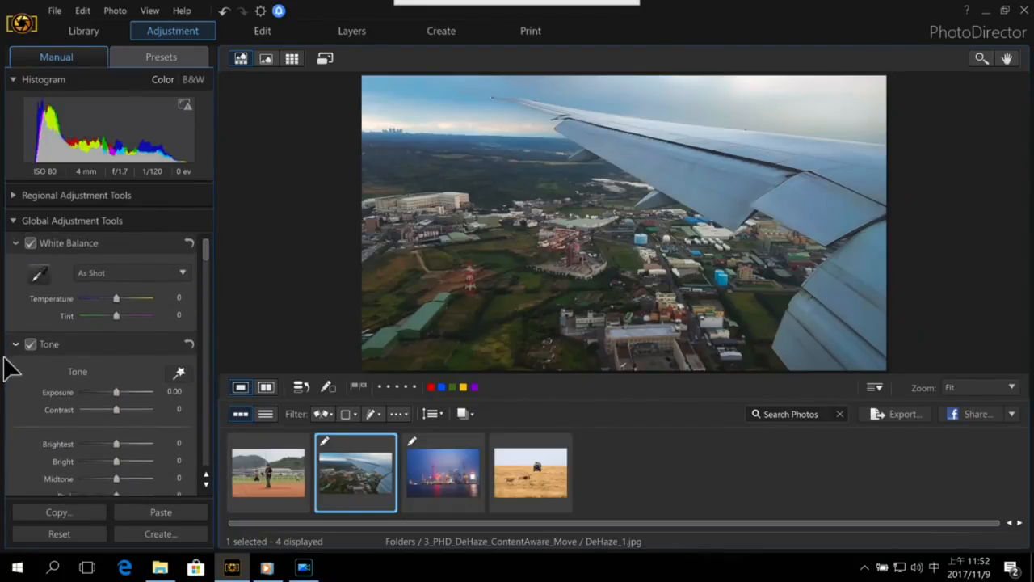
{"action": "scroll", "coordinate": [17, 303], "scroll_direction": "down", "scroll_amount": 5}
{"action": "scroll", "coordinate": [41, 296], "scroll_direction": "up", "scroll_amount": 2}
{"action": "left_click", "coordinate": [118, 328]}
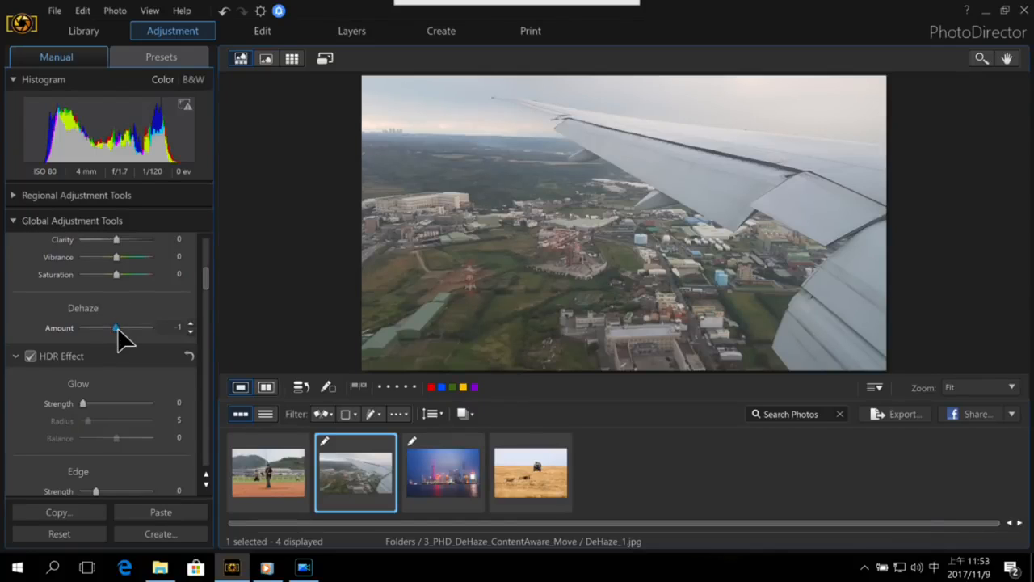
{"action": "left_click_drag", "start_coordinate": [118, 329], "coordinate": [140, 330]}
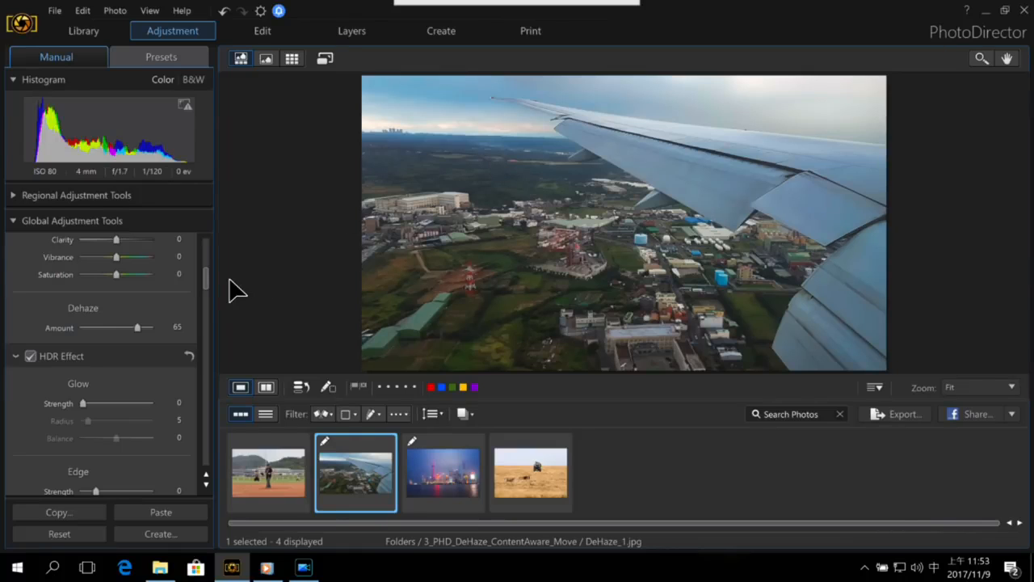
Set the wing photo's exposure to 0.72 and contrast to 26, and compare the before and after versions.
{"action": "left_click_drag", "start_coordinate": [206, 272], "coordinate": [209, 244]}
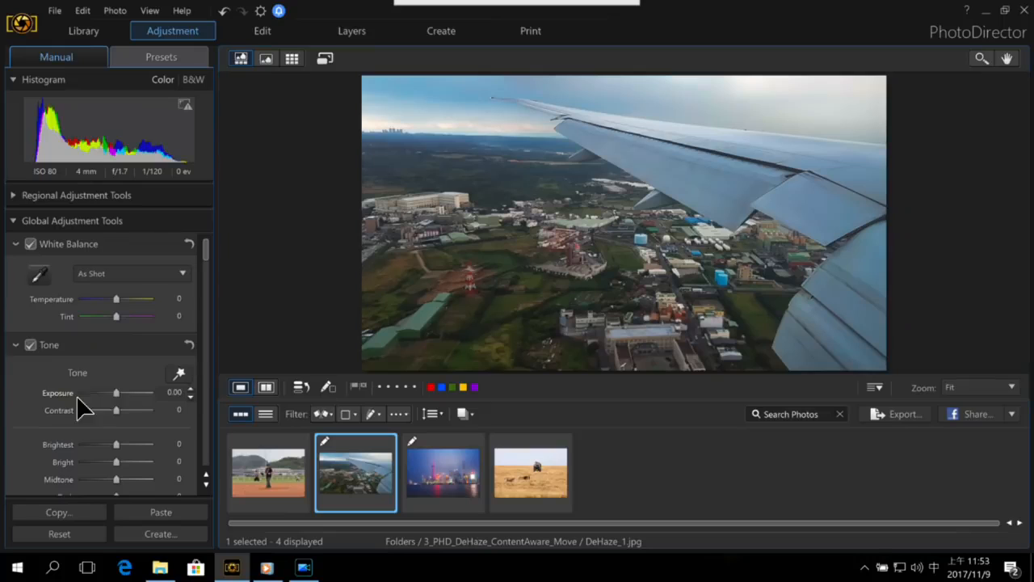
{"action": "left_click", "coordinate": [120, 392]}
{"action": "left_click_drag", "start_coordinate": [121, 410], "coordinate": [129, 409]}
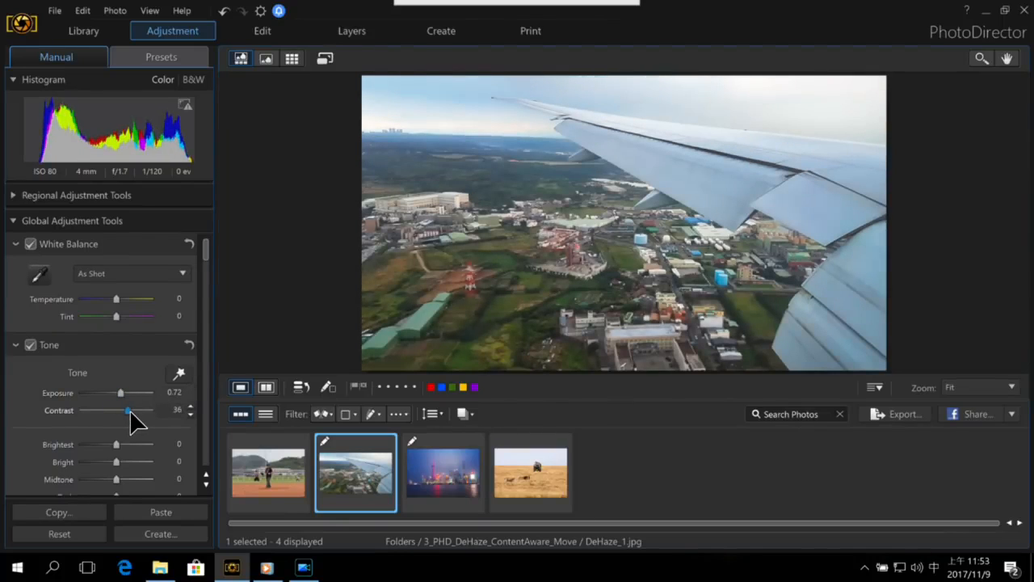
{"action": "left_click", "coordinate": [266, 386]}
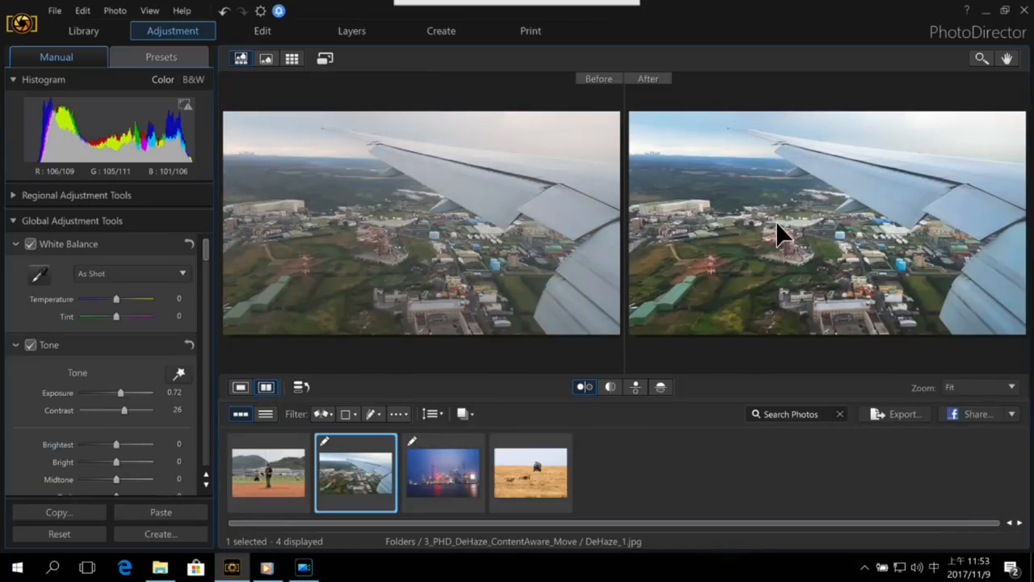
{"action": "left_click", "coordinate": [241, 387]}
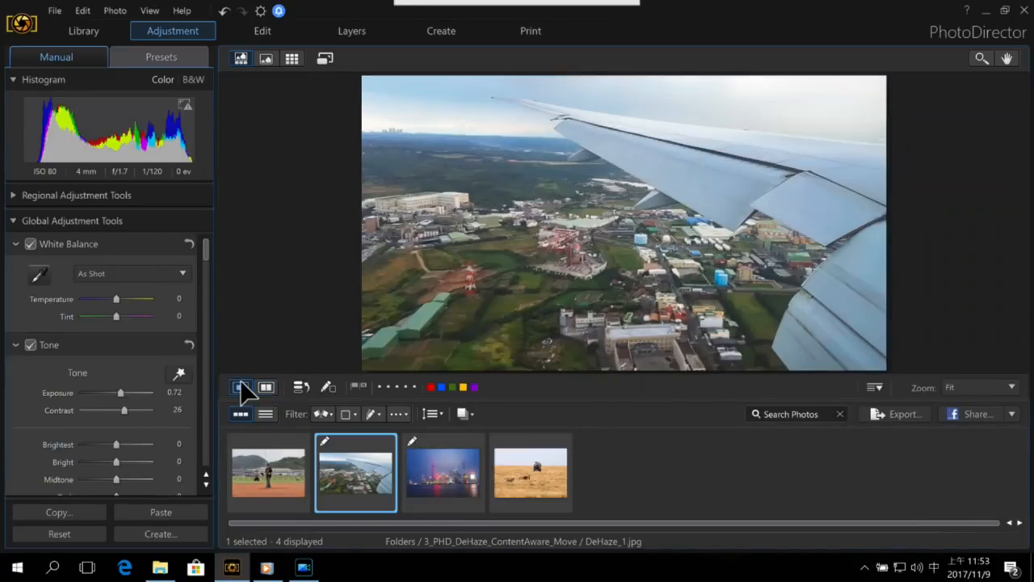
Select the night skyline photo DeHaze_2.JPG, reduce its Dehaze amount to 1, and raise it to 75.
{"action": "left_click", "coordinate": [444, 473]}
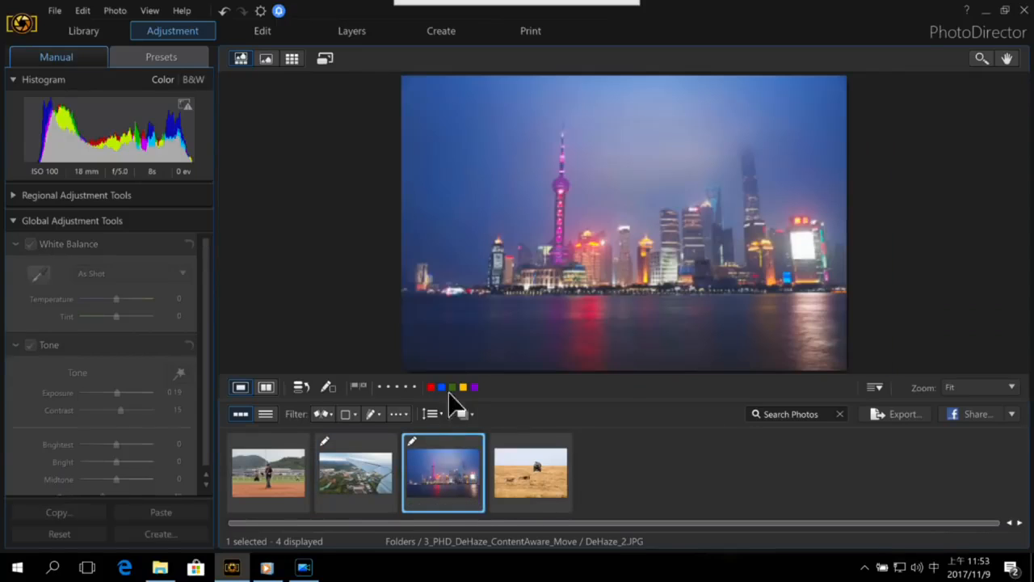
{"action": "left_click_drag", "start_coordinate": [207, 249], "coordinate": [208, 283]}
{"action": "mouse_move", "coordinate": [141, 313]}
{"action": "left_mouse_down"}
{"action": "mouse_move", "coordinate": [120, 310]}
{"action": "mouse_move", "coordinate": [127, 304]}
{"action": "left_mouse_up"}
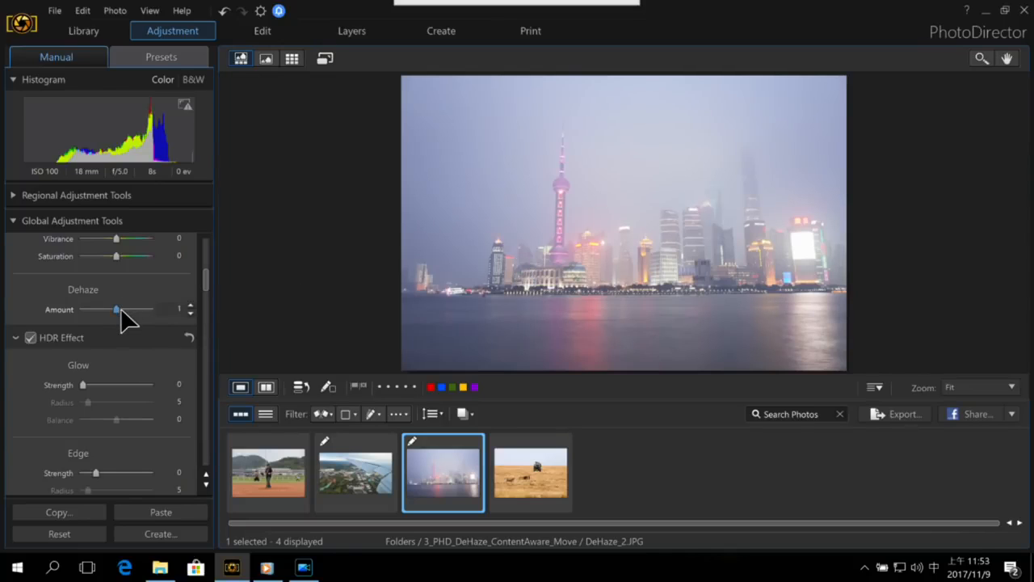
{"action": "left_click_drag", "start_coordinate": [122, 308], "coordinate": [146, 308]}
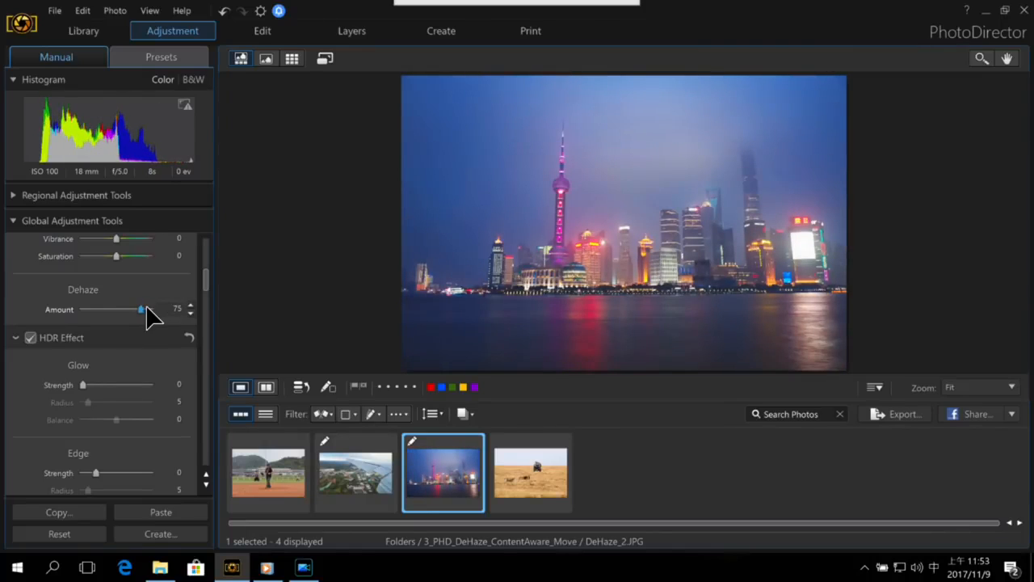
Set the skyline photo's exposure to 0.48 and compare the before and after versions side by side.
{"action": "scroll", "coordinate": [208, 288], "scroll_direction": "up", "scroll_amount": 3}
{"action": "scroll", "coordinate": [190, 273], "scroll_direction": "up", "scroll_amount": 1}
{"action": "left_click_drag", "start_coordinate": [120, 334], "coordinate": [121, 334]}
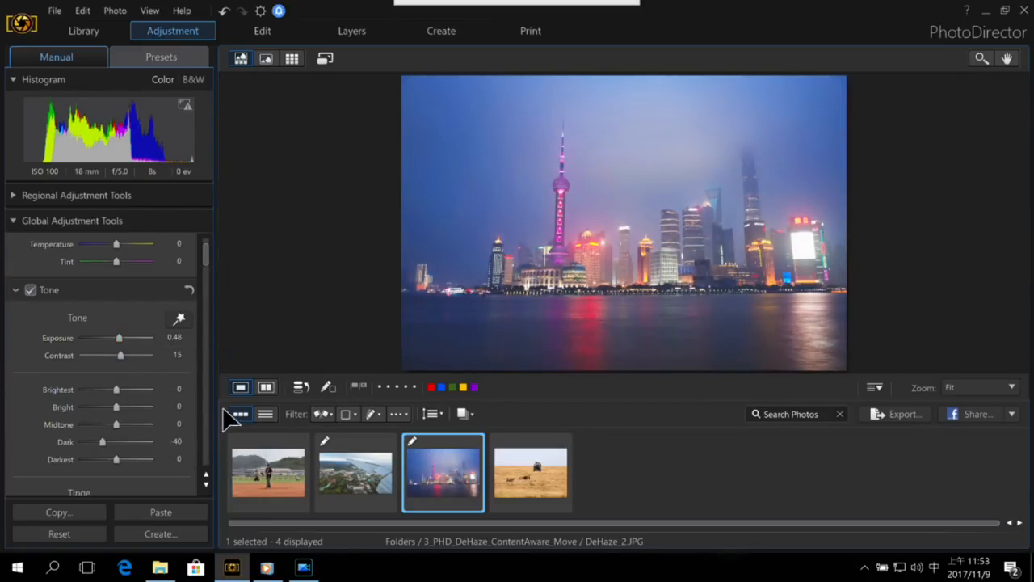
{"action": "left_click", "coordinate": [265, 388]}
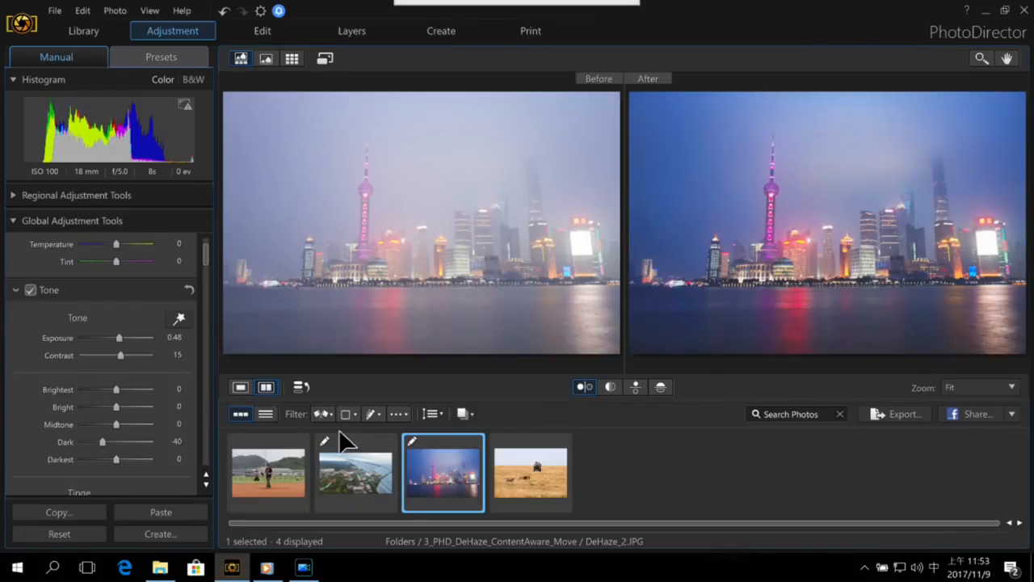
{"action": "left_click", "coordinate": [240, 388]}
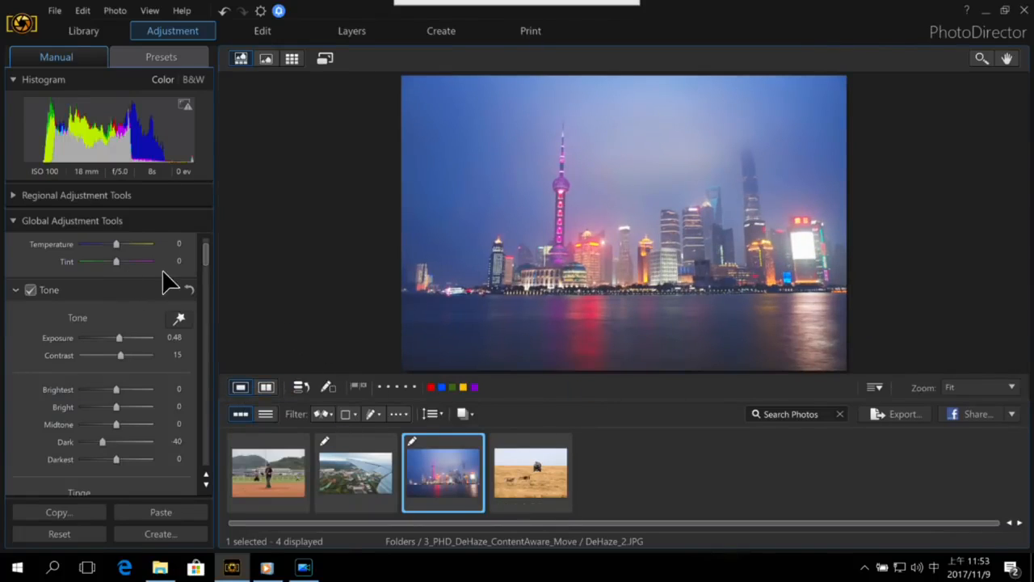
Open the safari photo with the jeep and running animals in Content Aware Move.
{"action": "left_click", "coordinate": [516, 457]}
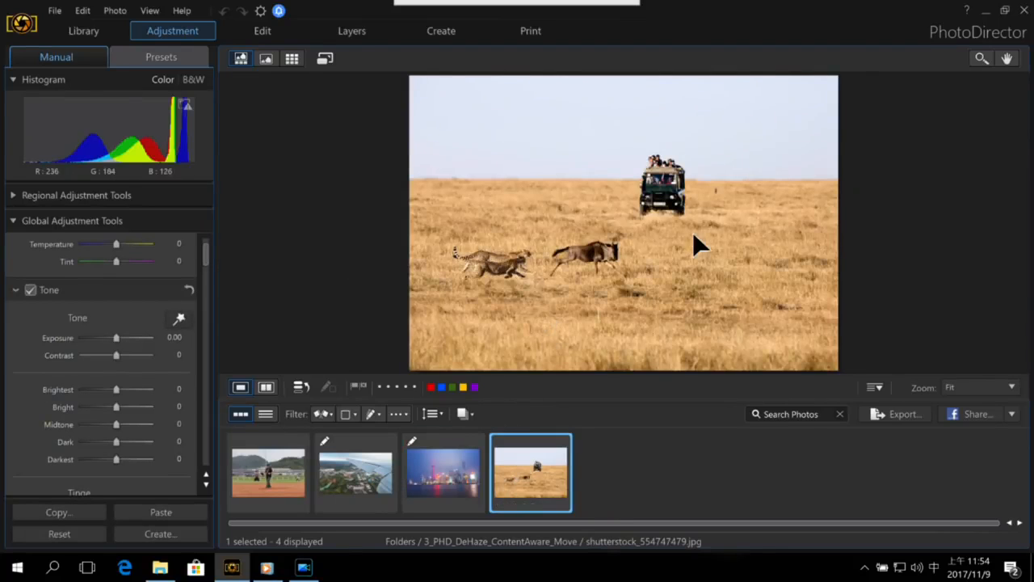
{"action": "left_click", "coordinate": [245, 31]}
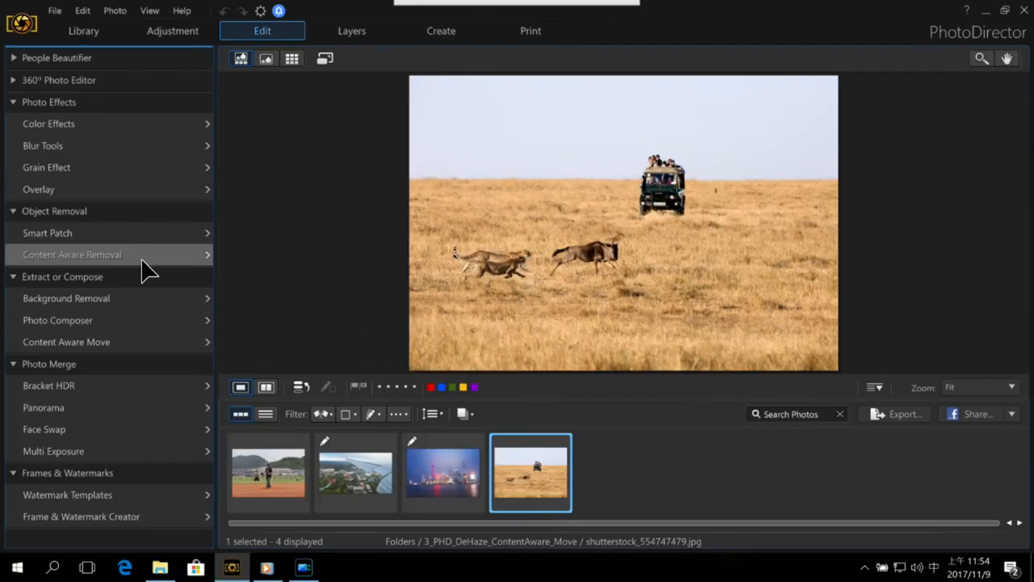
{"action": "left_click", "coordinate": [175, 343]}
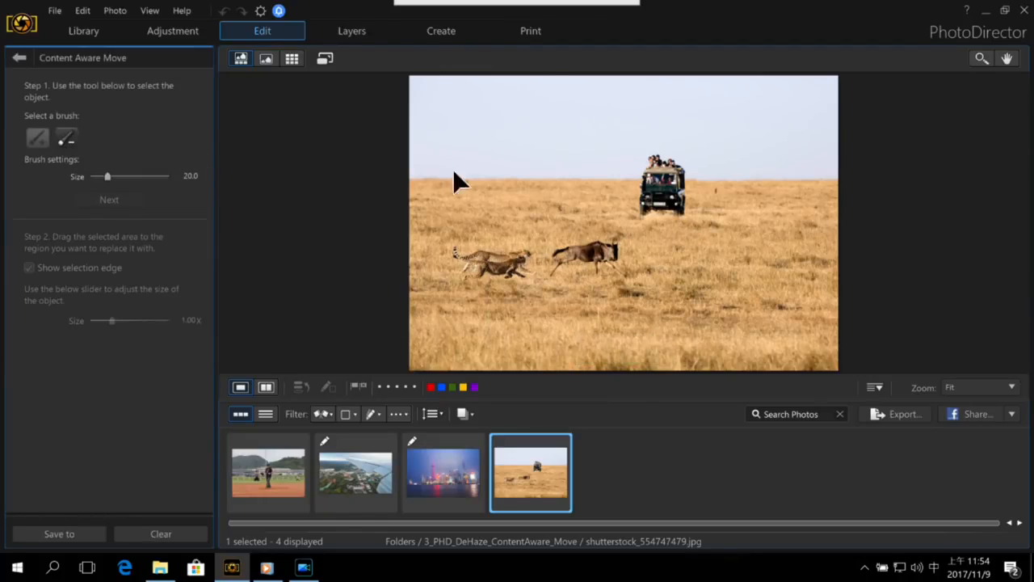
Brush-select the jeep and move it farther right along the horizon, and return to the photo library without saving the changes.
{"action": "mouse_move", "coordinate": [665, 169]}
{"action": "left_mouse_down"}
{"action": "mouse_move", "coordinate": [654, 152]}
{"action": "mouse_move", "coordinate": [642, 182]}
{"action": "mouse_move", "coordinate": [649, 211]}
{"action": "mouse_move", "coordinate": [683, 198]}
{"action": "mouse_move", "coordinate": [685, 170]}
{"action": "mouse_move", "coordinate": [685, 202]}
{"action": "mouse_move", "coordinate": [677, 186]}
{"action": "mouse_move", "coordinate": [668, 212]}
{"action": "left_mouse_up"}
{"action": "left_click", "coordinate": [129, 203]}
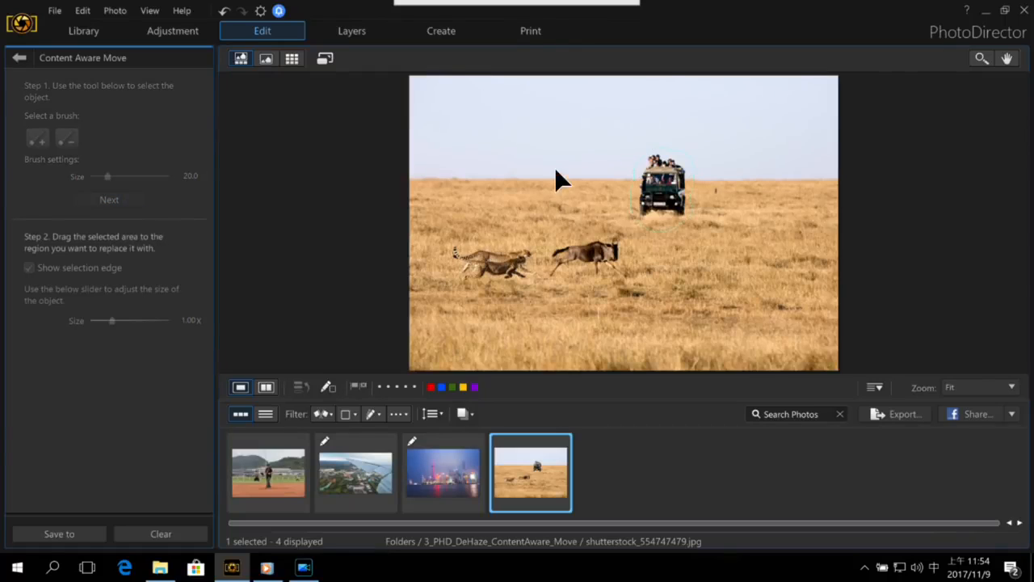
{"action": "left_click_drag", "start_coordinate": [675, 186], "coordinate": [751, 185]}
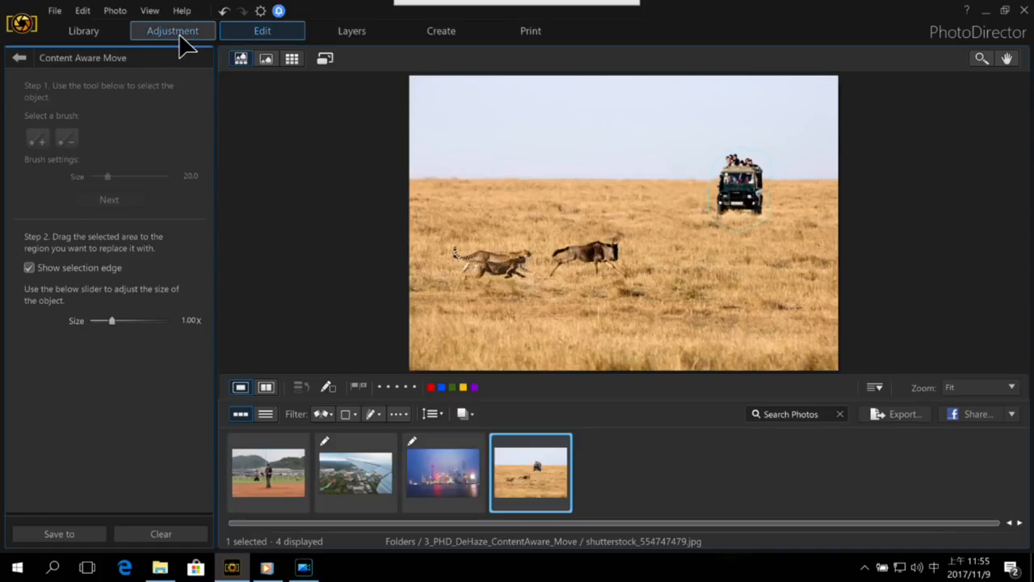
{"action": "left_click", "coordinate": [89, 31]}
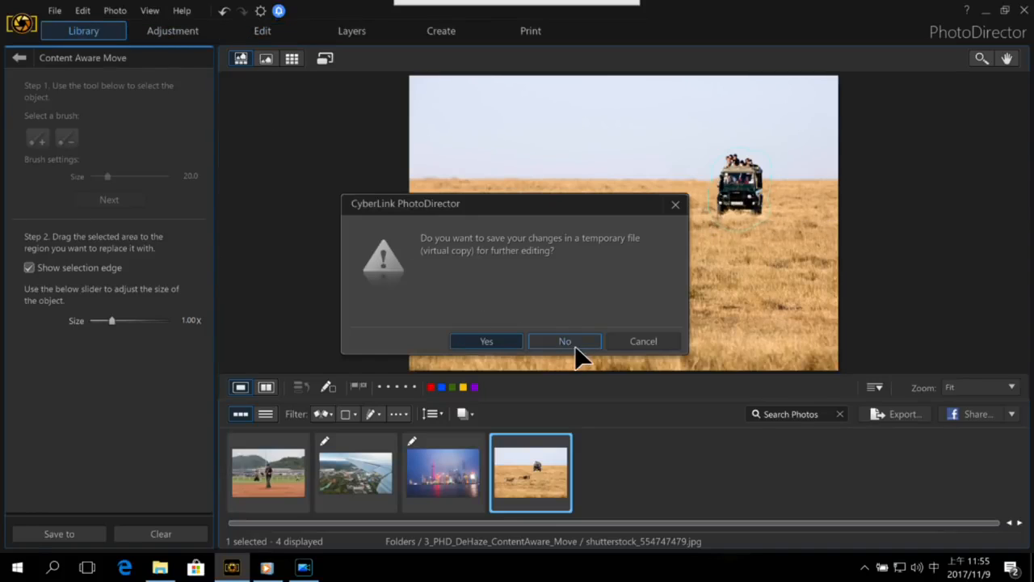
{"action": "left_click", "coordinate": [565, 276]}
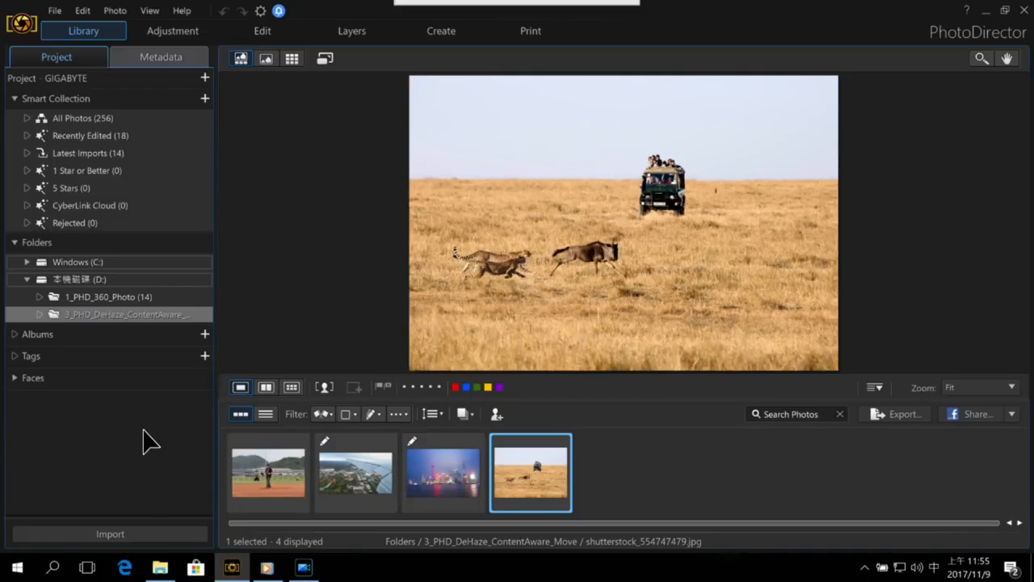
Import the MauroJump clip with Video-to-Photo and choose to compose a multi exposure photo from it.
{"action": "left_click", "coordinate": [121, 534]}
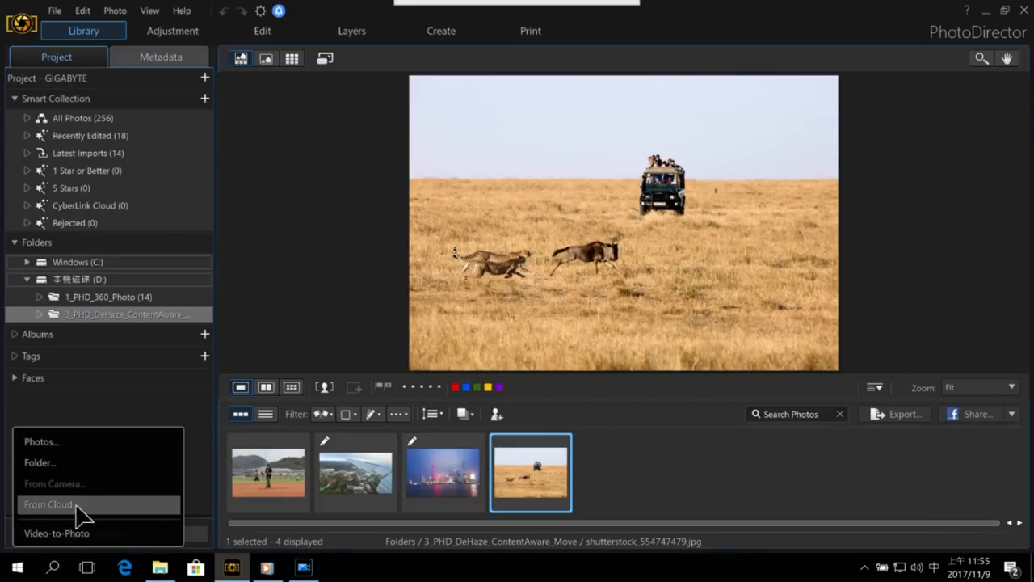
{"action": "left_click", "coordinate": [71, 534]}
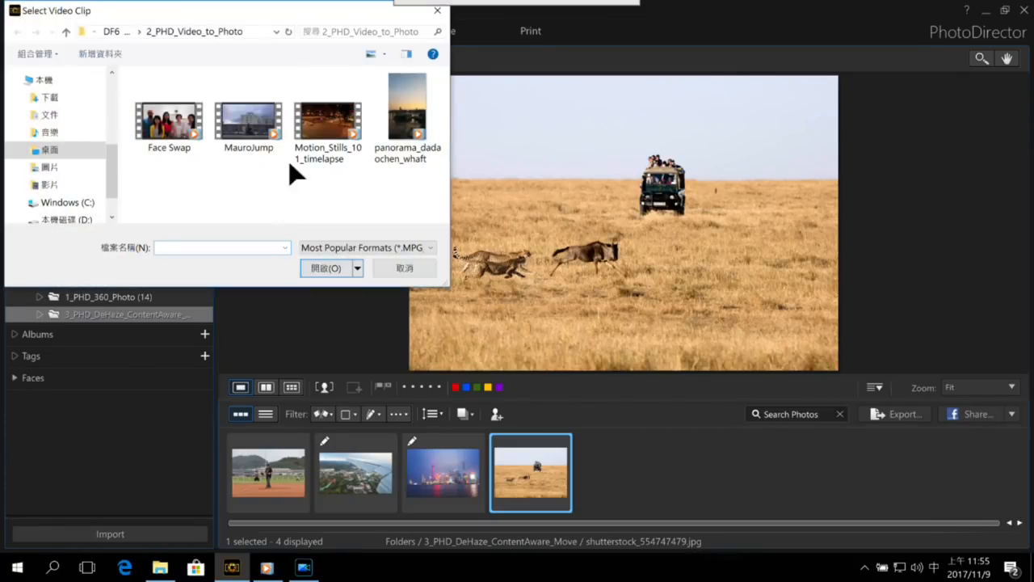
{"action": "double_click", "coordinate": [244, 130]}
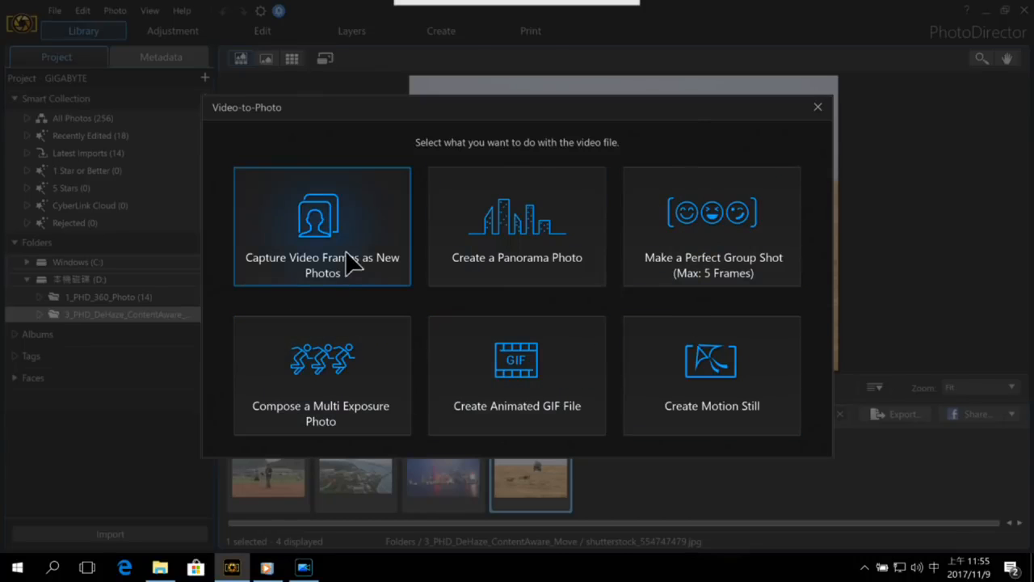
{"action": "left_click", "coordinate": [367, 359]}
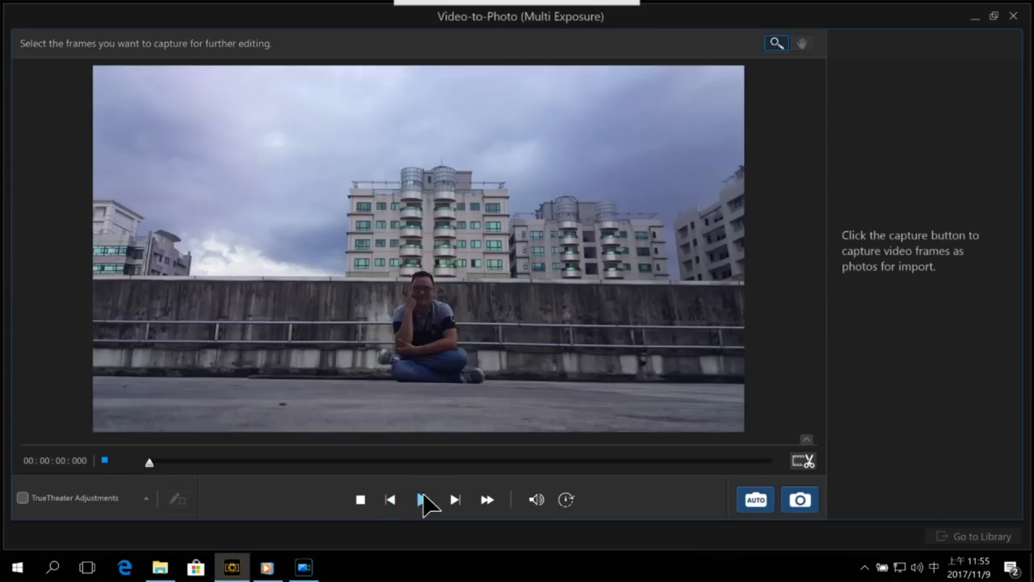
Play the MauroJump clip through once and auto-capture 5 frames from it.
{"action": "left_click", "coordinate": [422, 499]}
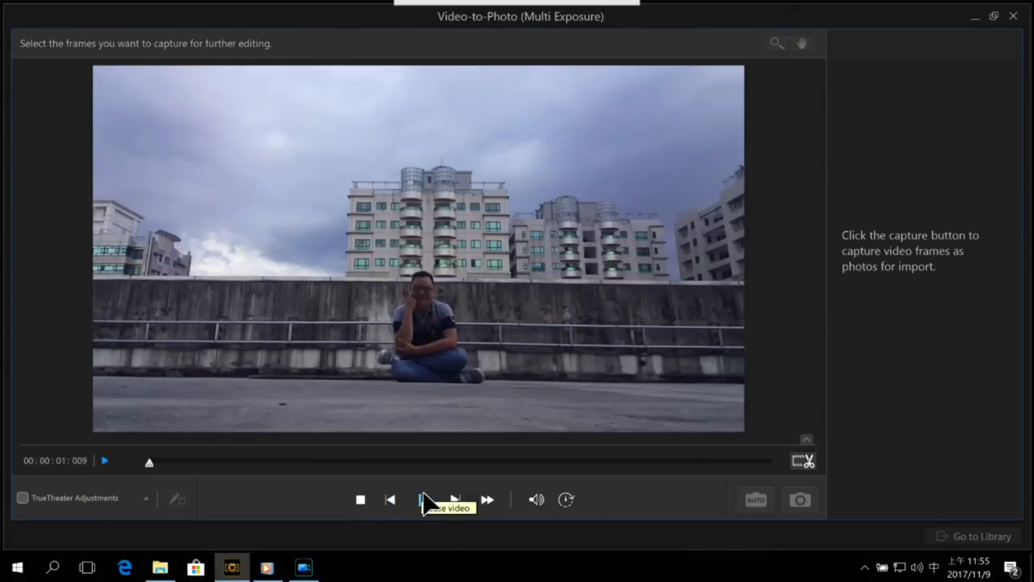
{"action": "left_click", "coordinate": [426, 501]}
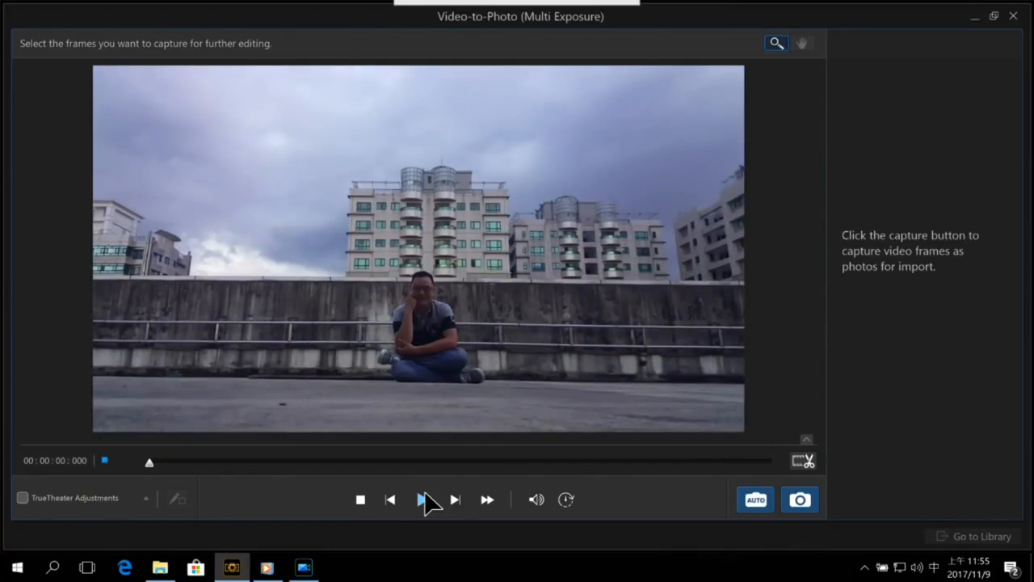
{"action": "left_click", "coordinate": [765, 500]}
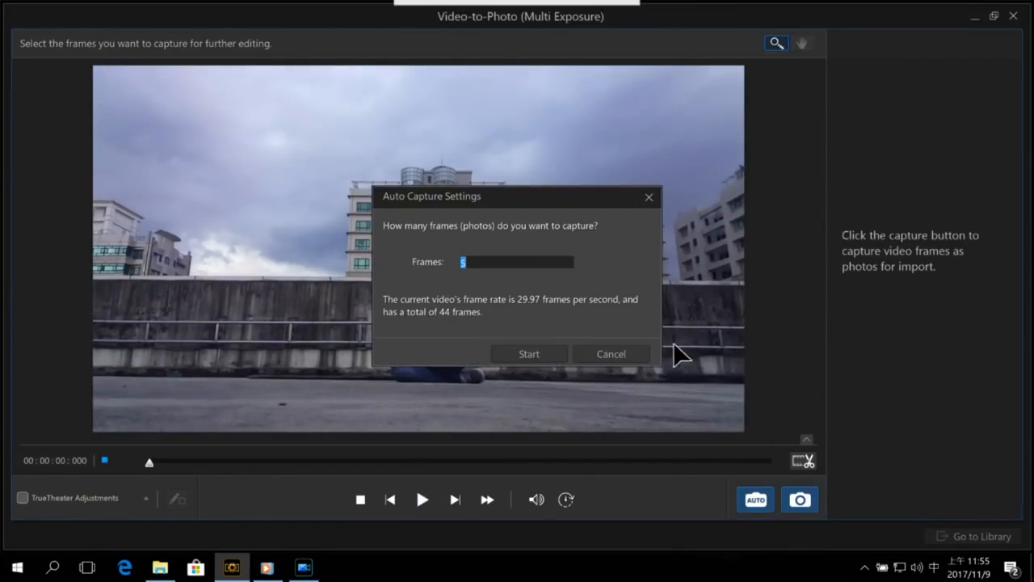
{"action": "left_click", "coordinate": [547, 350]}
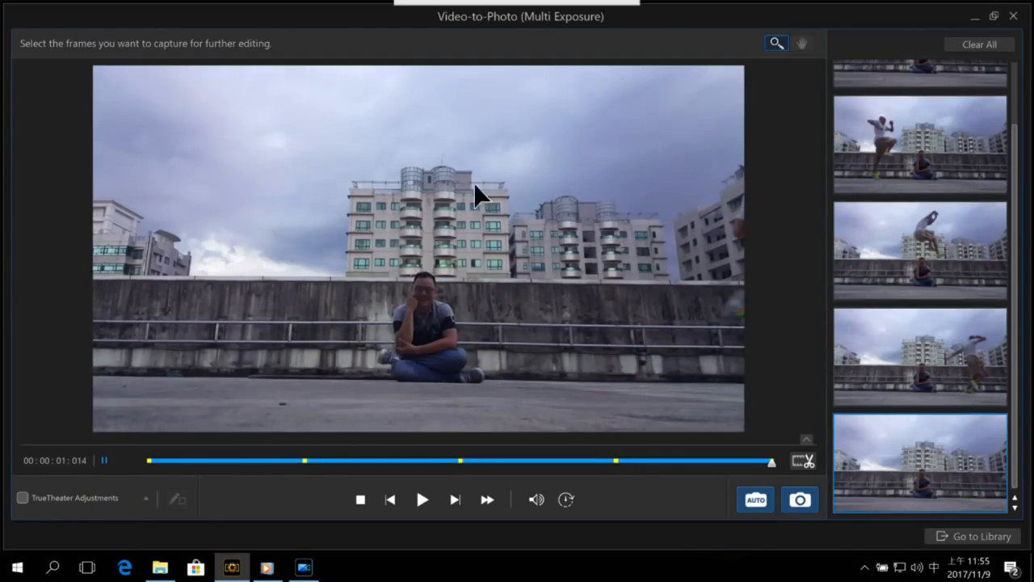
Remove the first captured frame and capture a replacement at 00:00:00:004, where the runner enters the scene.
{"action": "left_click_drag", "start_coordinate": [1020, 153], "coordinate": [1018, 79]}
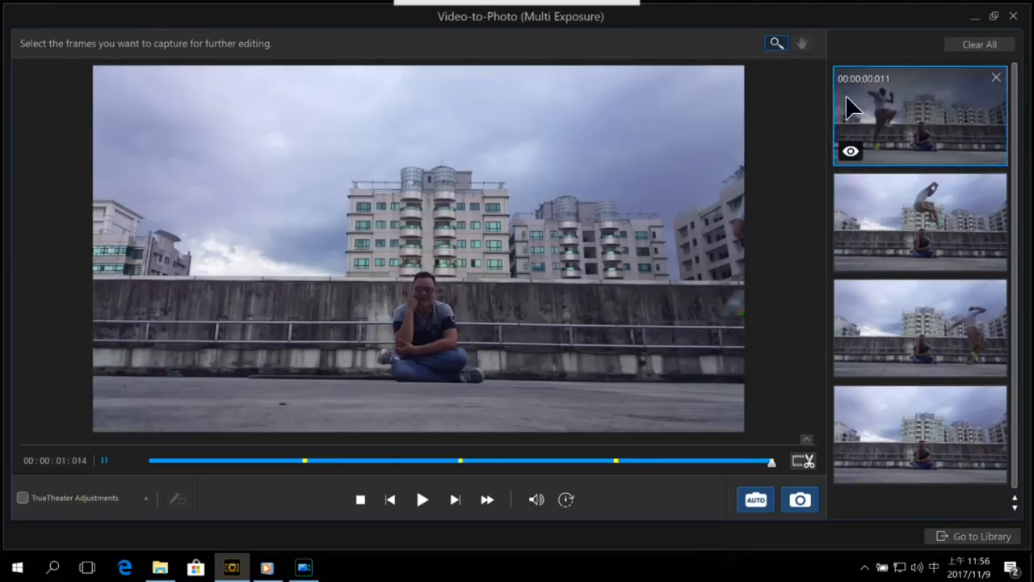
{"action": "left_click", "coordinate": [996, 77]}
{"action": "mouse_move", "coordinate": [213, 455]}
{"action": "left_mouse_down"}
{"action": "mouse_move", "coordinate": [155, 459]}
{"action": "mouse_move", "coordinate": [227, 464]}
{"action": "left_mouse_up"}
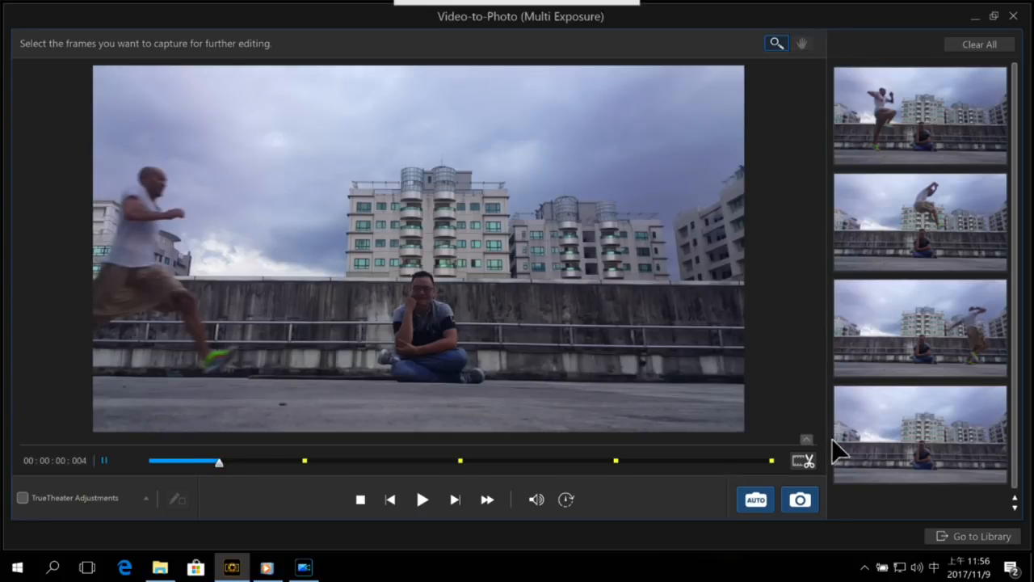
{"action": "left_click", "coordinate": [799, 500]}
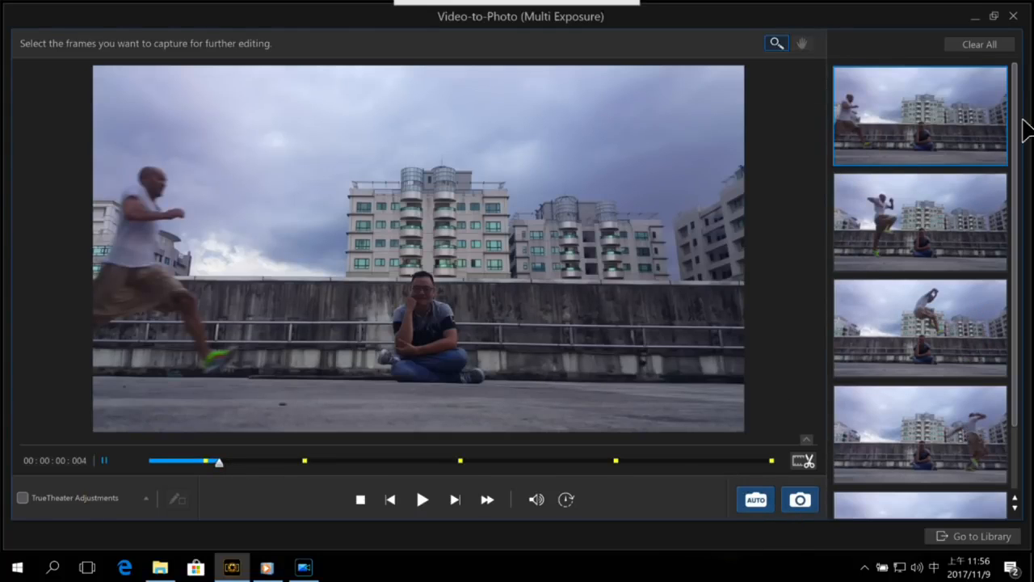
{"action": "left_click_drag", "start_coordinate": [1020, 142], "coordinate": [1032, 329]}
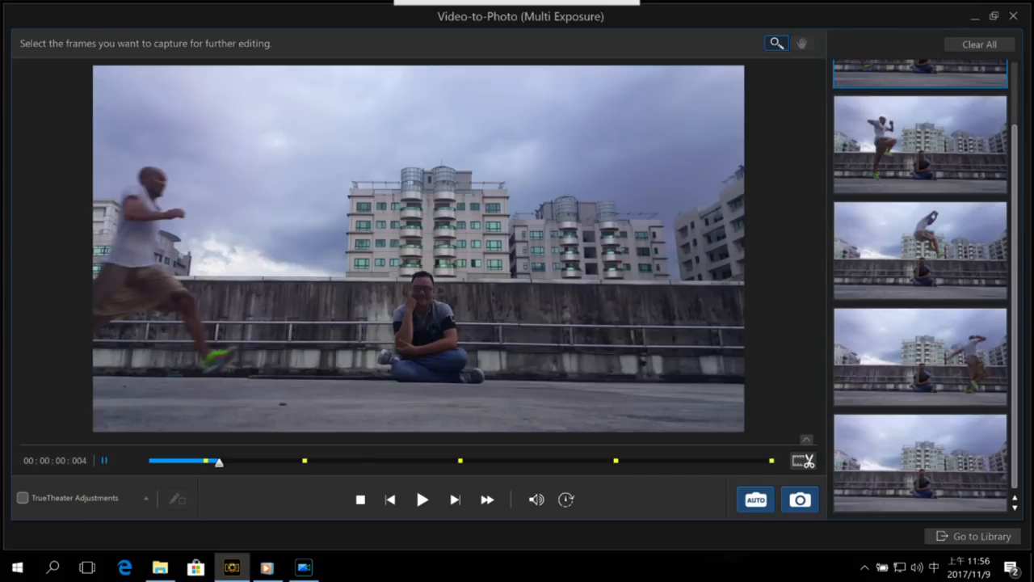
{"action": "scroll", "coordinate": [941, 259], "scroll_direction": "up", "scroll_amount": 2}
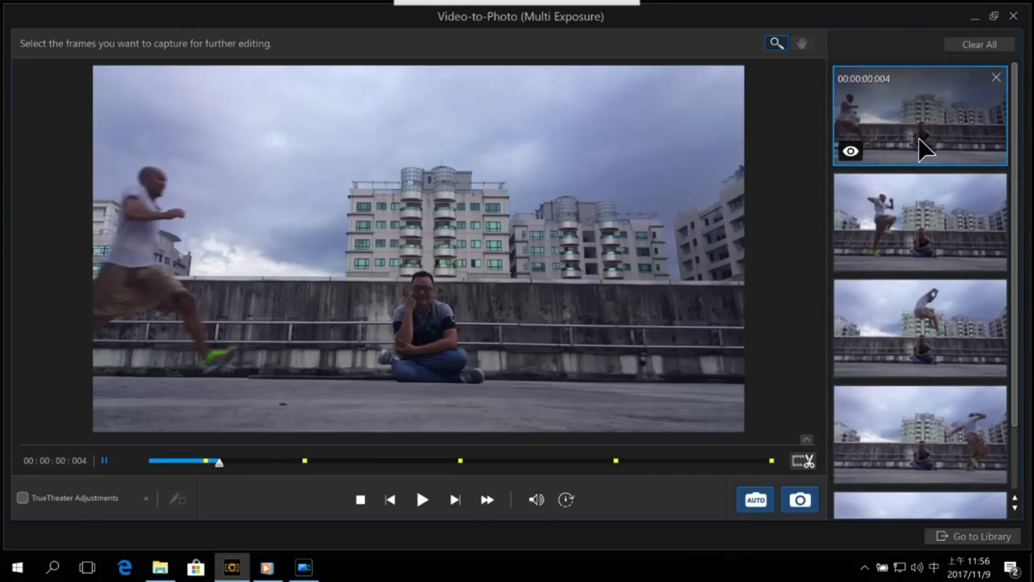
Import the captured frames into Multi Exposure and remove the last photo, the one without the jumper, from the set.
{"action": "left_click", "coordinate": [984, 538]}
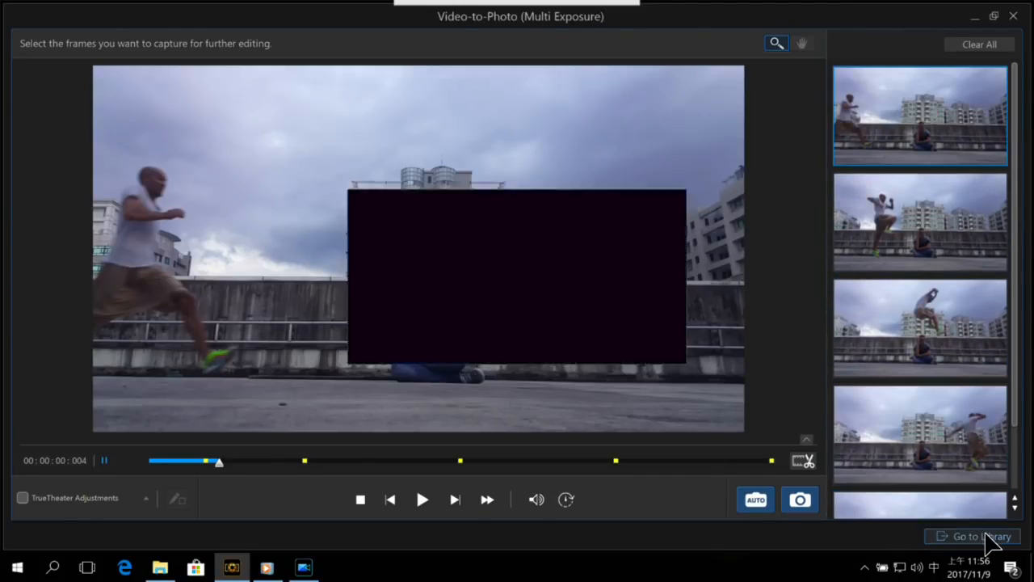
{"action": "left_click", "coordinate": [637, 350]}
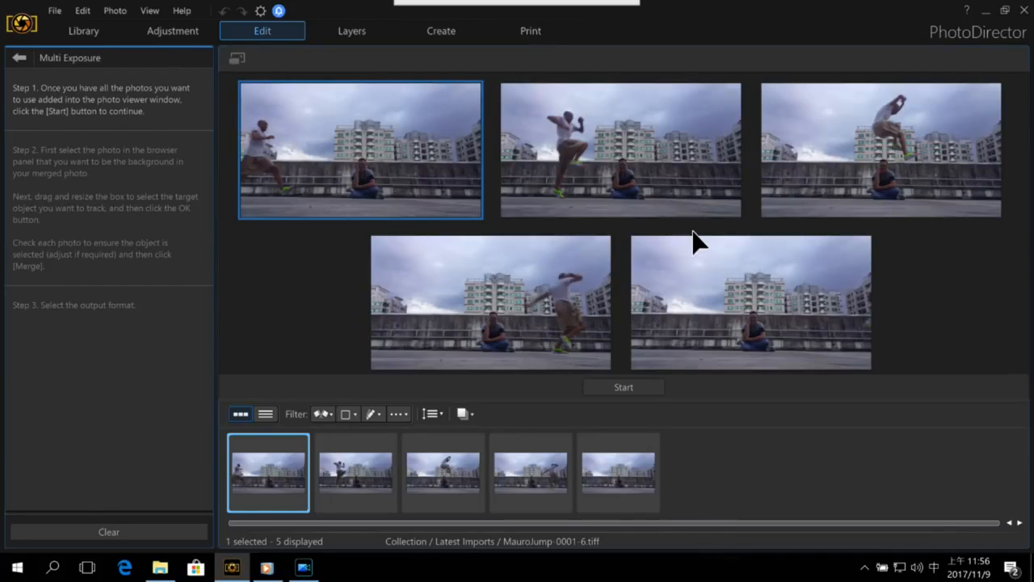
{"action": "mouse_move", "coordinate": [778, 293]}
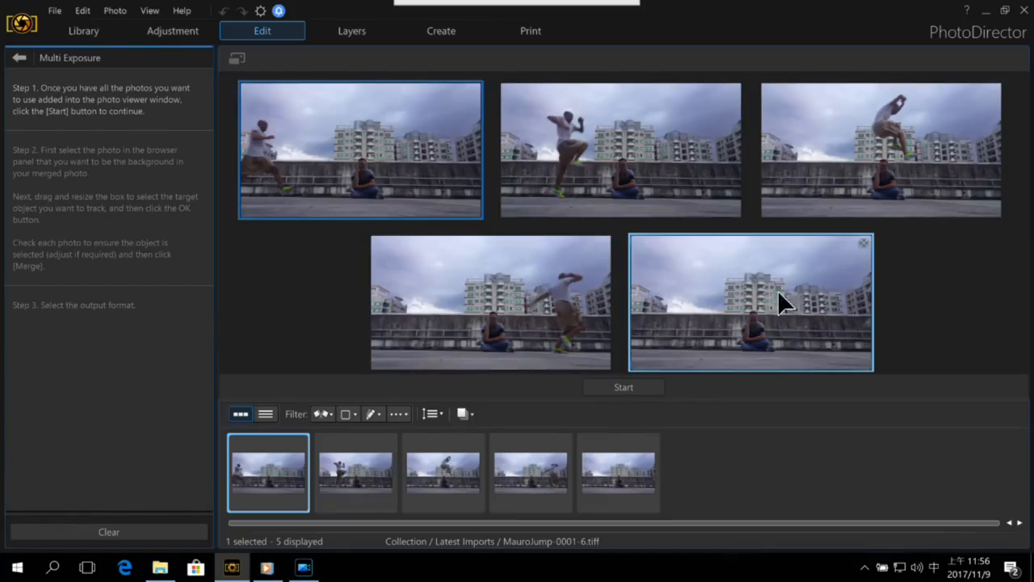
{"action": "left_click", "coordinate": [864, 243]}
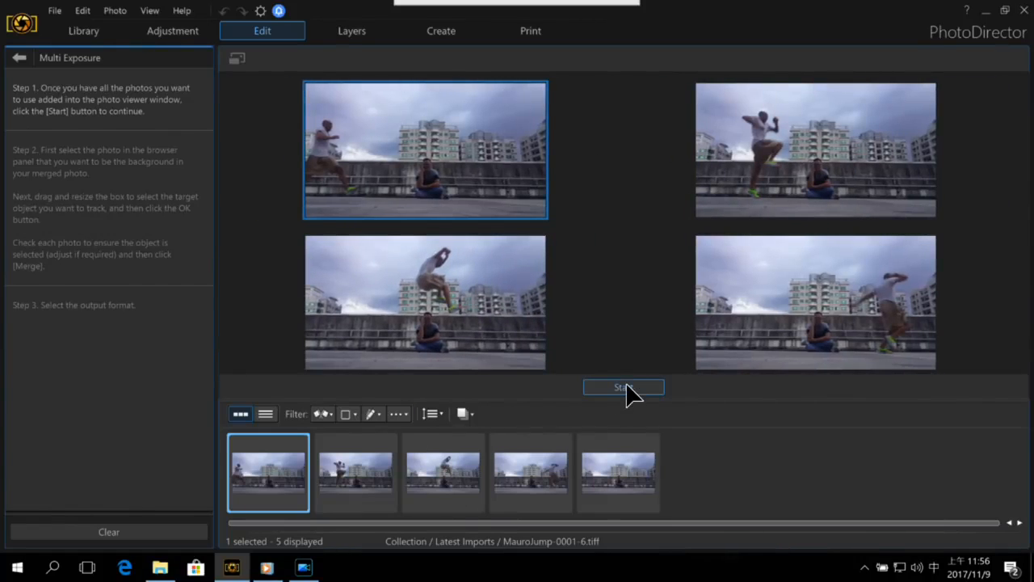
Start the multi exposure and fit the tracking box around the runner in the first photo to detect him in all photos.
{"action": "left_click", "coordinate": [629, 391]}
{"action": "left_click", "coordinate": [653, 340]}
{"action": "left_click_drag", "start_coordinate": [630, 215], "coordinate": [421, 167]}
{"action": "left_click_drag", "start_coordinate": [466, 201], "coordinate": [487, 334]}
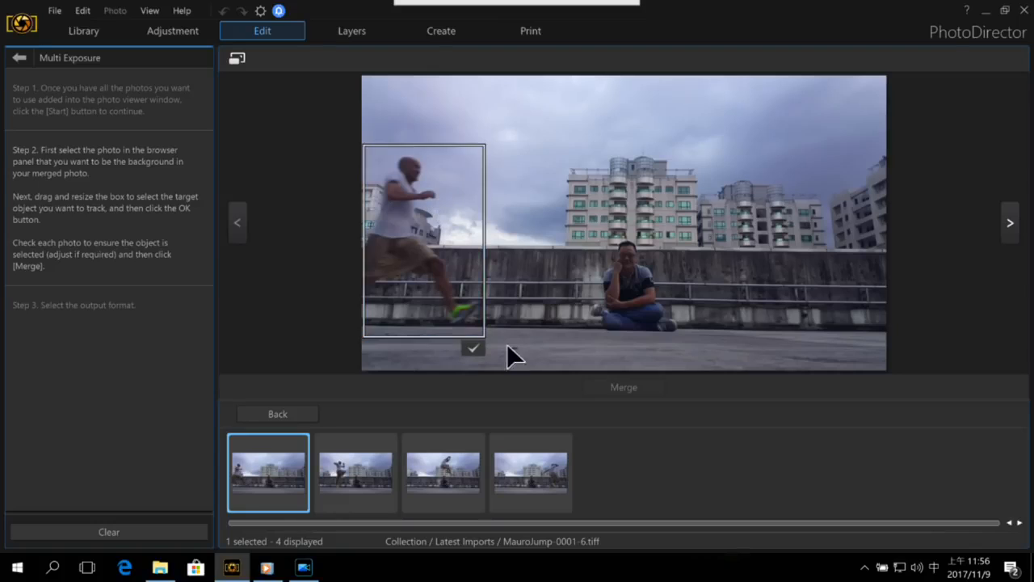
{"action": "left_click", "coordinate": [472, 349]}
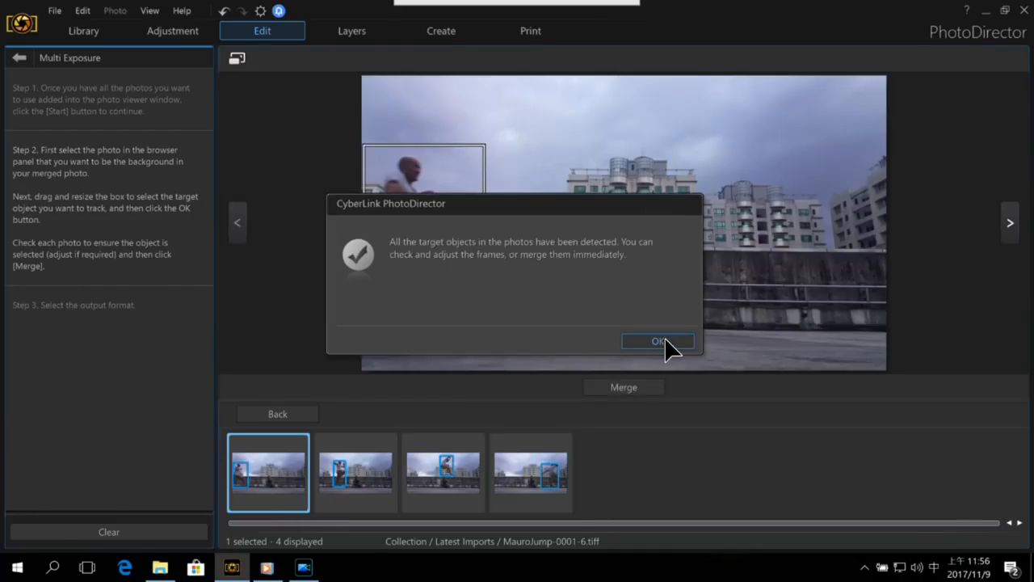
{"action": "left_click", "coordinate": [659, 341]}
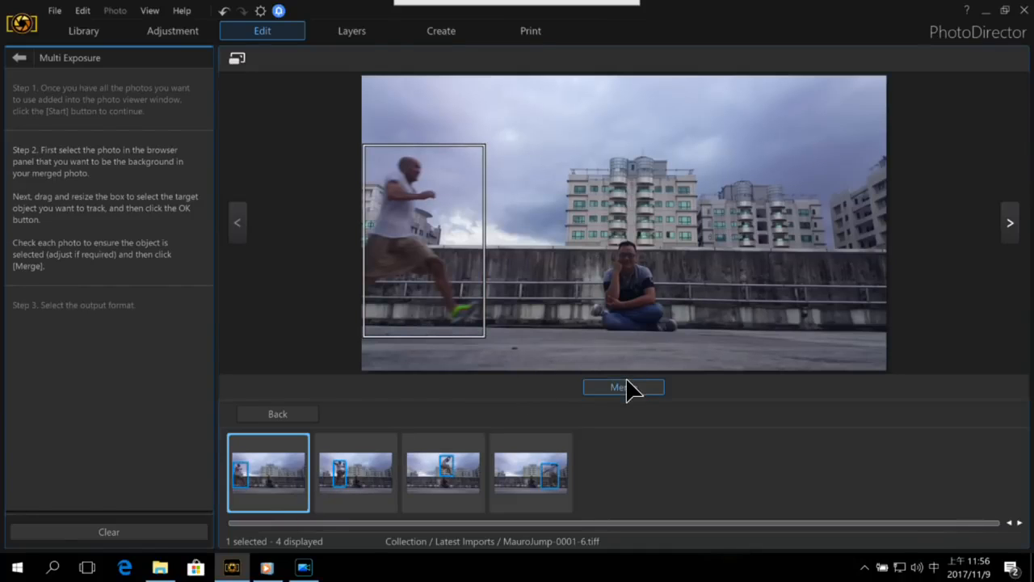
Check the tracking box in each of the four photos and merge them using the first photo as the background.
{"action": "left_click", "coordinate": [363, 488]}
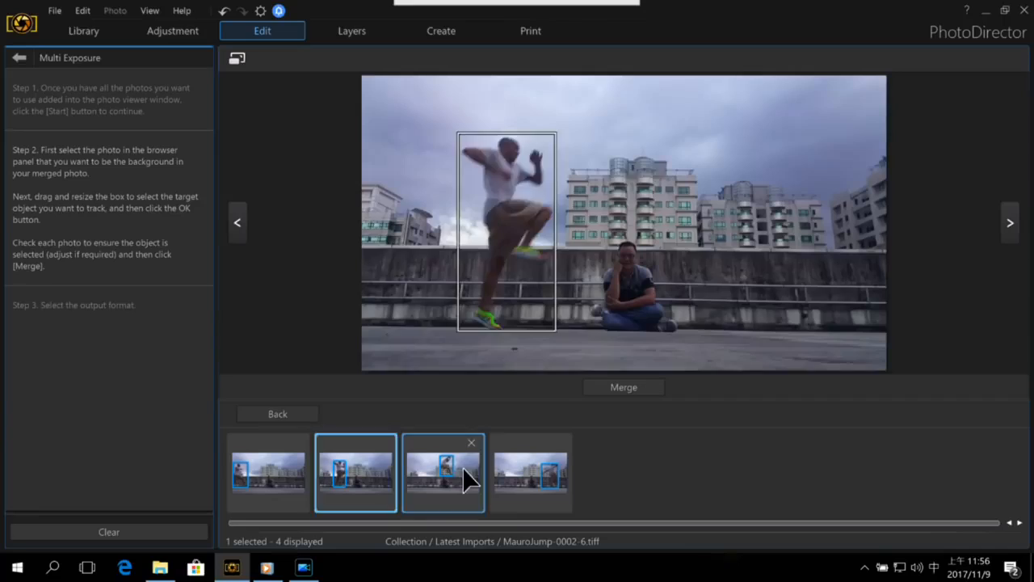
{"action": "left_click", "coordinate": [463, 475]}
{"action": "left_click", "coordinate": [535, 468]}
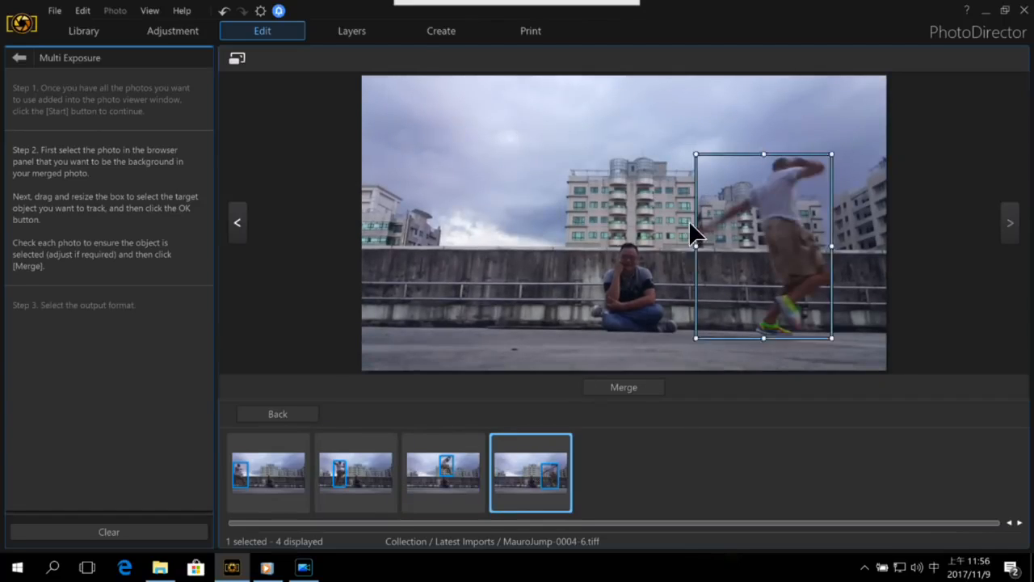
{"action": "left_click", "coordinate": [277, 489]}
{"action": "left_click", "coordinate": [630, 387]}
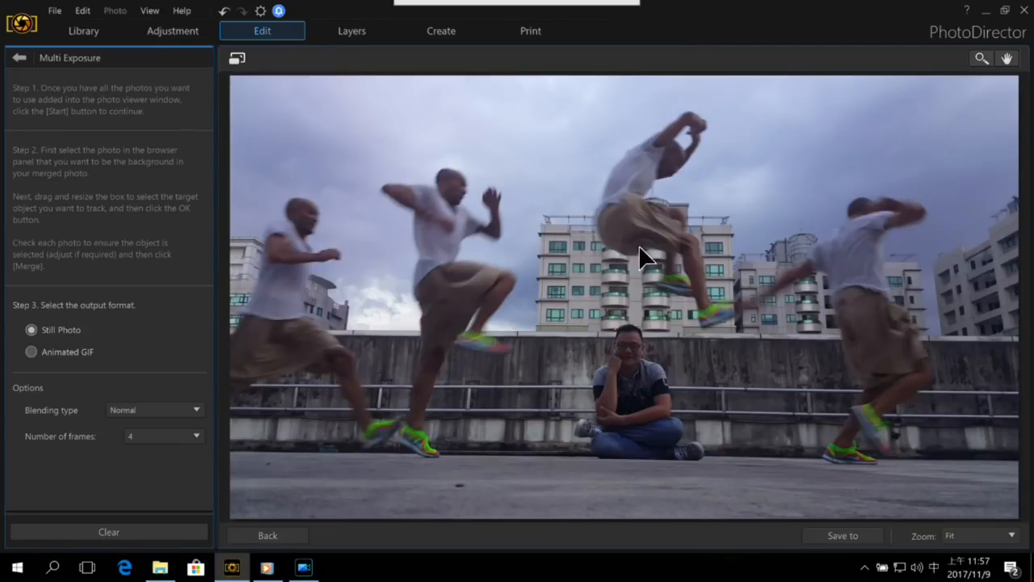
Set the multi exposure output format to Animated GIF and preview the animation.
{"action": "left_click", "coordinate": [46, 353]}
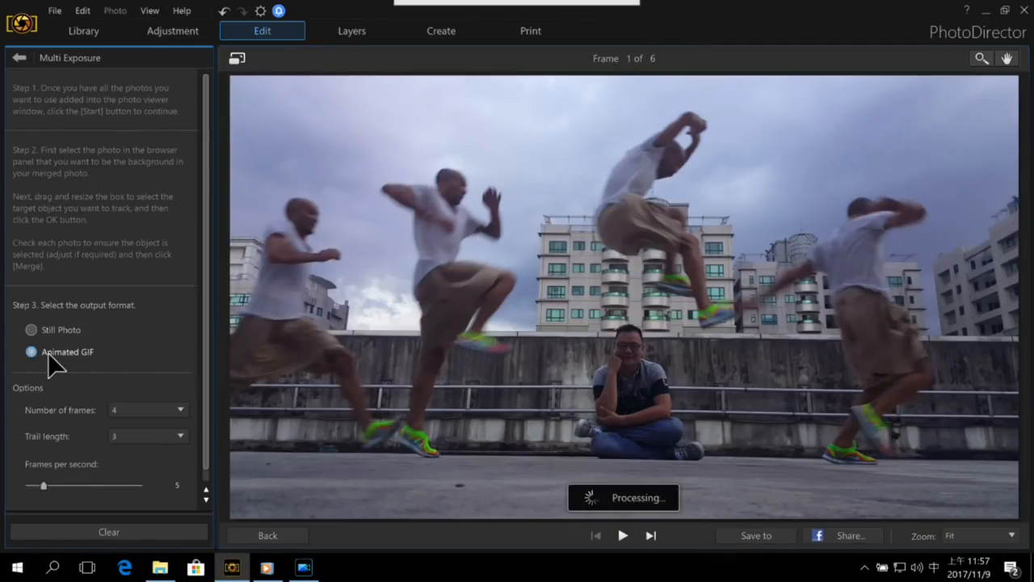
{"action": "left_click", "coordinate": [622, 538]}
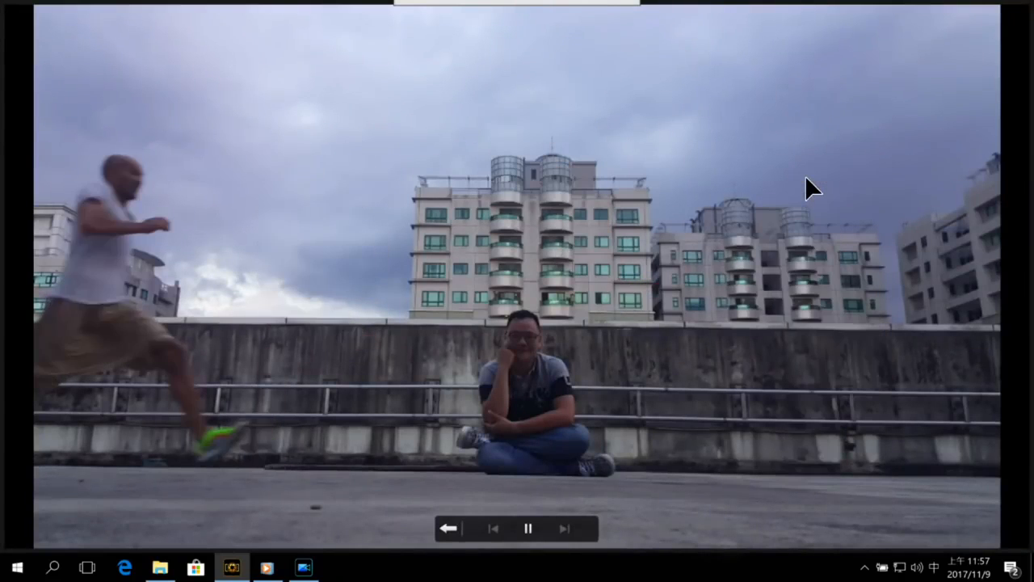
{"action": "left_click", "coordinate": [466, 526]}
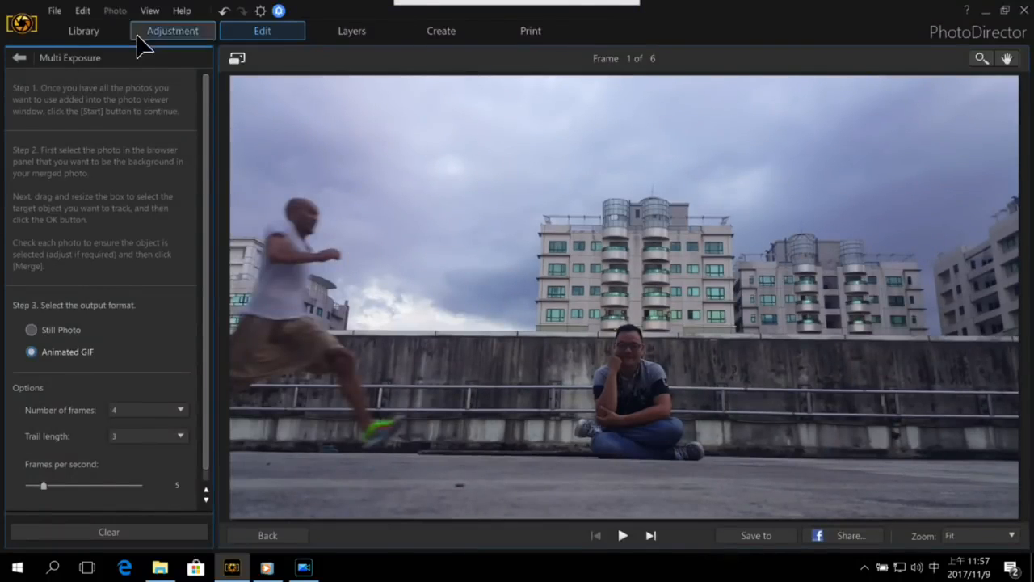
Exit Multi Exposure without saving the result and return to the photo library.
{"action": "left_click", "coordinate": [23, 55]}
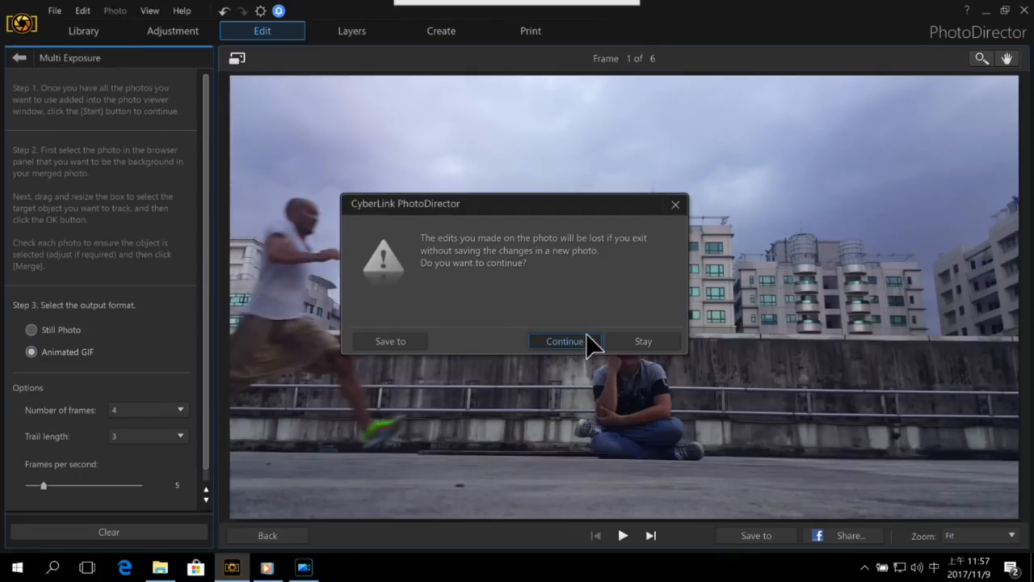
{"action": "left_click", "coordinate": [585, 336]}
{"action": "left_click", "coordinate": [93, 35]}
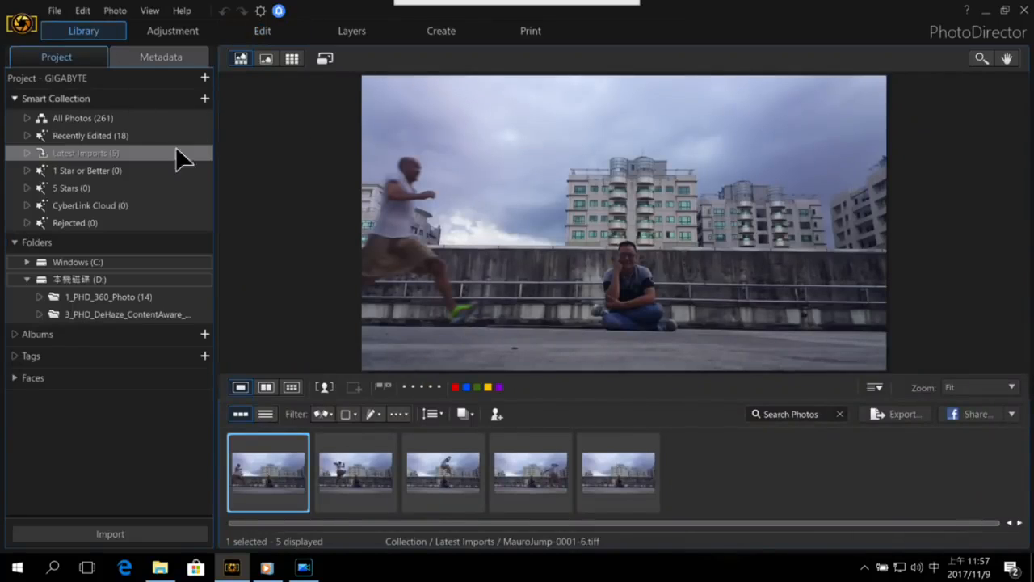
Import the Motion_Stills_101_timelapse clip with Video-to-Photo and choose to create a motion still from it.
{"action": "left_click", "coordinate": [121, 536]}
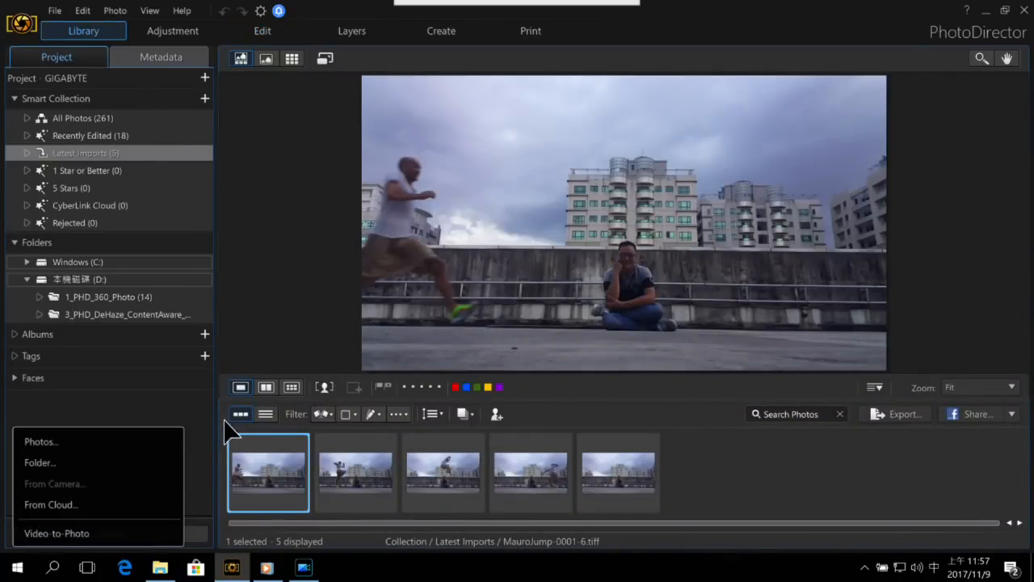
{"action": "left_click", "coordinate": [73, 535]}
{"action": "double_click", "coordinate": [356, 146]}
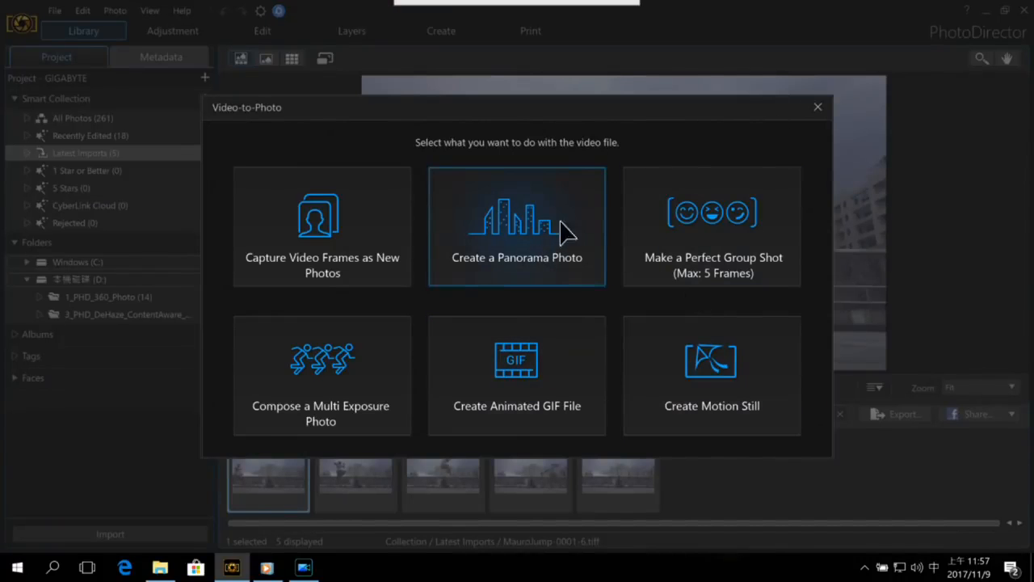
{"action": "left_click", "coordinate": [771, 369]}
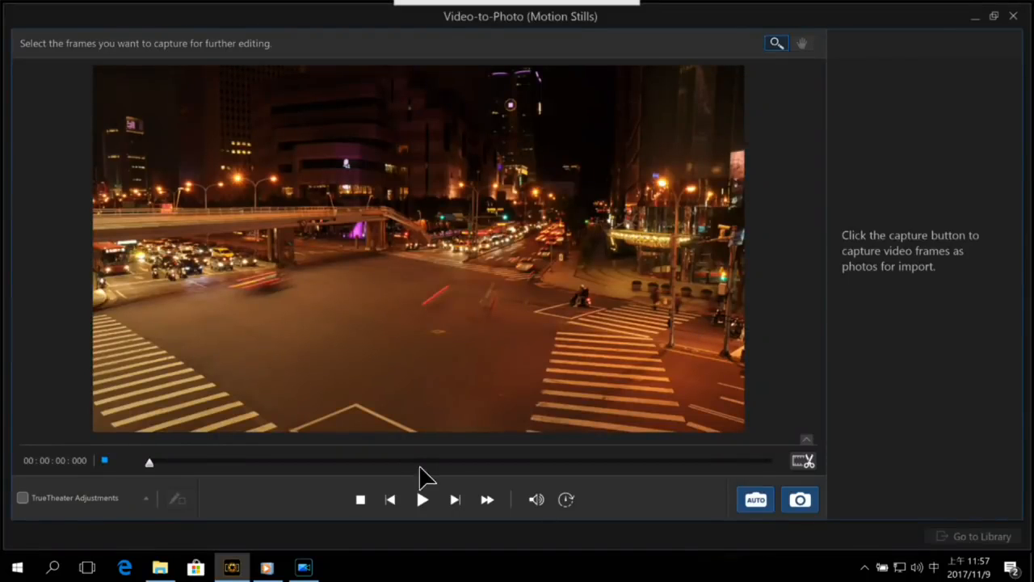
Play the night traffic clip and auto-capture 10 frames from it.
{"action": "left_click", "coordinate": [422, 500]}
{"action": "left_click", "coordinate": [768, 501]}
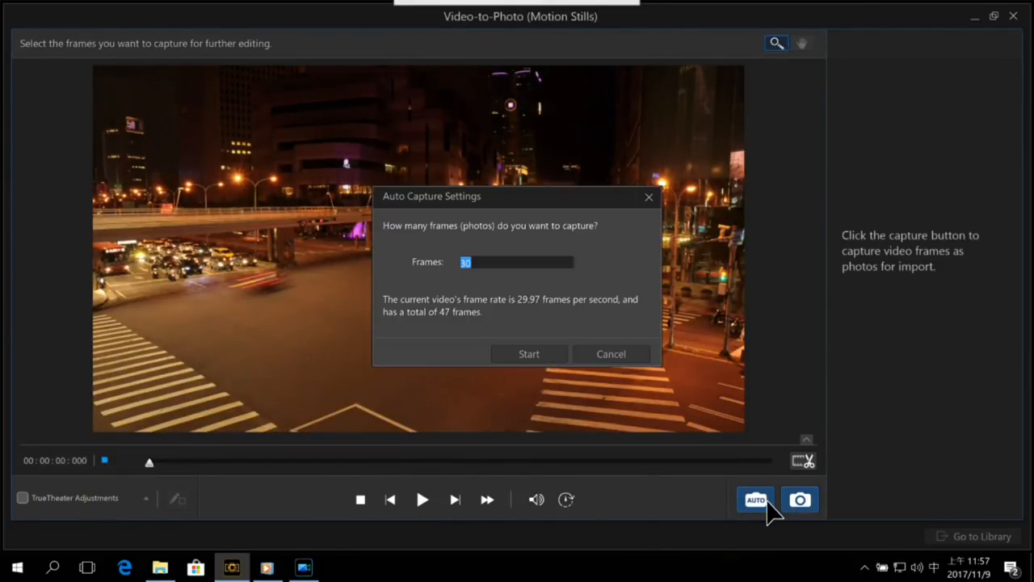
{"action": "left_click", "coordinate": [505, 262]}
{"action": "left_click_drag", "start_coordinate": [506, 262], "coordinate": [411, 264]}
{"action": "type", "text": "1"}
{"action": "key", "text": "shift"}
{"action": "type", "text": "0"}
{"action": "left_click", "coordinate": [539, 357]}
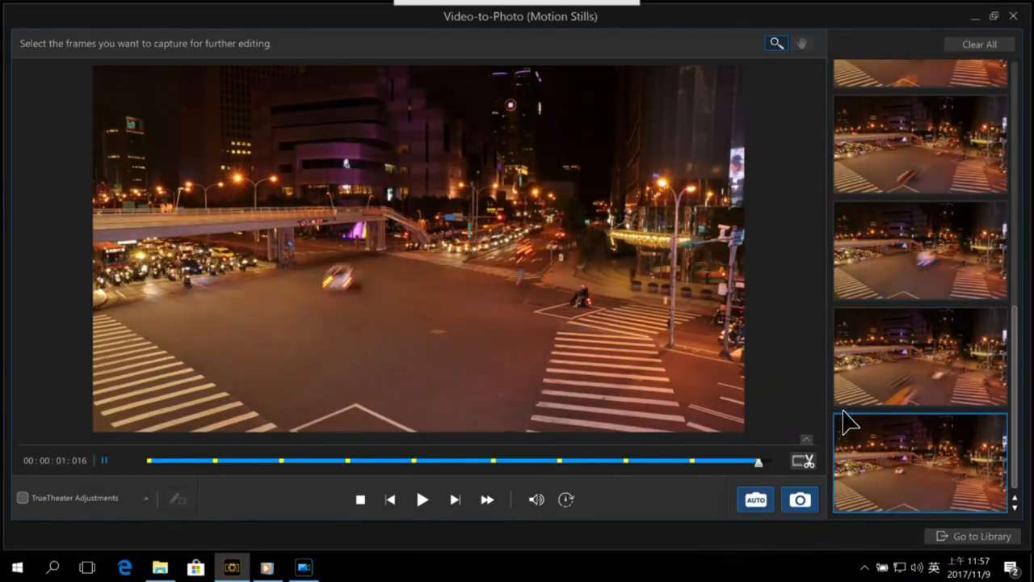
Import the captured frames into Motion Stills and use frame 3 as the still background.
{"action": "left_click", "coordinate": [966, 537]}
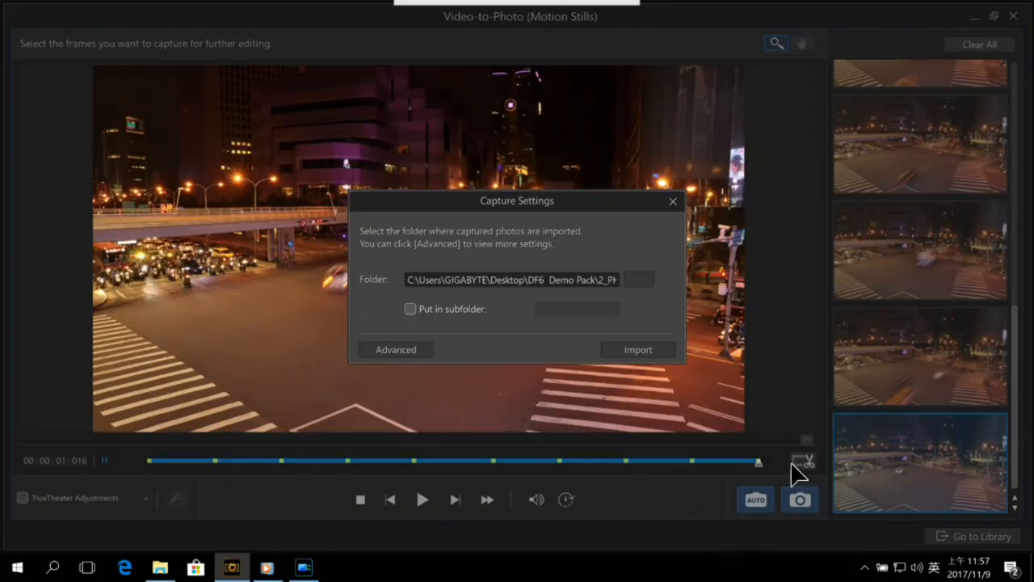
{"action": "left_click", "coordinate": [634, 346]}
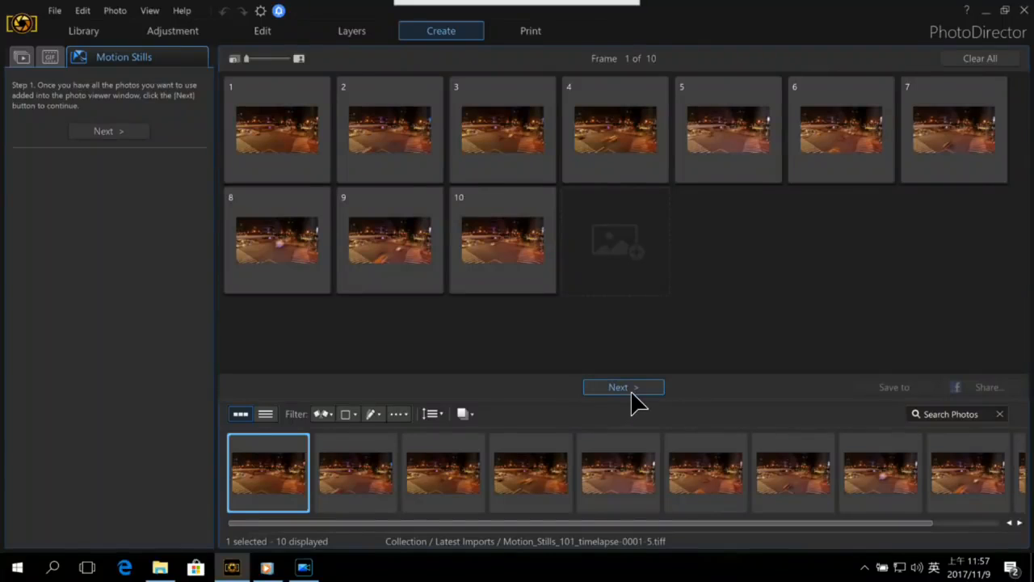
{"action": "left_click", "coordinate": [627, 388]}
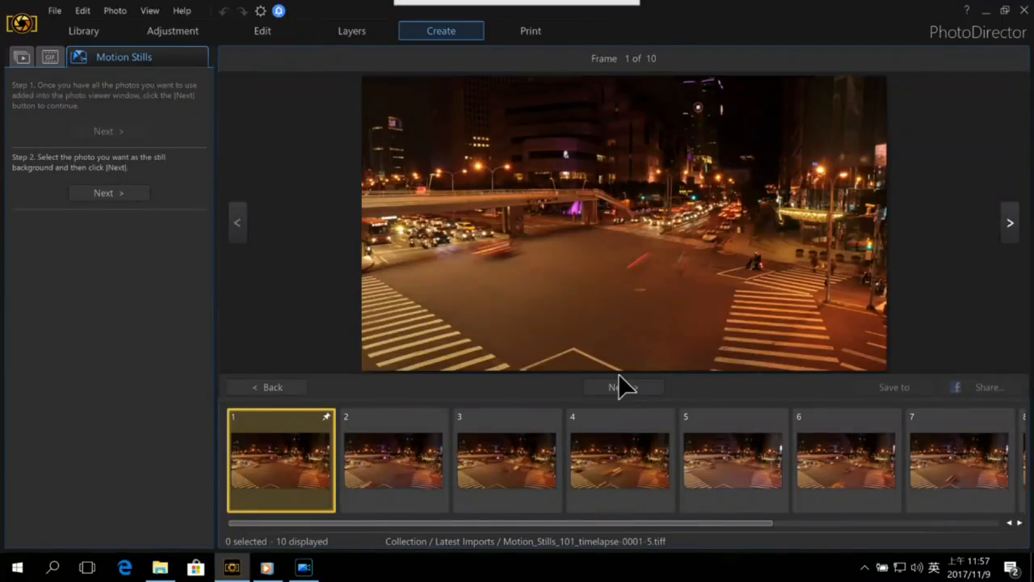
{"action": "left_click", "coordinate": [522, 462]}
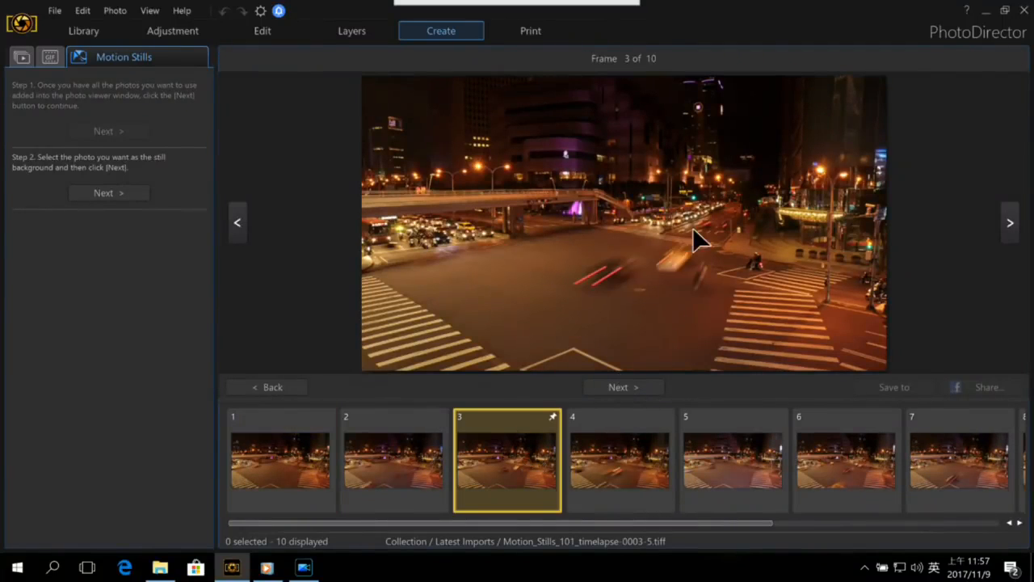
{"action": "left_click", "coordinate": [624, 446]}
{"action": "left_click", "coordinate": [520, 464]}
{"action": "left_click", "coordinate": [627, 388]}
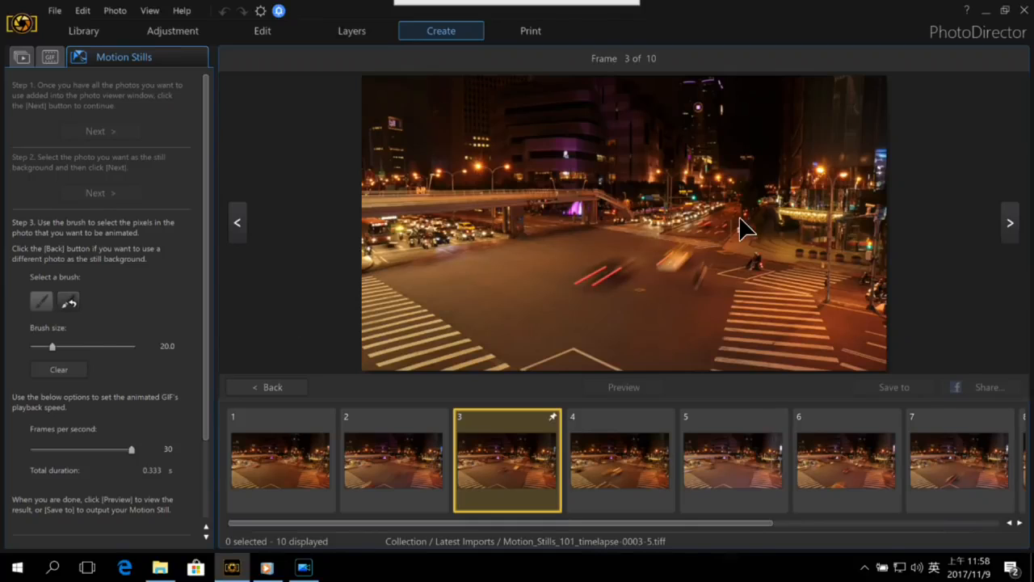
{"action": "left_click_drag", "start_coordinate": [734, 212], "coordinate": [723, 216]}
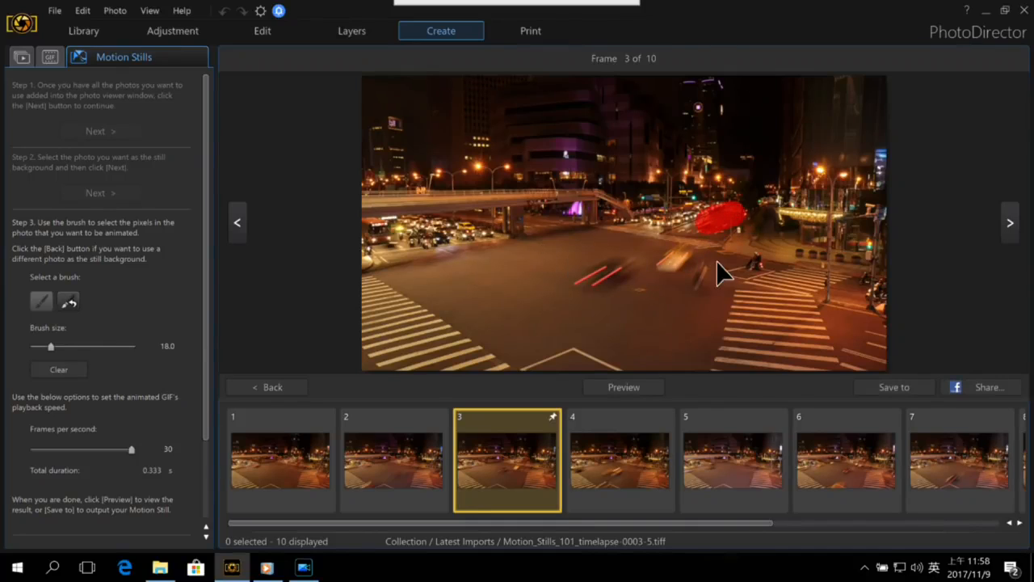
{"action": "left_click", "coordinate": [68, 302]}
{"action": "left_click_drag", "start_coordinate": [723, 216], "coordinate": [687, 254]}
Paint the animated area with a size 19 brush over the road from the far lane down through the intersection to the near edge.
{"action": "left_click", "coordinate": [40, 300]}
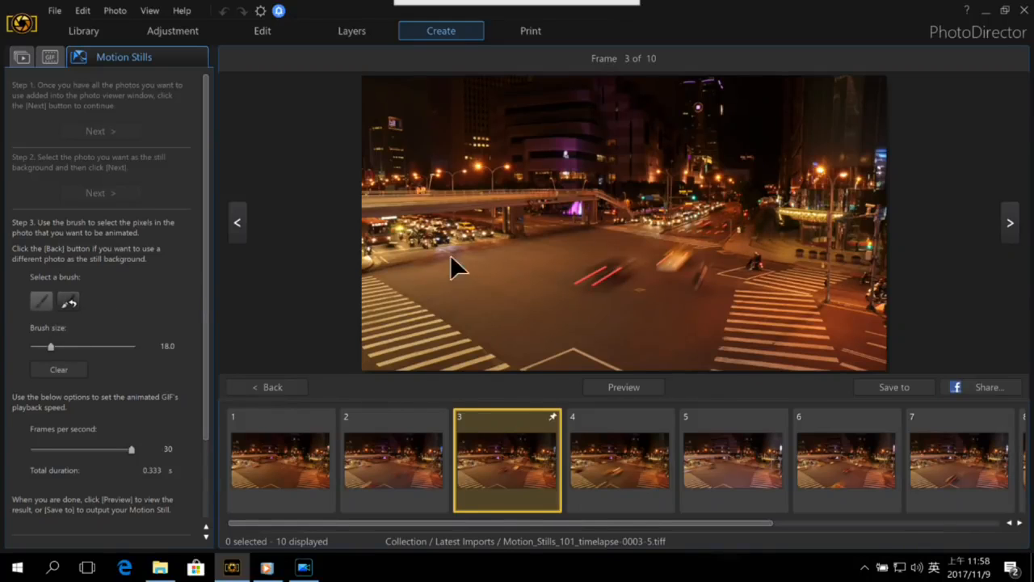
{"action": "scroll", "coordinate": [674, 253], "scroll_direction": "up", "scroll_amount": 2}
{"action": "left_click_drag", "start_coordinate": [672, 243], "coordinate": [369, 390]}
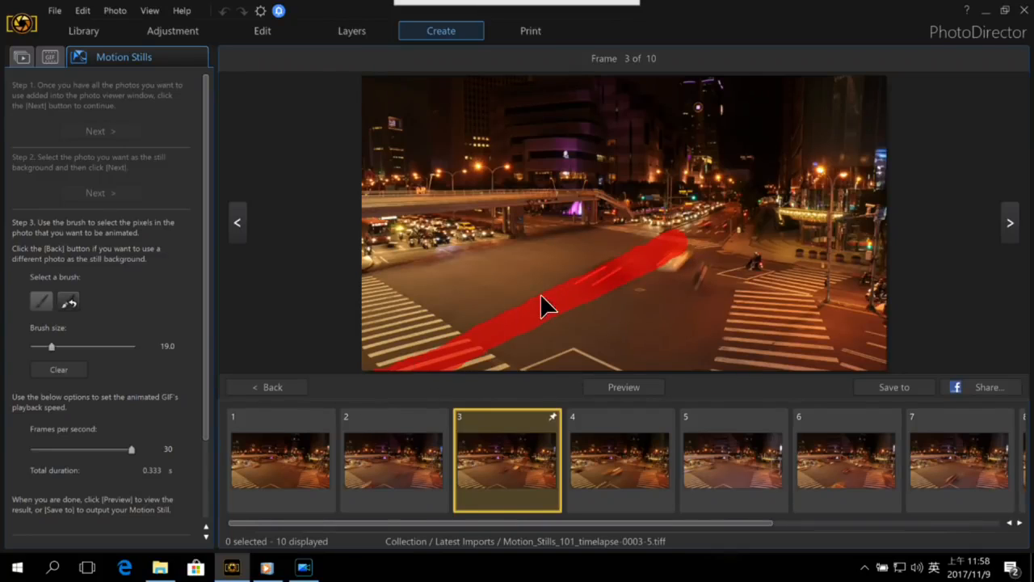
{"action": "mouse_move", "coordinate": [622, 261]}
{"action": "left_mouse_down"}
{"action": "mouse_move", "coordinate": [342, 385]}
{"action": "mouse_move", "coordinate": [644, 245]}
{"action": "left_mouse_up"}
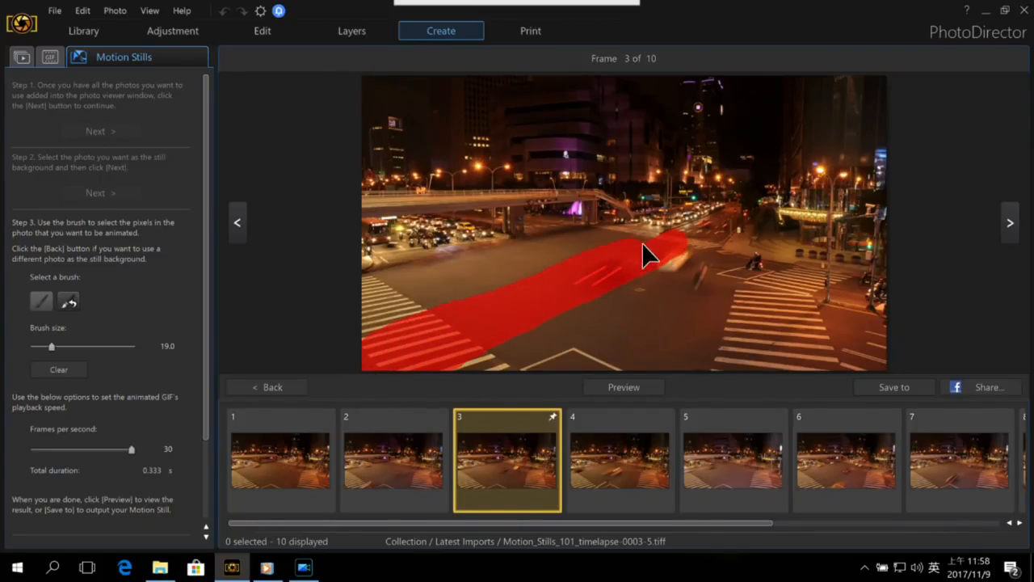
{"action": "mouse_move", "coordinate": [478, 352]}
{"action": "left_mouse_down"}
{"action": "mouse_move", "coordinate": [656, 261]}
{"action": "mouse_move", "coordinate": [508, 372]}
{"action": "mouse_move", "coordinate": [443, 368]}
{"action": "mouse_move", "coordinate": [608, 313]}
{"action": "mouse_move", "coordinate": [625, 342]}
{"action": "mouse_move", "coordinate": [596, 378]}
{"action": "mouse_move", "coordinate": [685, 235]}
{"action": "mouse_move", "coordinate": [672, 260]}
{"action": "mouse_move", "coordinate": [732, 215]}
{"action": "mouse_move", "coordinate": [654, 327]}
{"action": "left_mouse_up"}
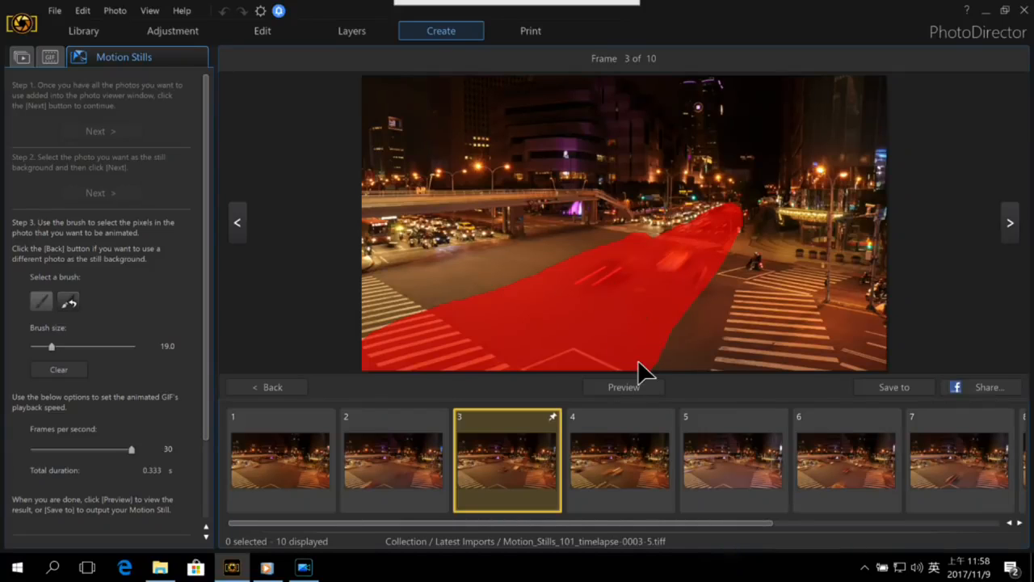
Preview the motion still of the moving traffic full screen, and return to the brush editing view.
{"action": "left_click", "coordinate": [634, 389]}
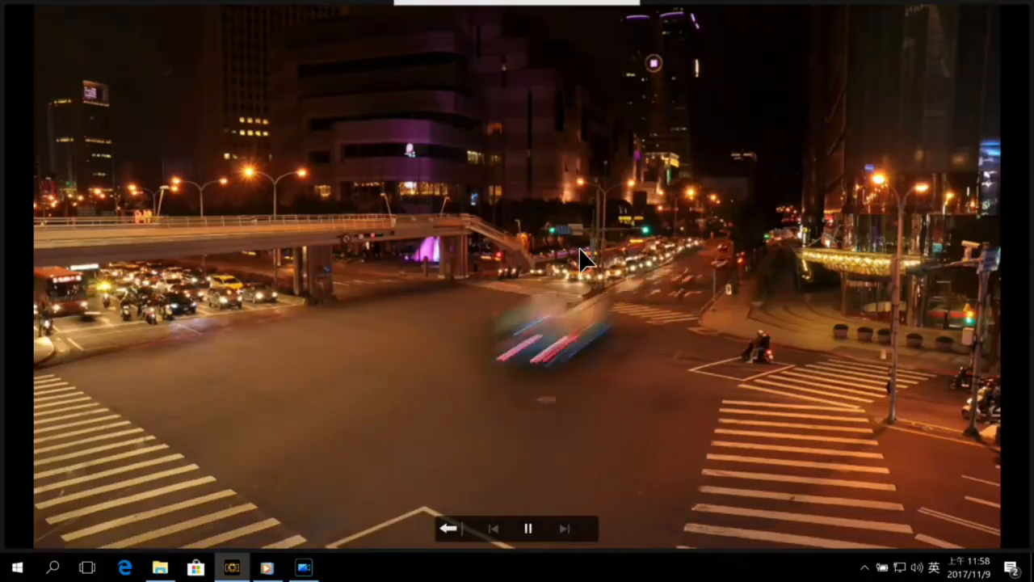
{"action": "left_click", "coordinate": [449, 528]}
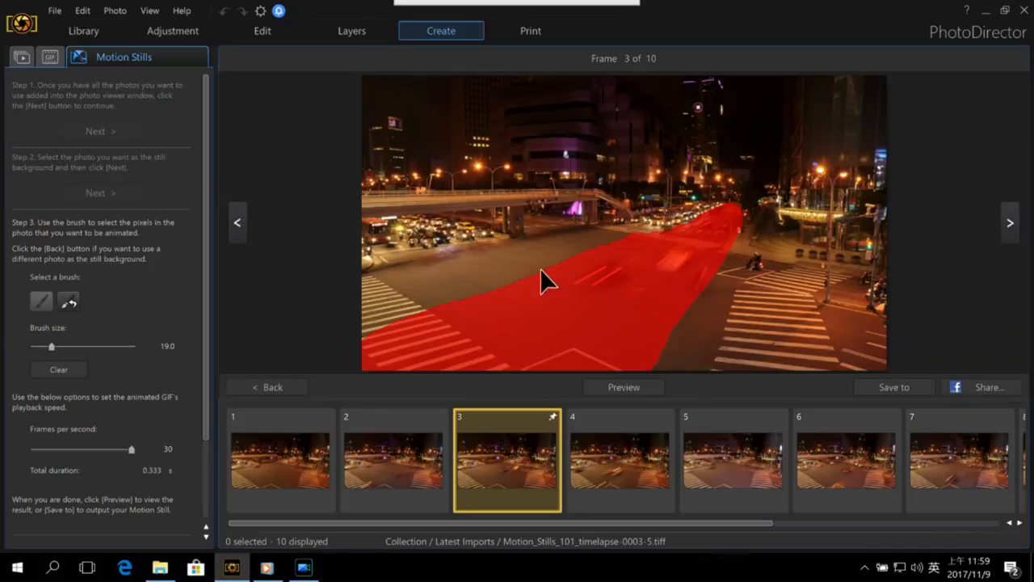
{"action": "left_click", "coordinate": [415, 17]}
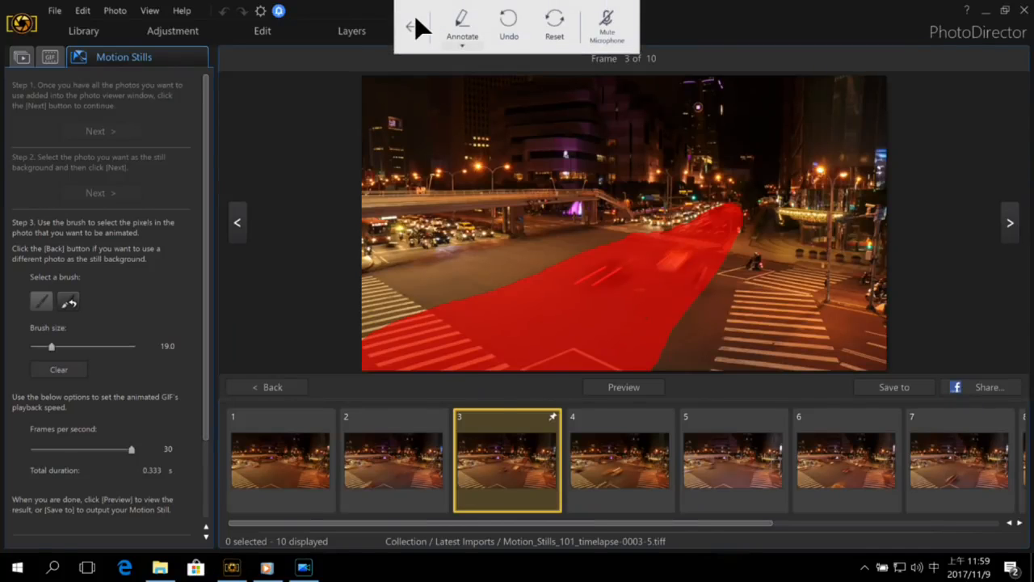